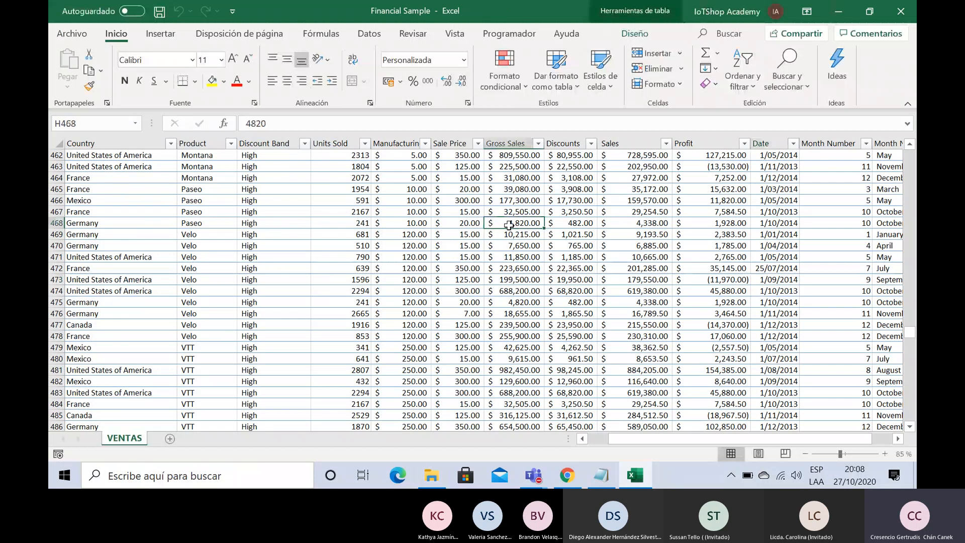
Review the record in row 468 of the sales table from the Segment column across to the Year column.
key("ctrl+Left")
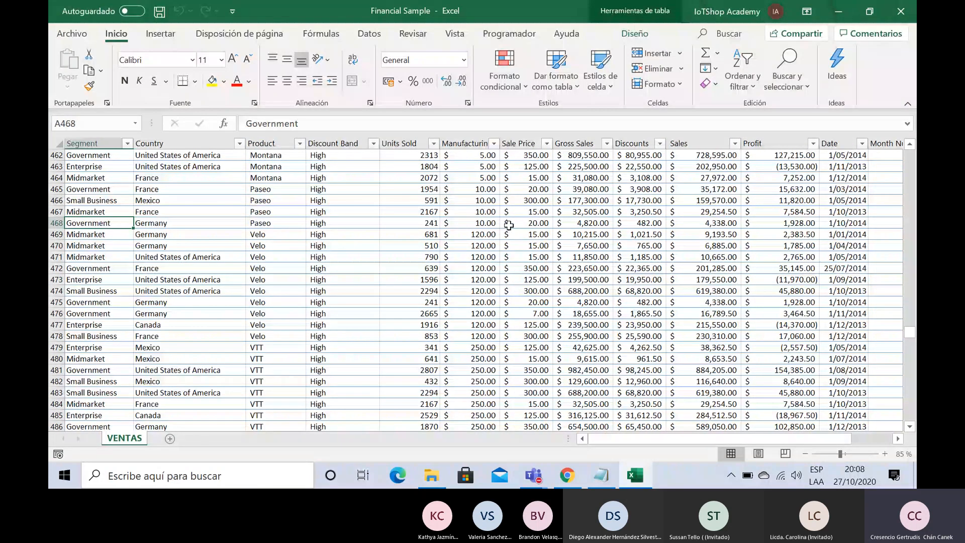
key("ctrl+Right")
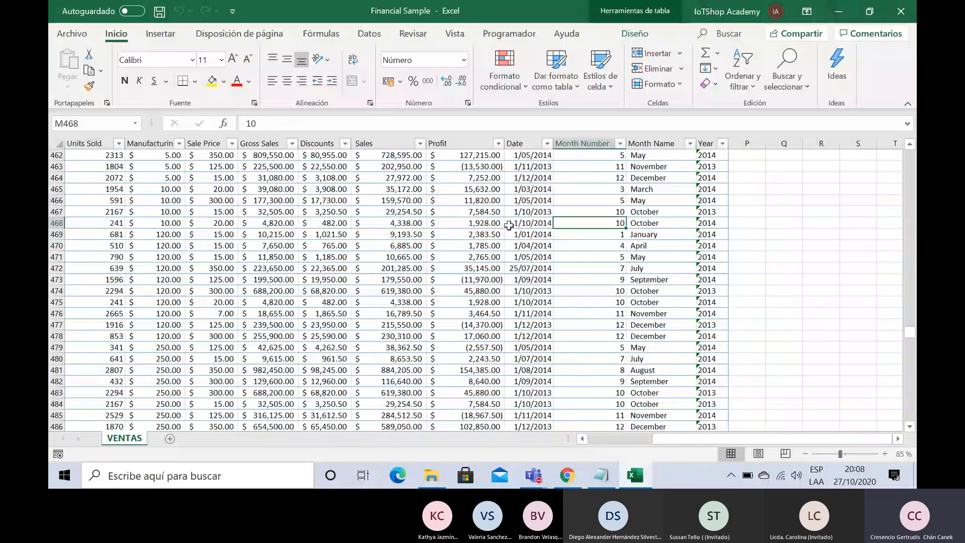
key("Right")
key("Right")
key("Right")
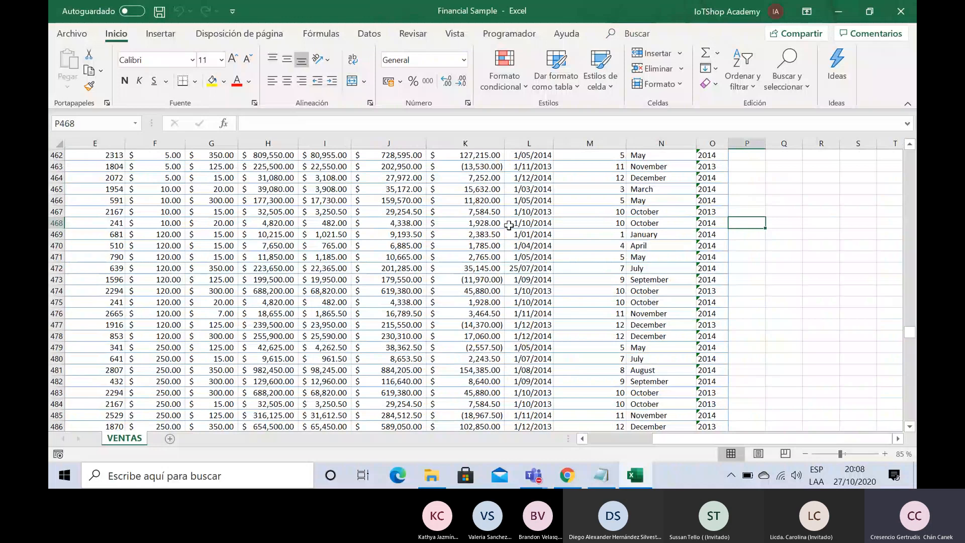
Look through the Year column values from row 468 up to row 456.
key("Left")
key("Up")
key("Up")
key("Up")
key("Up")
key("Up")
key("Up")
key("Up")
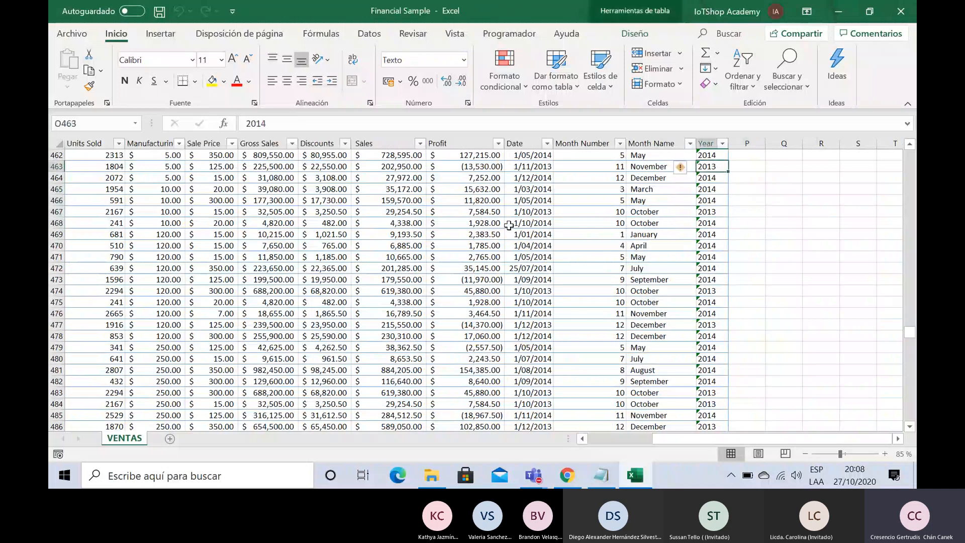
key("Up")
key("Up")
key("Up")
key("Up")
key("Up")
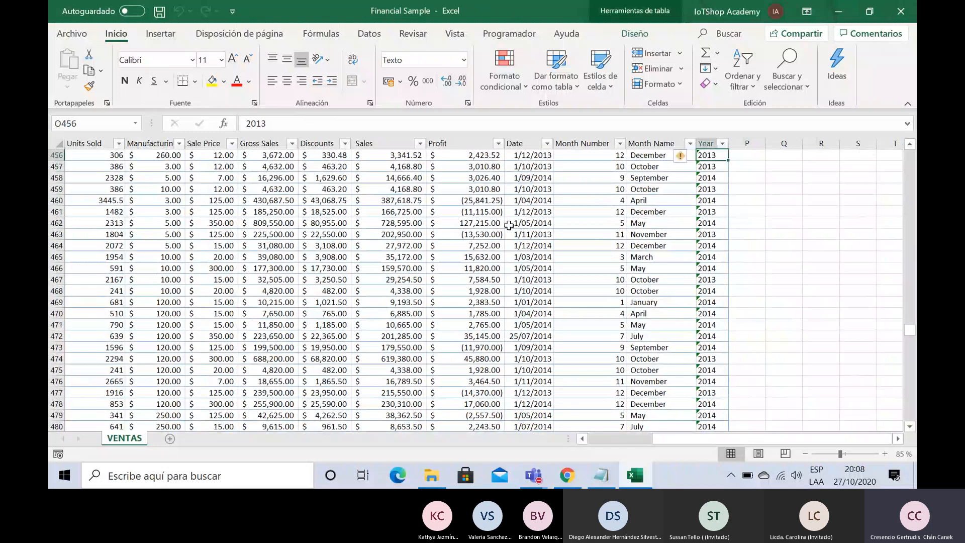
Go to the table's header row and review the first record's fields from Year back to Segment.
key("ctrl+Up")
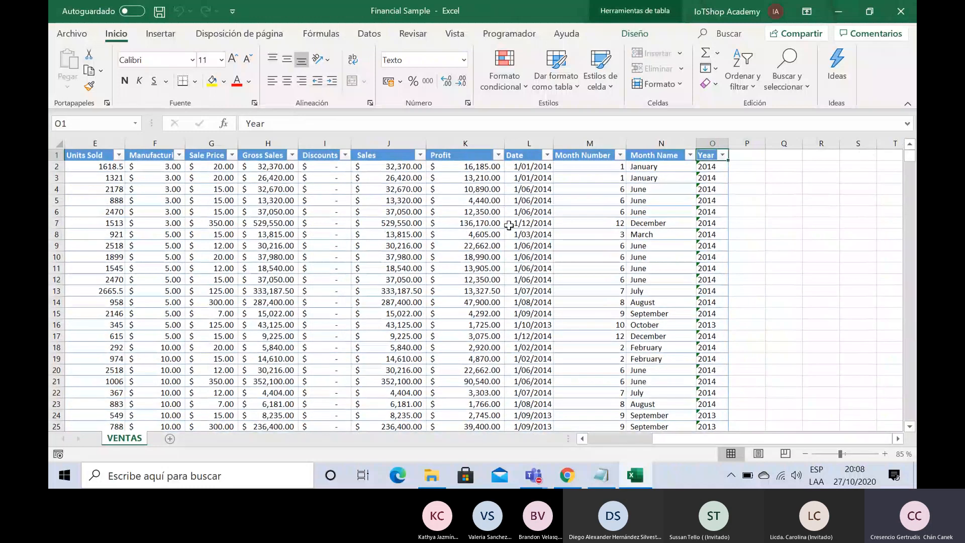
key("Down")
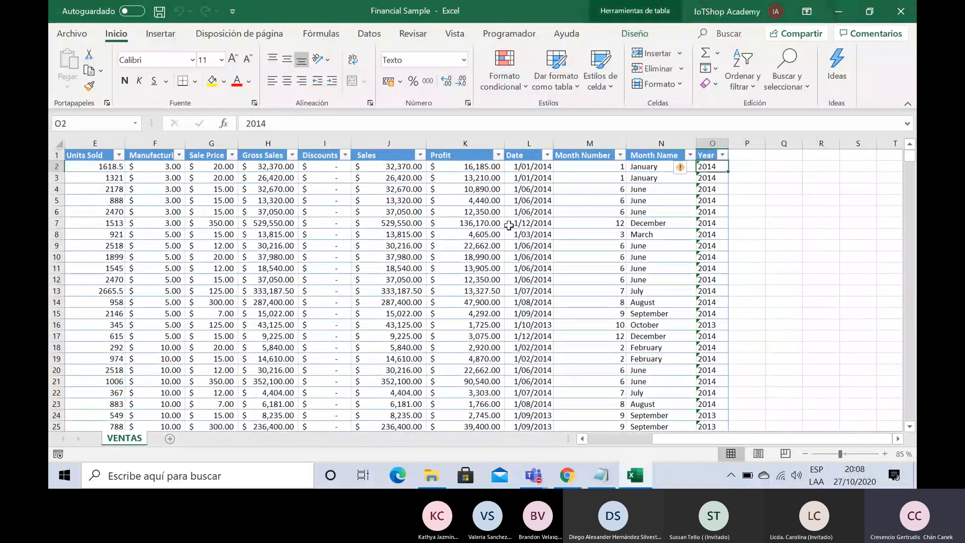
key("Left")
key("Left")
key("Left")
key("Left")
key("Left")
key("Left")
key("Left")
key("Left")
key("Left")
key("Left")
key("Left")
key("Left")
key("Left")
key("Left")
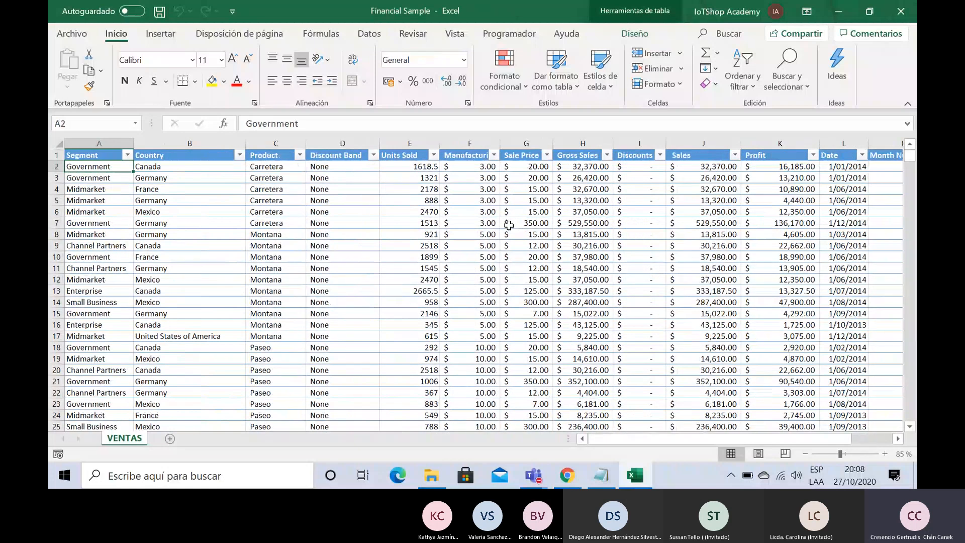
Examine the record in row 8 across its Segment, Country, Product, Discount Band, Units Sold and manufacturing price fields.
key("Down")
key("Down")
key("Down")
key("Down")
key("Down")
key("Down")
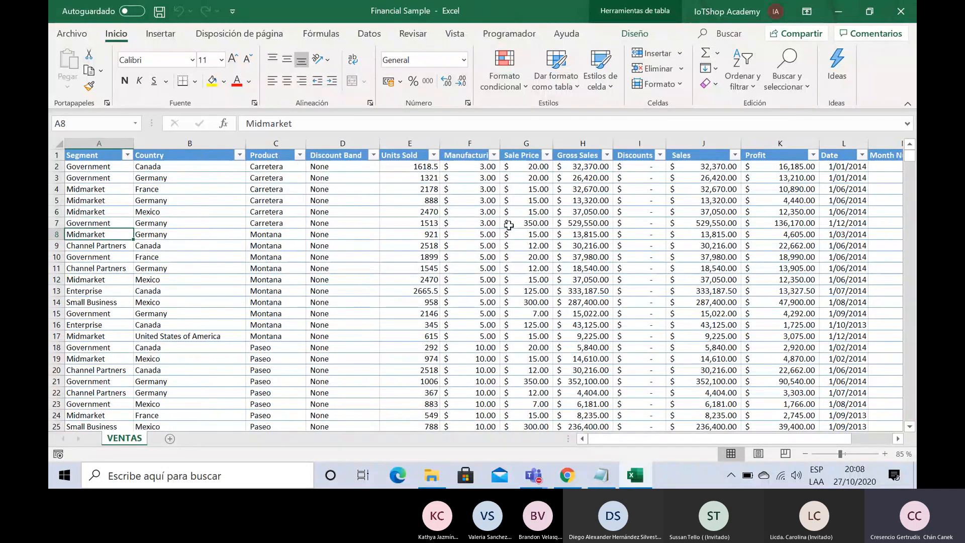
key("Right")
key("Right")
key("Home")
key("Right")
key("Right")
key("Right")
key("Right")
key("Right")
key("Right")
key("Right")
key("Right")
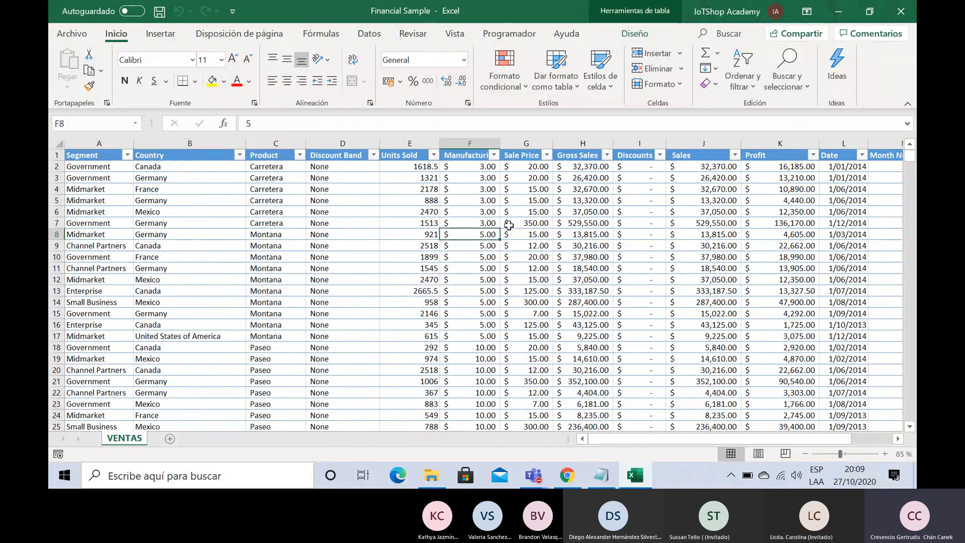
key("Left")
key("Left")
key("Left")
key("Left")
key("Left")
key("Left")
key("Left")
key("Left")
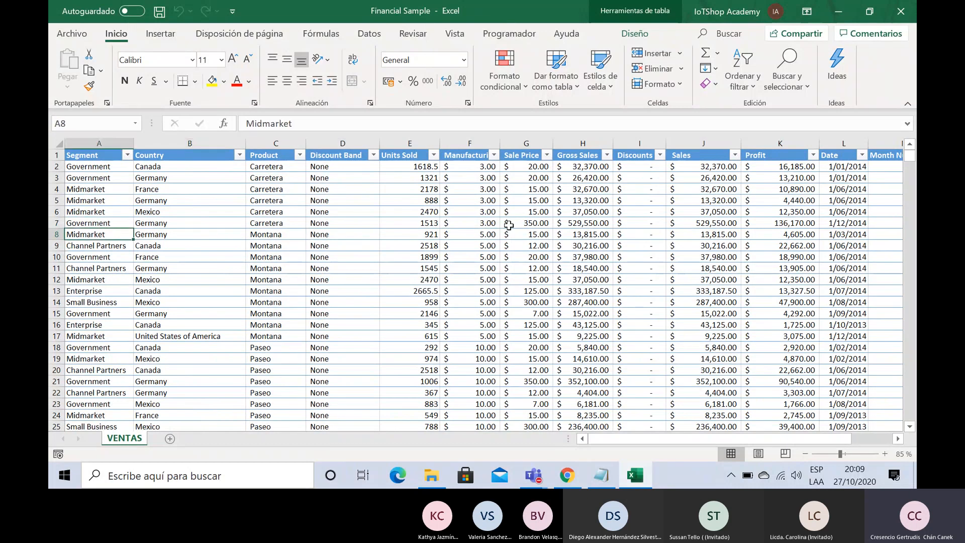
Examine the Segment, Country and Product fields in the first records of the table.
key("Right")
key("Right")
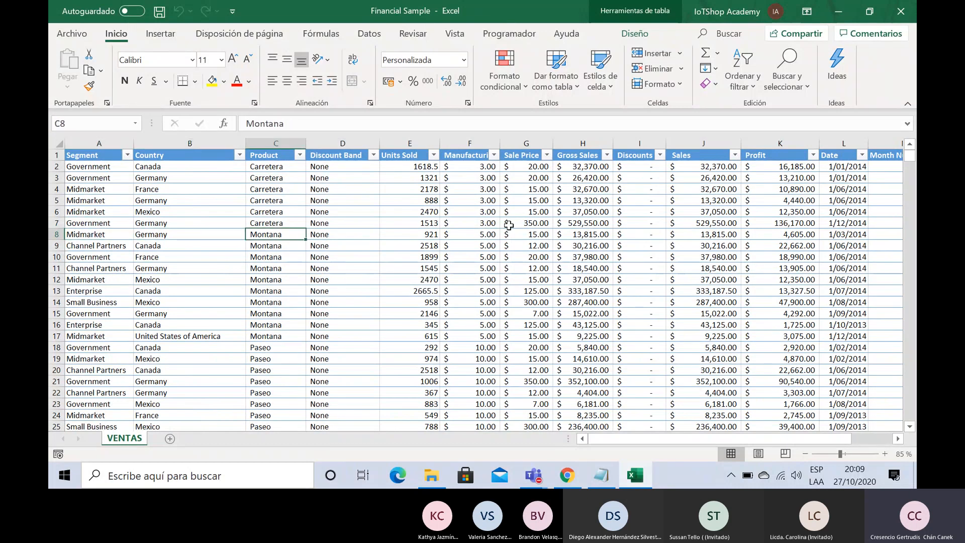
key("Left")
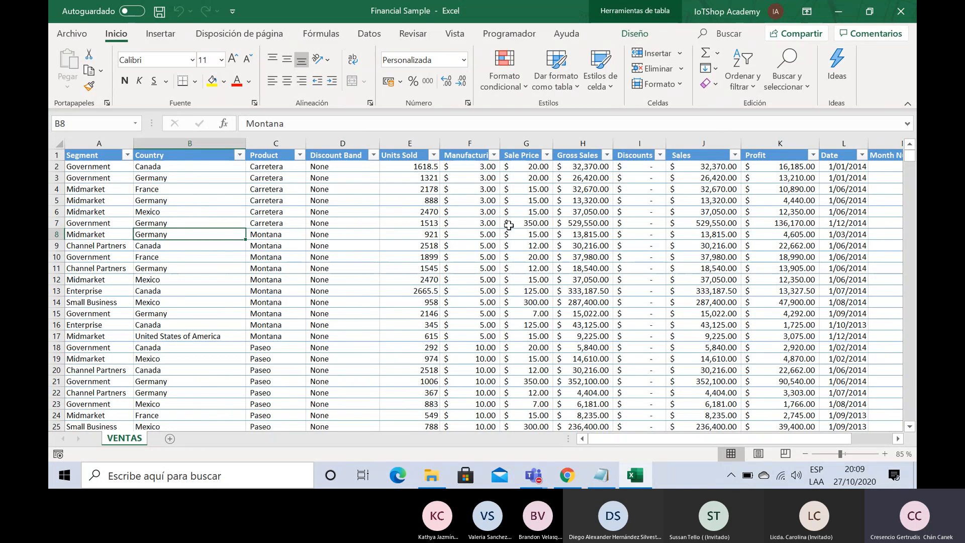
key("Left")
key("Up")
key("Up")
key("Up")
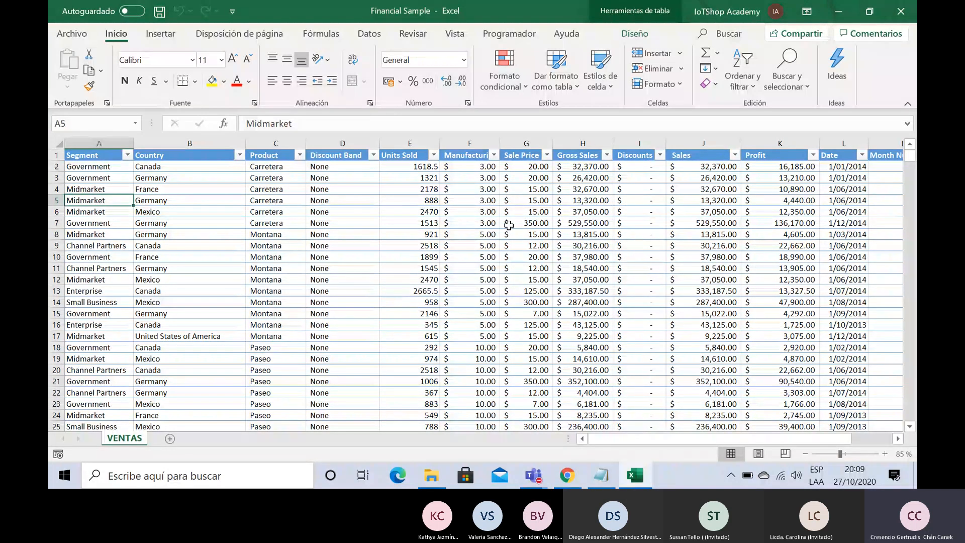
key("Right")
key("Left")
key("Up")
key("Up")
key("Up")
key("Down")
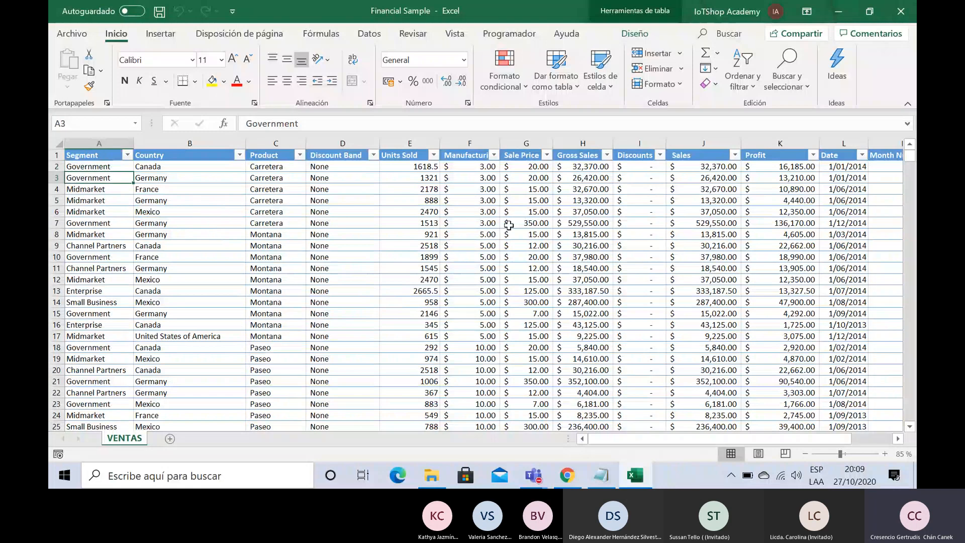
Compare the Segment values in the first rows of the table, such as Government, Midmarket and Channel Partners.
key("Down")
key("Down")
key("Down")
key("Down")
key("Down")
key("Down")
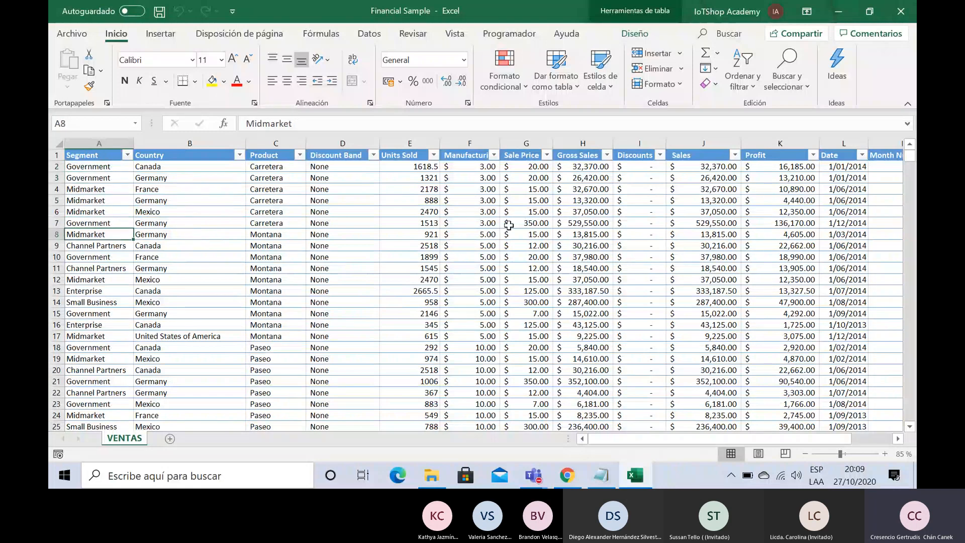
key("Up")
key("Up")
key("Up")
key("Up")
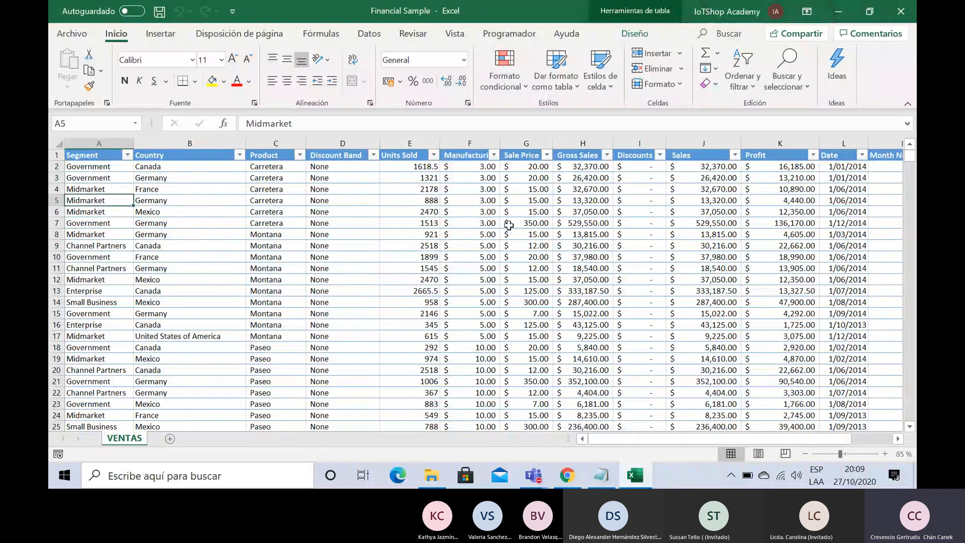
key("Down")
key("Down")
key("Up")
key("Up")
key("Down")
key("Down")
key("Down")
key("Down")
key("Down")
key("Down")
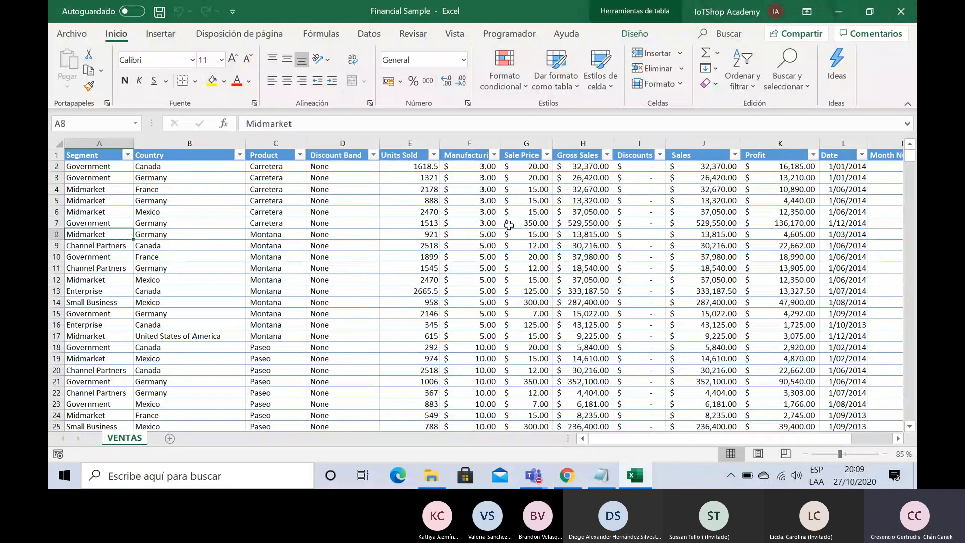
key("Up")
key("Up")
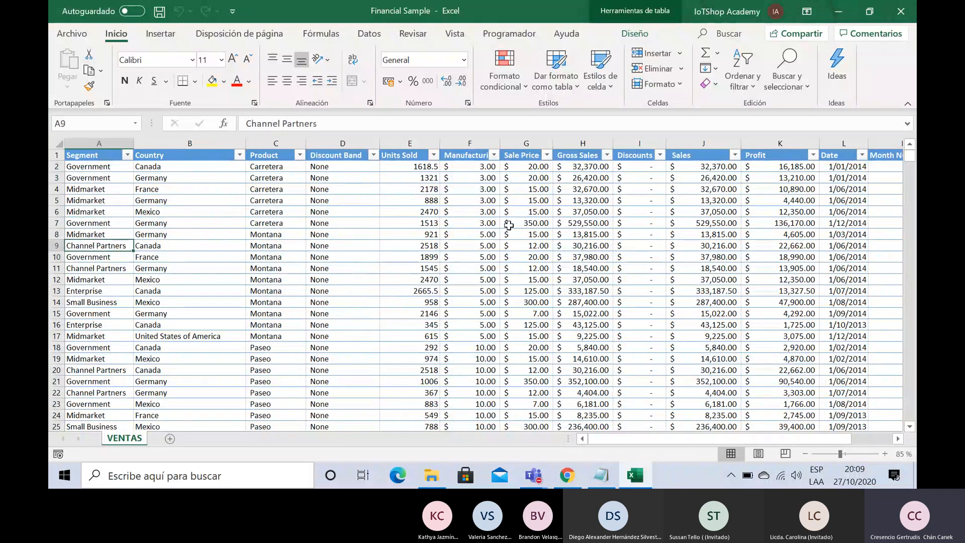
Examine the Segment column further down, including the Enterprise and Small Business records between rows 9 and 22.
key("Down")
key("Down")
key("Down")
key("Down")
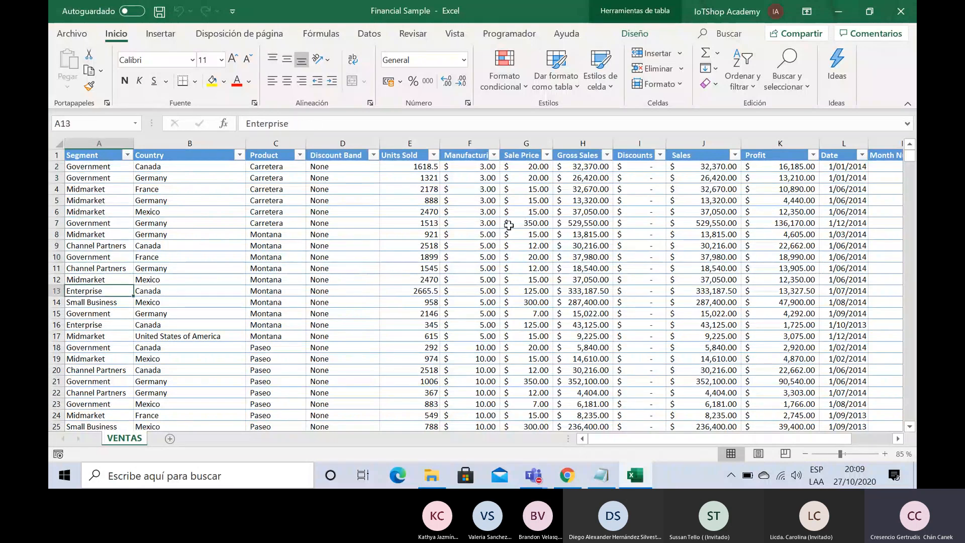
key("Down")
key("Down")
key("Down")
key("Down")
key("Down")
key("Up")
key("Up")
key("Down")
key("Down")
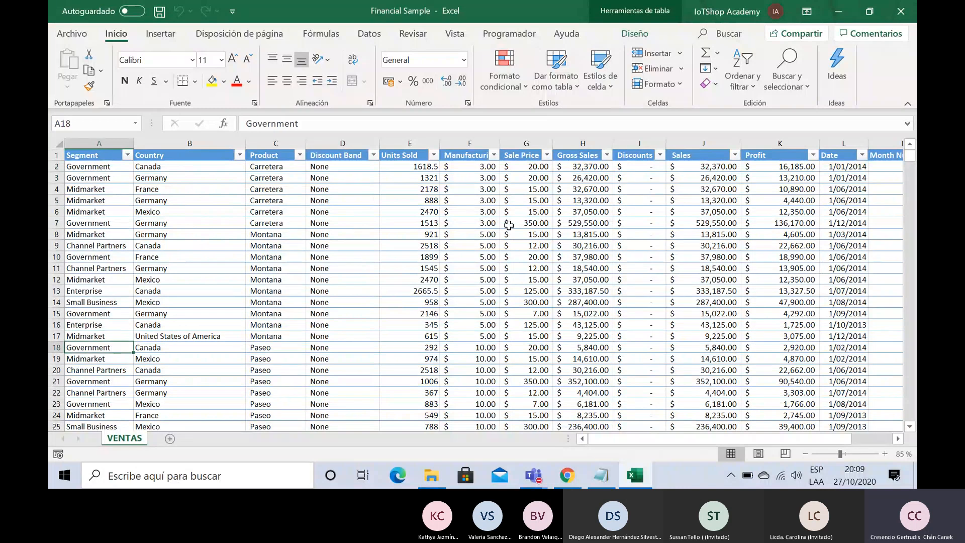
key("Down")
key("Down")
key("Down")
key("Down")
key("Up")
key("Up")
key("Up")
key("Up")
key("Up")
key("Up")
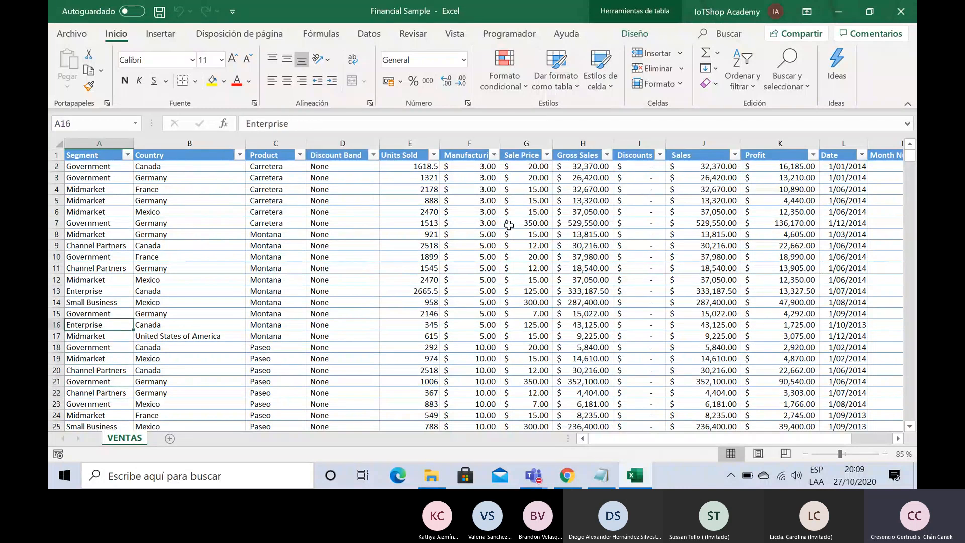
Read the Segment column down to row 29 and back up to row 23.
key("Down")
key("Down")
key("Down")
key("Down")
key("Down")
key("Down")
key("Down")
key("Down")
key("Down")
key("Down")
key("Down")
key("Down")
key("Down")
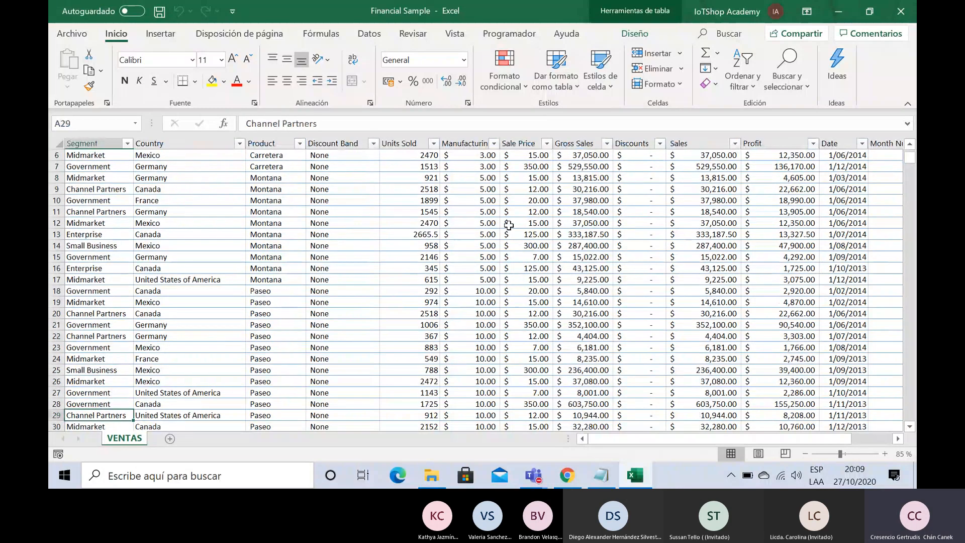
key("Up")
key("Up")
key("Up")
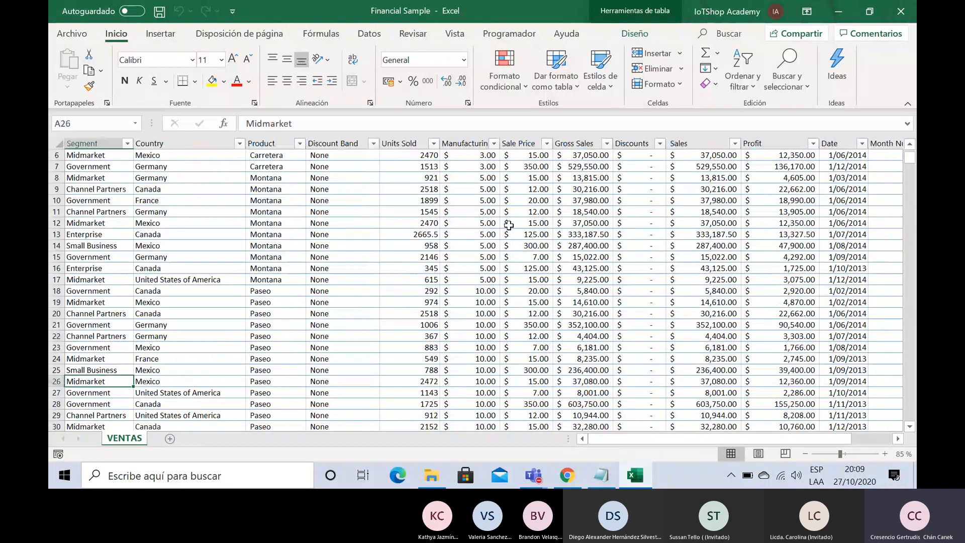
key("Up")
key("Up")
key("Up")
Examine the Country column values from row 23 up to row 3.
key("Right")
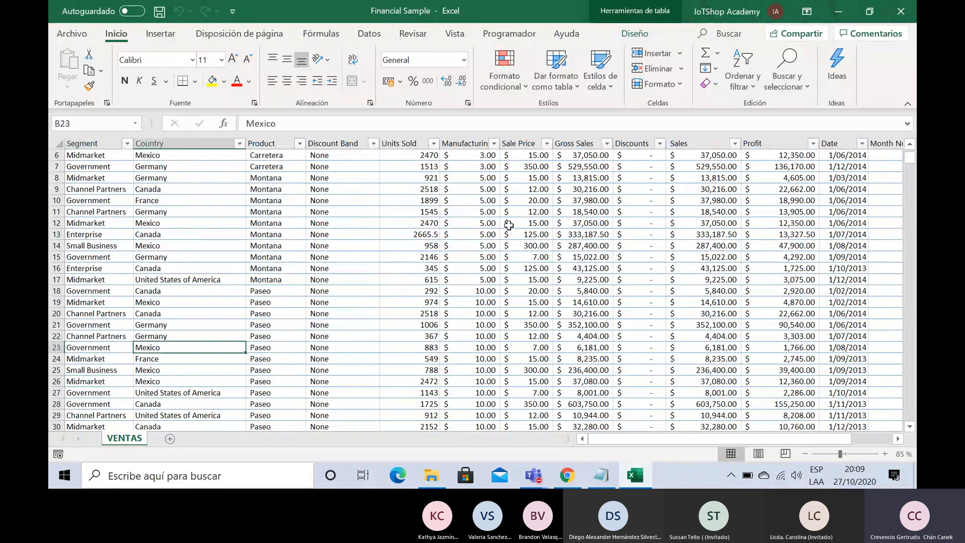
key("Up")
key("Up")
key("Up")
key("Up")
key("Up")
key("Up")
key("Up")
key("Up")
key("Up")
key("Up")
key("Up")
key("Up")
key("Up")
key("Up")
key("Up")
key("Up")
key("Up")
key("Up")
key("Up")
key("Up")
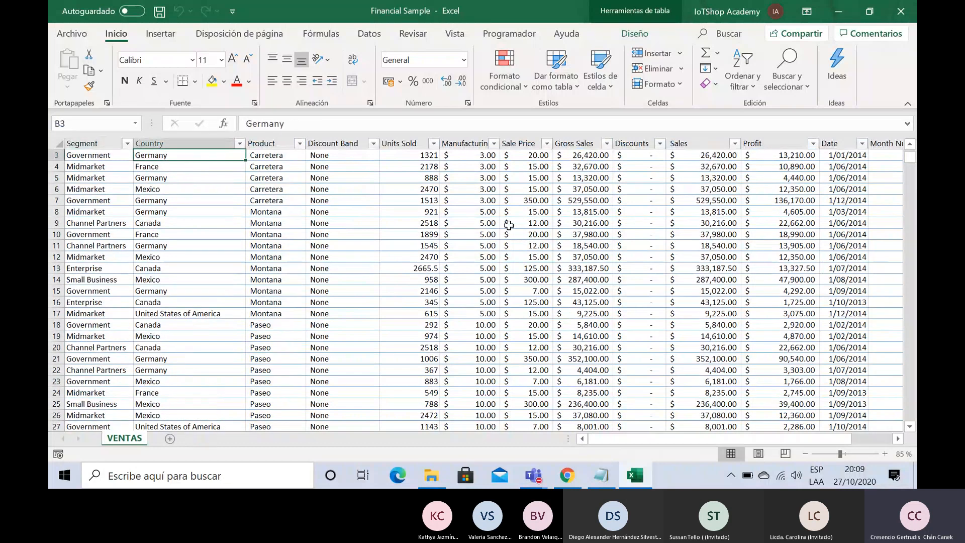
Examine the Country column values between rows 2 and 7.
key("Up")
key("Down")
key("Down")
key("Down")
key("Down")
key("Down")
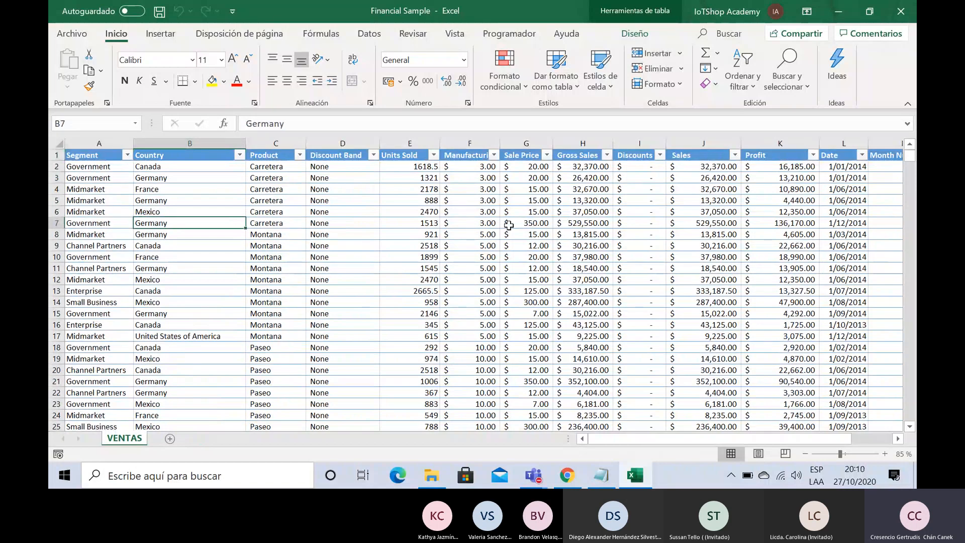
key("Up")
key("Up")
key("Up")
key("Up")
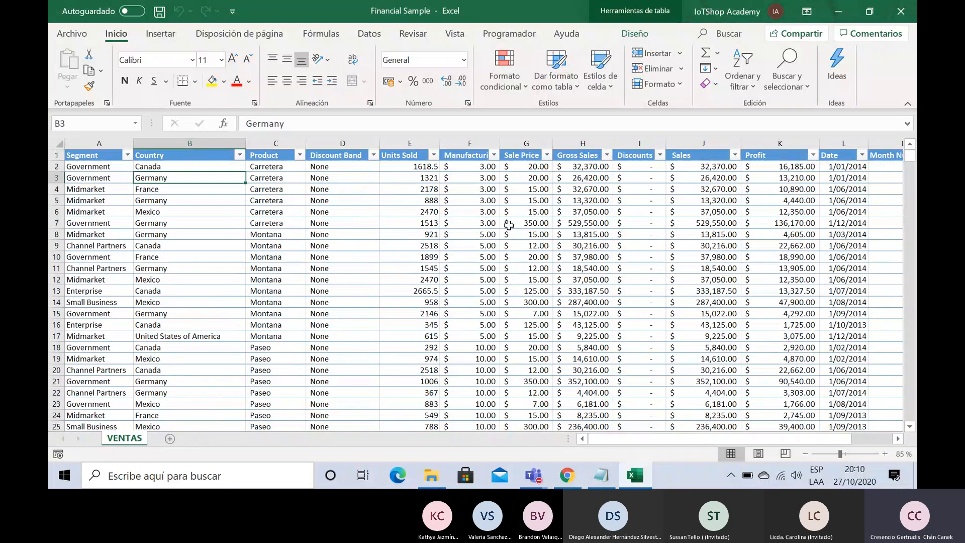
key("Down")
key("Down")
key("Down")
key("Down")
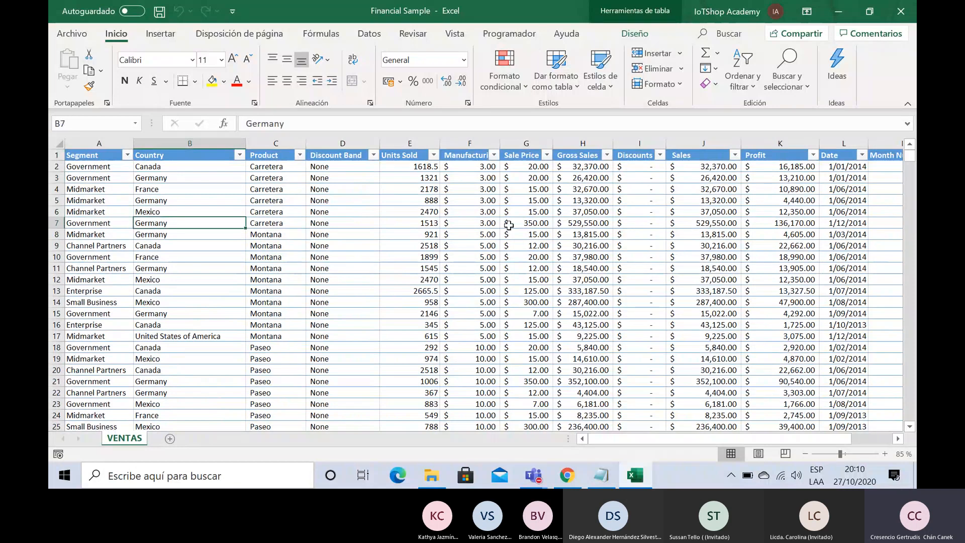
Check the Product column in rows 7 to 9 and the Segment value of row 9.
key("Right")
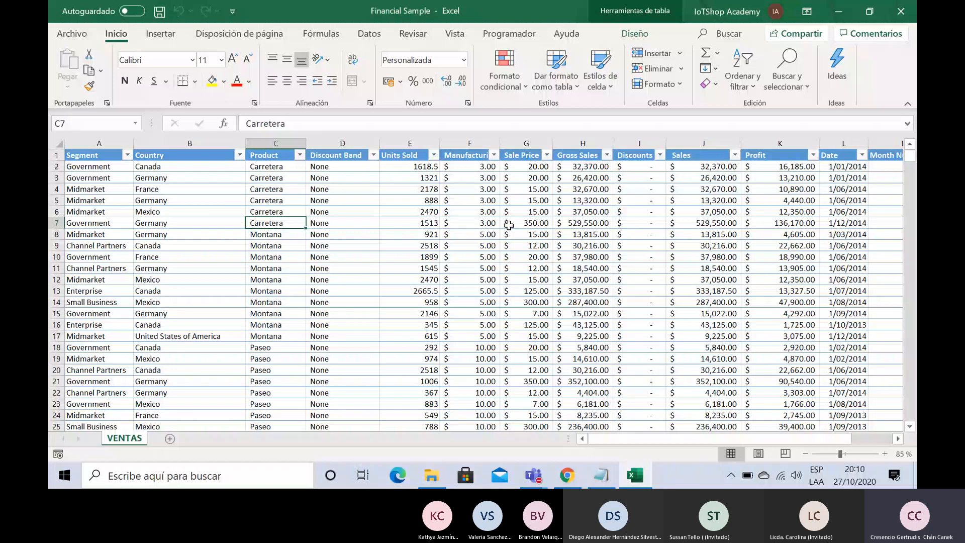
key("Down")
key("Down")
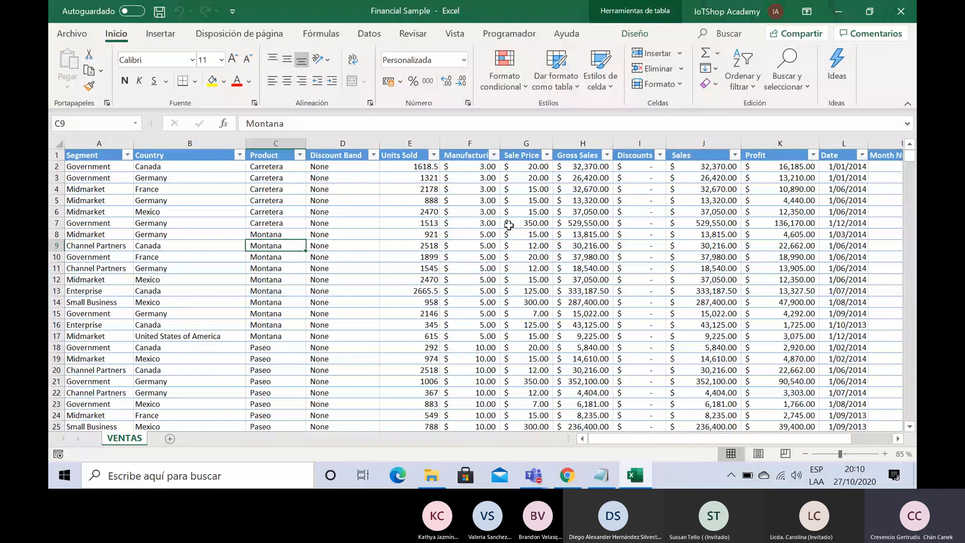
key("Left")
key("Left")
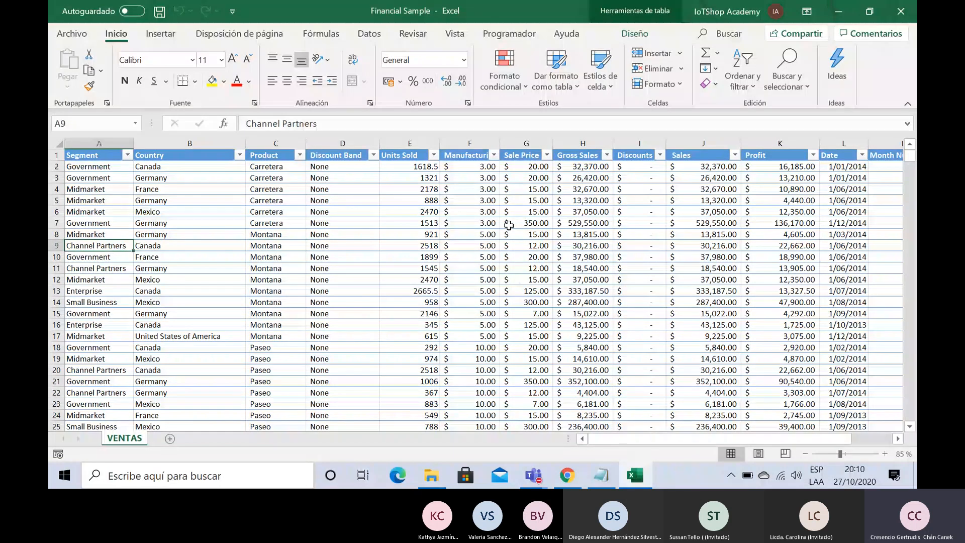
Examine the Discount Band column between rows 9 and 16.
key("Right")
key("Right")
key("Right")
key("Down")
key("Down")
key("Down")
key("Down")
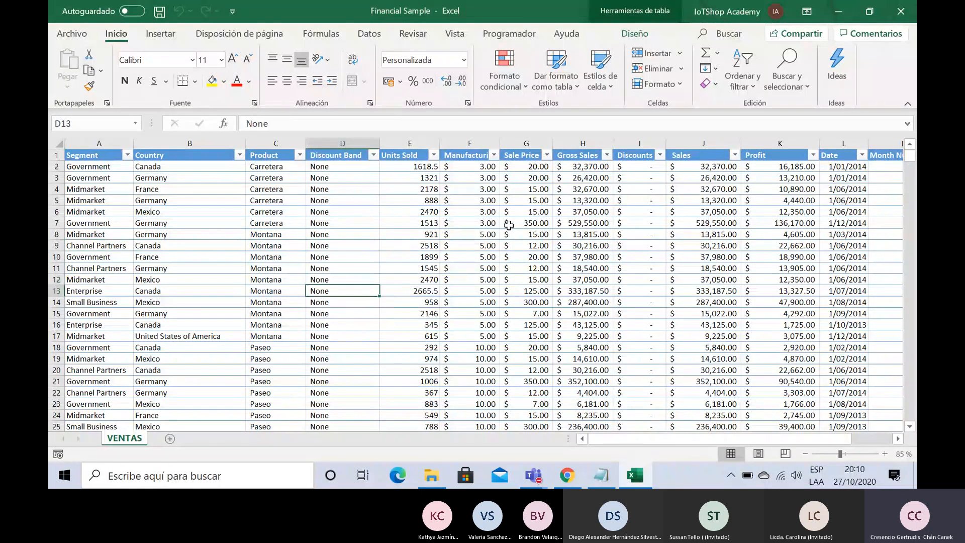
key("Down")
key("Down")
key("Down")
key("Up")
key("Up")
key("Up")
key("Up")
key("Up")
key("Down")
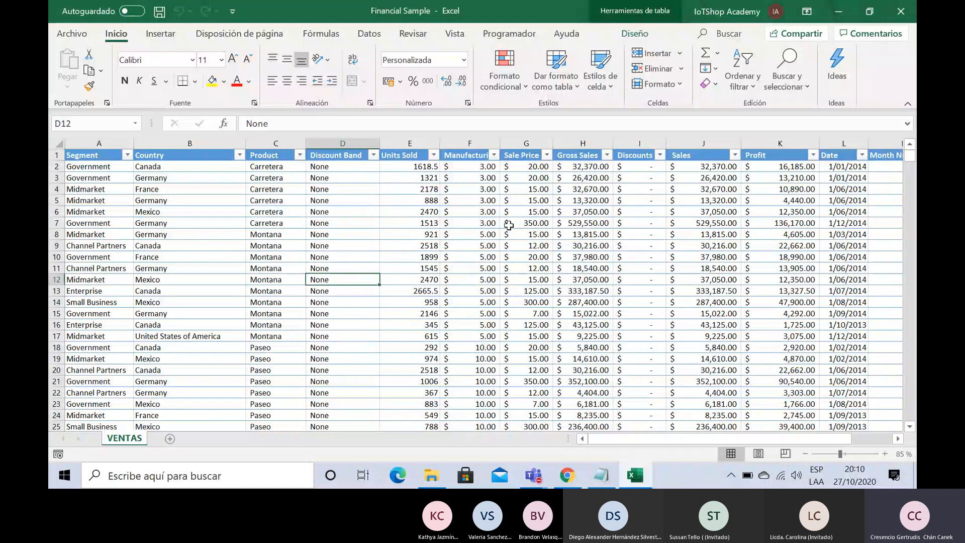
Read the Discount Band column from row 12 down to row 69.
key("Down")
key("Down")
key("Down")
key("Down")
key("Down")
key("Down")
key("Down")
key("Down")
key("Down")
key("Down")
key("Down")
key("Down")
key("Down")
key("Down")
key("Down")
key("Down")
key("Down")
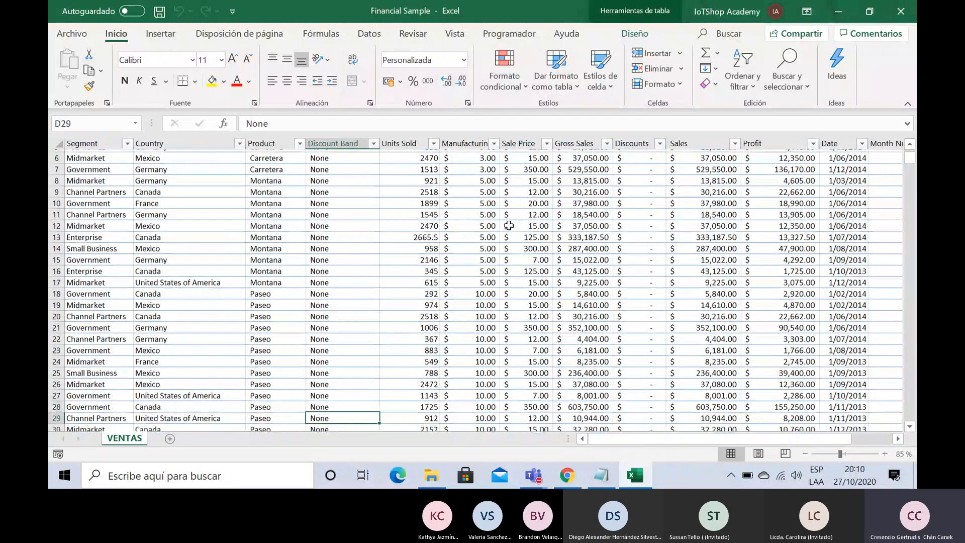
key("Down")
key("Down")
key("Down")
key("Down")
key("Down")
key("Down")
key("Down")
key("Down")
key("Down")
key("Down")
key("Down")
key("Down")
key("Down")
key("Down")
key("Down")
key("Down")
key("Down")
key("Down")
key("Down")
key("Down")
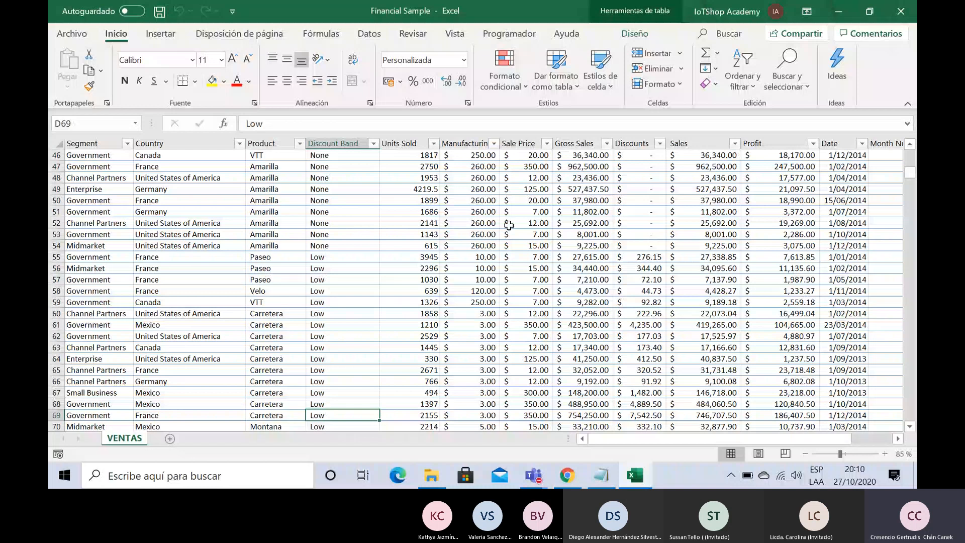
Review the Discount Band values just below row 69 and back up to row 59.
key("Down")
key("Down")
key("Down")
key("Down")
key("Down")
key("Down")
key("Up")
key("Up")
key("Up")
key("Up")
key("Up")
key("Up")
key("Up")
key("Up")
key("Up")
key("Up")
key("Up")
key("Up")
key("Up")
key("Up")
key("Up")
key("Up")
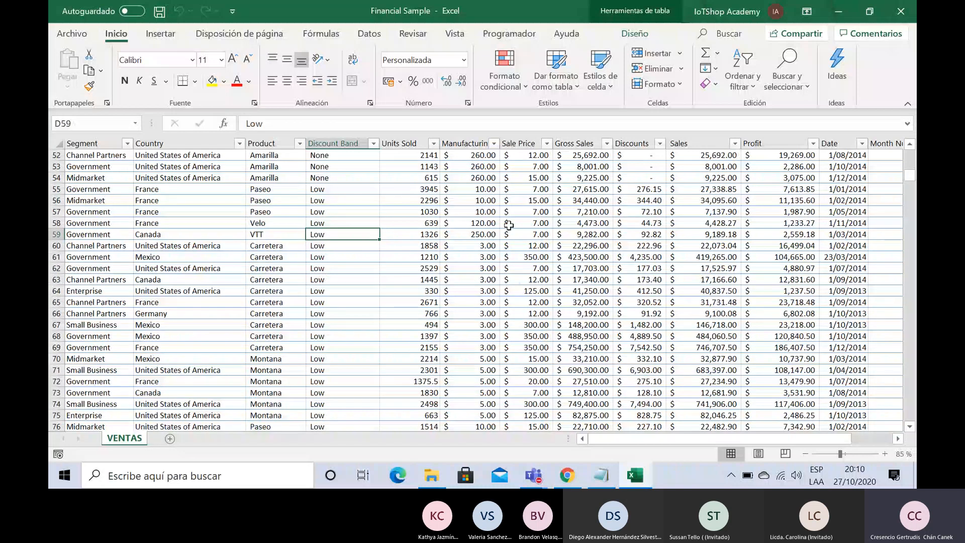
Read the Discount Band column from row 59 down to row 228.
key("Down")
key("Down")
key("Down")
key("Down")
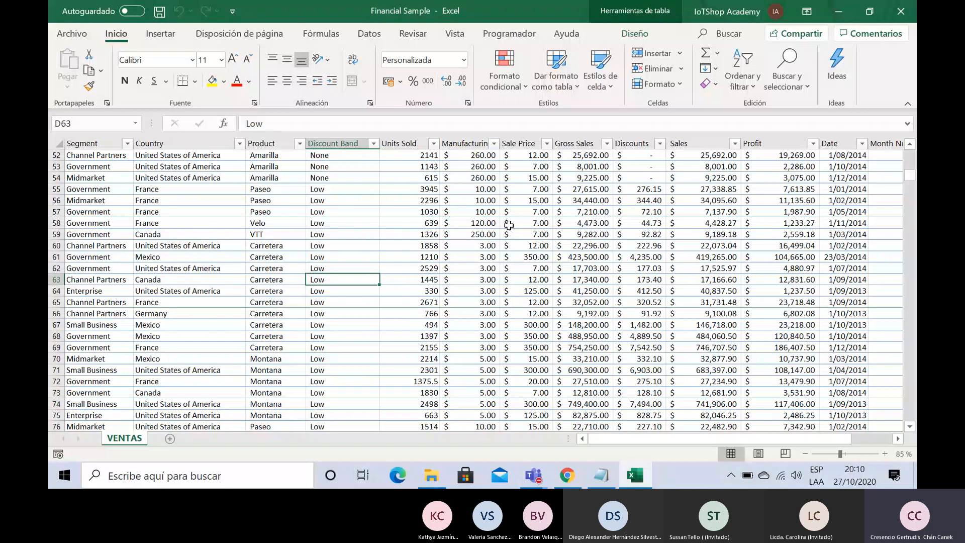
key("Down")
key("Down")
key("Down")
key("Down")
key("Down")
key("Down")
key("Down")
key("Down")
key("Down")
key("Down")
key("Down")
key("Down")
key("Down")
key("Down")
key("Down")
key("Down")
key("Down")
key("Down")
key("Down")
key("Down")
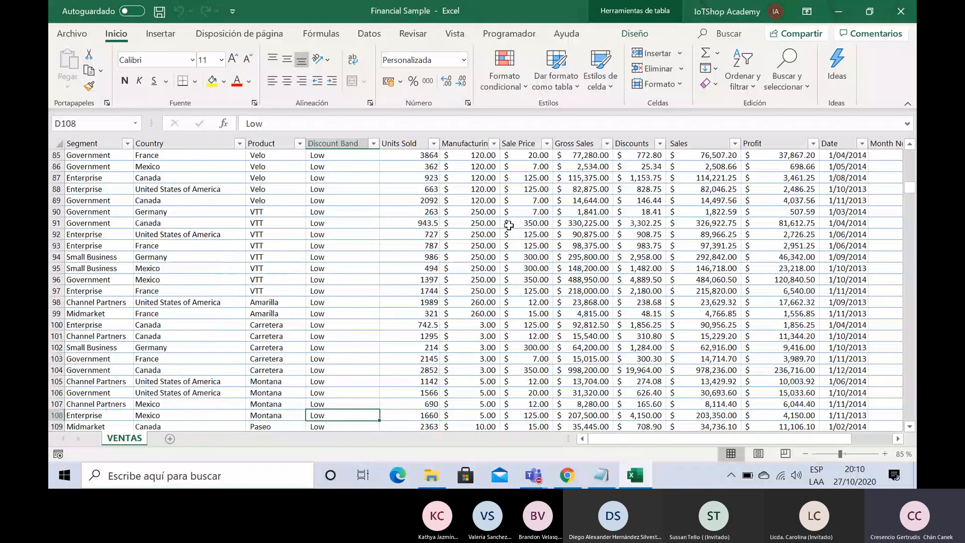
key("Down")
key("Down")
key("Down")
key("Down")
key("Down")
key("Down")
key("Down")
key("Down")
key("Down")
key("Down")
key("Down")
key("Down")
key("Down")
key("Down")
key("Down")
key("Down")
key("Down")
key("Down")
key("Down")
key("Down")
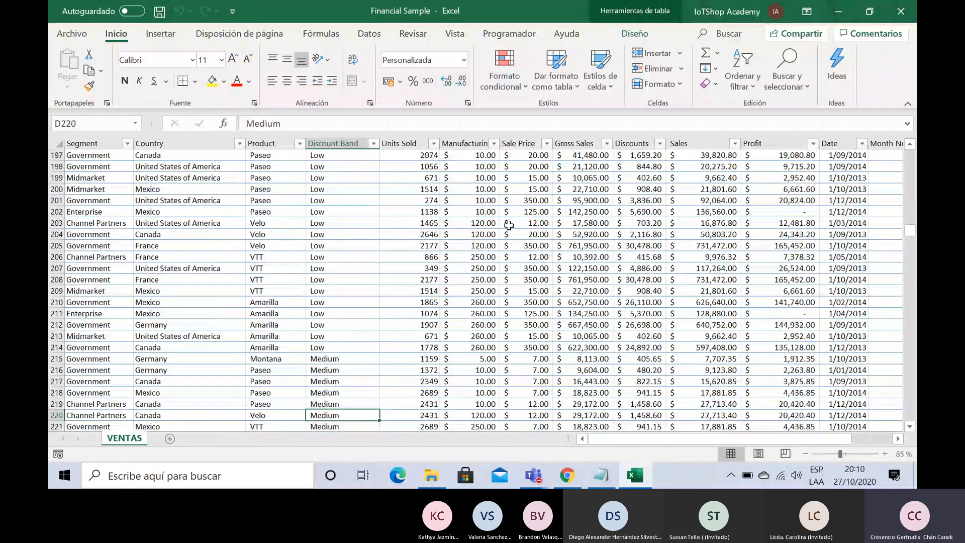
key("Down")
key("Down")
key("Down")
key("Down")
key("Down")
key("Down")
key("Down")
key("Down")
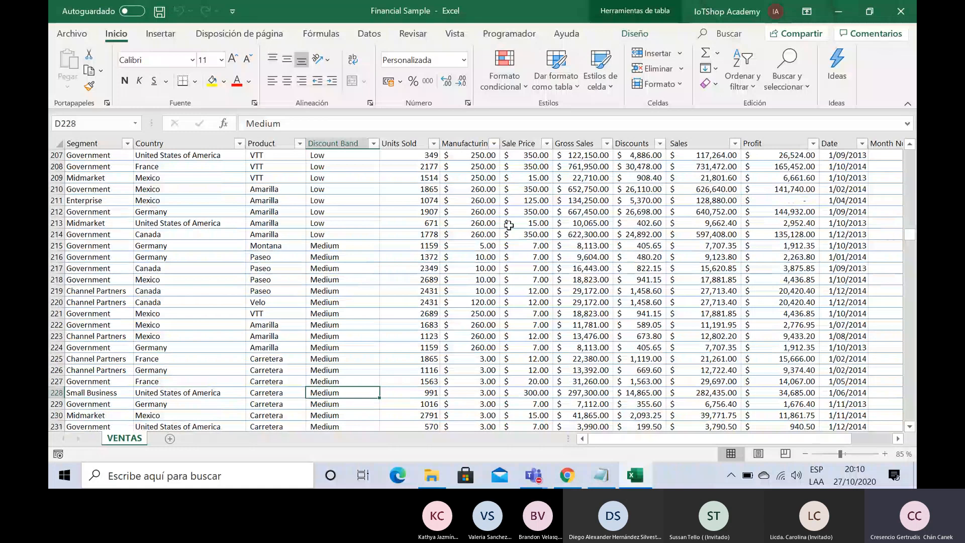
Review the Discount Band values in the rows just above row 228.
key("Up")
key("Up")
key("Up")
key("Up")
key("Up")
key("Up")
key("Up")
key("Up")
key("Up")
key("Up")
key("Up")
key("Up")
key("Down")
key("Down")
key("Down")
key("Down")
key("Down")
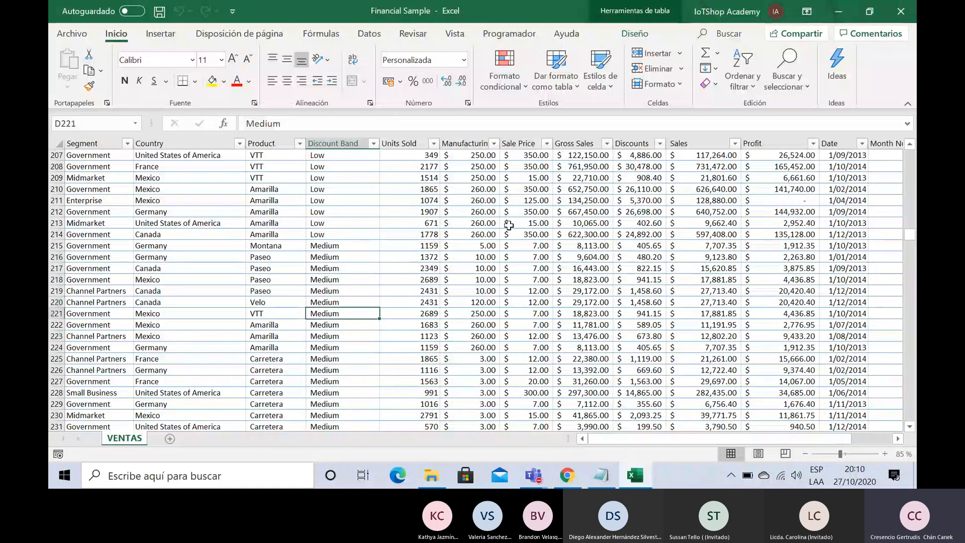
key("Down")
key("Down")
key("Down")
key("Down")
Read the Discount Band column upward from row 224 to row 148.
key("Up")
key("Up")
key("Up")
key("Up")
key("Up")
key("Up")
key("Up")
key("Up")
key("Up")
key("Up")
key("Up")
key("Up")
key("Up")
key("Up")
key("Up")
key("Up")
key("Up")
key("Up")
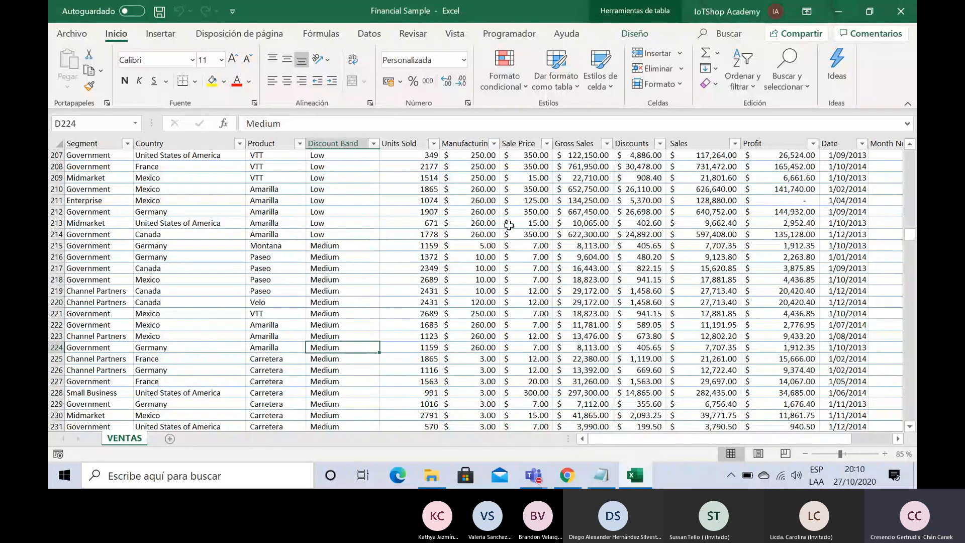
key("Up")
key("Up")
key("Up")
key("Up")
key("Up")
key("Up")
key("Up")
key("Up")
key("Up")
key("Up")
key("Up")
key("Up")
key("Up")
key("Up")
key("Up")
key("Up")
key("Up")
key("Up")
key("Up")
key("Up")
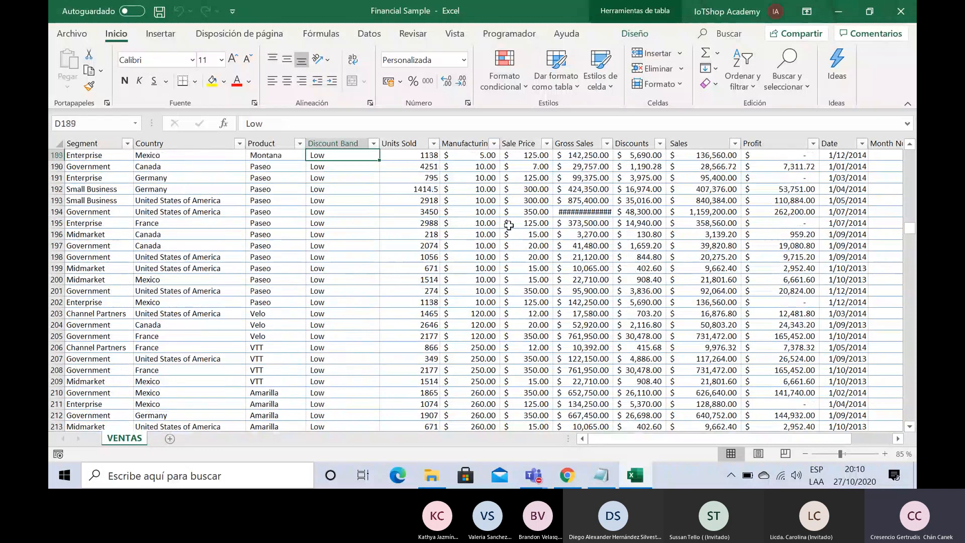
key("Up")
key("Up")
key("Up")
key("Up")
key("Up")
key("Up")
key("Up")
key("Up")
key("Up")
key("Up")
key("Up")
key("Up")
key("Up")
key("Up")
key("Up")
key("Up")
key("Up")
key("Up")
key("Up")
key("Up")
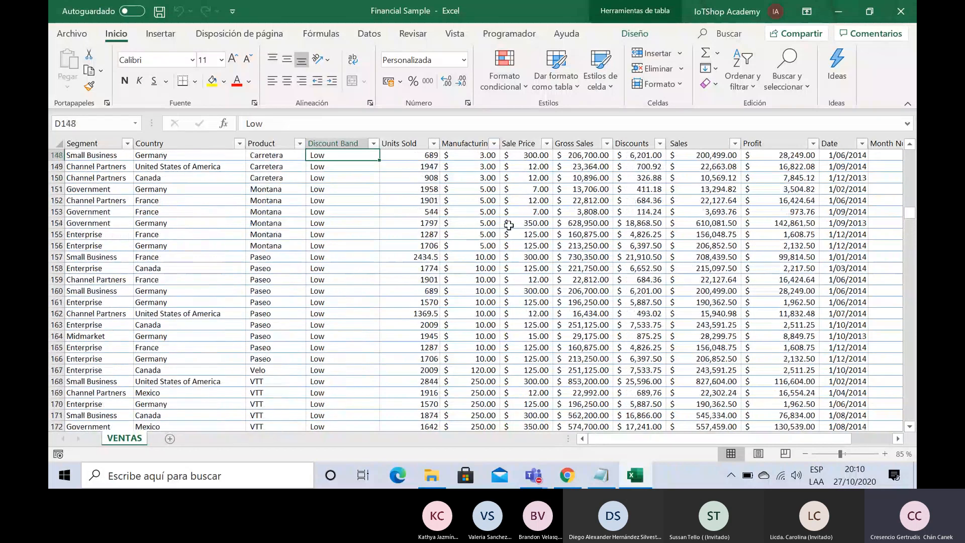
Examine the Units Sold column around rows 138 to 140.
key("Right")
key("Up")
key("Up")
key("Up")
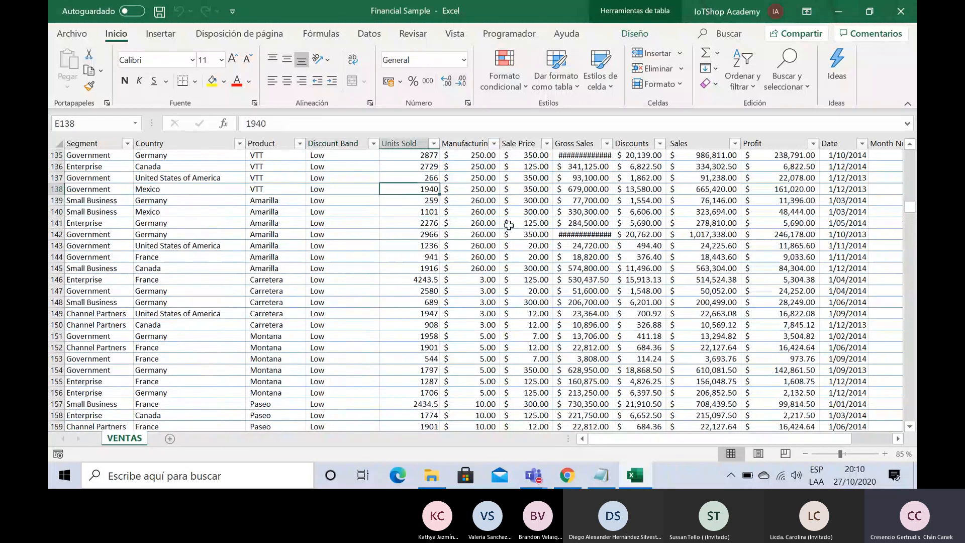
key("Up")
key("Down")
key("Down")
key("Down")
key("Down")
key("Down")
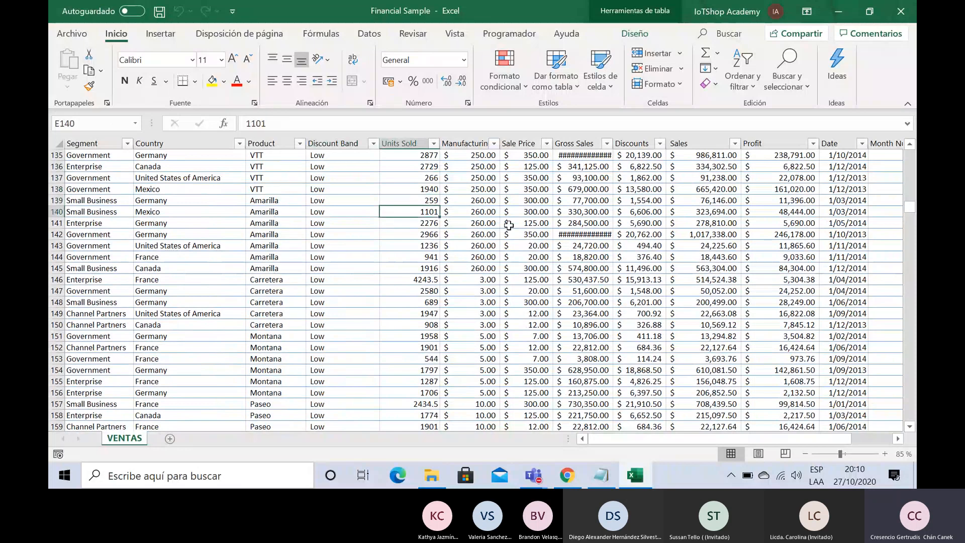
key("Up")
key("Up")
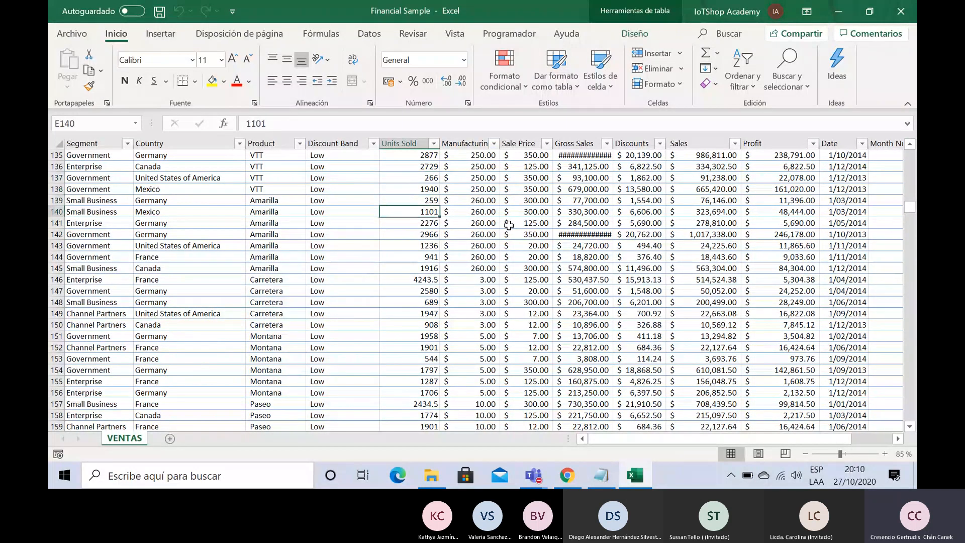
Read the Manufacturing Price column upward from row 140 to its header in row 1.
key("Right")
key("Up")
key("Up")
key("Up")
key("Up")
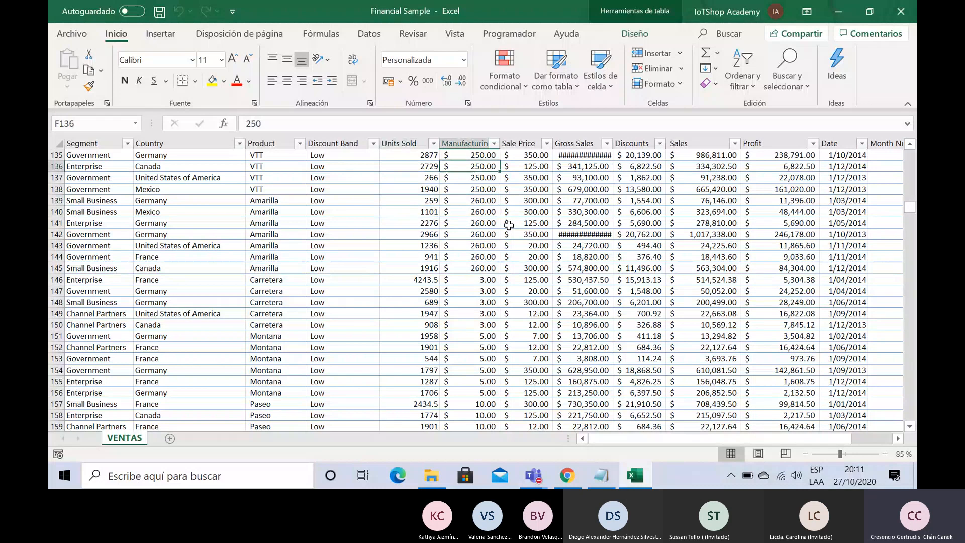
key("Up")
key("Up")
key("Up")
key("Up")
key("Up")
key("Up")
key("Up")
key("Up")
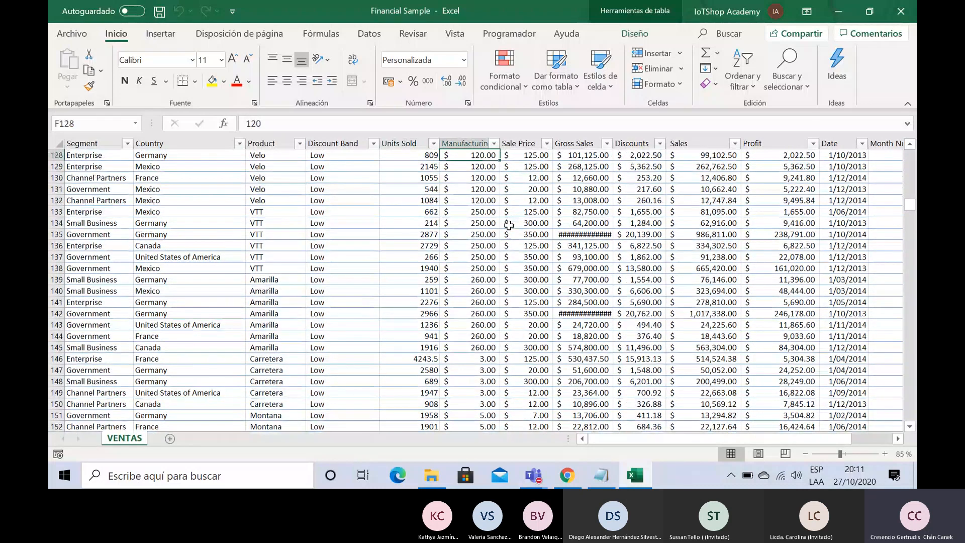
key("Up")
key("Up")
key("Up")
key("Up")
key("Up")
key("Up")
key("Up")
key("Up")
key("Up")
key("Up")
key("Up")
key("Up")
key("Up")
key("Up")
key("Up")
key("Up")
key("Up")
key("Up")
key("Up")
key("Up")
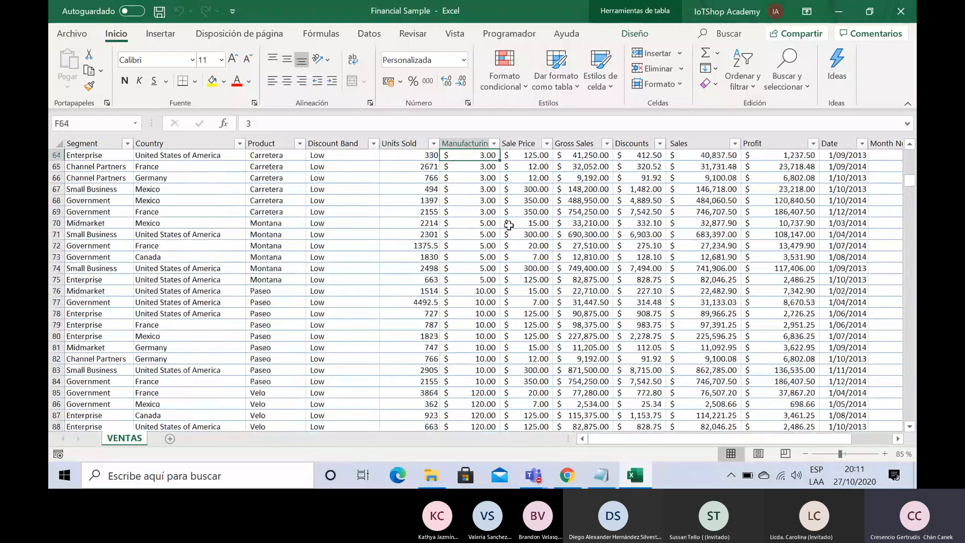
key("Up")
key("Up")
key("Up")
key("Up")
key("Up")
key("Up")
key("Up")
key("Up")
key("Up")
key("Up")
key("Up")
key("Up")
key("Up")
key("Up")
key("Up")
key("Up")
key("Up")
key("Up")
key("Up")
key("Up")
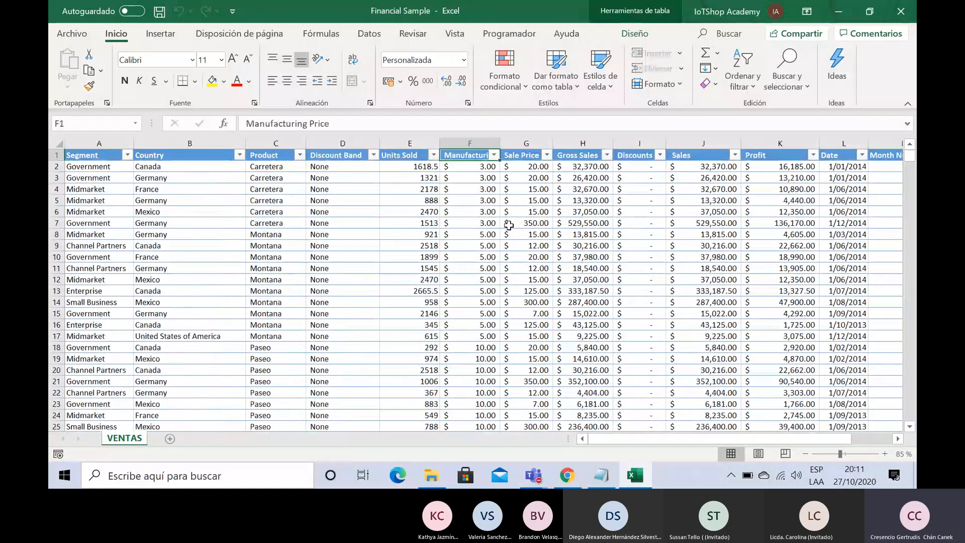
Examine the Manufacturing Price values from the header down to row 14.
key("Down")
key("Down")
key("Down")
key("Down")
key("Down")
key("Down")
key("Down")
key("Down")
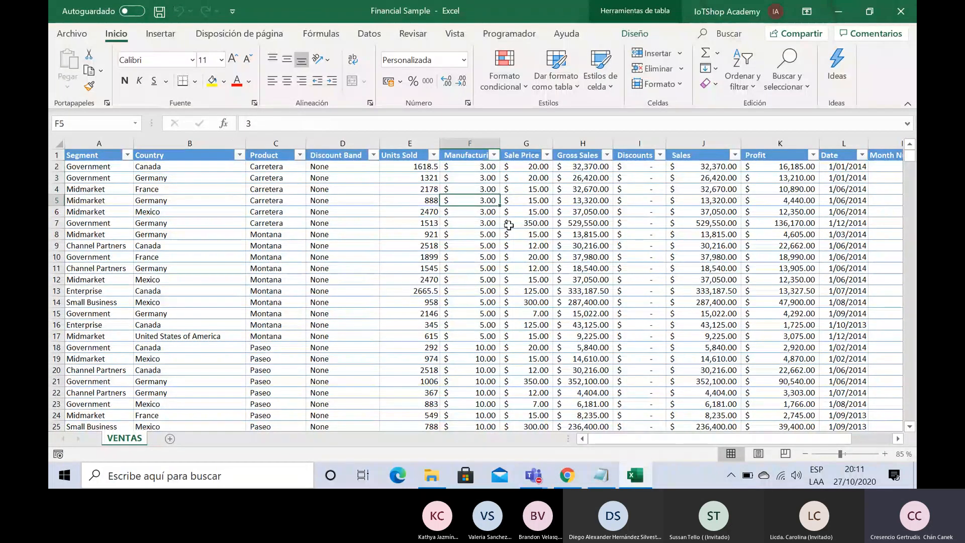
key("Down")
key("Down")
key("Down")
key("Down")
key("Down")
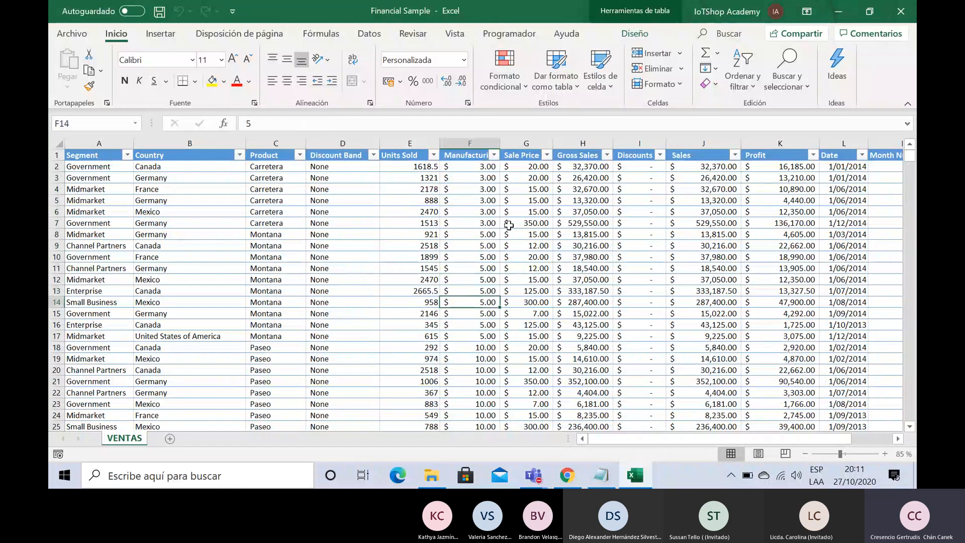
Examine the Manufacturing Price values down to row 18 and back up to row 6.
key("Down")
key("Down")
key("Down")
key("Down")
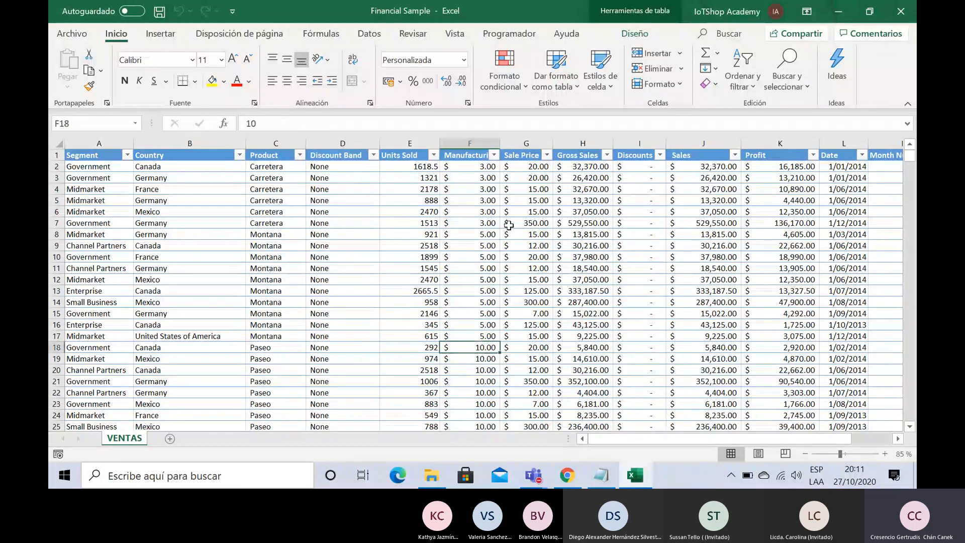
key("Up")
key("Up")
key("Up")
key("Up")
key("Up")
key("Up")
key("Up")
key("Up")
key("Up")
key("Up")
key("Up")
key("Up")
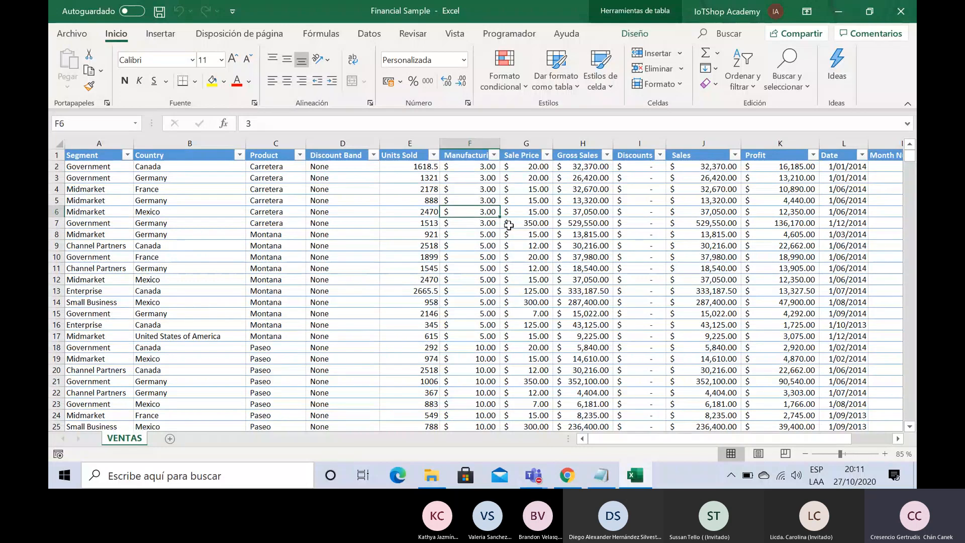
Examine the Sale Price column from its header down to row 7.
key("Right")
key("ctrl+Up")
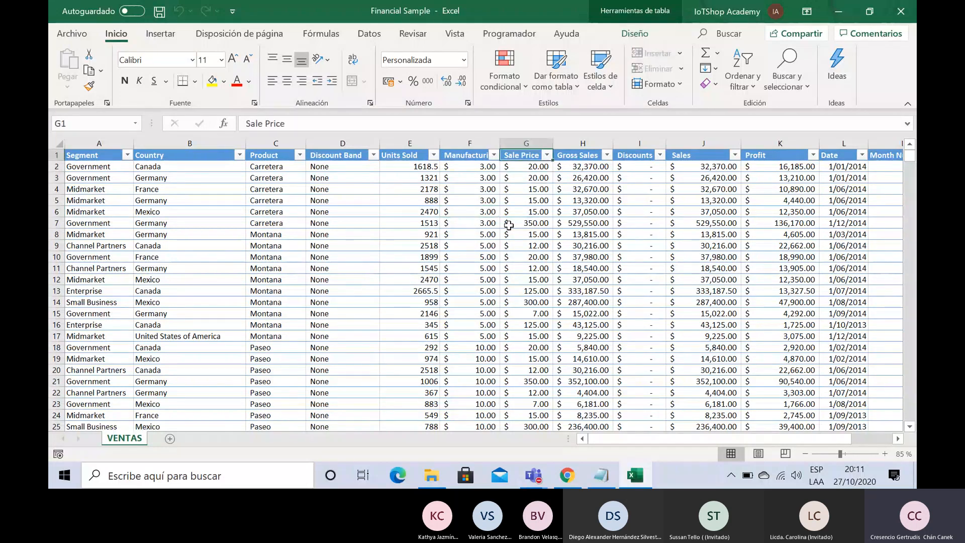
key("Down")
key("Down")
key("Down")
key("Down")
key("Down")
key("Down")
key("Down")
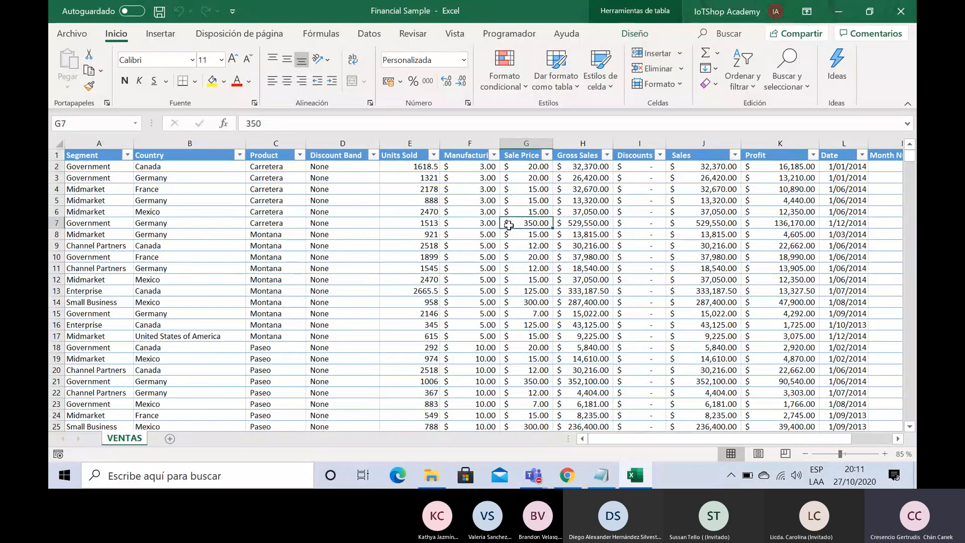
Examine the Gross Sales values between rows 4 and 10.
key("Right")
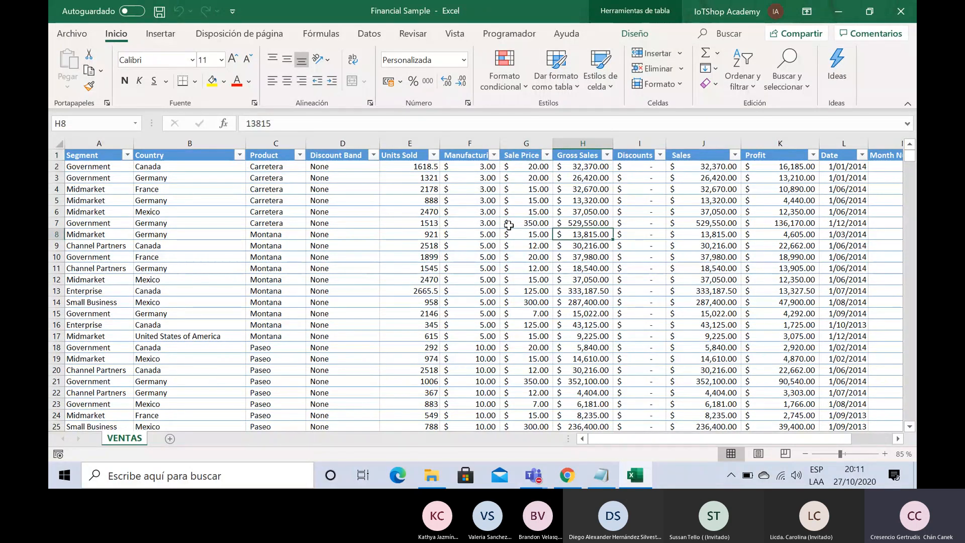
key("Up")
key("Up")
key("Up")
key("Up")
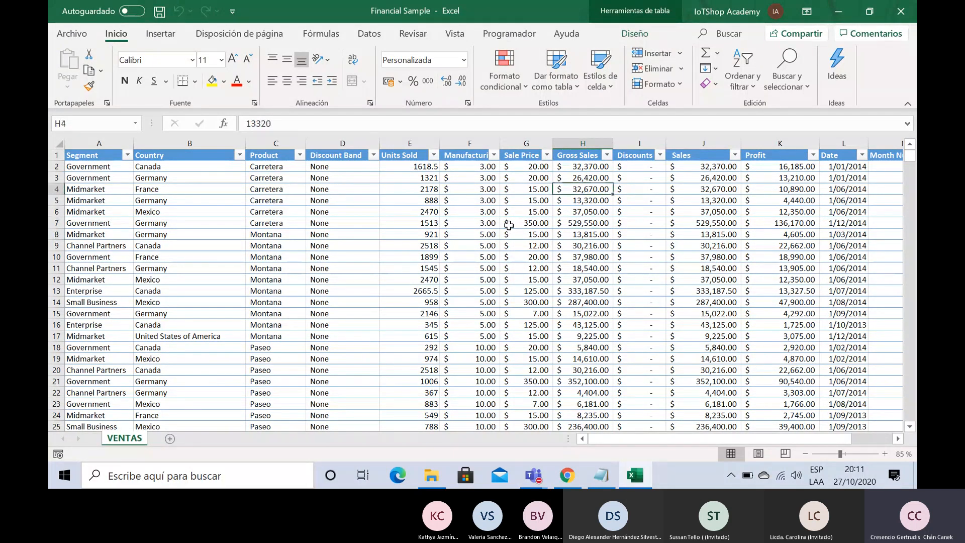
key("Down")
key("Down")
key("Down")
key("Down")
key("Down")
key("Down")
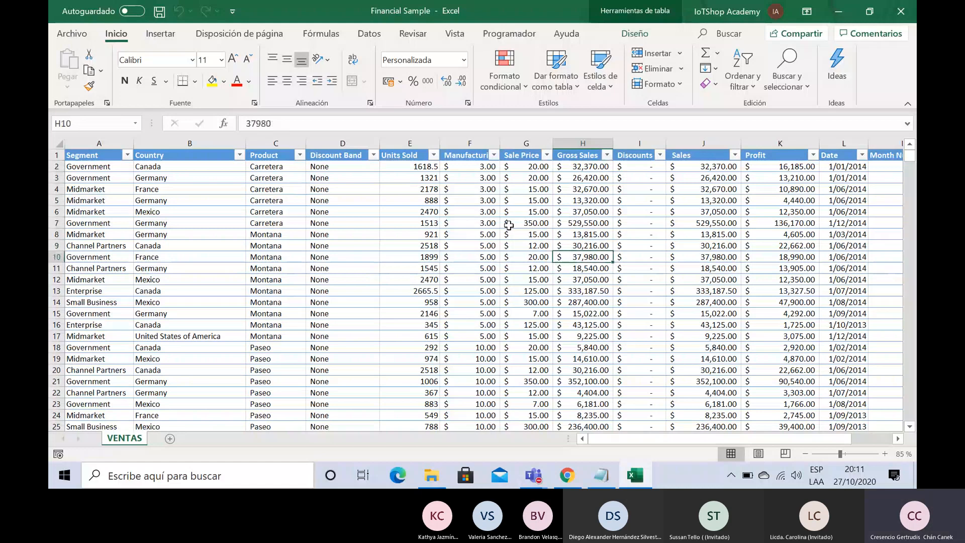
key("Up")
key("Up")
Read the Discounts column from its header down to row 69.
key("Right")
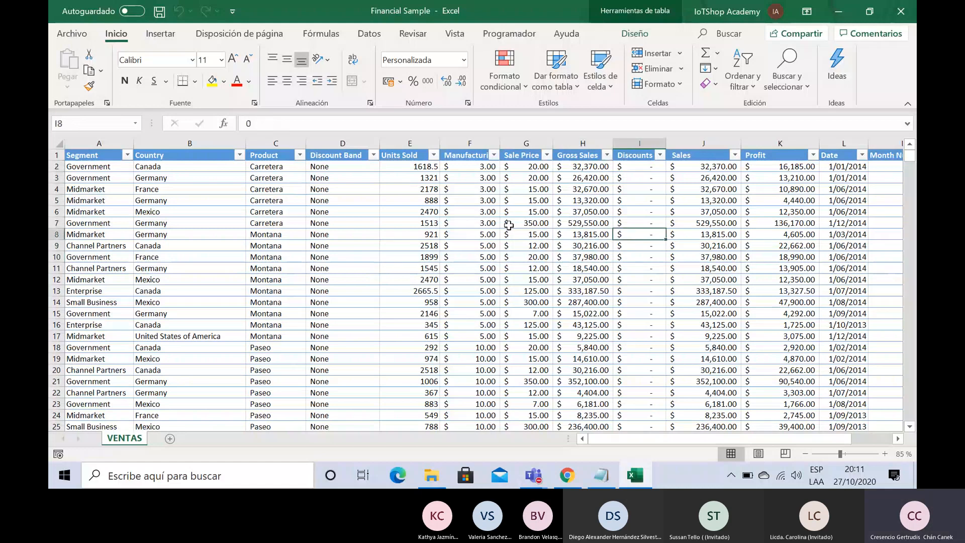
key("ctrl+Up")
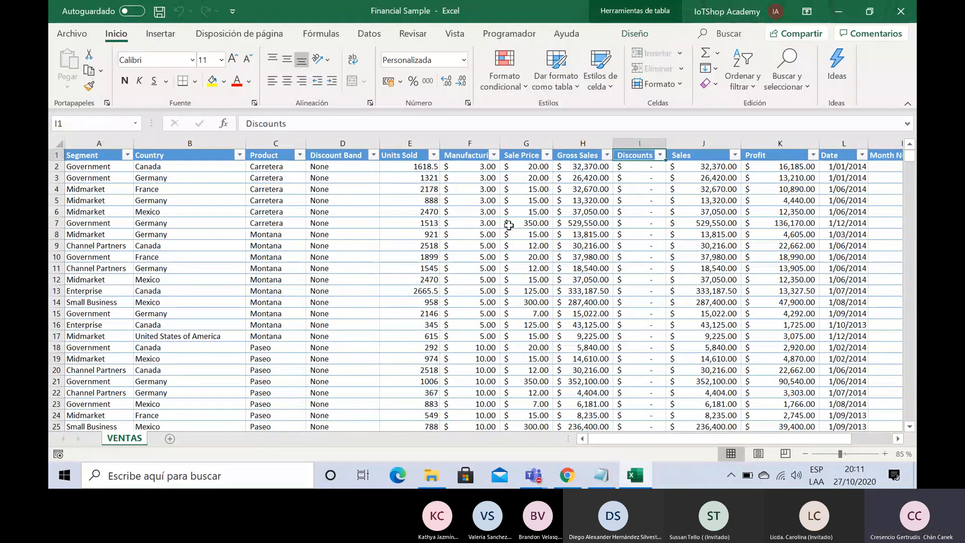
key("Down")
key("Down")
key("Down")
key("Down")
key("Down")
key("Down")
key("Down")
key("Down")
key("Down")
key("Down")
key("Down")
key("Down")
key("Down")
key("Down")
key("Down")
key("Down")
key("Down")
key("Down")
key("Down")
key("Down")
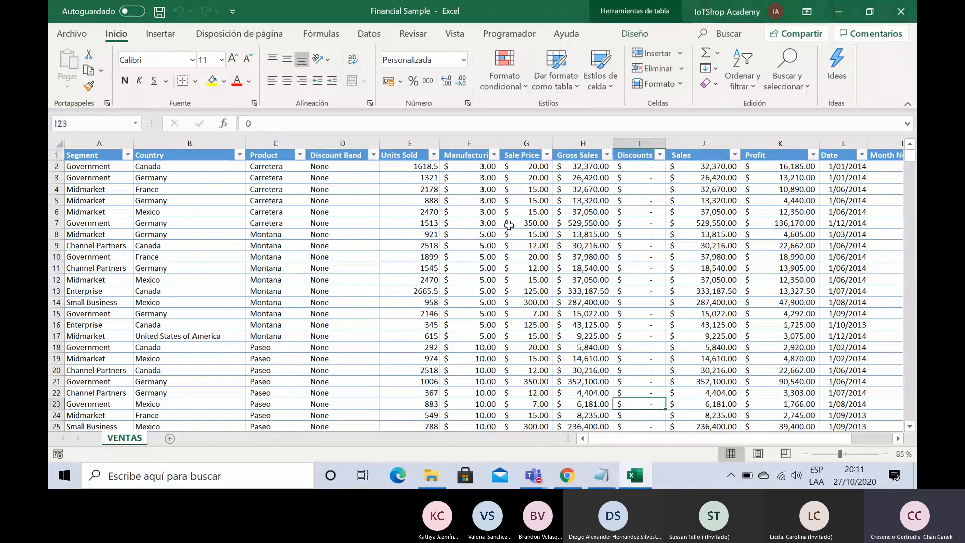
key("Down")
key("Down")
key("Down")
key("Down")
key("Down")
key("Down")
key("Down")
key("Down")
key("Down")
key("Down")
key("Down")
key("Down")
key("Down")
key("Down")
key("Down")
key("Down")
key("Down")
key("Down")
key("Down")
key("Down")
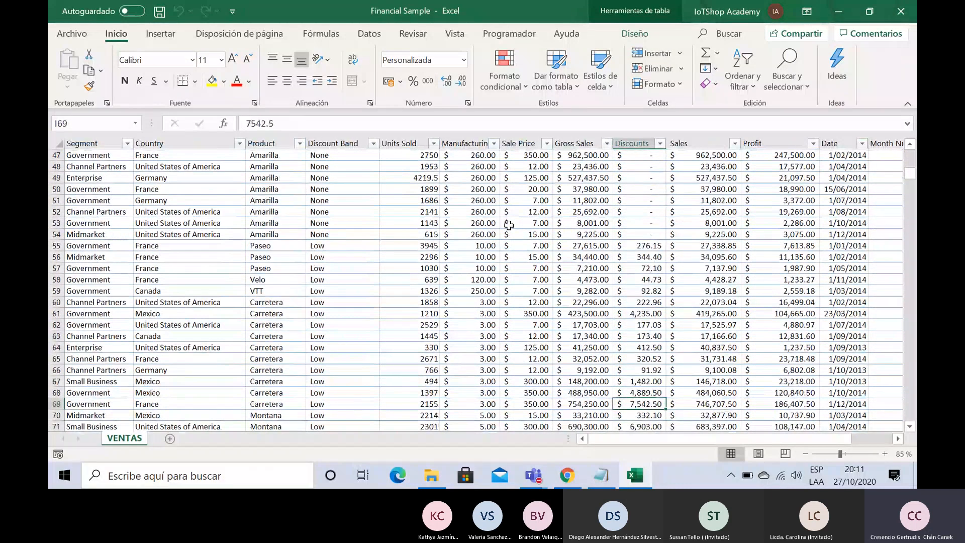
Read the Discounts column upward from row 69 to row 7.
key("Up")
key("Up")
key("Up")
key("Up")
key("Up")
key("Up")
key("Up")
key("Up")
key("Up")
key("Up")
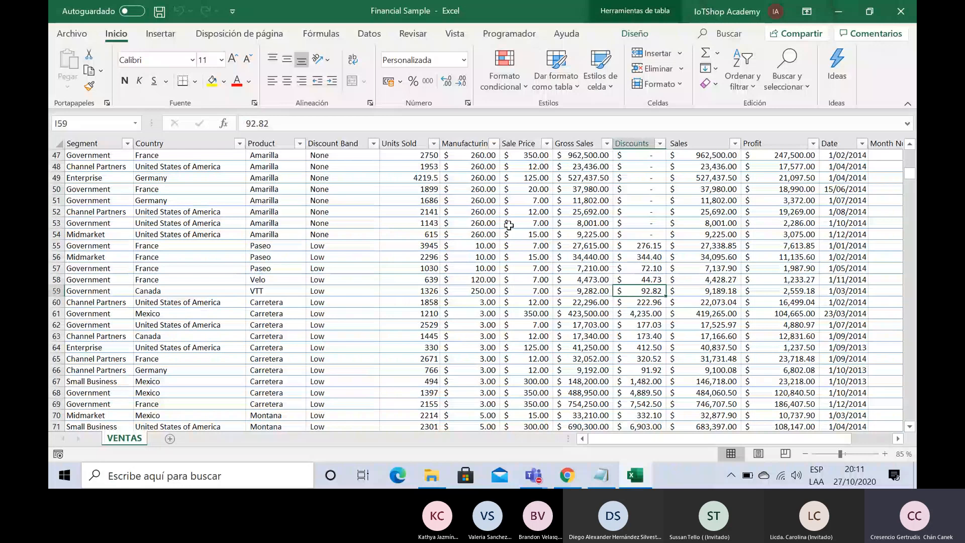
key("Up")
key("Up")
key("Up")
key("Up")
key("Up")
key("Up")
key("Up")
key("Up")
key("Up")
key("Up")
key("Up")
key("Up")
key("Up")
key("Up")
key("Up")
key("Up")
key("Up")
key("Up")
key("Up")
key("Up")
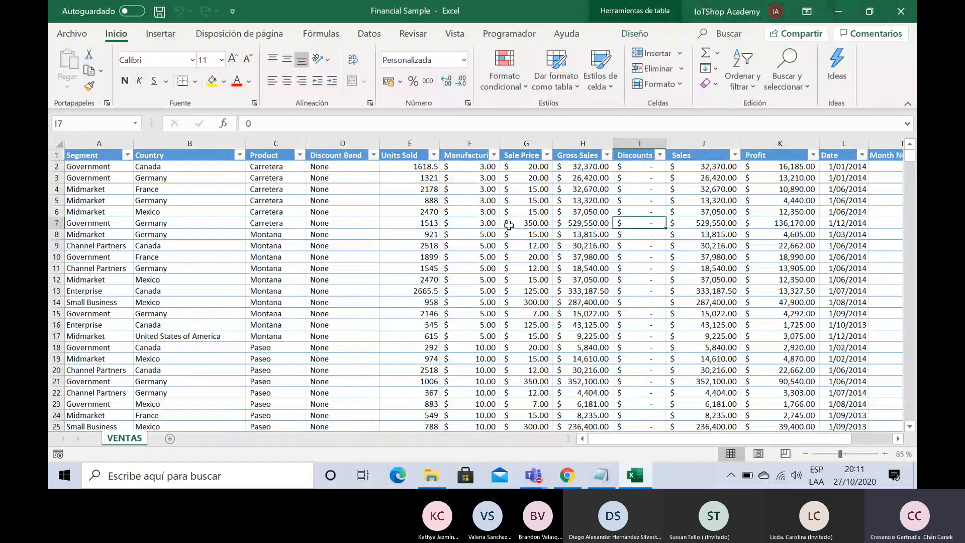
Read the Discounts column again from row 7 down to row 59.
key("Down")
key("Down")
key("Down")
key("Down")
key("Down")
key("Down")
key("Down")
key("Down")
key("Down")
key("Down")
key("Down")
key("Down")
key("Down")
key("Down")
key("Down")
key("Down")
key("Down")
key("Down")
key("Down")
key("Down")
key("Down")
key("Down")
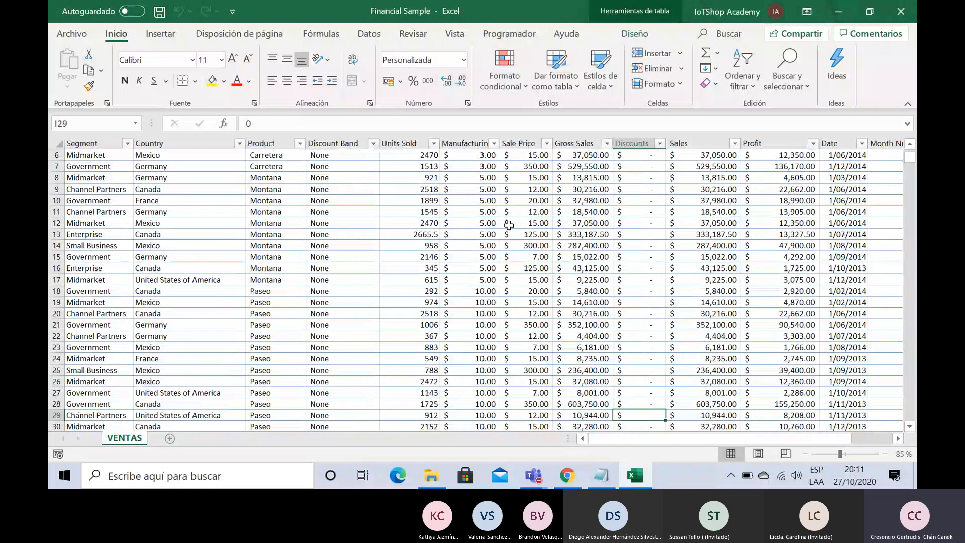
key("Down")
key("Down")
key("Down")
key("Down")
key("Down")
key("Down")
key("Down")
key("Down")
key("Down")
key("Down")
key("Down")
key("Down")
key("Down")
key("Down")
key("Down")
key("Down")
key("Down")
key("Down")
key("Down")
key("Down")
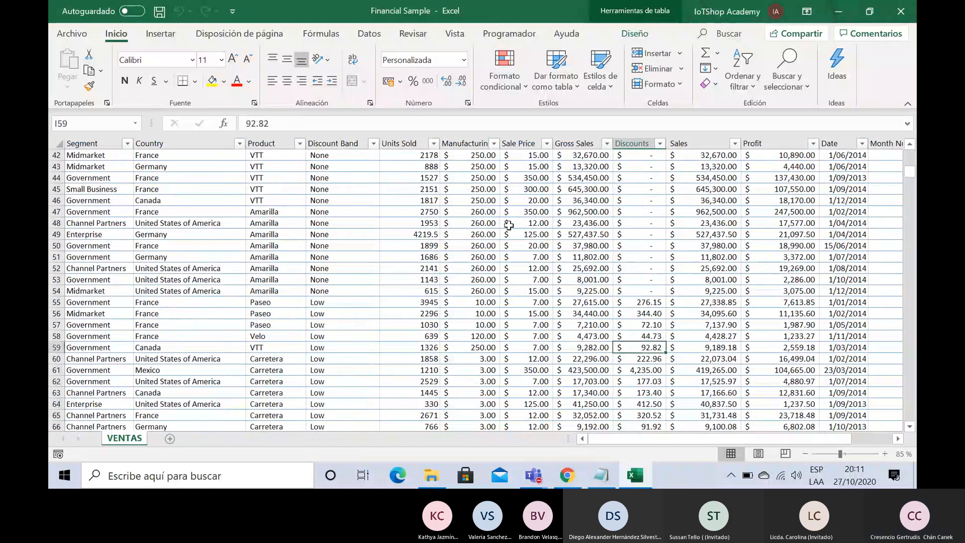
Compare the Discounts and Gross Sales values in row 55.
key("Up")
key("Up")
key("Up")
key("Up")
key("Left")
key("Right")
key("Left")
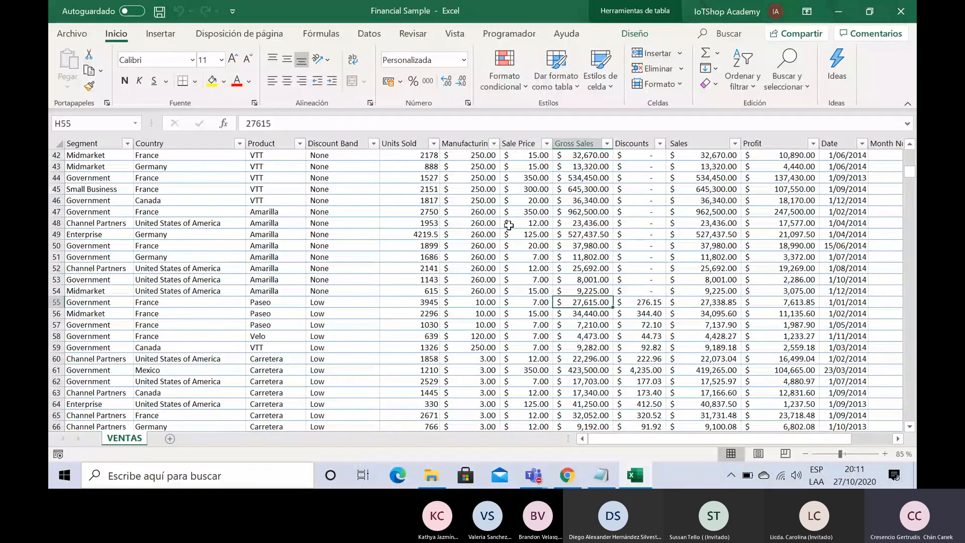
Read the Sales column from row 55 down to row 61.
key("Right")
key("Right")
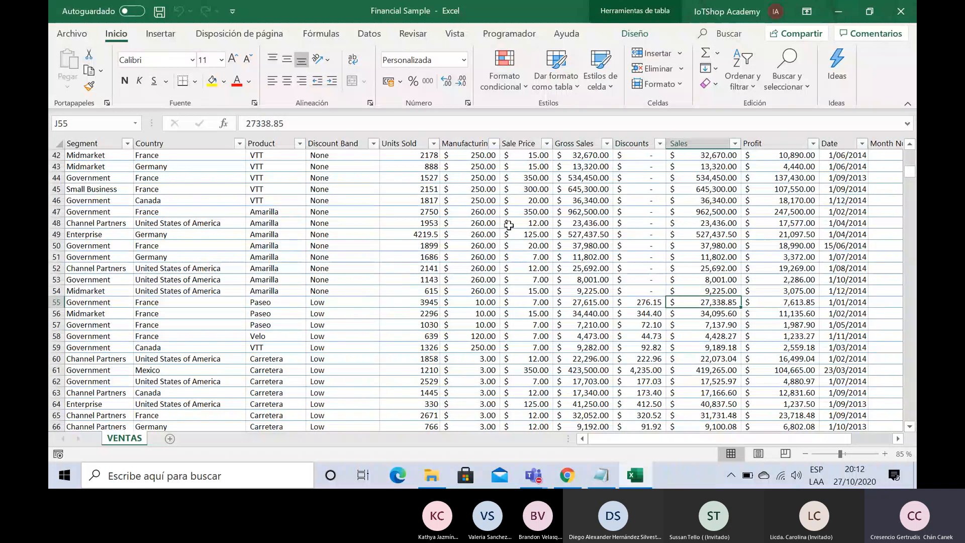
key("Down")
key("Down")
key("Down")
key("Down")
key("Down")
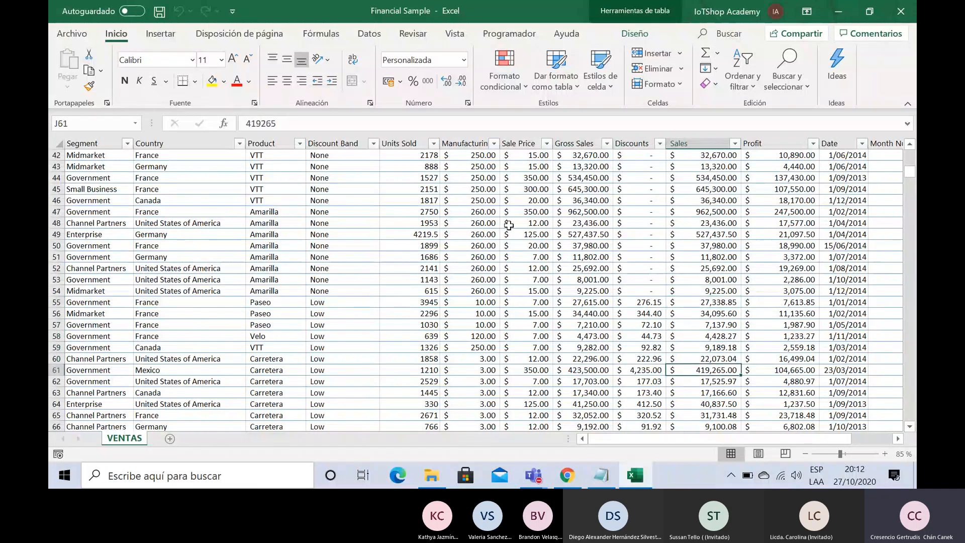
Read the Sales column upward from row 61 to row 52 and compare that row with its Discounts value.
key("Up")
key("Up")
key("Up")
key("Up")
key("Up")
key("Up")
key("Up")
key("Up")
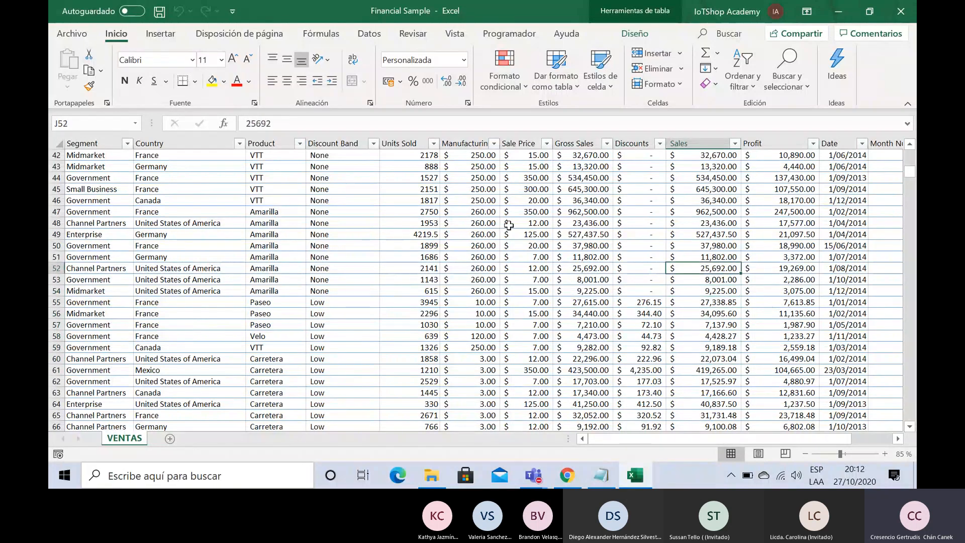
key("Left")
key("Left")
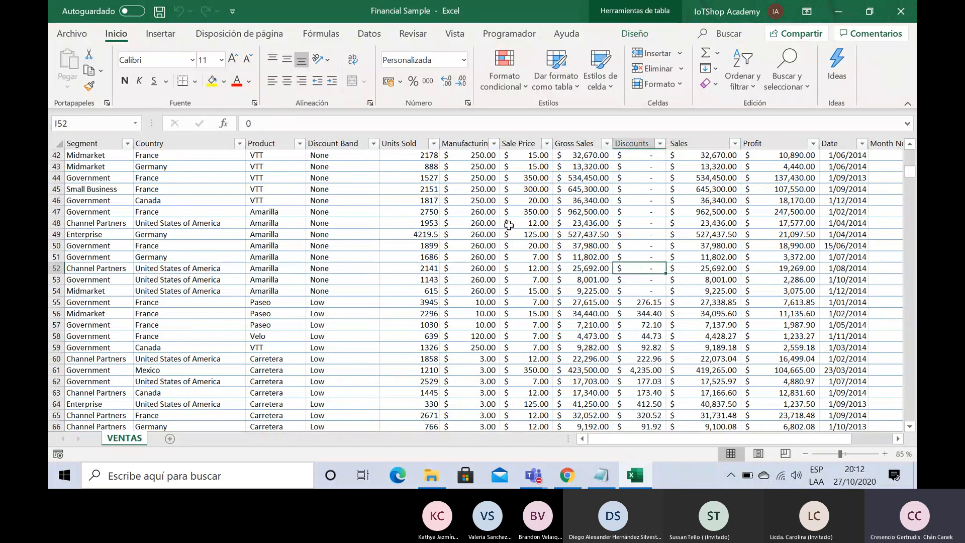
Read the Sales column from row 52 down to row 57.
key("Right")
key("Down")
key("Down")
key("Down")
key("Down")
key("Down")
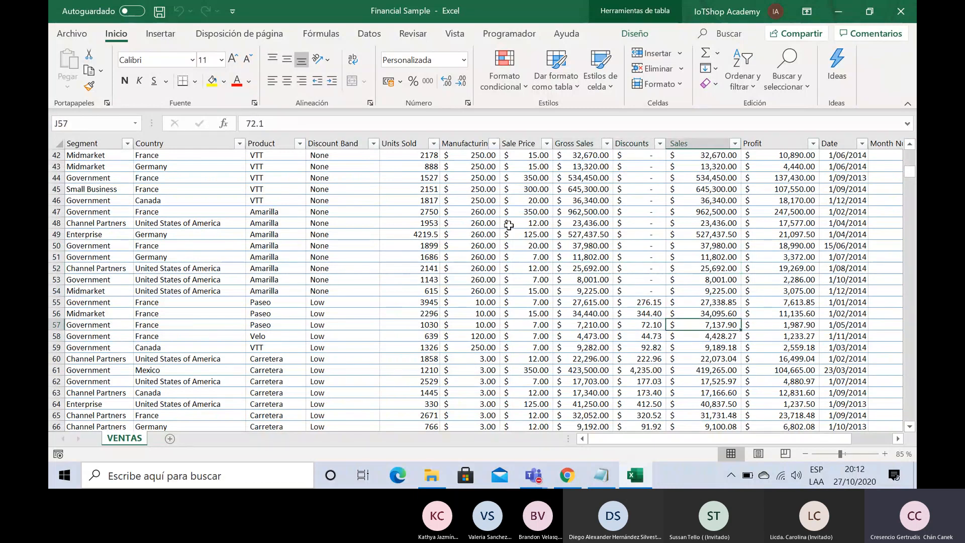
Read the Sales column upward from row 57 to its header.
key("Right")
key("Up")
key("Up")
key("Up")
key("Up")
key("Up")
key("Up")
key("Up")
key("Up")
key("Up")
key("Up")
key("Up")
key("Up")
key("Up")
key("Up")
key("Up")
key("Up")
key("Up")
key("Up")
key("Up")
key("Up")
key("Up")
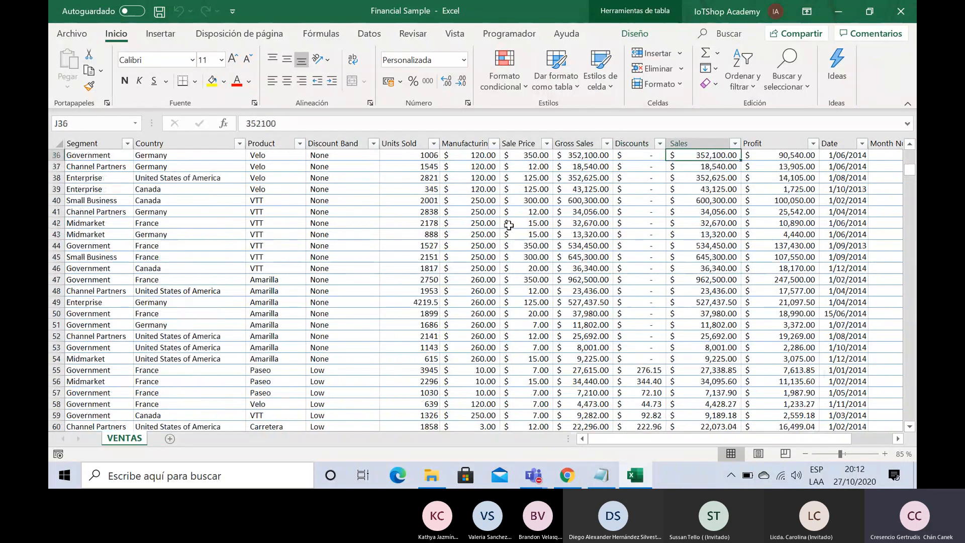
key("ctrl+Up")
Read the Profit column from its header through the first rows and return to the header.
key("Right")
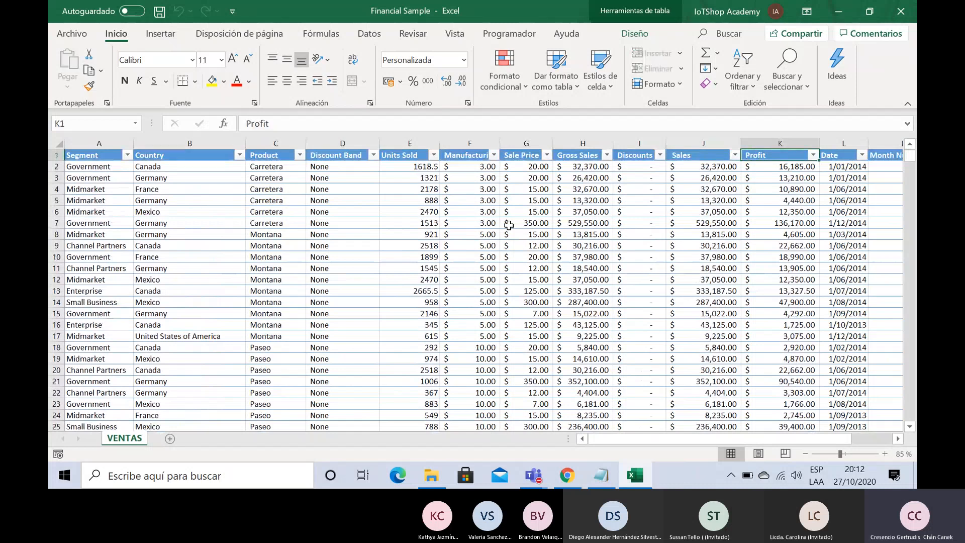
key("Down")
key("Down")
key("Down")
key("Down")
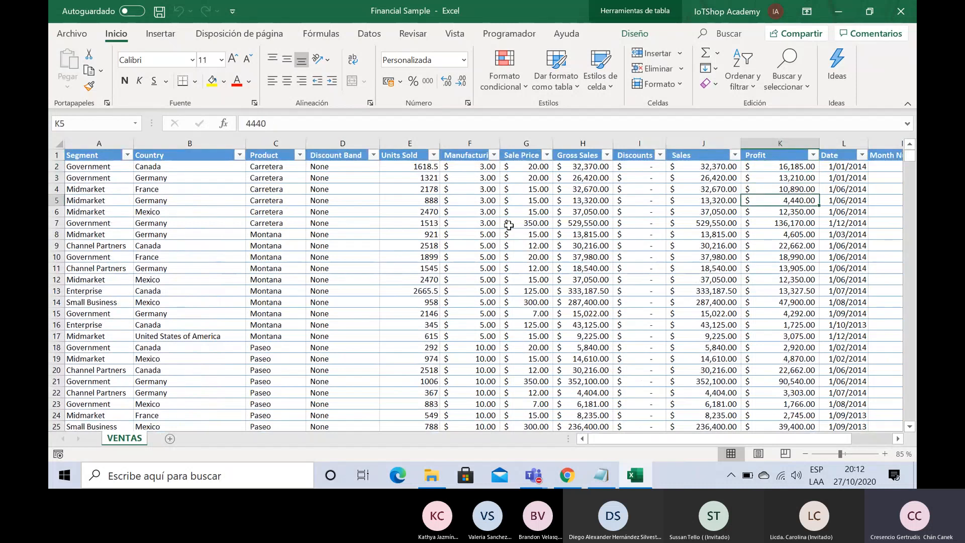
key("Down")
key("Down")
key("ctrl+Up")
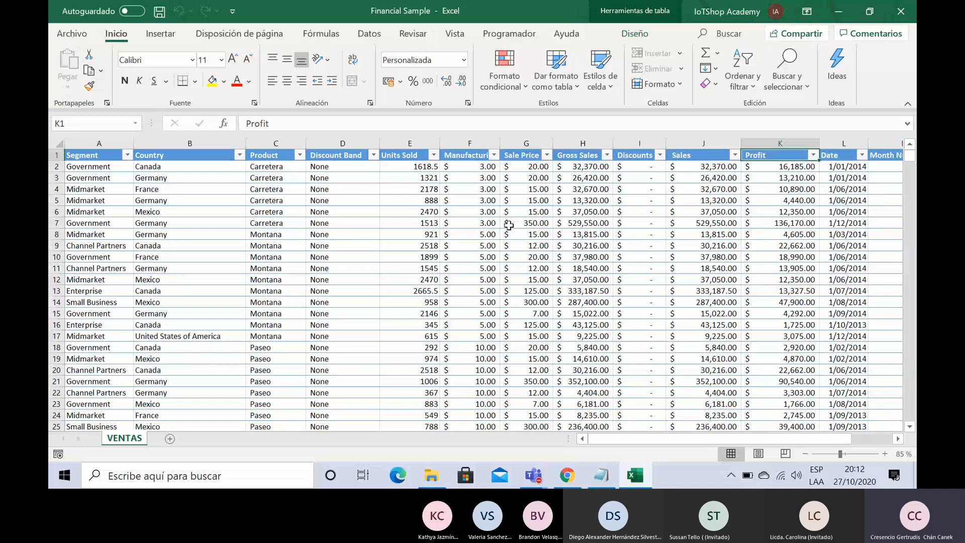
Read the Profit column again from its header down to row 5, ending on row 4.
key("Down")
key("Down")
key("Down")
key("Down")
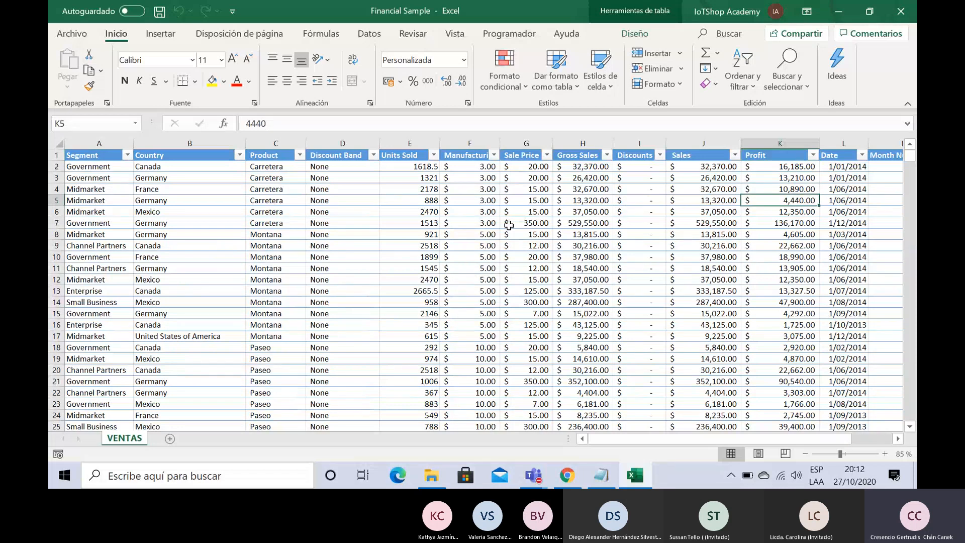
key("Up")
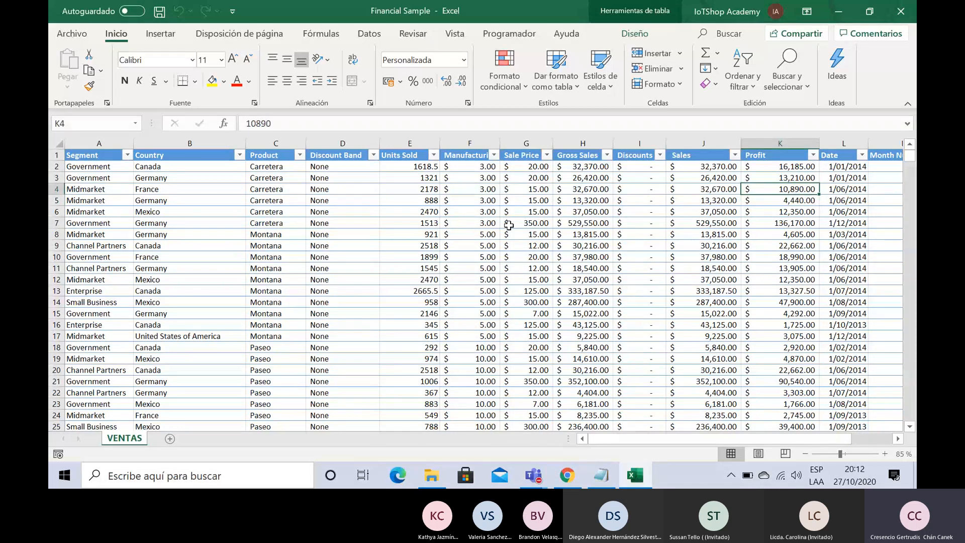
Examine the Date values in rows 4 to 7 and the adjacent Month Number column.
key("Right")
key("Down")
key("Down")
key("Down")
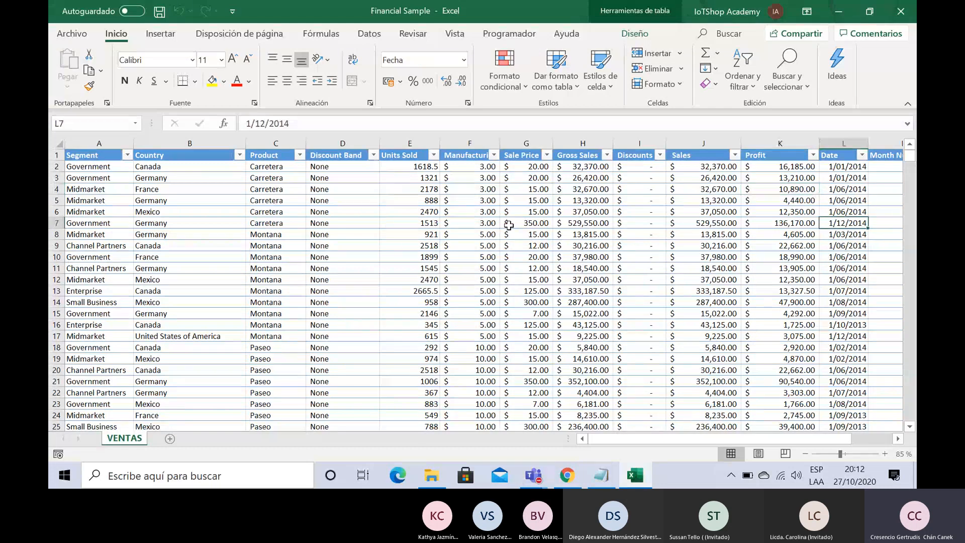
key("Right")
key("Up")
key("Up")
key("Up")
key("Up")
key("Left")
Read the Date column down to row 24.
key("Down")
key("Down")
key("Down")
key("Down")
key("Down")
key("Down")
key("Down")
key("Down")
key("Down")
key("Down")
key("Down")
key("Down")
key("Down")
key("Down")
key("Down")
key("Down")
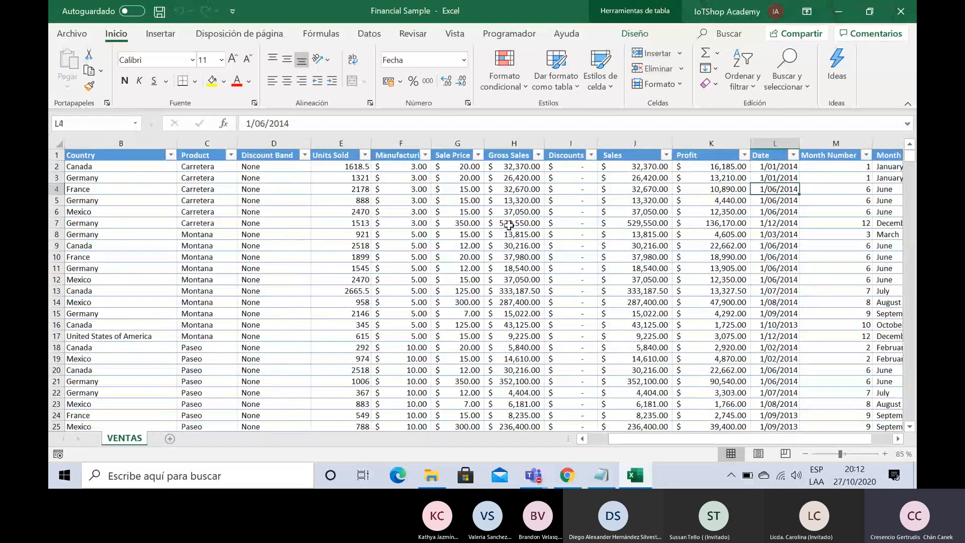
key("Down")
key("Down")
key("Down")
key("Down")
key("Down")
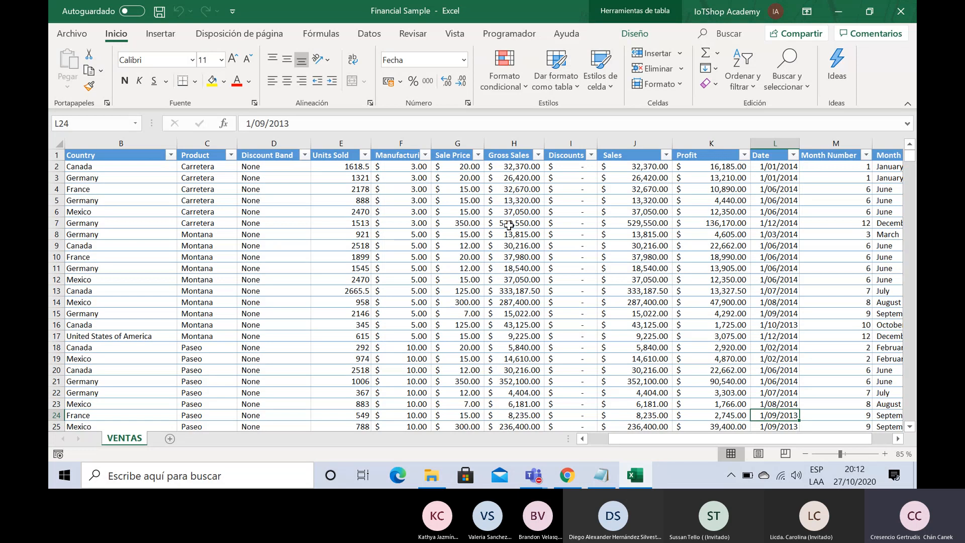
Read the Date column upward from row 24 to its header.
key("Up")
key("Up")
key("Up")
key("Up")
key("Up")
key("Up")
key("Up")
key("Up")
key("Up")
key("Up")
key("Up")
key("Up")
key("Up")
key("Up")
key("Up")
key("Up")
key("Up")
key("Up")
key("Up")
key("Up")
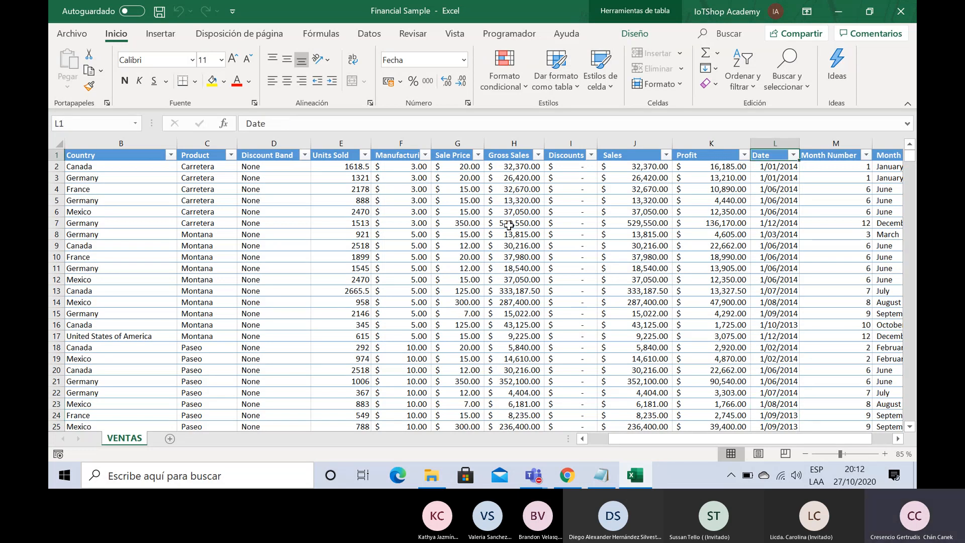
Review the Month Number, Month Name and Year headers, ending on the Month Number header.
key("Right")
key("Right")
key("Right")
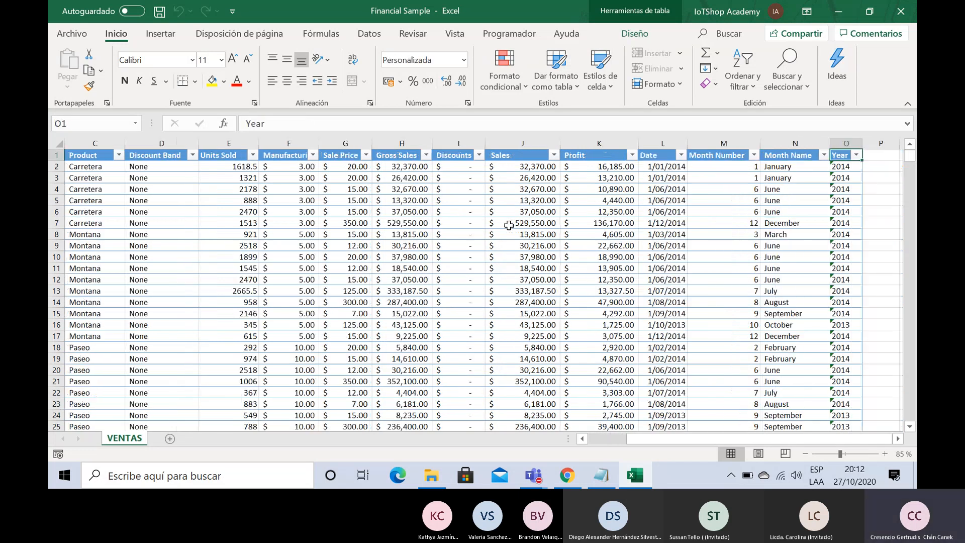
key("Left")
key("Left")
key("Left")
key("Right")
Read the Month Number column from its header down to row 8.
key("Down")
key("Down")
key("Down")
key("Down")
key("Down")
key("Down")
key("Down")
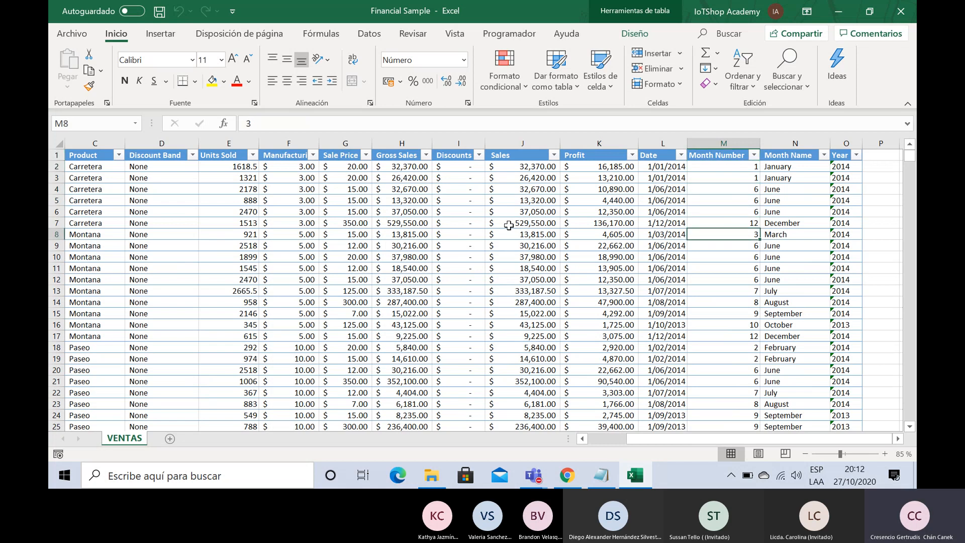
Reread the Month Number values between rows 3 and 8, ending on row 5.
key("Up")
key("Up")
key("Up")
key("Up")
key("Up")
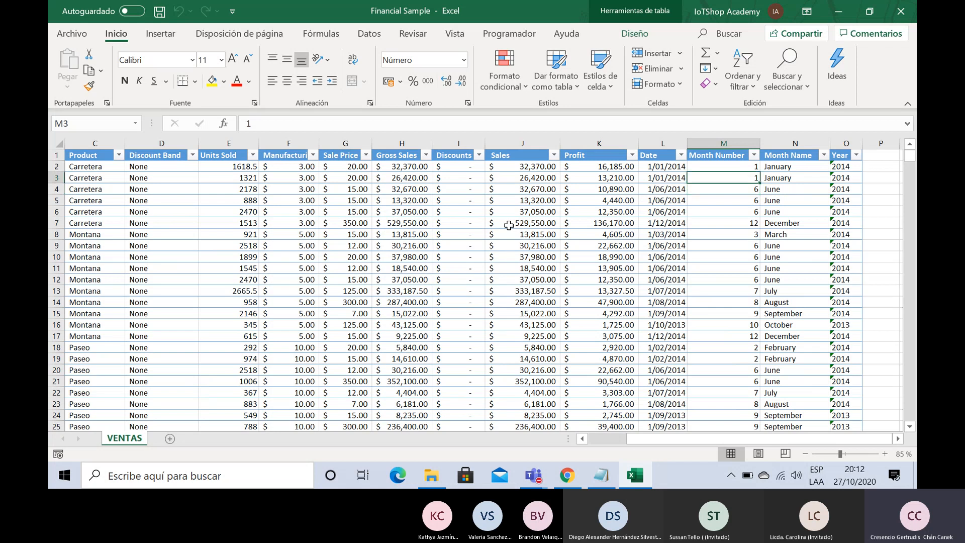
key("Down")
key("Down")
key("Down")
key("Down")
key("Up")
key("Up")
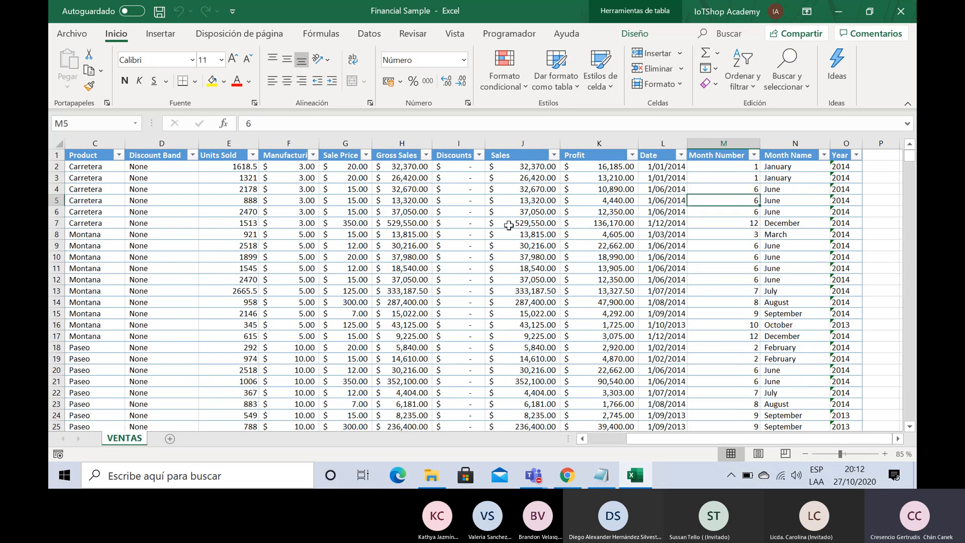
Compare the Date values from row 5 to row 9 with their month numbers, ending on row 7.
key("Left")
key("Down")
key("Down")
key("Down")
key("Down")
key("Up")
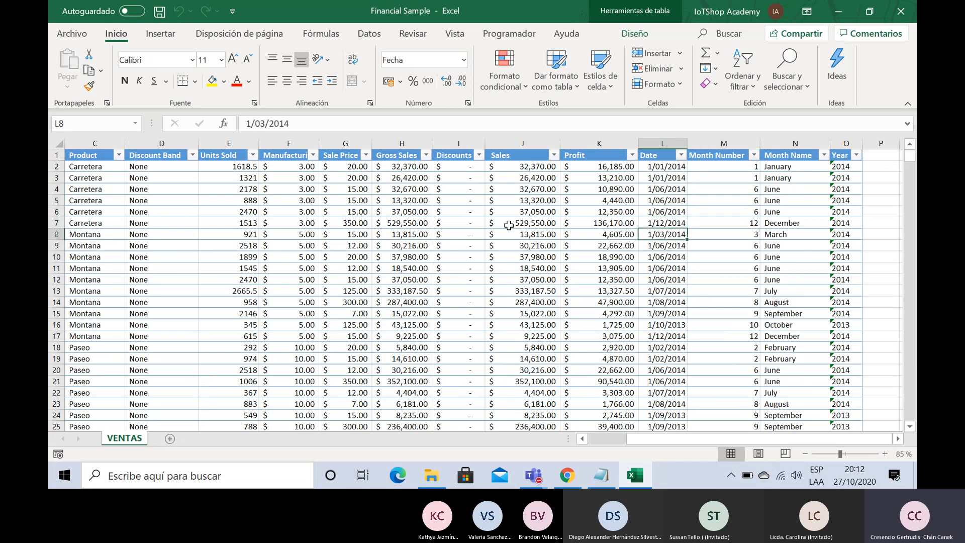
key("Up")
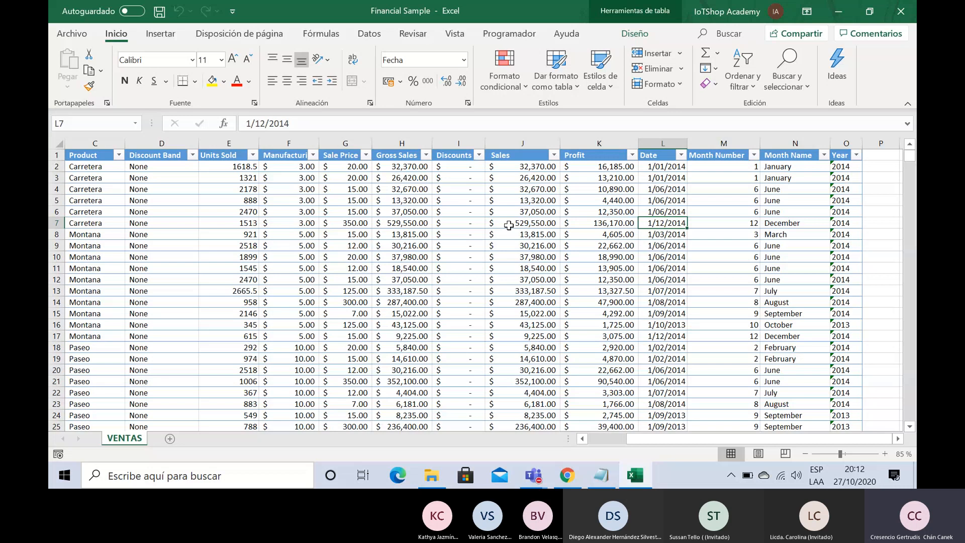
Read the Month Number column from row 7 down to row 17, then back up to row 14.
key("Right")
key("Down")
key("Down")
key("Down")
key("Down")
key("Down")
key("Down")
key("Down")
key("Down")
key("Down")
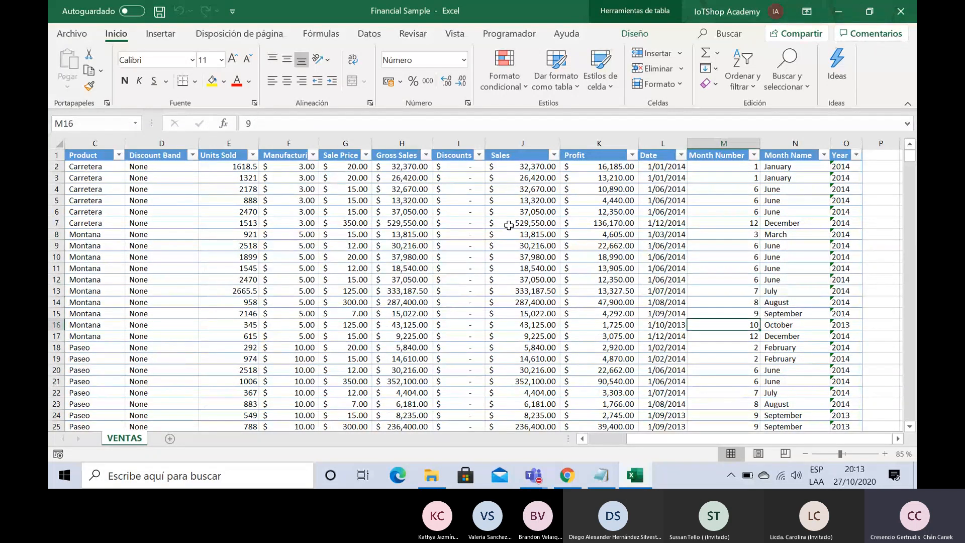
key("Down")
key("Up")
key("Up")
key("Up")
Read the Month Name column upward from row 14 to row 11.
key("Right")
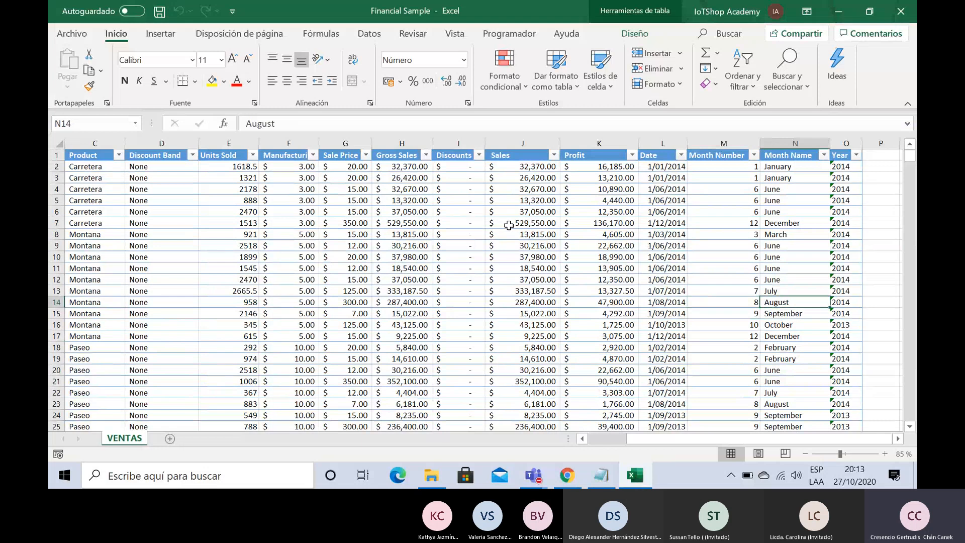
key("Up")
key("Up")
key("Up")
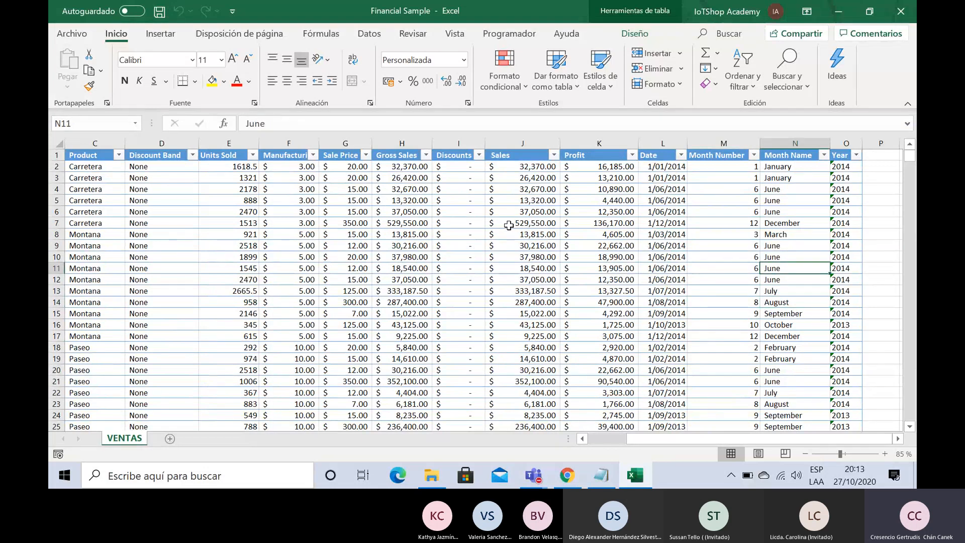
Check the Year field in row 11 and the empty columns beyond the table's last column.
key("Right")
key("Right")
key("Left")
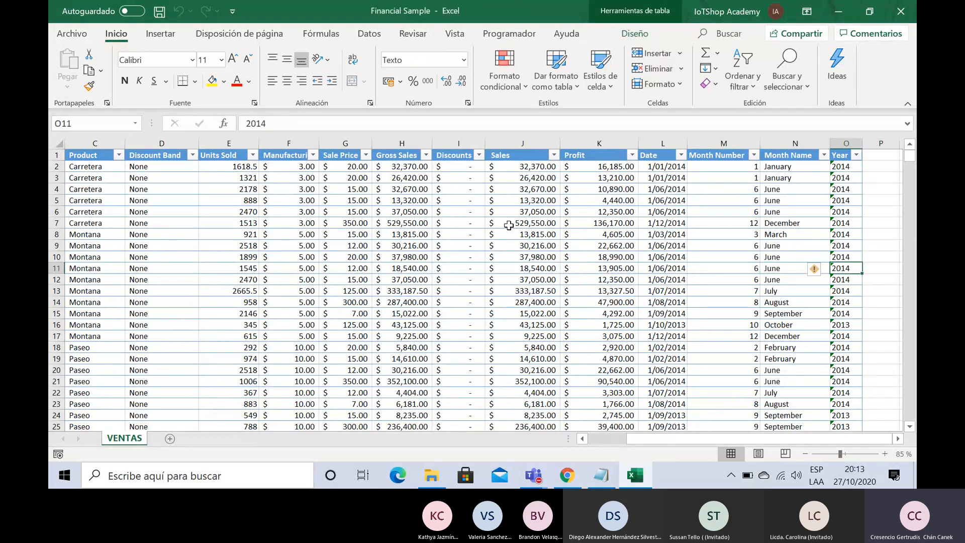
key("Right")
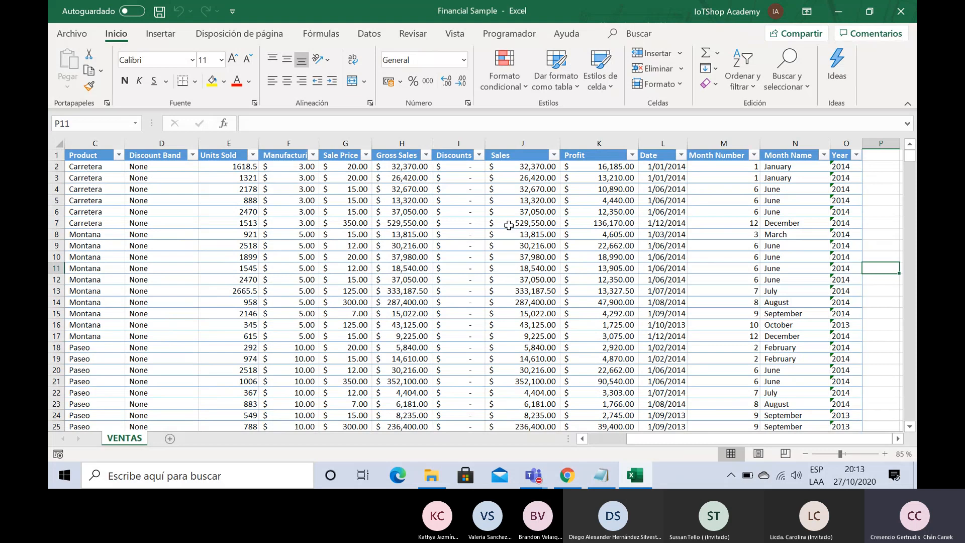
key("Right")
key("Right")
Return to the Date column and read its values from row 11 up to the first records, ending on row 6.
key("Left")
key("Left")
key("Left")
key("Left")
key("Left")
key("Left")
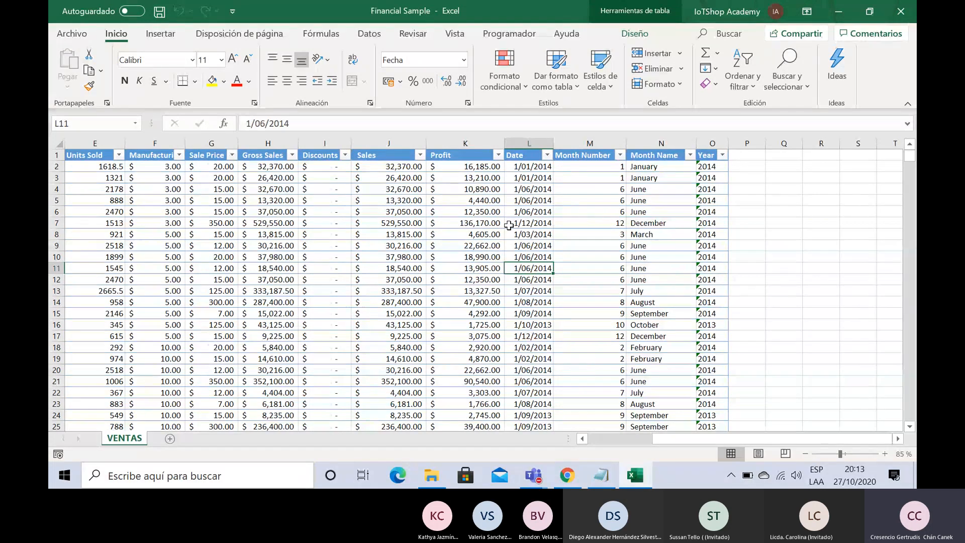
key("Up")
key("Up")
key("Up")
key("Up")
key("Up")
key("Up")
key("Down")
key("Down")
key("Down")
key("Down")
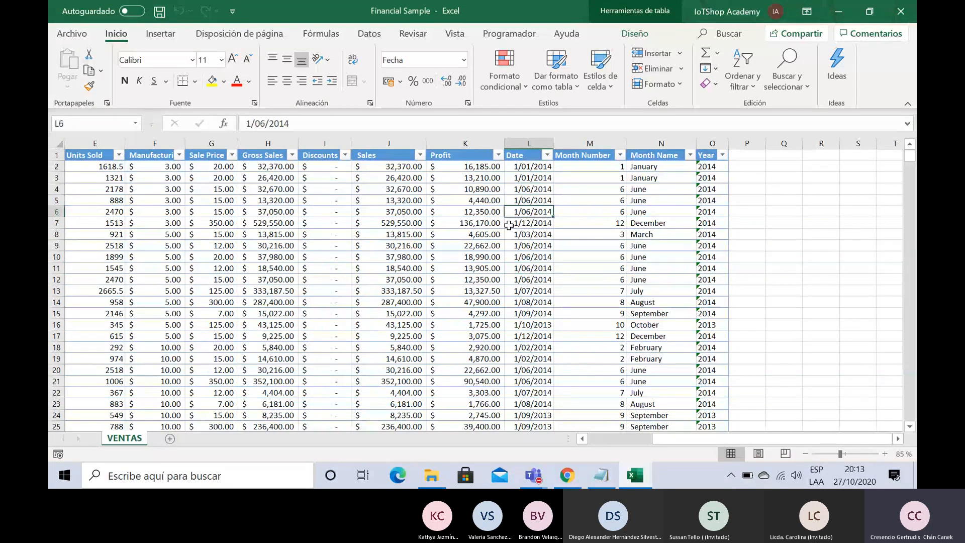
Follow the date fields across Month Number and Month Name to Year, ending on row 9.
key("Right")
key("Right")
key("Right")
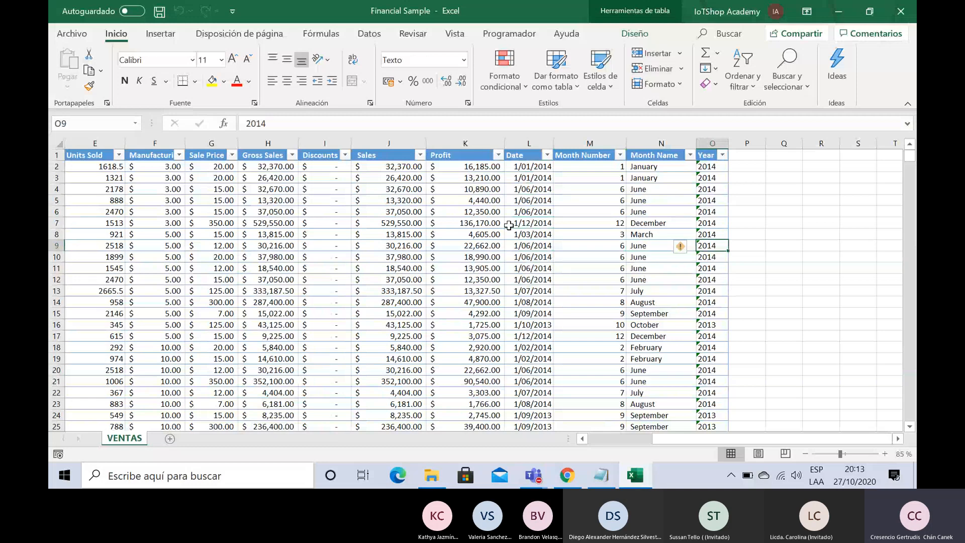
Review the fields of row 9 backward from Year to Discount Band.
key("Left")
key("Left")
key("Left")
key("Left")
key("Left")
key("Left")
key("Left")
key("Left")
key("Left")
key("Left")
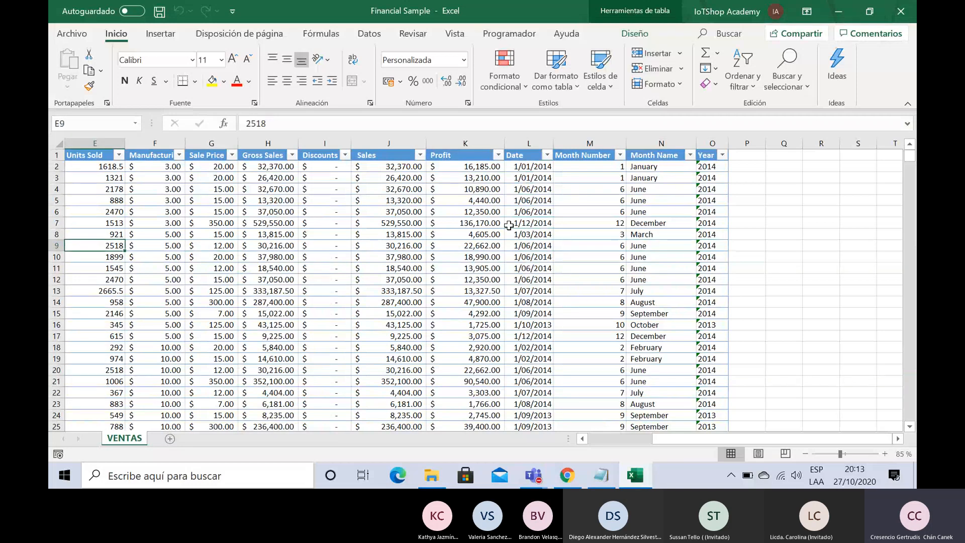
key("Left")
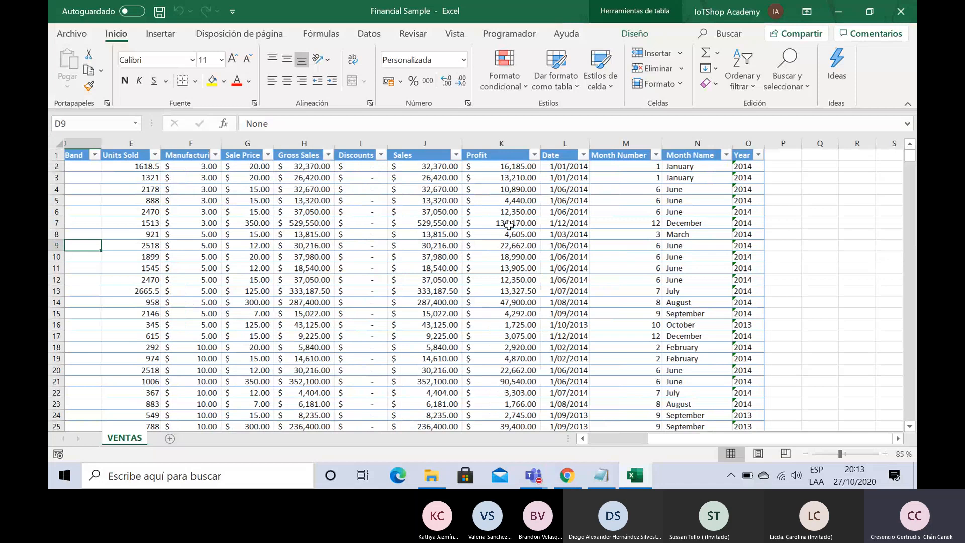
Examine row 9 from the first fields across to Discounts, then go back to the manufacturing price column.
key("Right")
key("Right")
key("Right")
key("Right")
key("Right")
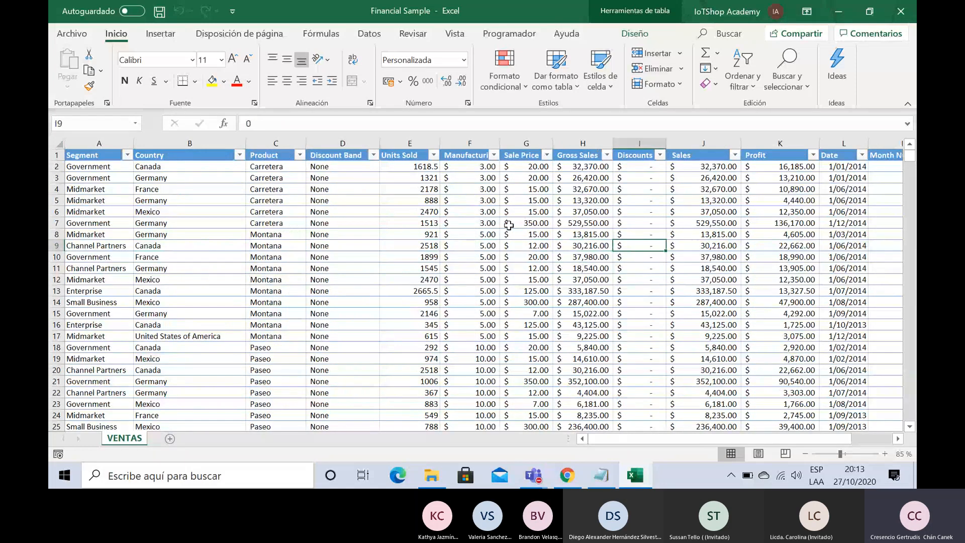
key("Left")
key("Left")
key("Left")
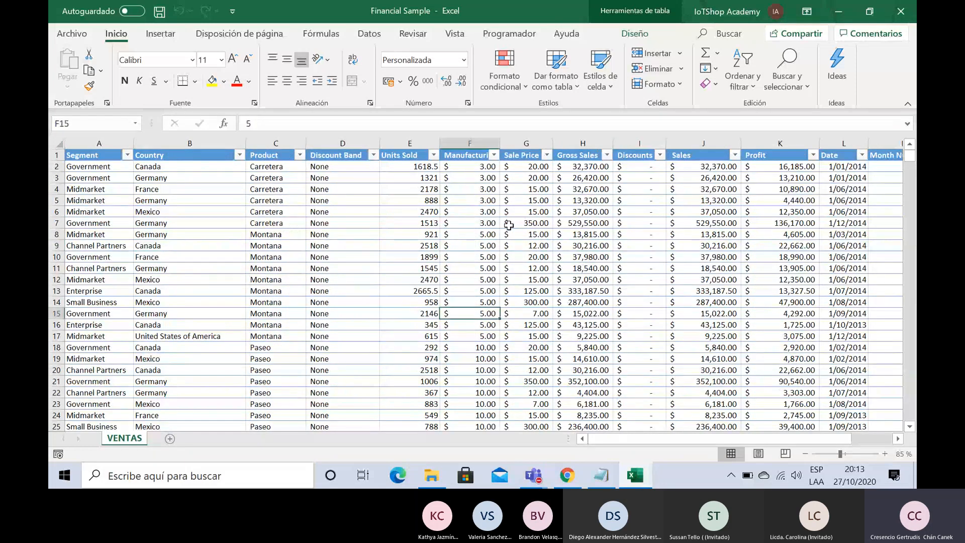
Read the manufacturing price column downward to row 31.
key("Down")
key("Down")
key("Down")
key("Down")
key("Down")
key("Down")
key("Down")
key("Down")
key("Down")
key("Down")
key("Down")
key("Down")
key("Down")
key("Down")
key("Down")
key("Down")
key("Down")
key("Down")
key("Down")
key("Down")
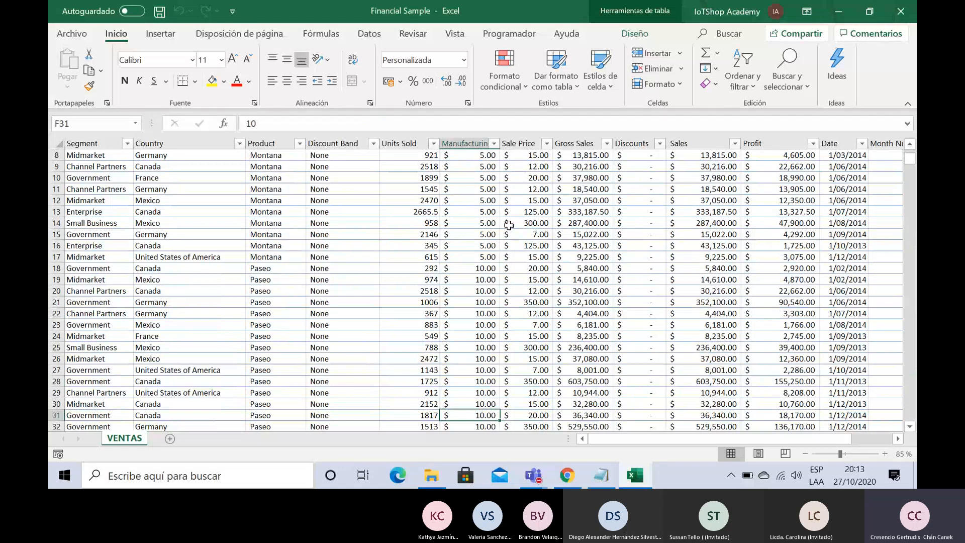
Review row 31 from manufacturing price across to the month fields, then go back to Profit.
key("Right")
key("Right")
key("Right")
key("Right")
key("Right")
key("Right")
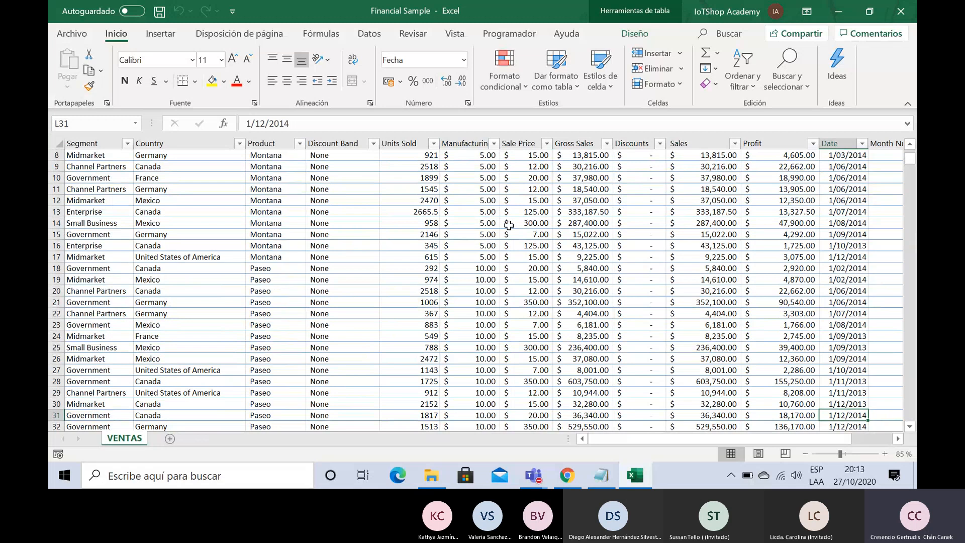
key("Right")
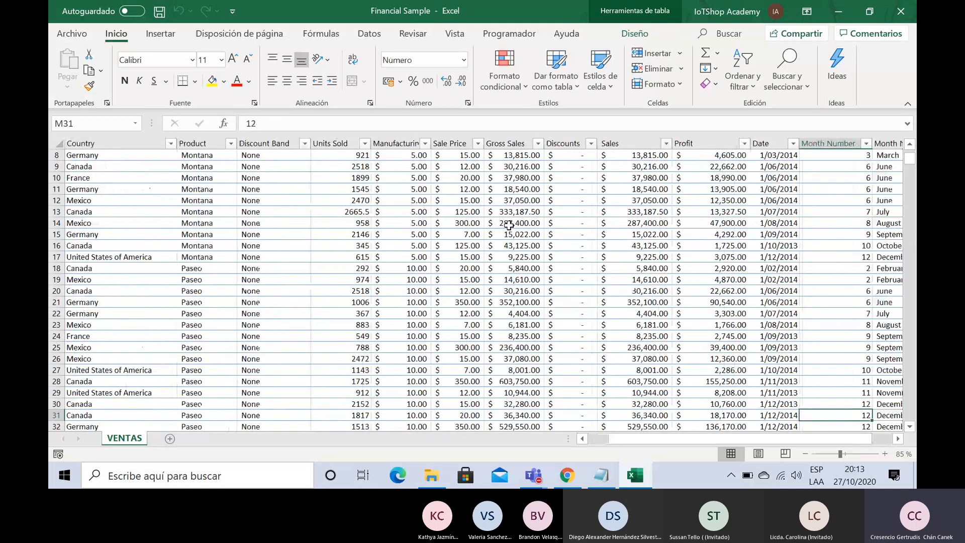
key("Right")
key("Left")
key("Left")
key("Left")
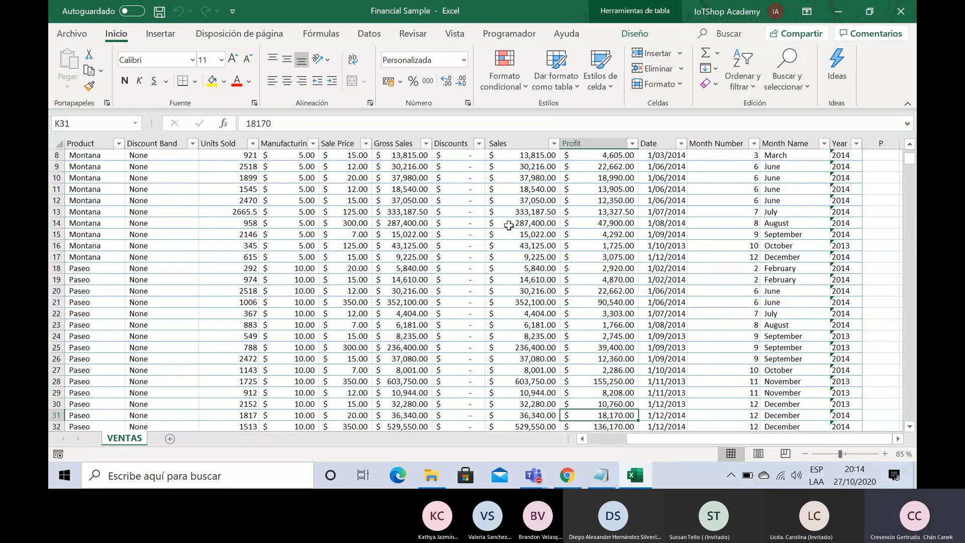
Inspect the Sales values in rows 11 and 9, and the Units Sold value in row 12.
left_click(526, 187)
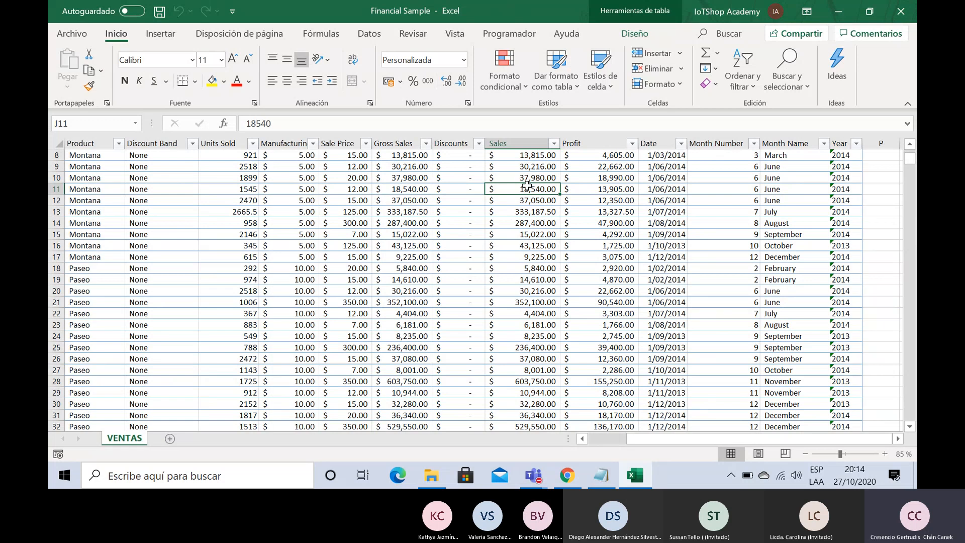
left_click(517, 164)
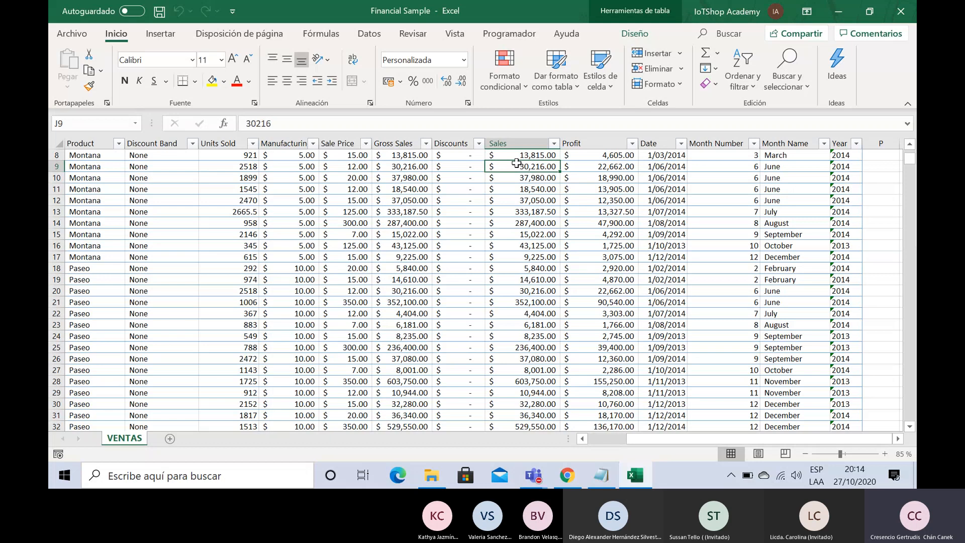
left_click(210, 198)
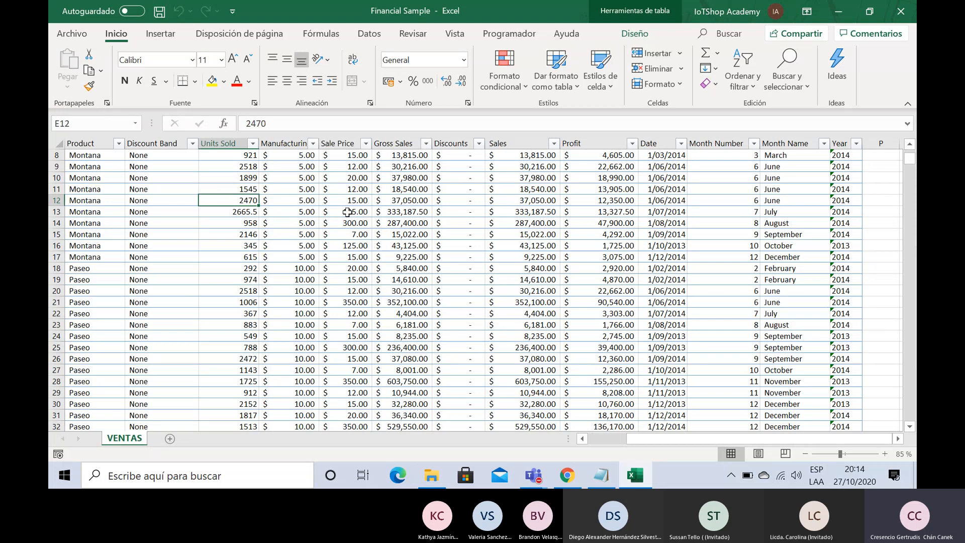
Read the Date values from row 13 down to row 16, then return to row 14.
left_click(685, 207)
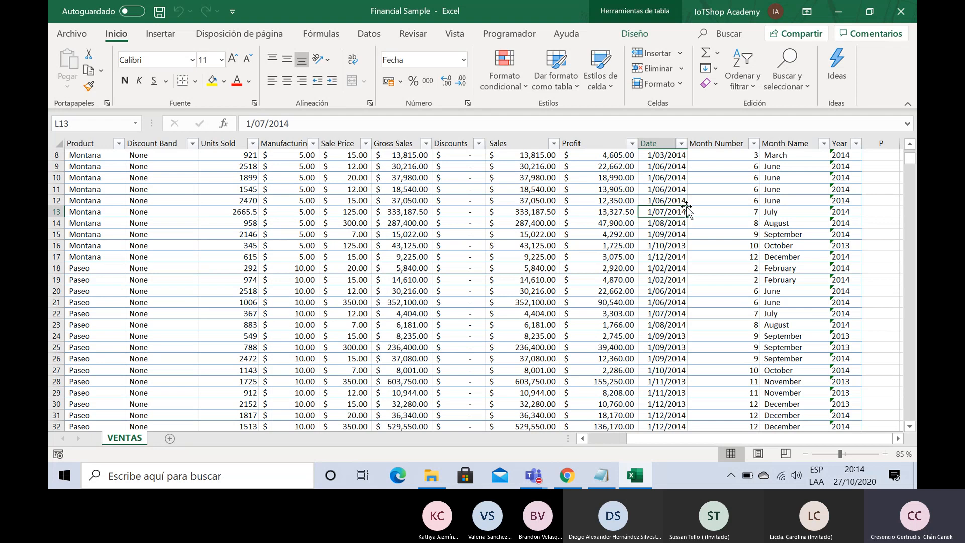
key("Down")
key("Down")
key("Down")
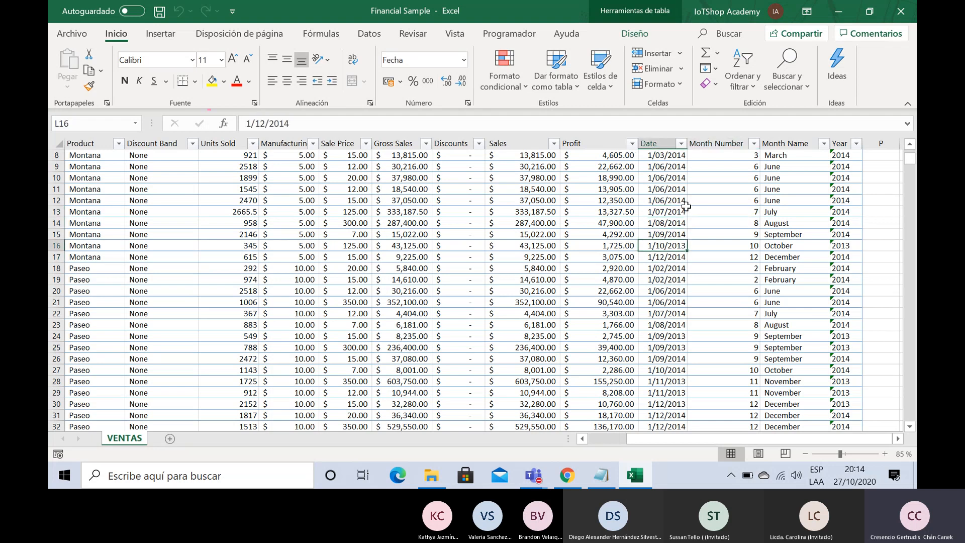
key("Up")
key("Up")
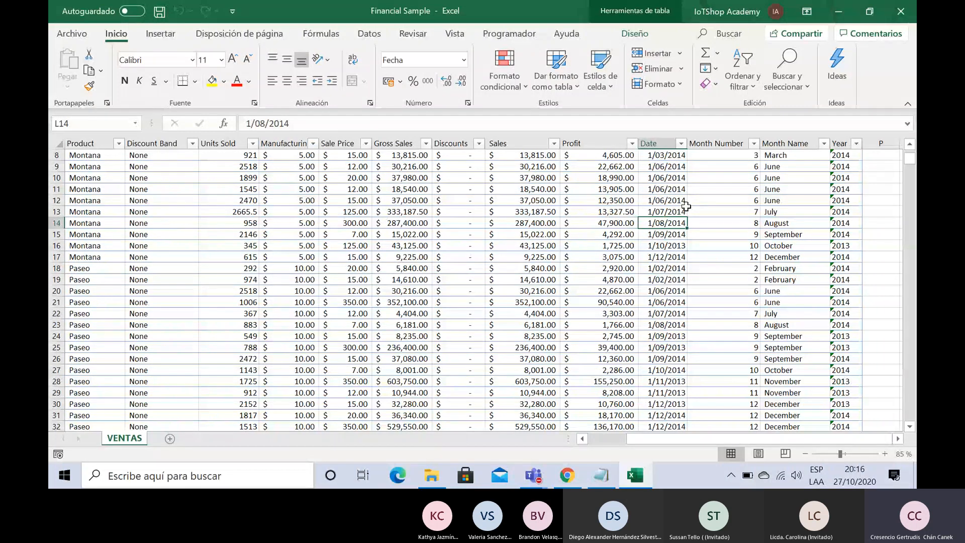
Check row 14 from Date to the empty columns past Year, then return to Month Name.
key("Right")
key("Right")
key("Right")
key("Right")
key("Right")
key("Right")
key("Left")
key("Left")
key("Left")
key("Left")
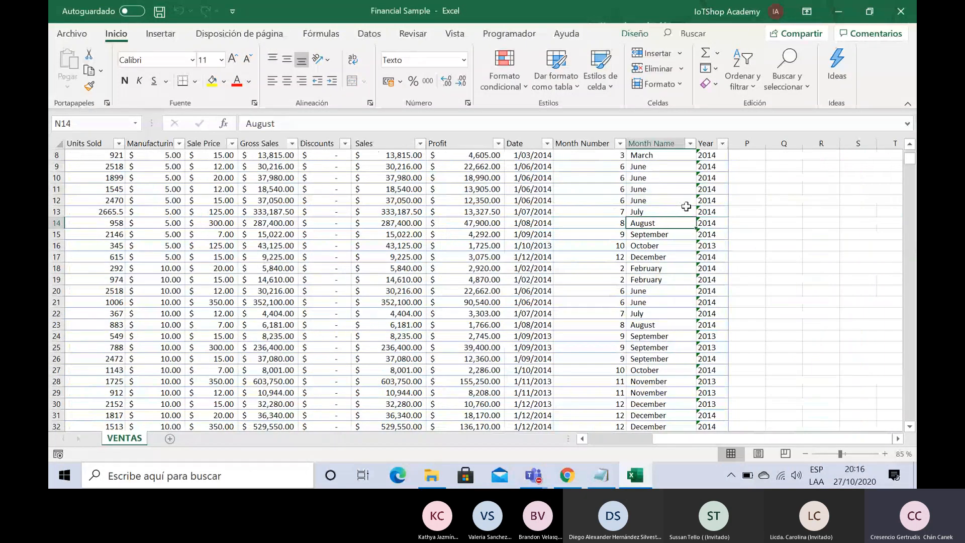
Go over row 14 from Month Name back to Profit, then across the date fields to Year.
key("Left")
key("Left")
key("Left")
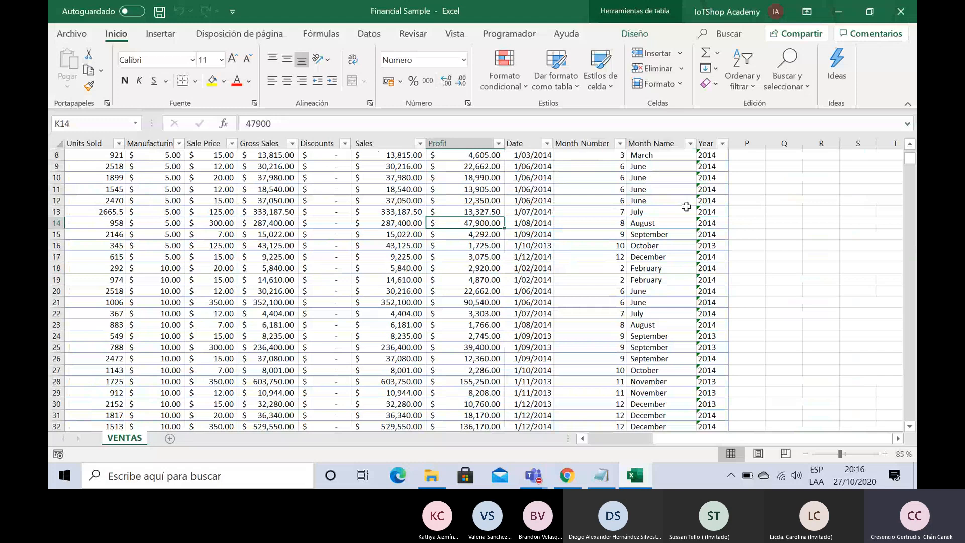
key("Right")
key("Right")
key("Right")
key("Right")
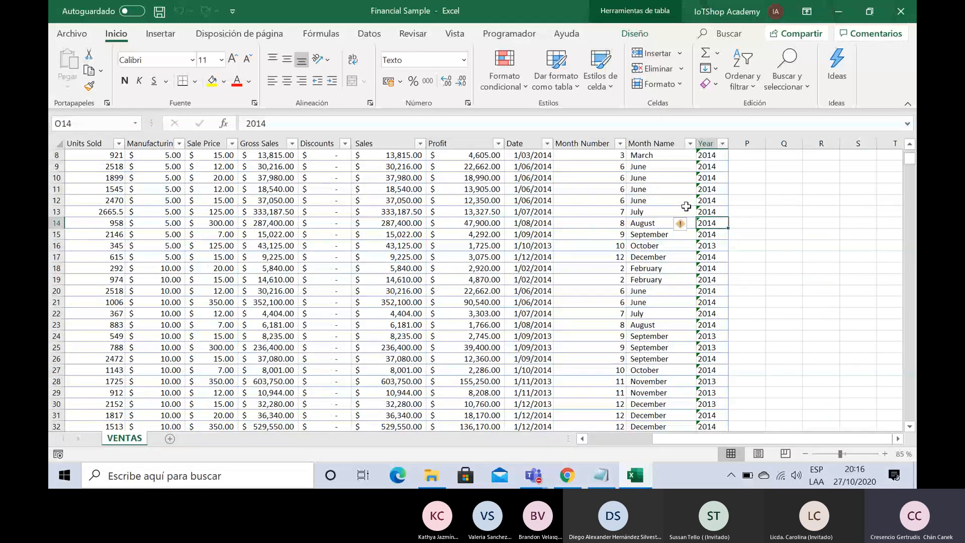
Recheck row 14 from Year back to Profit, then Month Number, ending on Date.
key("Left")
key("Left")
key("Left")
key("Left")
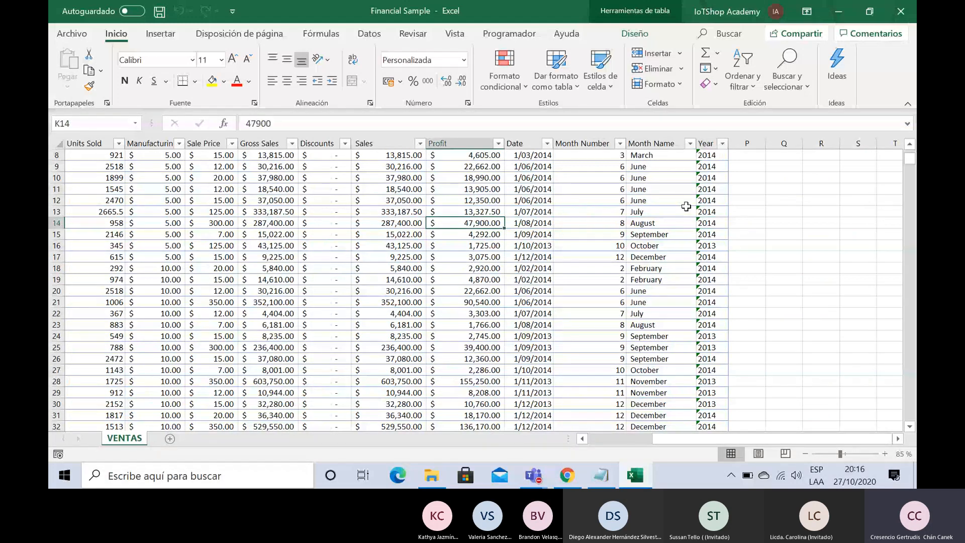
key("Right")
key("Right")
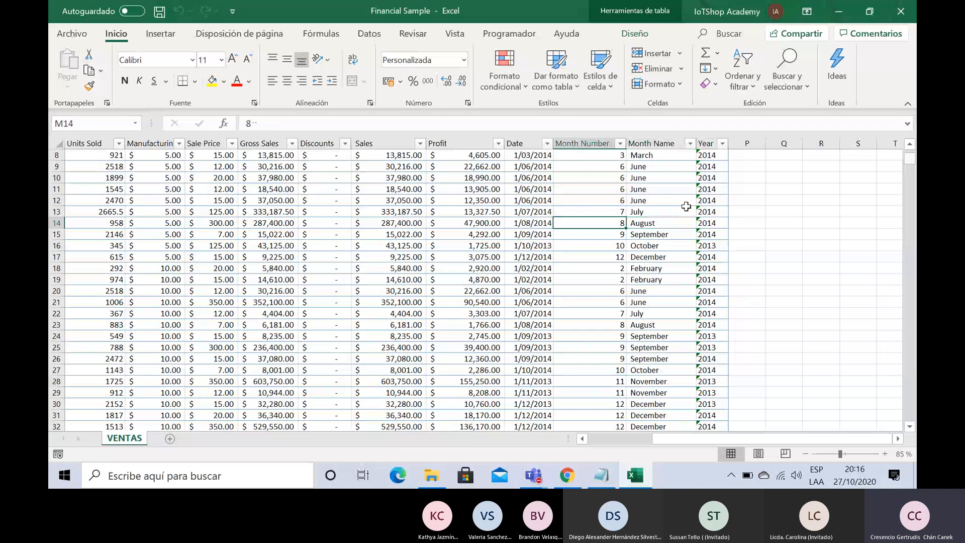
key("Left")
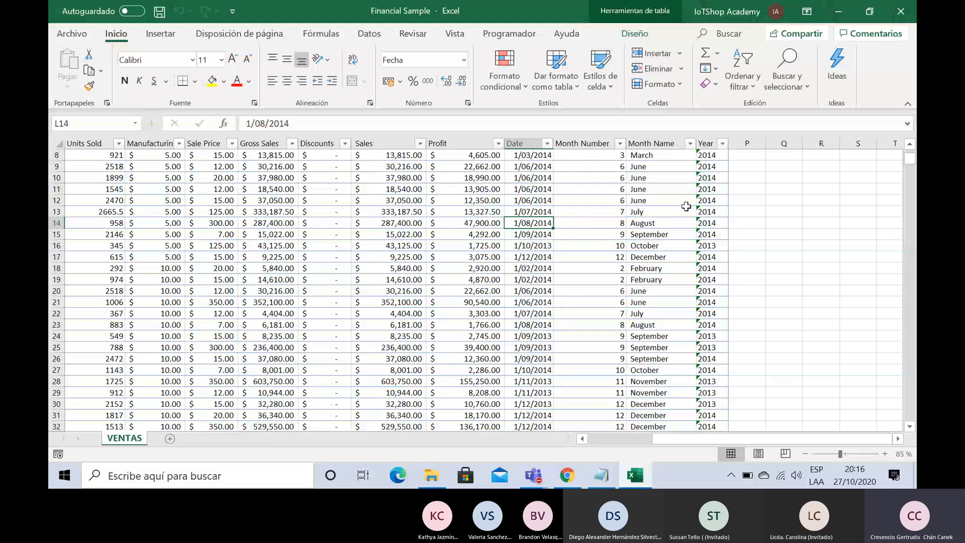
Trace row 14 from Date to just past the table's last column, ending on Year.
key("Right")
key("Right")
key("Right")
key("Right")
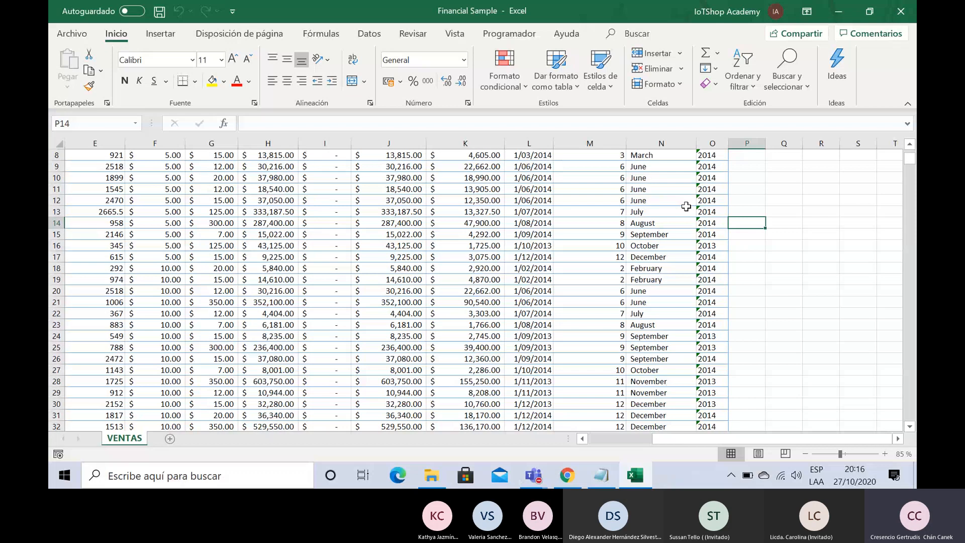
key("Left")
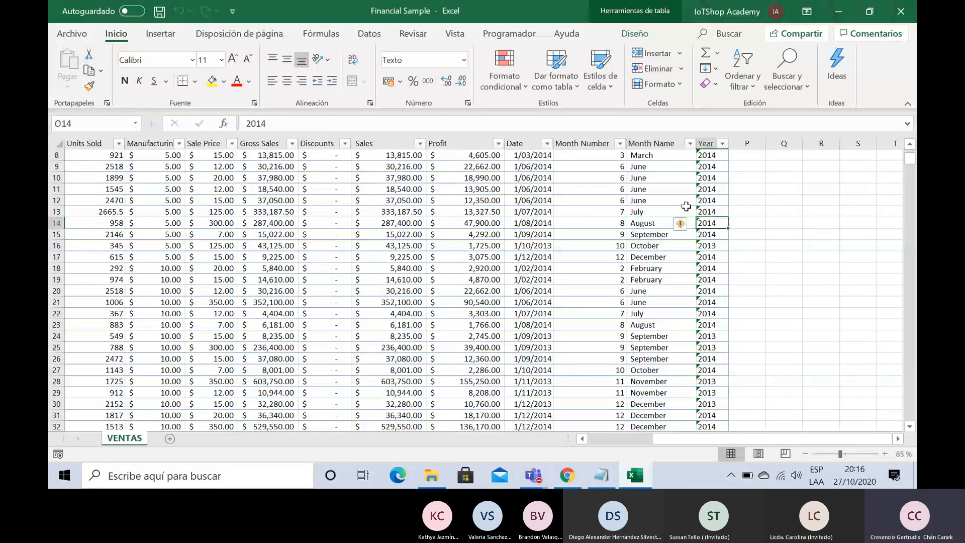
Read the Year column from row 14 down to row 20, then back up to row 14.
key("Down")
key("Down")
key("Down")
key("Down")
key("Down")
key("Down")
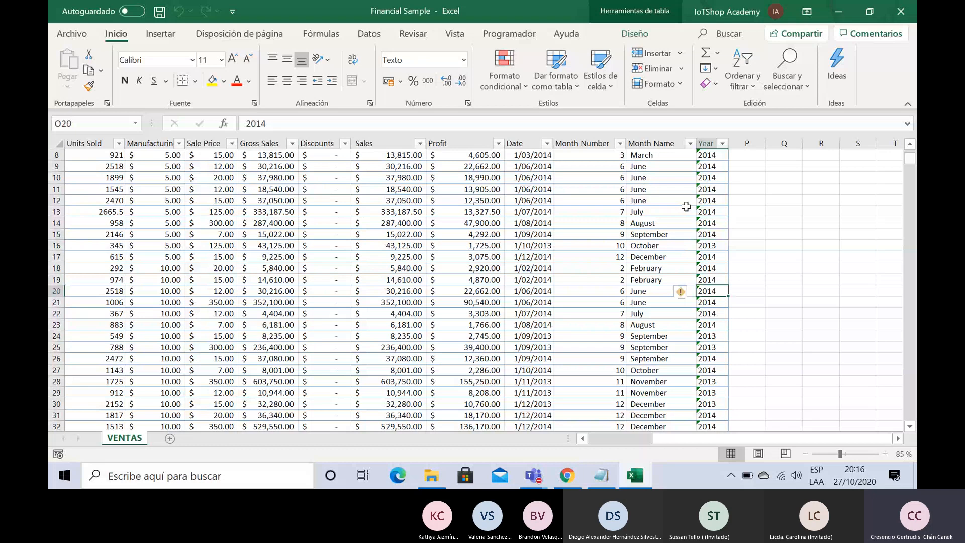
key("Up")
key("Up")
key("Up")
key("Up")
key("Up")
key("Up")
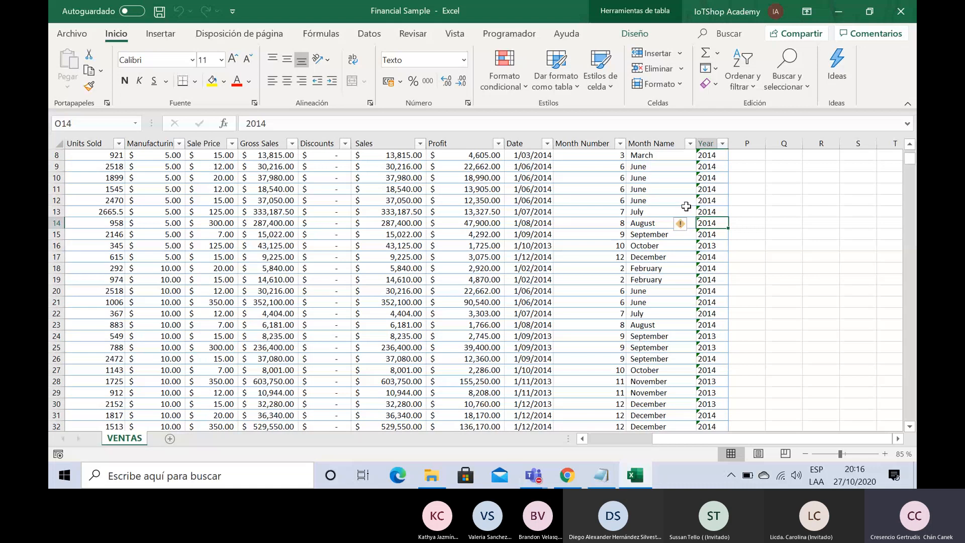
Review all fields of row 14 backward from Year to Segment.
key("Left")
key("Left")
key("Left")
key("Left")
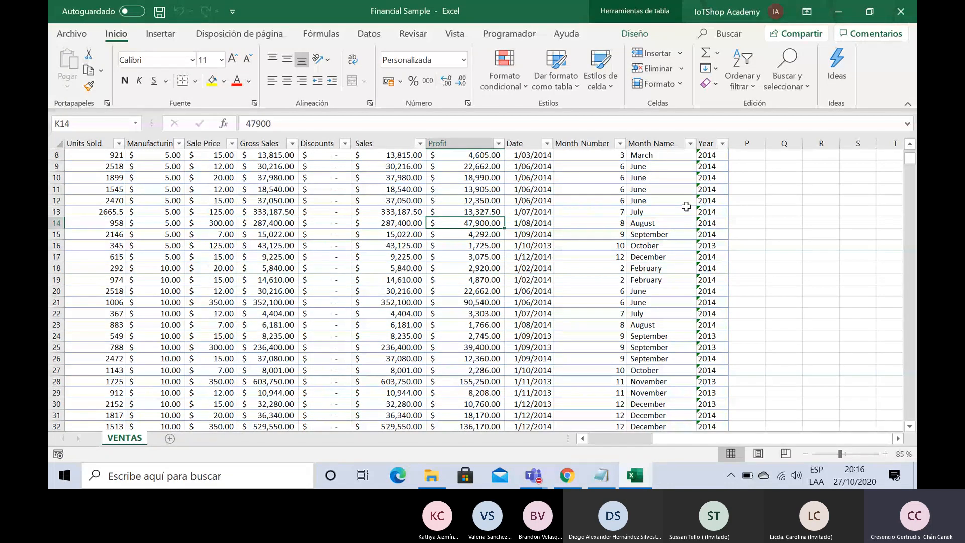
key("Left")
key("Left")
key("Left")
key("Left")
key("Left")
key("Left")
key("Left")
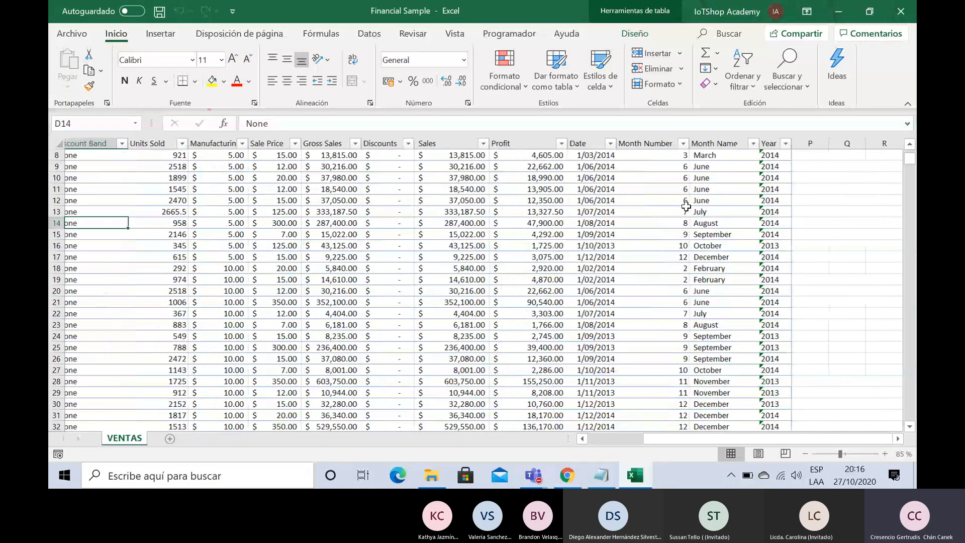
key("Left")
key("Left")
key("Left")
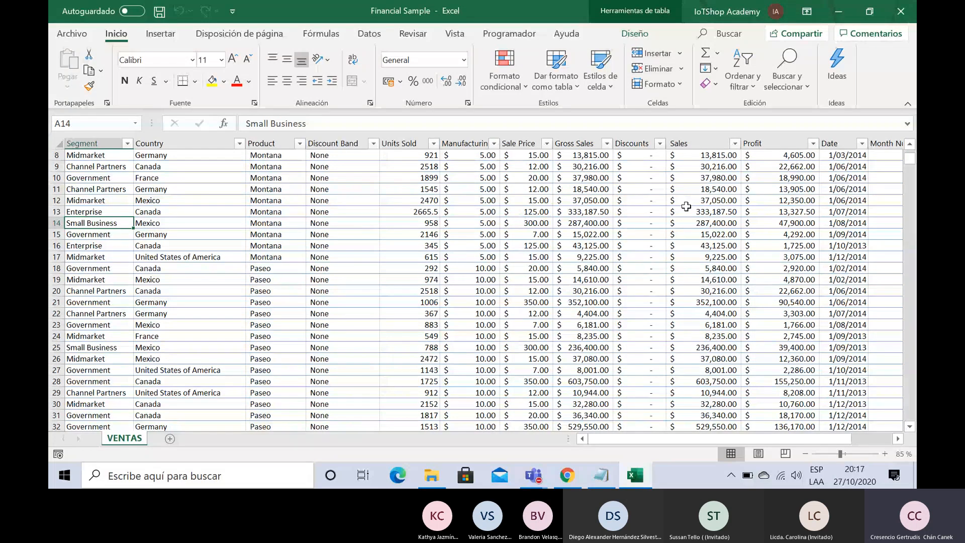
Review the fields of row 14 forward from Segment to Month Name.
key("Right")
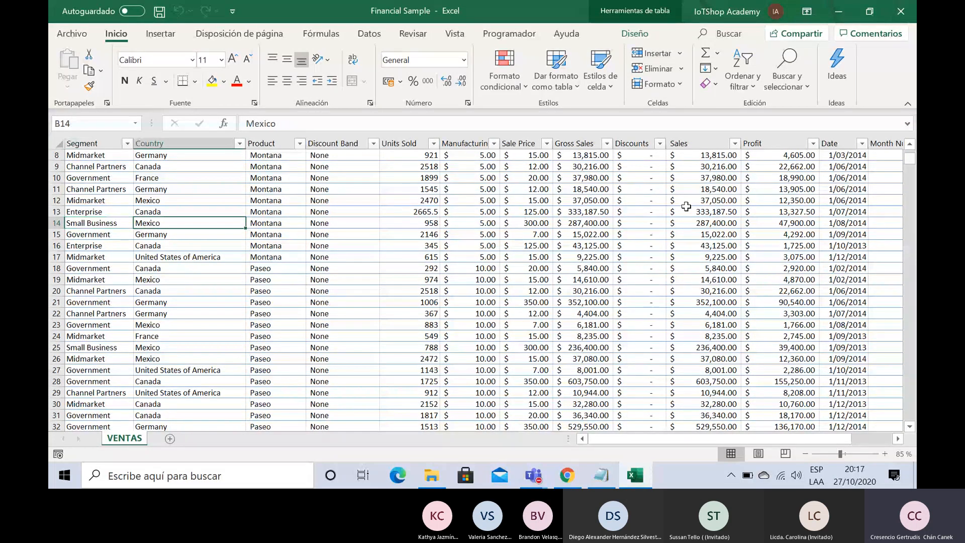
key("Right")
key("Right")
key("Right")
key("Right")
key("Right")
key("Right")
key("Right")
key("Right")
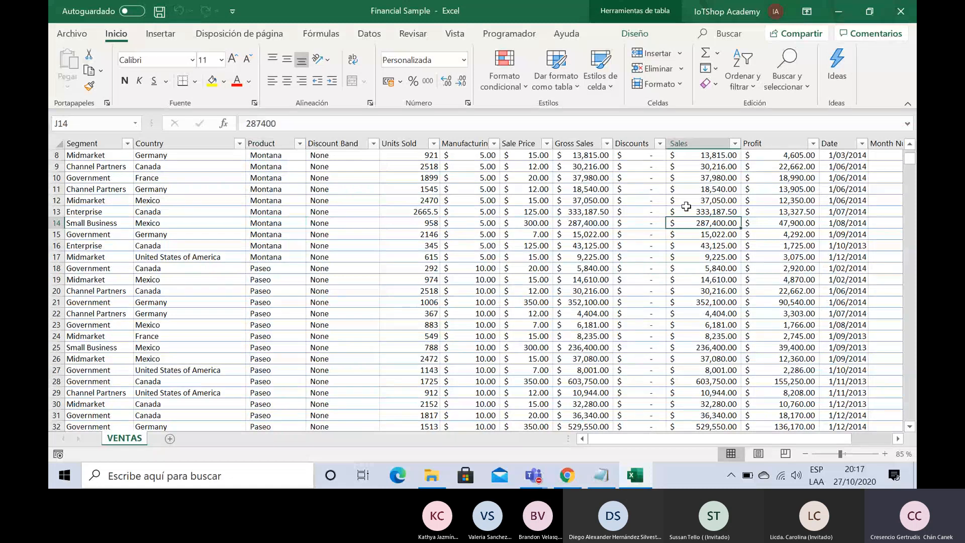
key("Right")
key("Right")
key("Right")
key("Right")
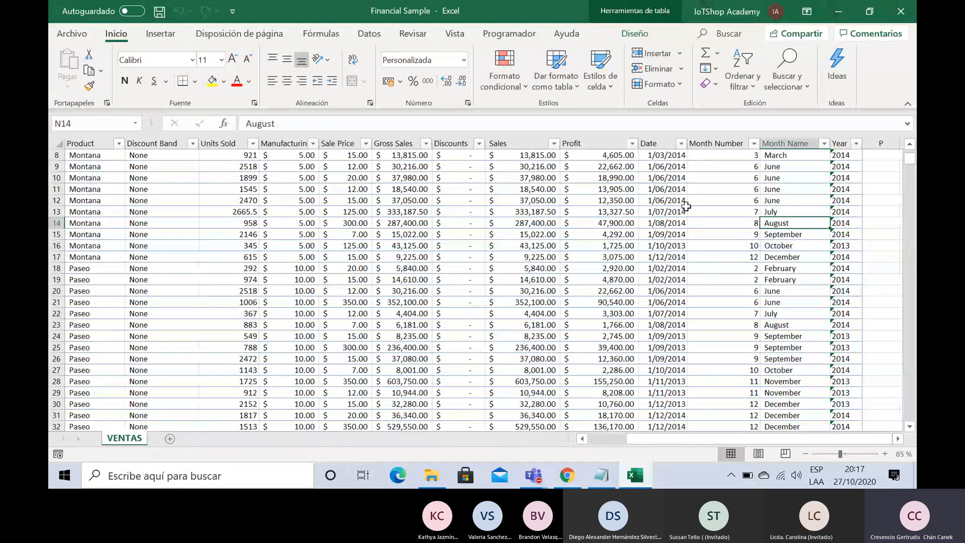
Review row 14 from Segment across to Sales, then go back to its Manufacturing Price and Sale Price fields.
key("Home")
key("Right")
key("Right")
key("Right")
key("Right")
key("Right")
key("Right")
key("Right")
key("Right")
key("Right")
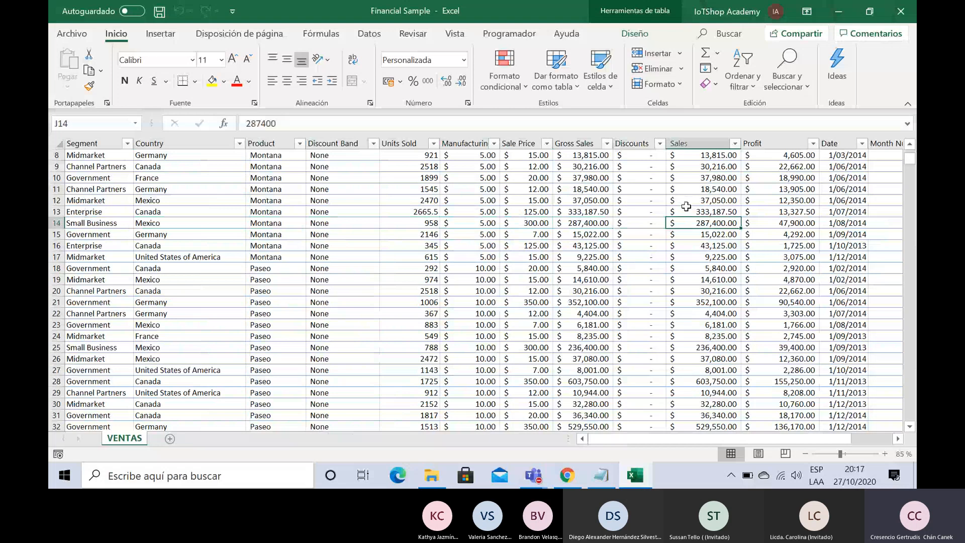
key("Left")
key("Left")
key("Left")
key("Left")
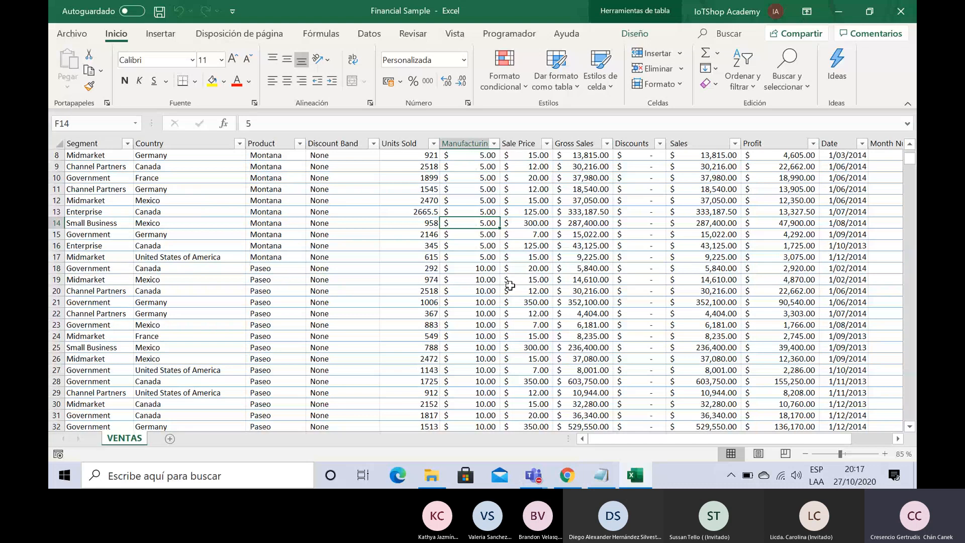
left_click(527, 224)
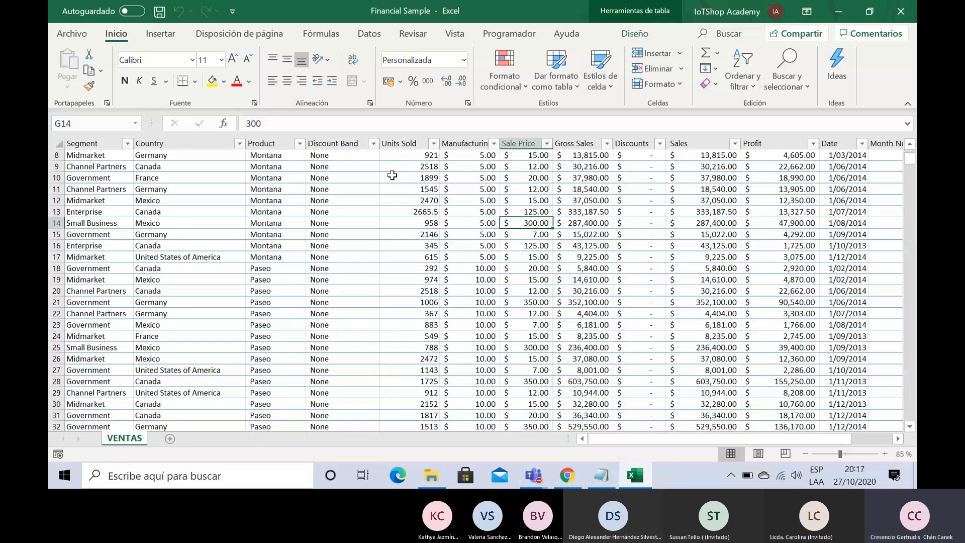
Create a PivotTable from the financials table on a new worksheet.
left_click(482, 271)
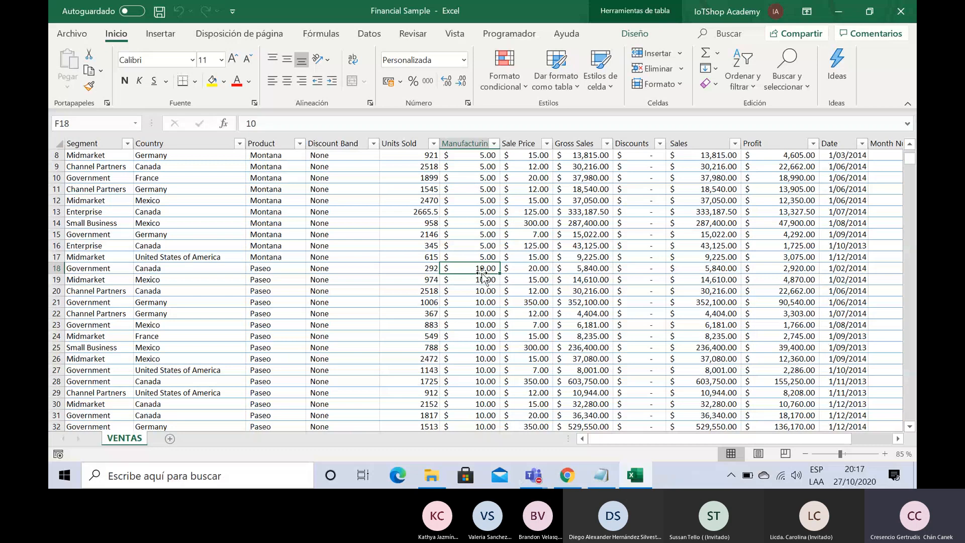
left_click(160, 34)
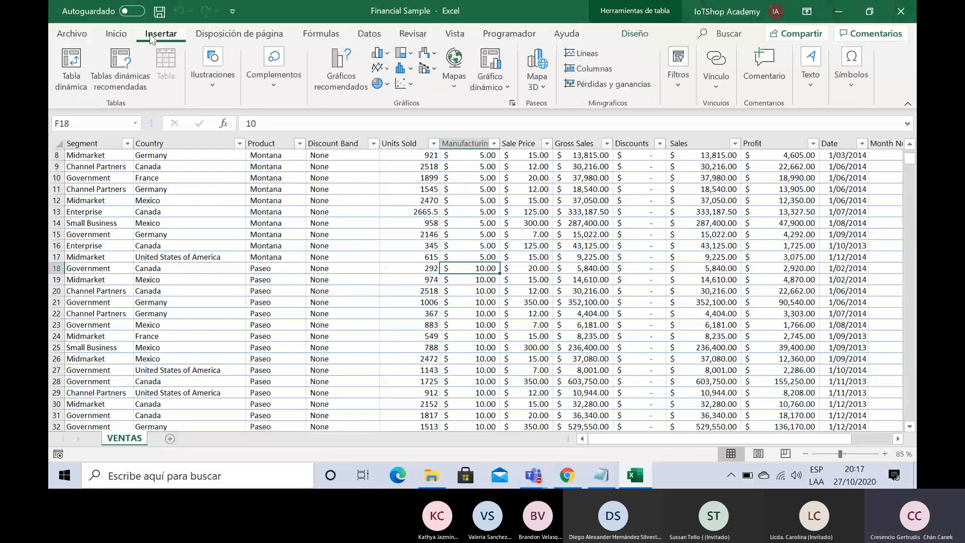
left_click(82, 59)
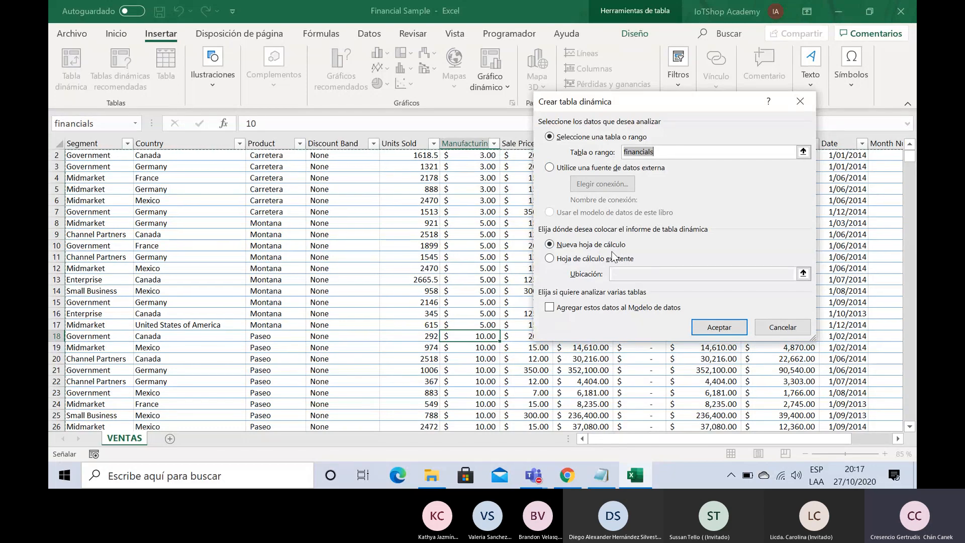
left_click(716, 330)
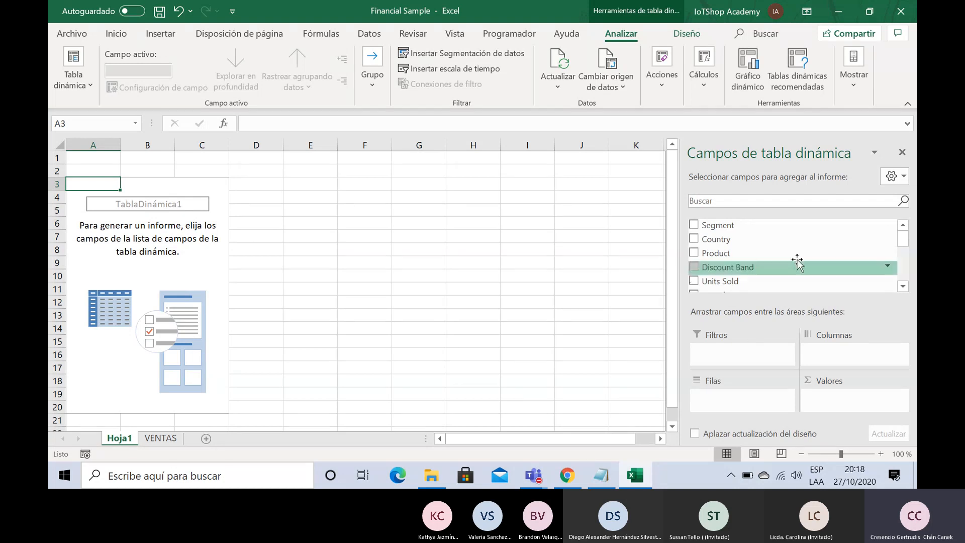
Review the PivotTable field list from Segment down to Year and back up to the first field.
left_click(904, 286)
left_click(904, 286)
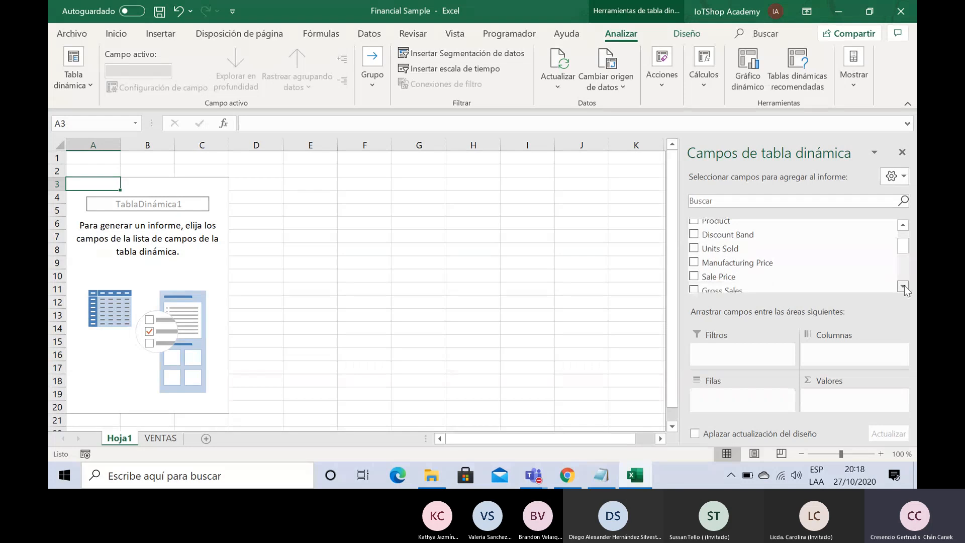
left_click(903, 286)
left_click(904, 286)
left_click(904, 286)
left_click(904, 286)
left_click(904, 286)
left_click(904, 286)
left_click(903, 286)
left_click(904, 286)
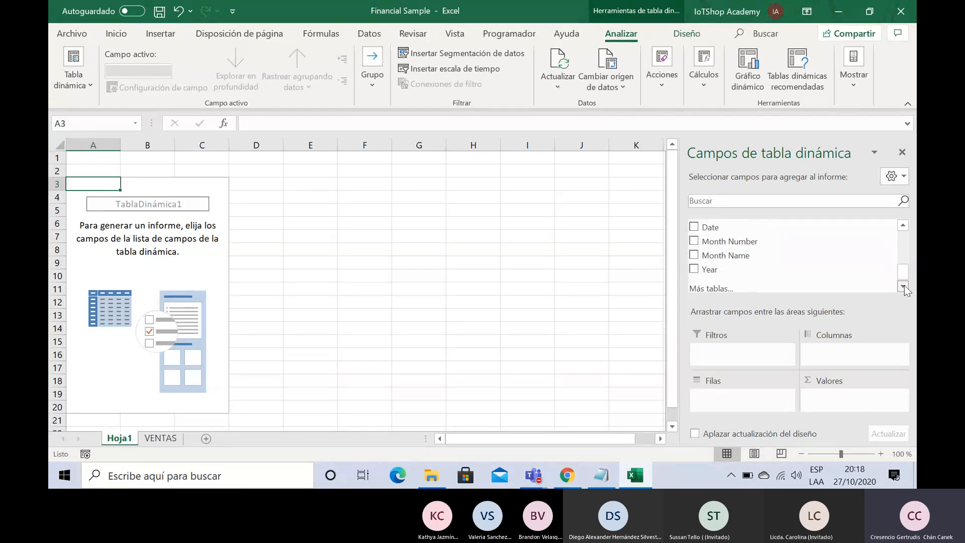
left_click(904, 226)
left_click(904, 226)
left_click(904, 226)
left_click(904, 226)
left_click(903, 226)
left_click(903, 225)
left_click(903, 226)
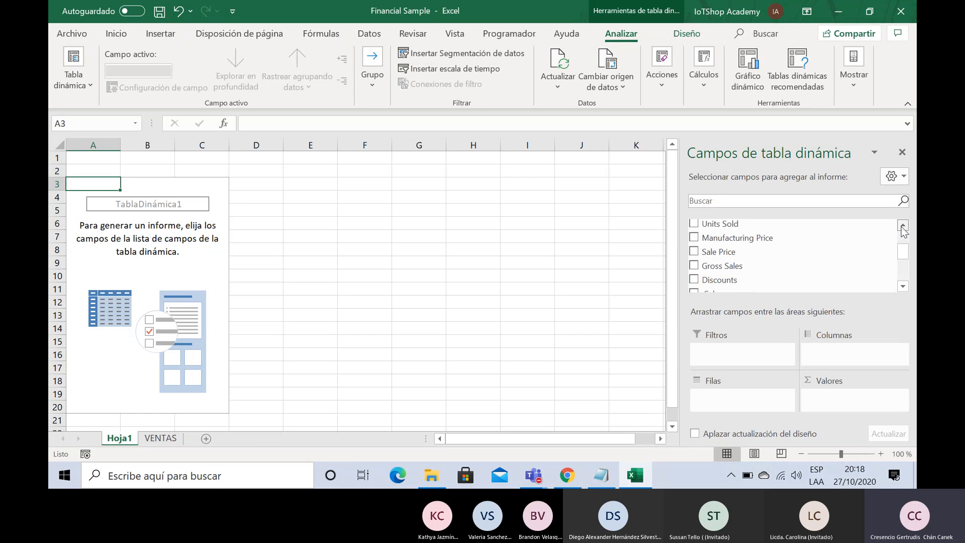
left_click(903, 226)
left_click(903, 225)
left_click(904, 225)
left_click(903, 226)
left_click(902, 229)
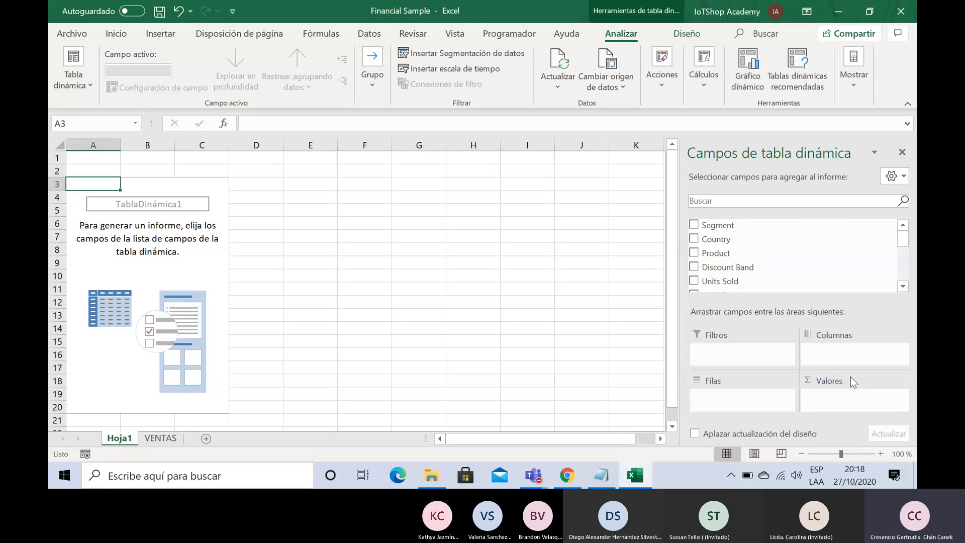
Place the Product field in the PivotTable rows and the Country field in its columns.
left_click_drag(748, 253, 728, 390)
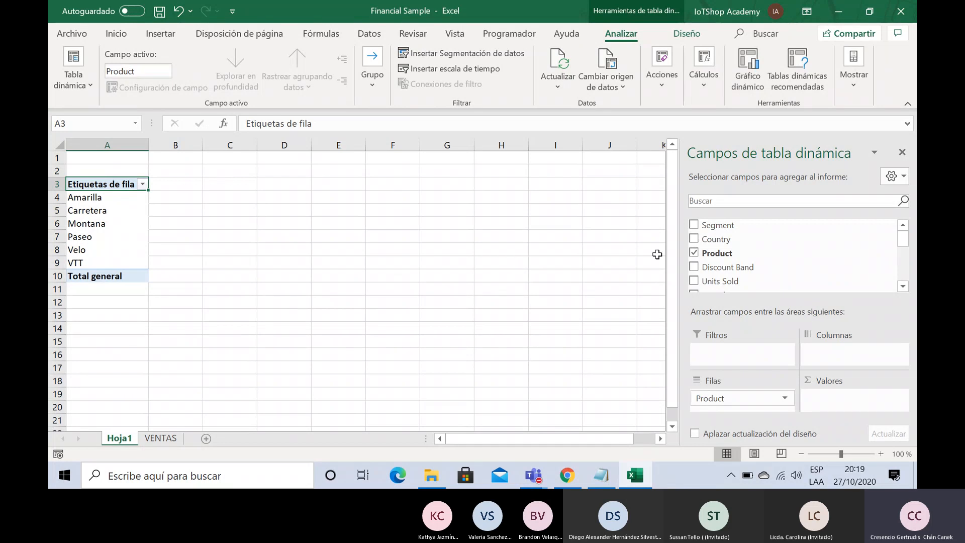
left_click_drag(718, 239, 838, 353)
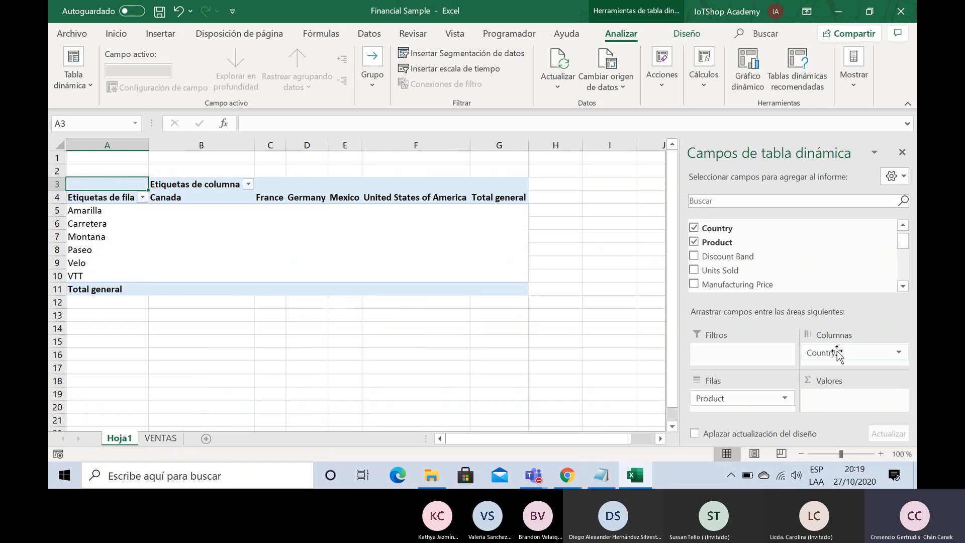
Read the product row labels of the PivotTable from Amarilla down to Velo and back up to Carretera.
left_click(194, 250)
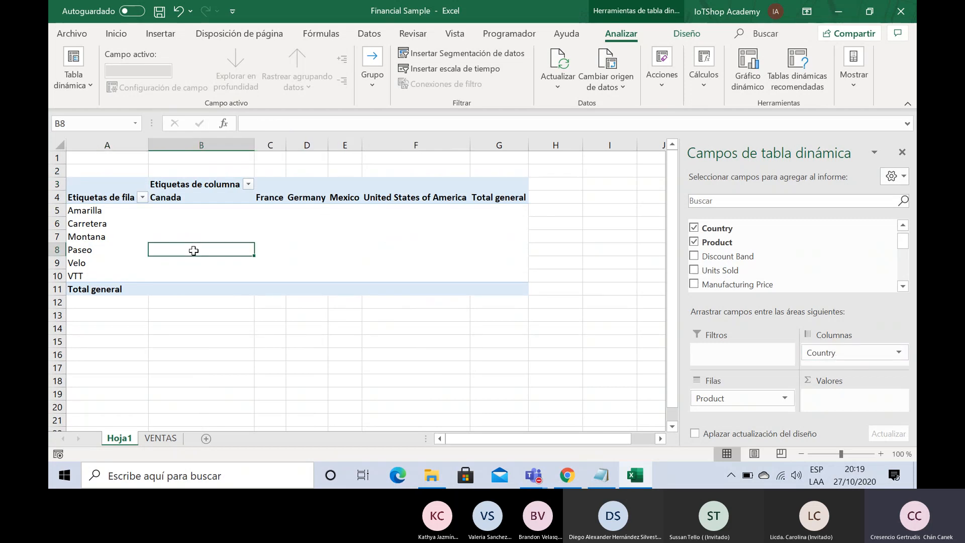
key("Left")
key("Up")
key("Up")
key("Up")
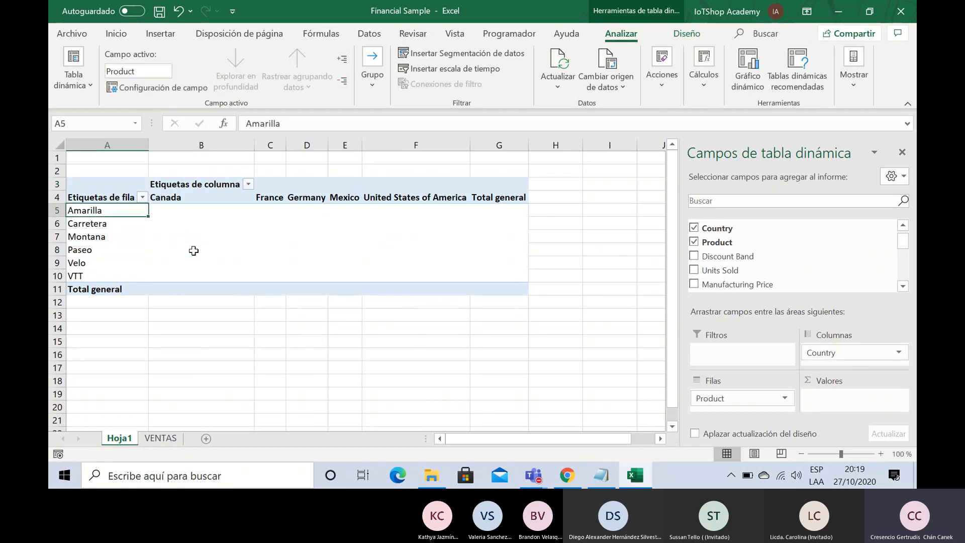
key("Down")
key("Down")
key("Down")
key("Down")
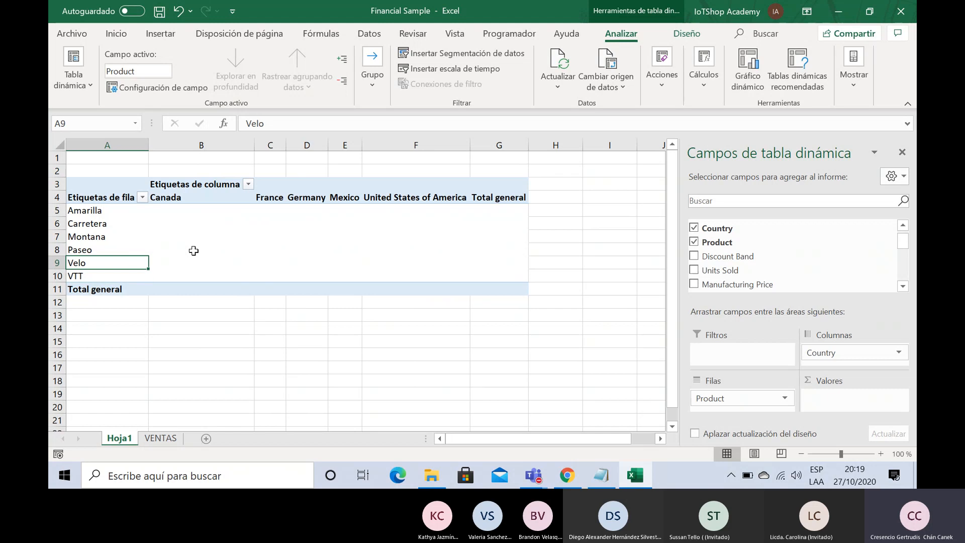
key("Up")
key("Up")
key("Up")
Read the PivotTable's country column headers from Canada across to just past Total general.
key("Right")
key("Up")
key("Right")
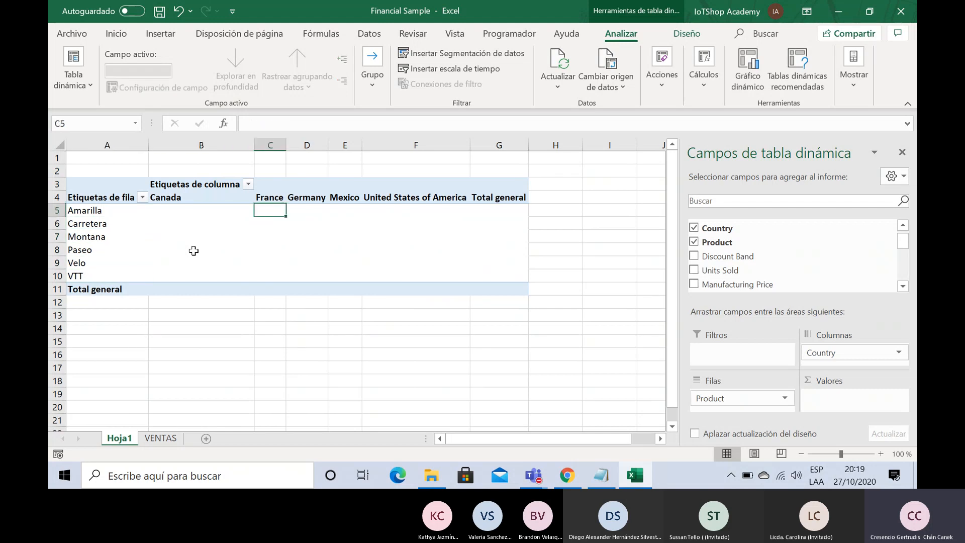
key("Up")
key("Left")
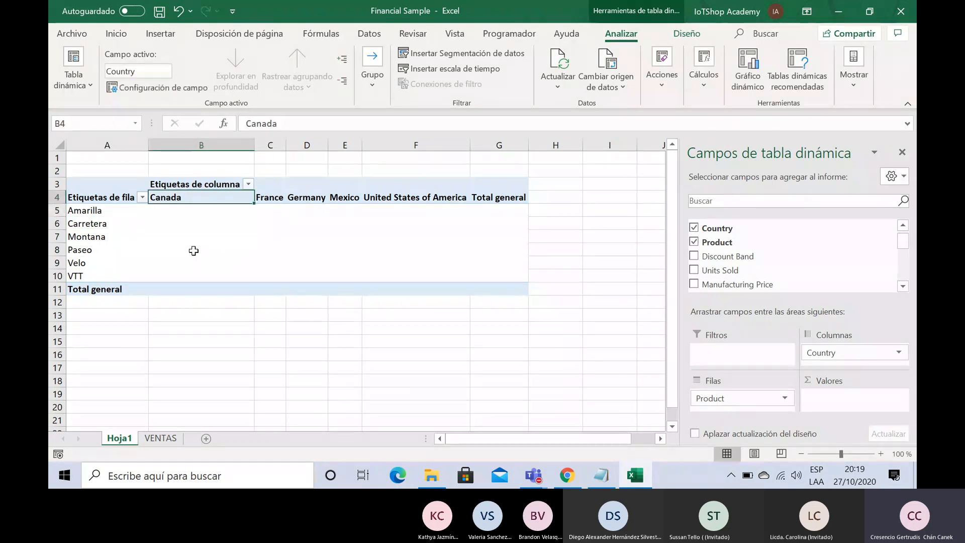
key("Right")
key("Right")
key("Right")
key("Right")
key("Right")
key("Right")
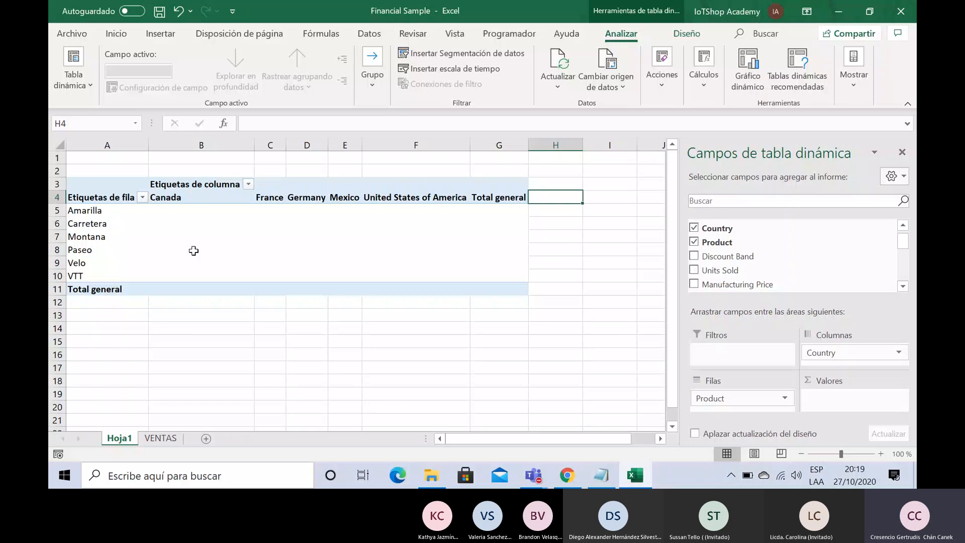
Go over the country headers again from Canada to United States of America and back to Canada.
key("Home")
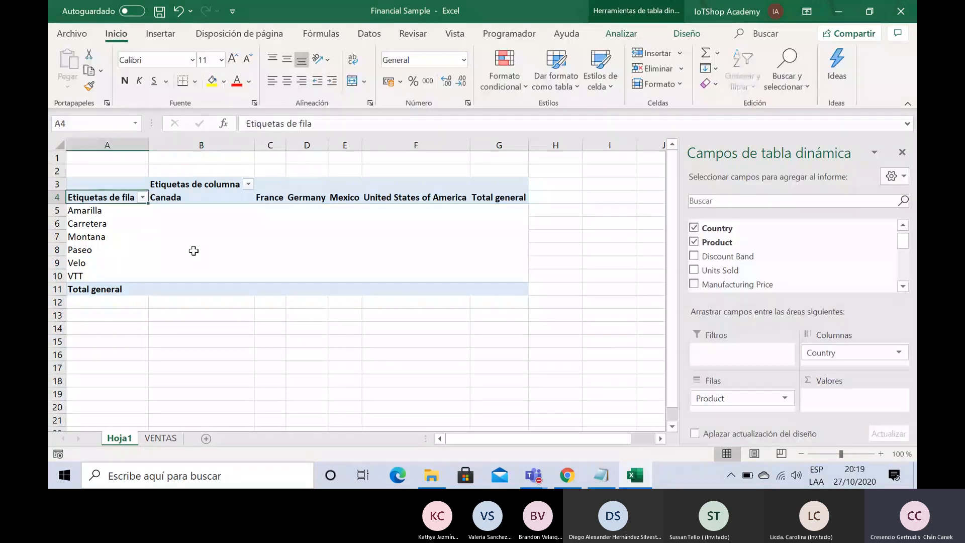
key("Right")
key("Right")
key("Right")
key("Home")
key("Right")
key("Right")
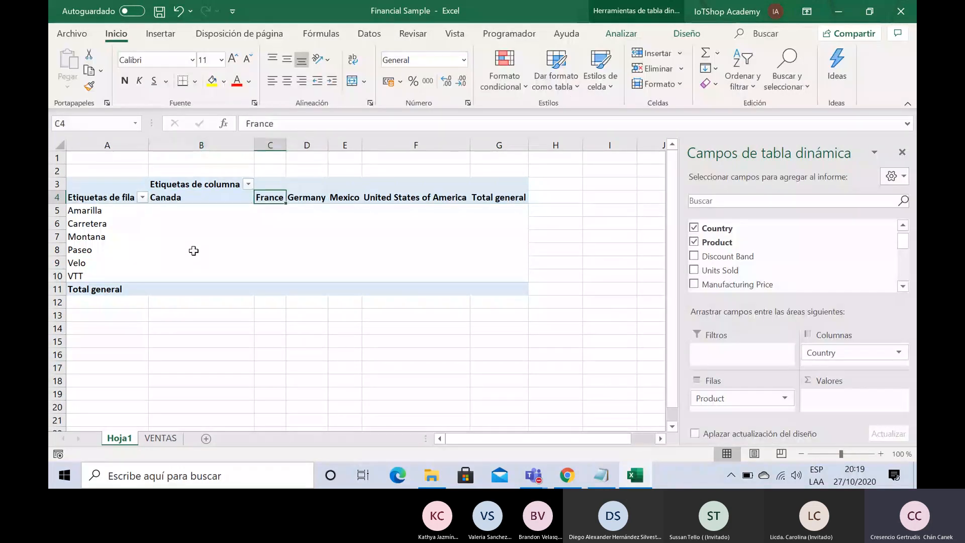
key("Right")
key("Right")
key("Right")
key("Left")
key("Left")
key("Left")
key("Left")
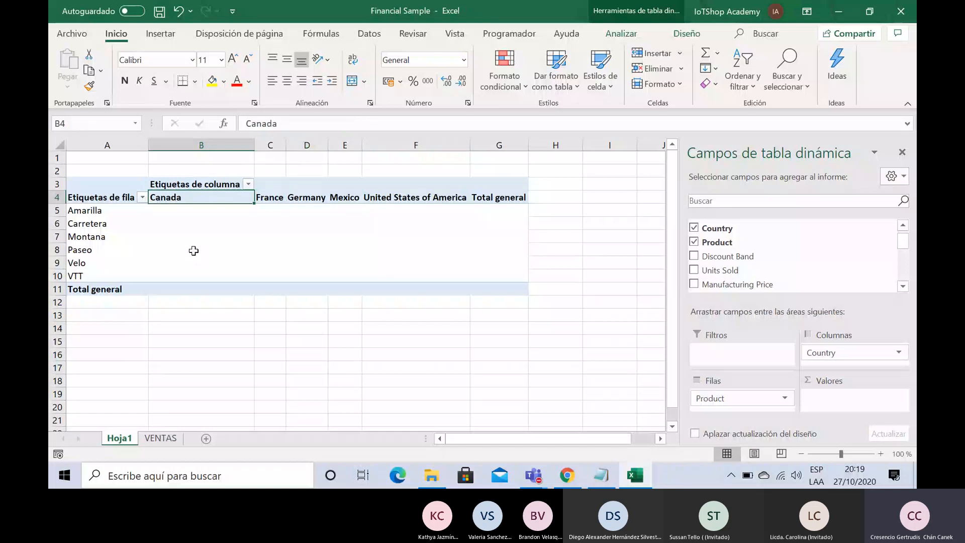
Trace the product and country intersections from Canada down to Velo, then over to Montana under Germany.
key("Down")
key("Down")
key("Down")
key("Down")
key("Down")
key("Right")
key("Right")
key("Up")
key("Up")
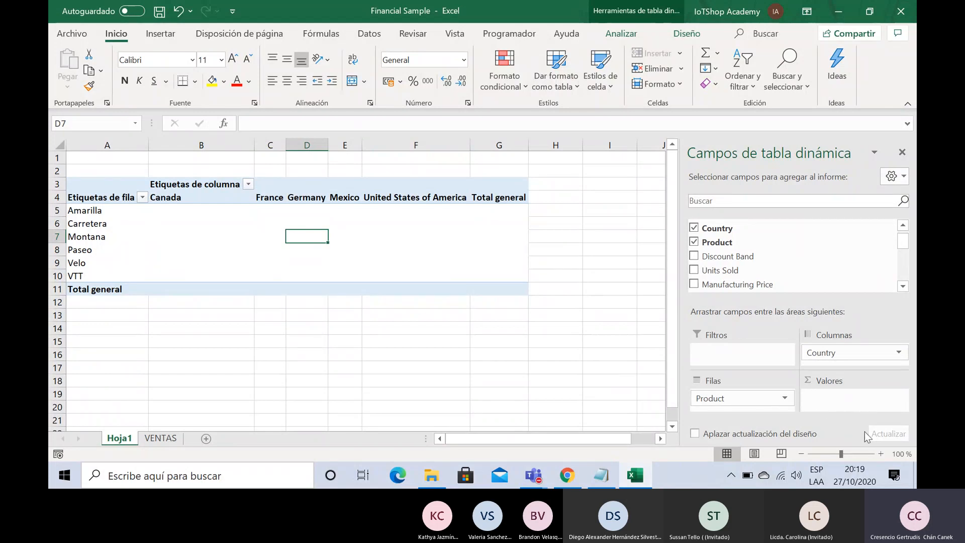
Add the Sales field to the PivotTable's values, summed by product and country.
left_click(903, 286)
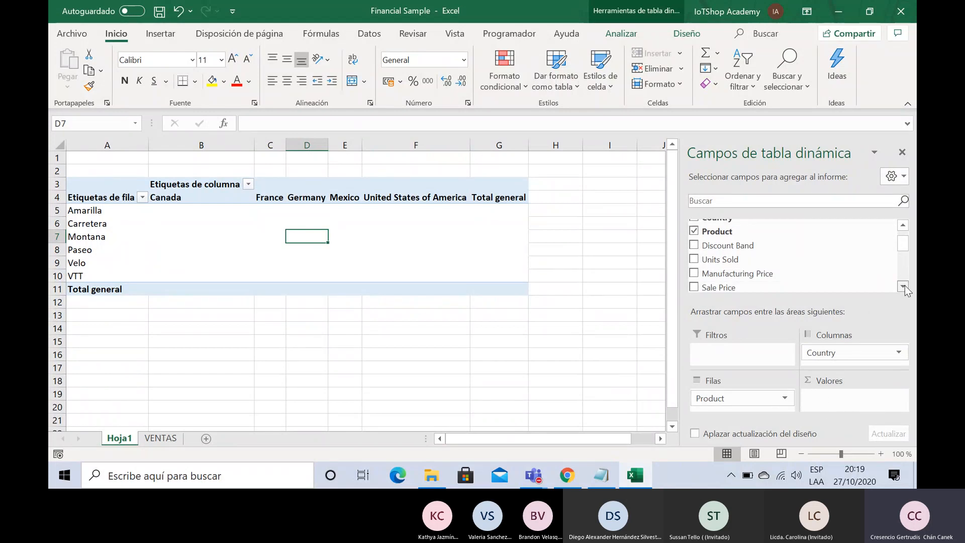
left_click(903, 286)
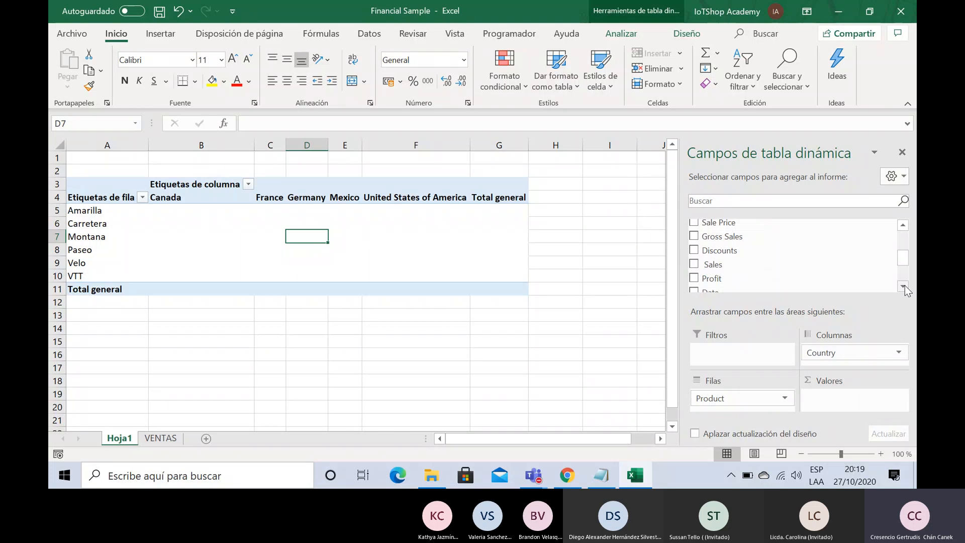
left_click(904, 287)
left_click(904, 287)
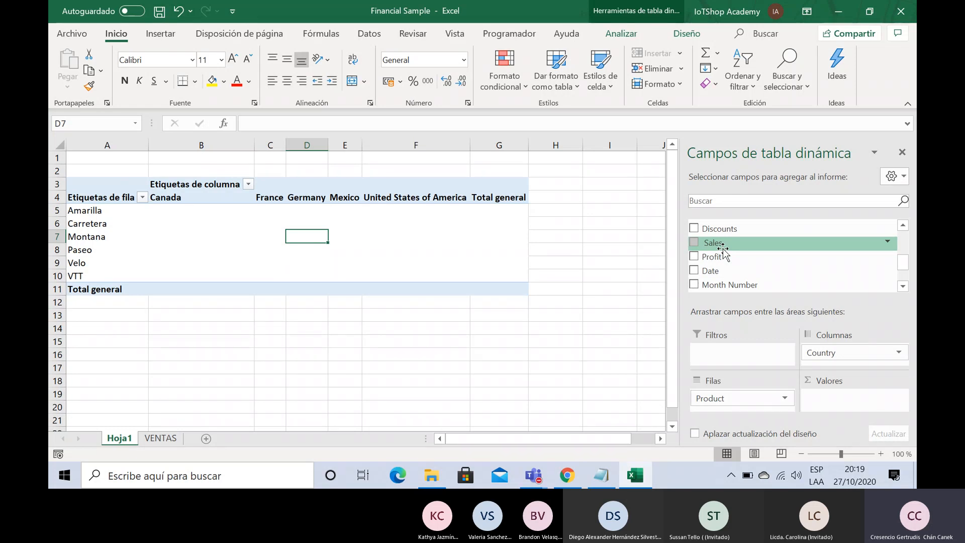
left_click_drag(723, 248, 839, 404)
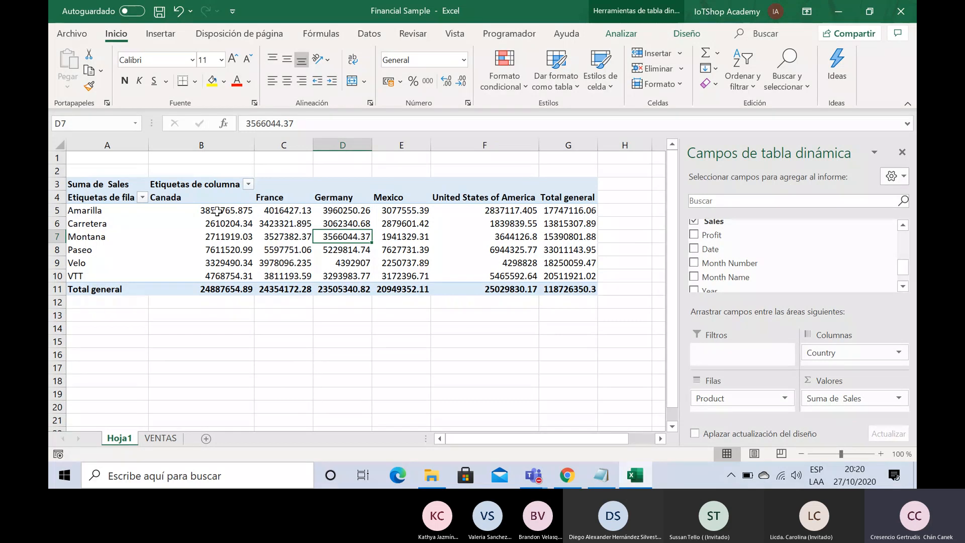
Format the PivotTable values and totals in B5:G11 as accounting numbers with the Q Español (Guatemala) symbol.
mouse_move(216, 212)
left_mouse_down()
mouse_move(568, 277)
mouse_move(573, 291)
left_mouse_up()
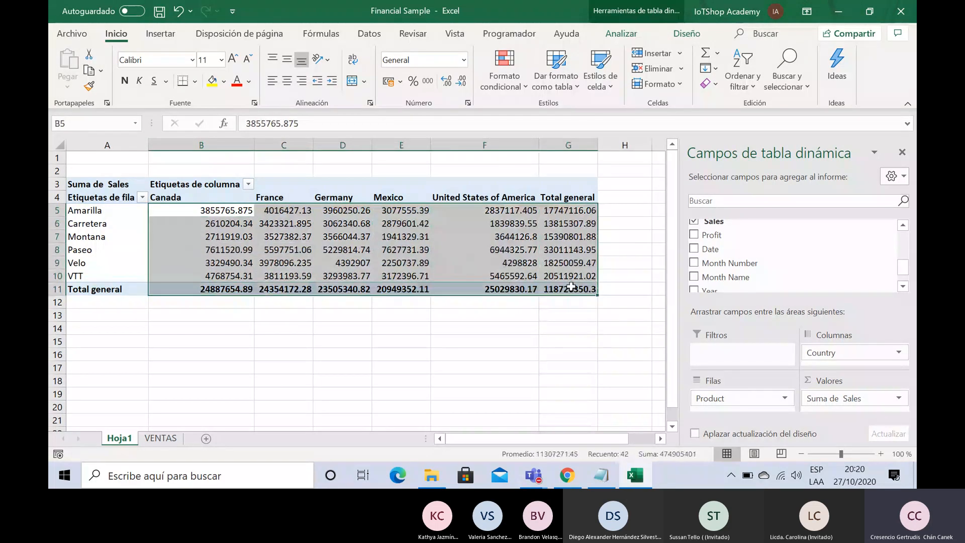
left_click(400, 81)
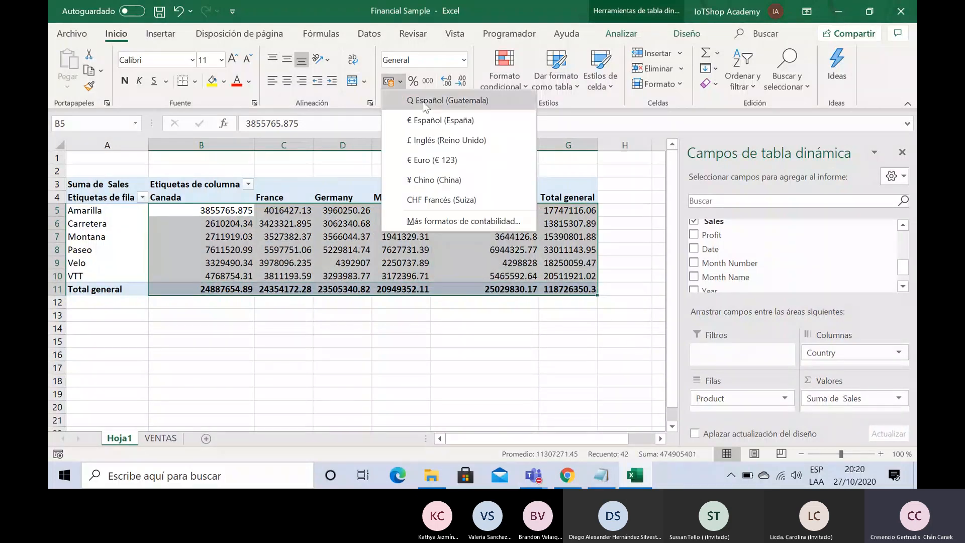
left_click(442, 101)
left_click(333, 338)
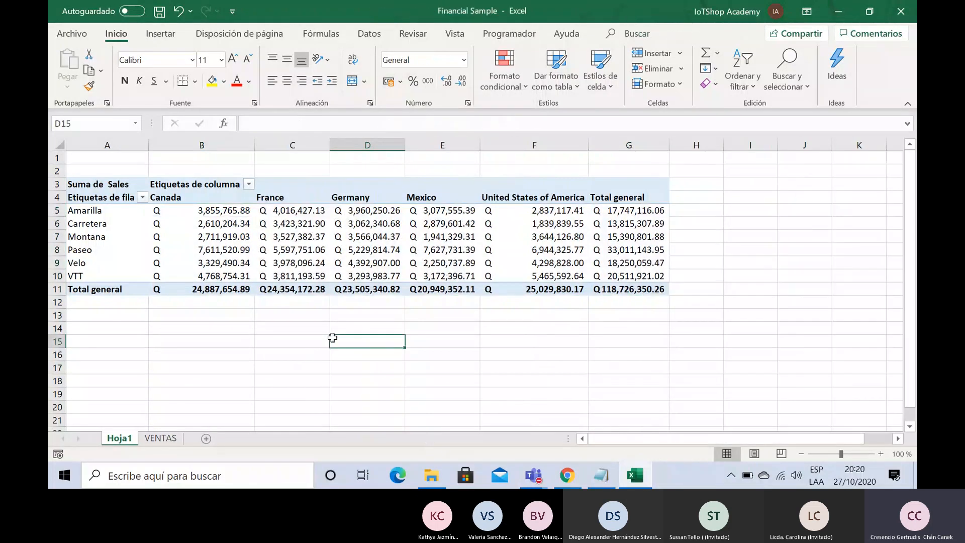
Examine the Mexico sales column from below the table up to Amarilla, then down to VTT.
left_click(427, 325)
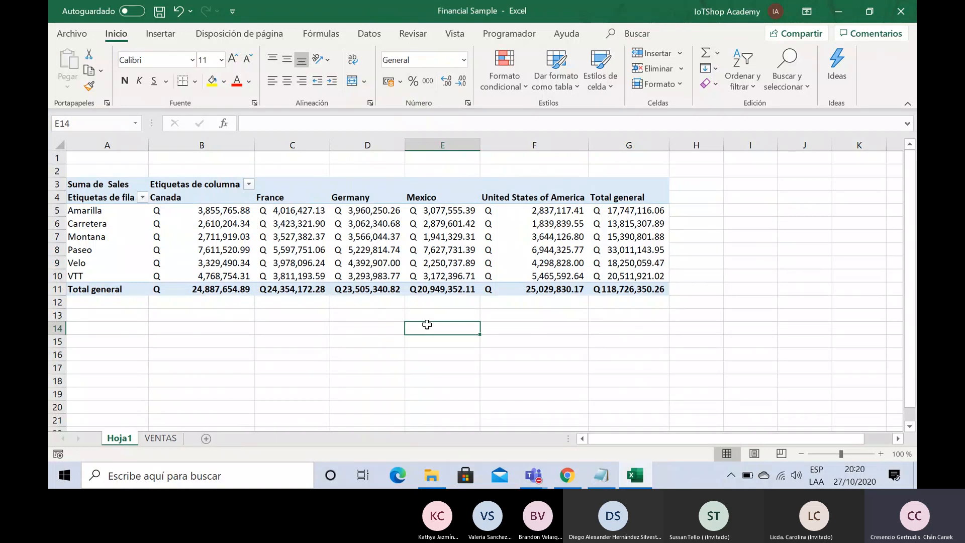
key("Up")
key("Up")
key("Up")
key("Up")
key("Up")
key("Up")
key("Up")
key("Up")
key("Up")
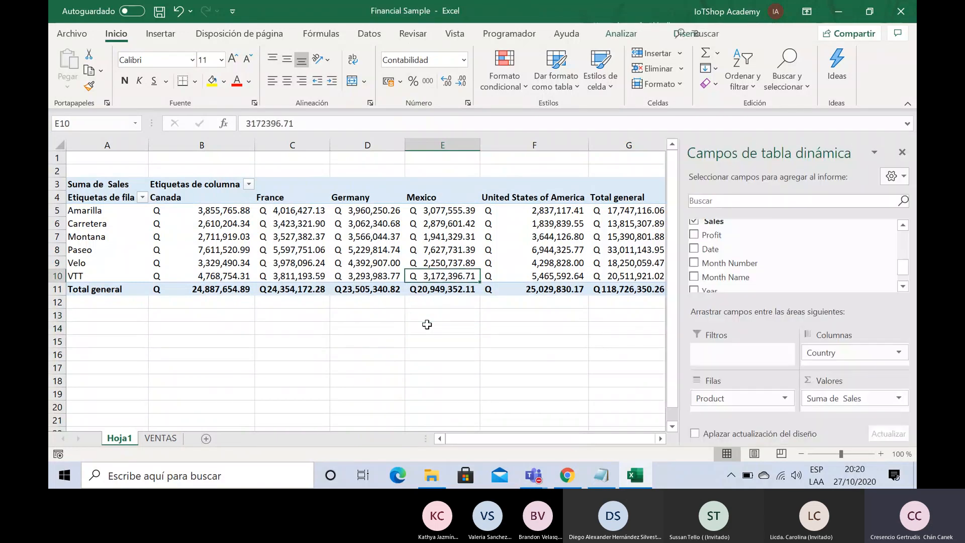
key("Down")
key("Down")
key("Down")
key("Down")
key("Down")
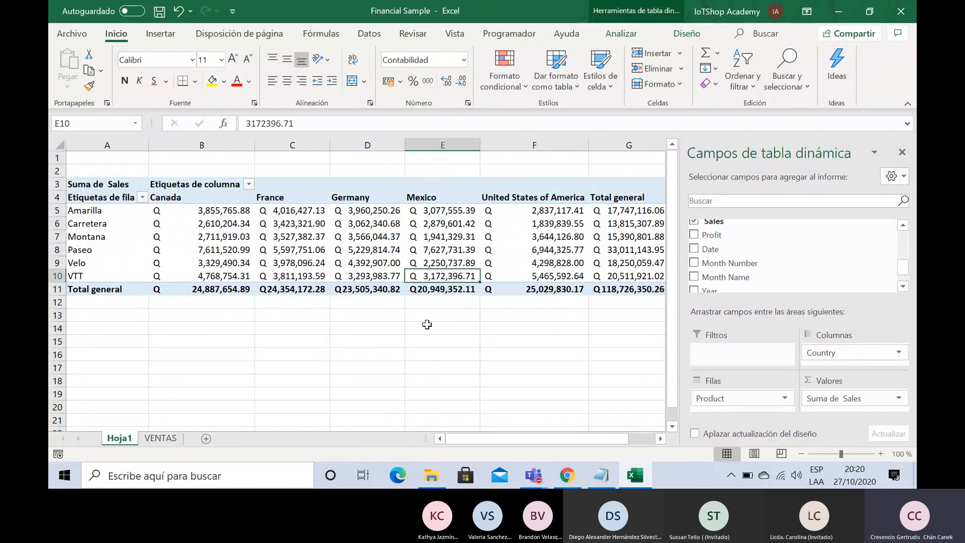
Go back up the Mexico column to Amarilla, then follow that row to its label and its Canada value.
key("Up")
key("Up")
key("Up")
key("Up")
key("Up")
key("Left")
key("Left")
key("Left")
key("Left")
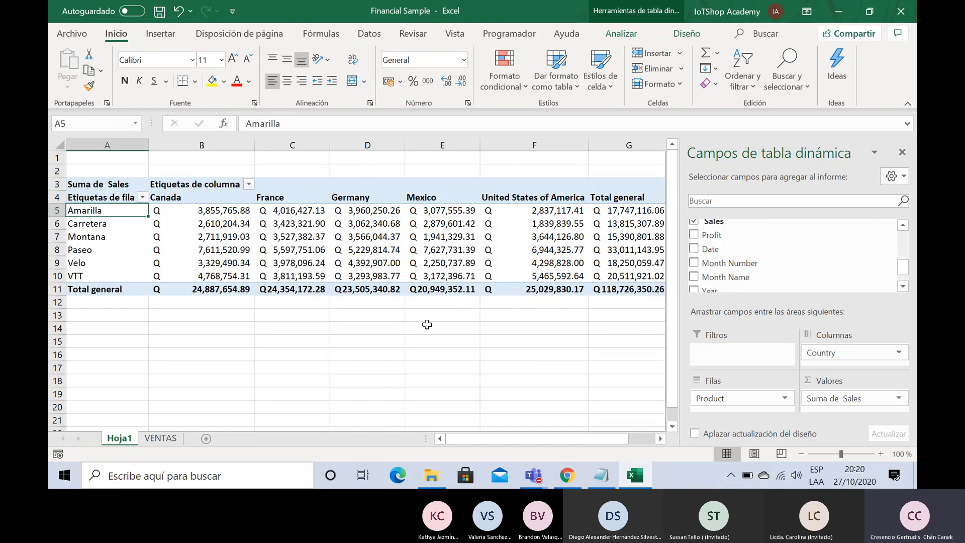
key("Right")
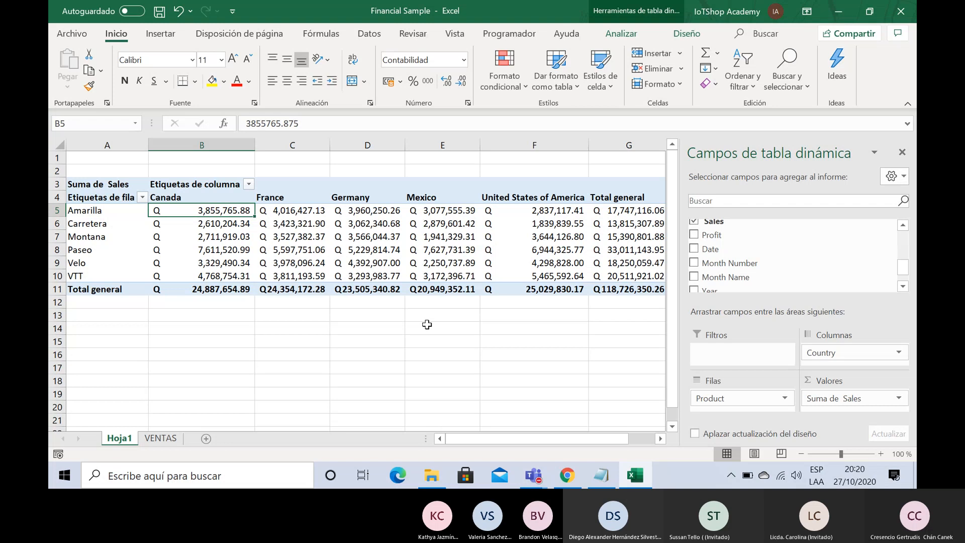
Review the source data on the VENTAS sheet and return to the PivotTable on Hoja1.
key("Left")
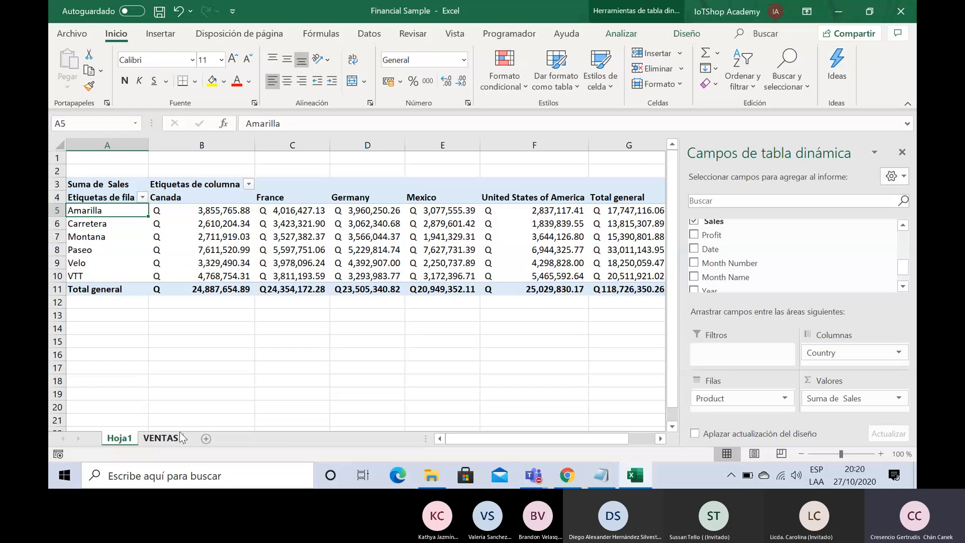
left_click(178, 436)
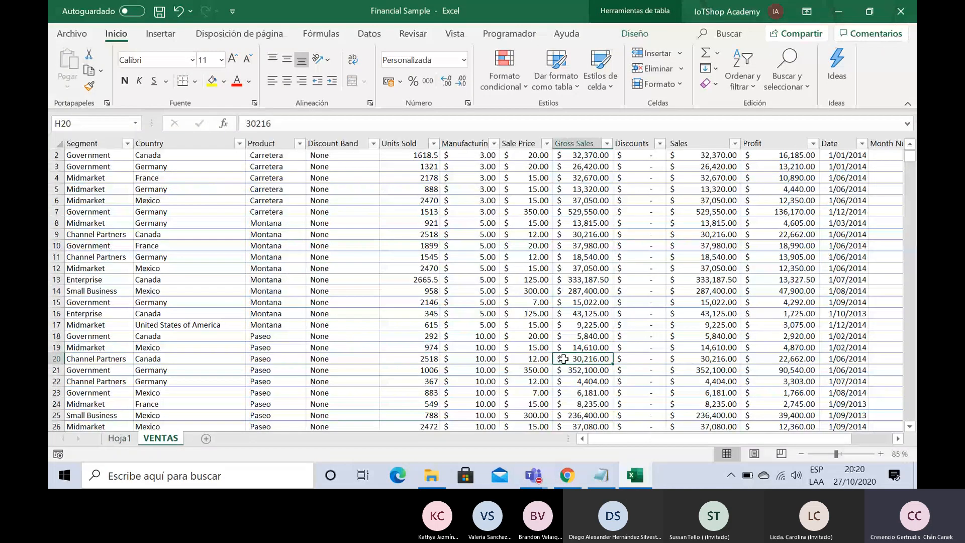
left_click(635, 291)
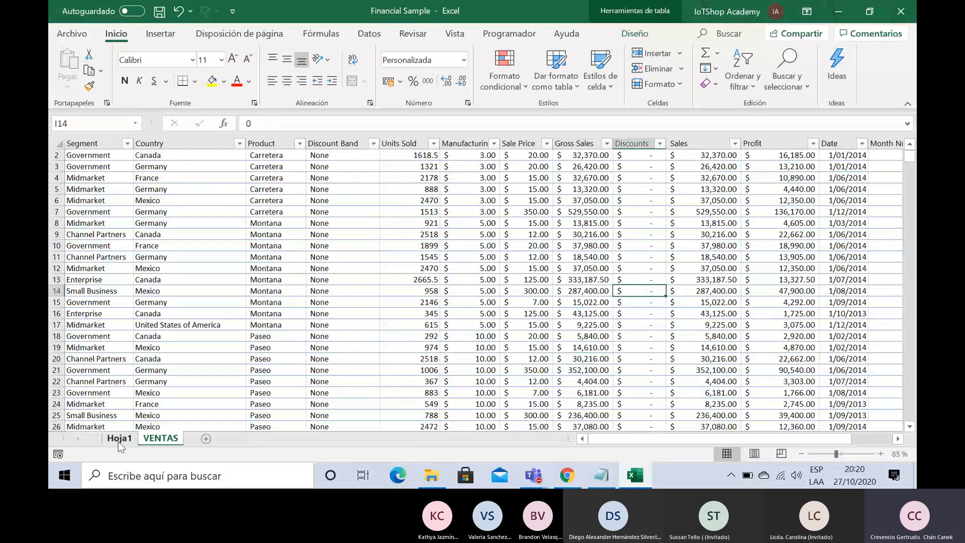
left_click(119, 438)
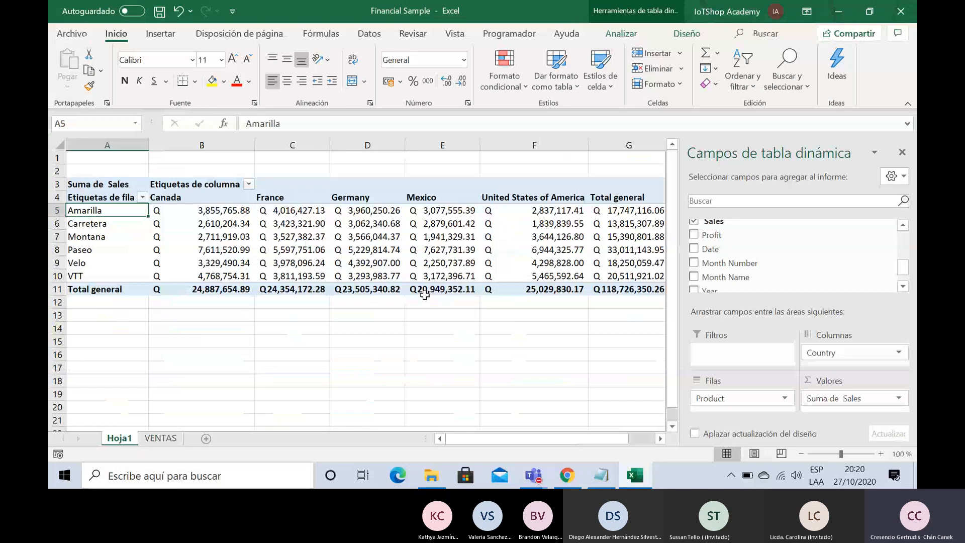
mouse_move(425, 295)
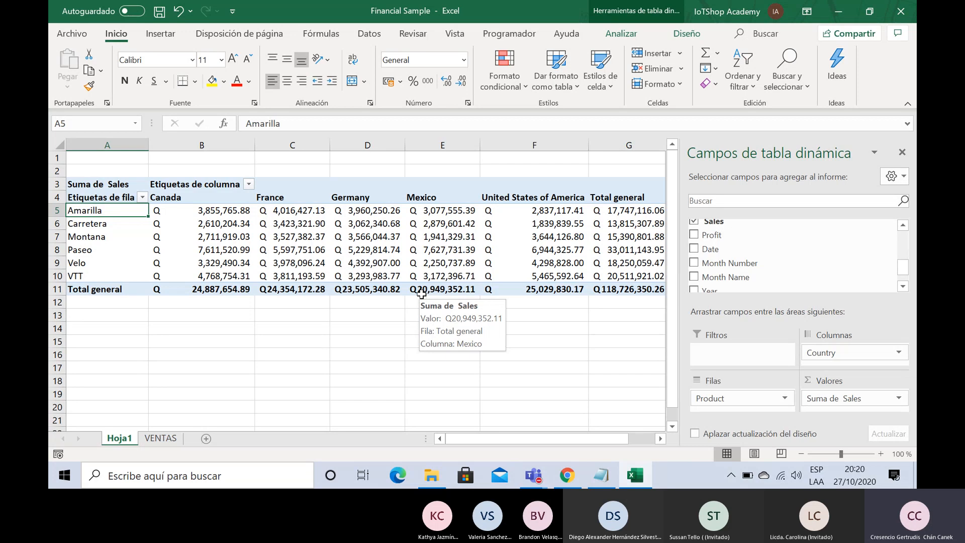
Examine the Paseo row, moving between its label and its sales values from Canada through Mexico.
left_click(314, 251)
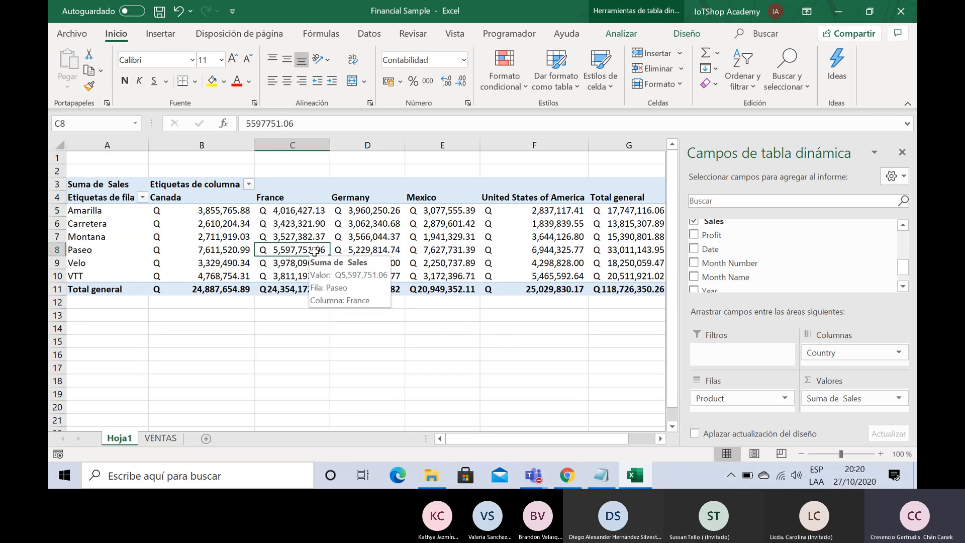
key("Left")
key("Left")
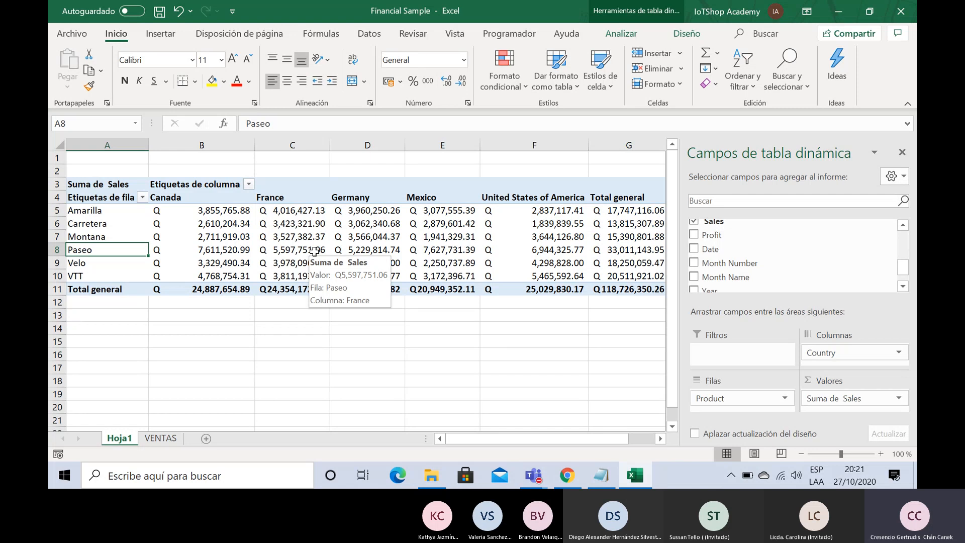
key("Right")
key("Right")
key("Right")
key("Right")
key("Left")
key("Left")
key("Left")
key("Left")
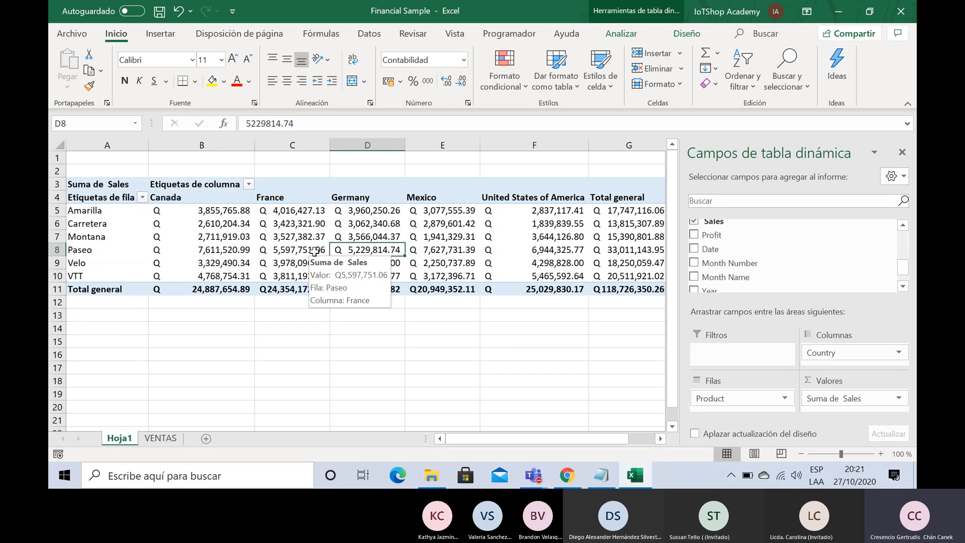
key("Right")
key("Right")
key("Right")
key("Left")
key("Left")
key("Left")
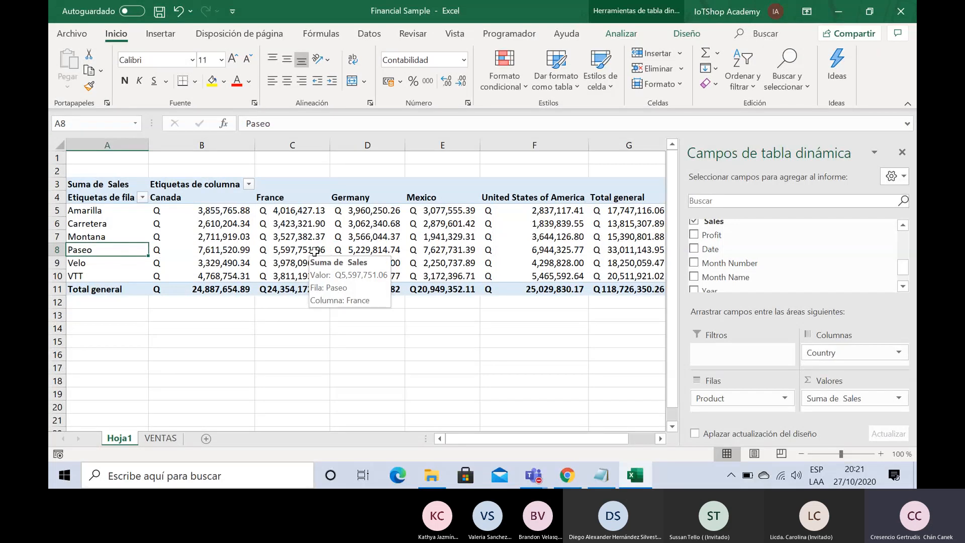
Examine the Amarilla row from its label across to United States of America and back to its Canada value.
key("Up")
key("Up")
key("Up")
key("Right")
key("Right")
key("Left")
key("Left")
key("Right")
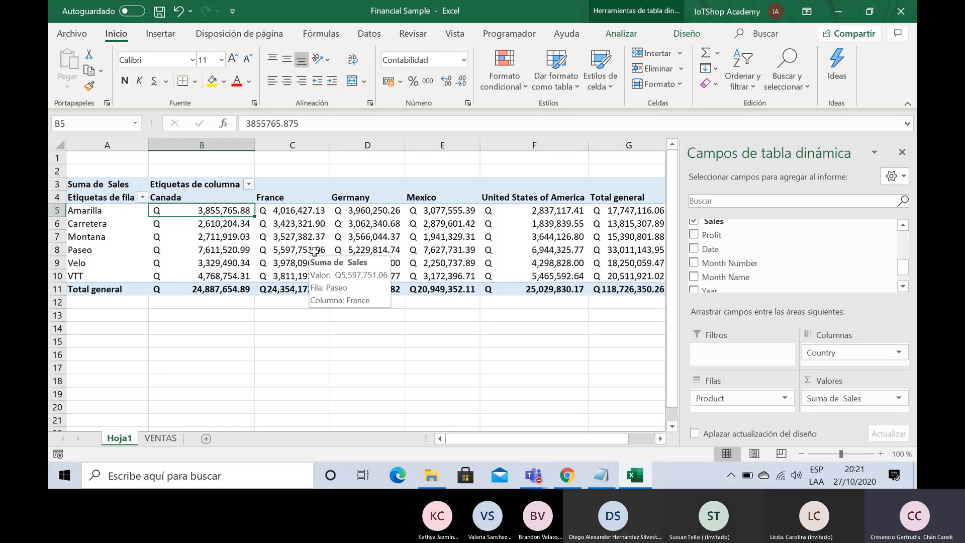
key("Right")
key("Right")
key("Right")
key("Right")
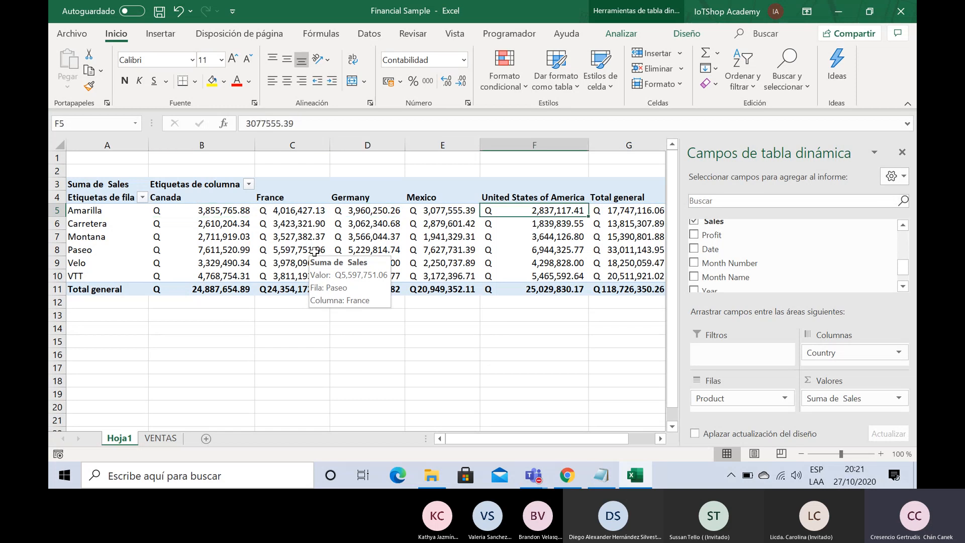
key("Left")
key("Left")
key("Left")
key("Left")
Follow the Canada column down from Amarilla through every product to its Total general value.
key("Down")
key("Down")
key("Down")
key("Down")
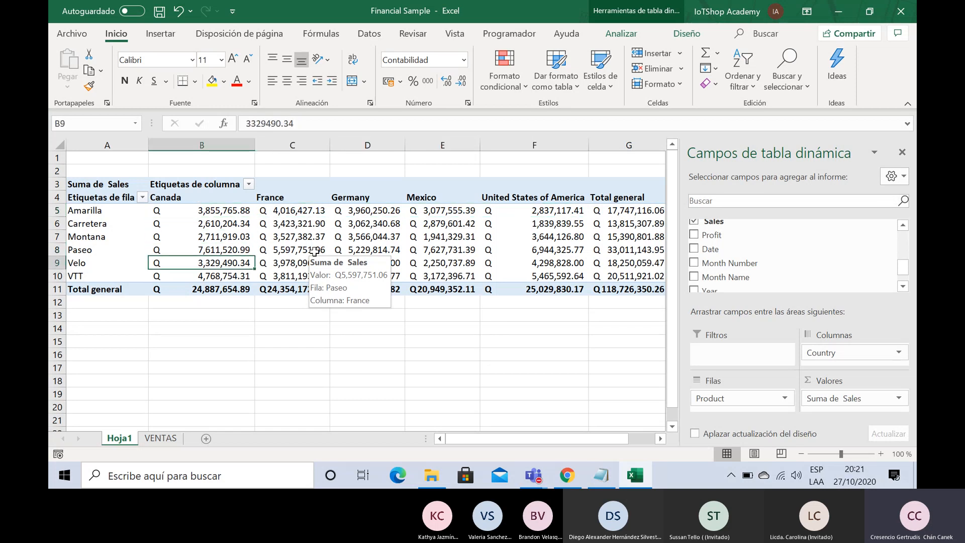
key("Down")
key("Down")
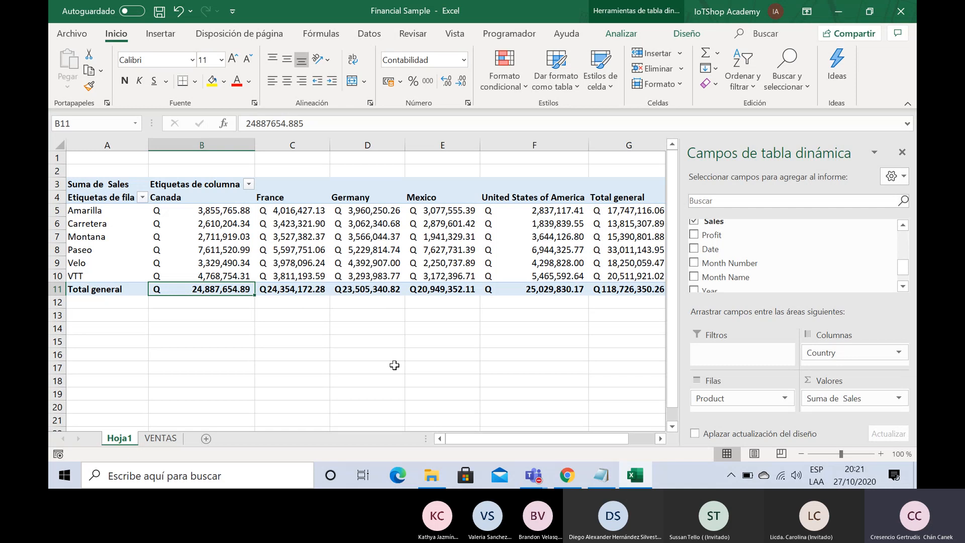
Compare the Canada and France totals in the Total general row.
key("Right")
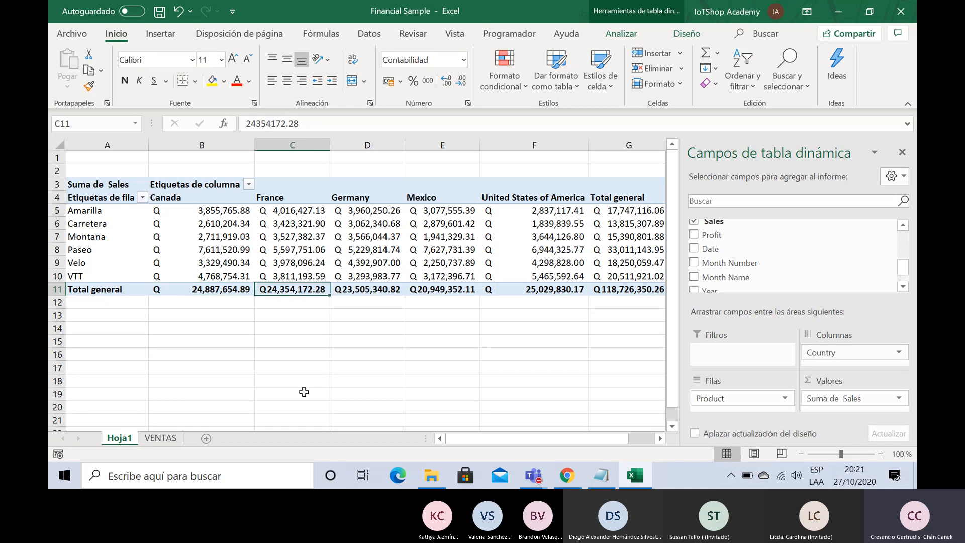
key("Right")
key("Left")
key("Left")
key("Left")
key("Right")
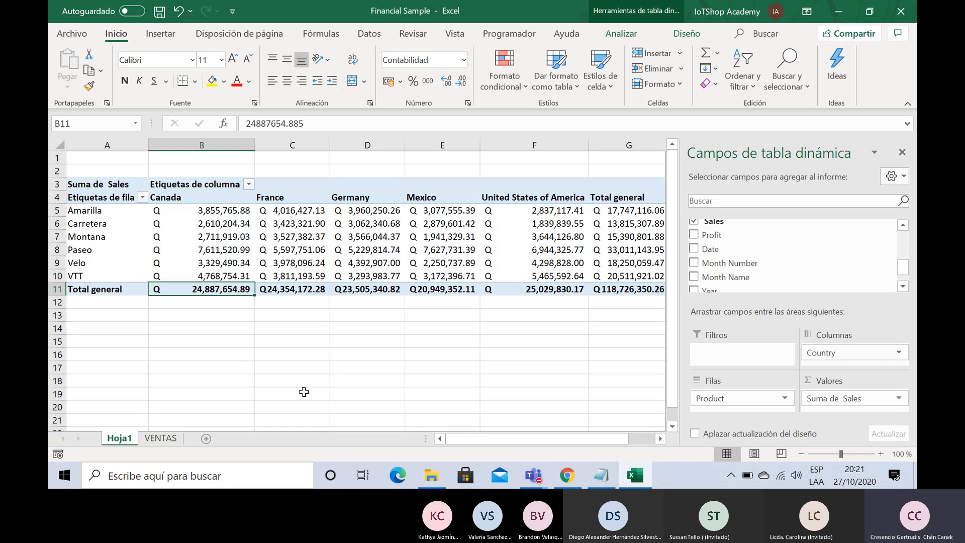
key("Right")
key("Left")
key("Right")
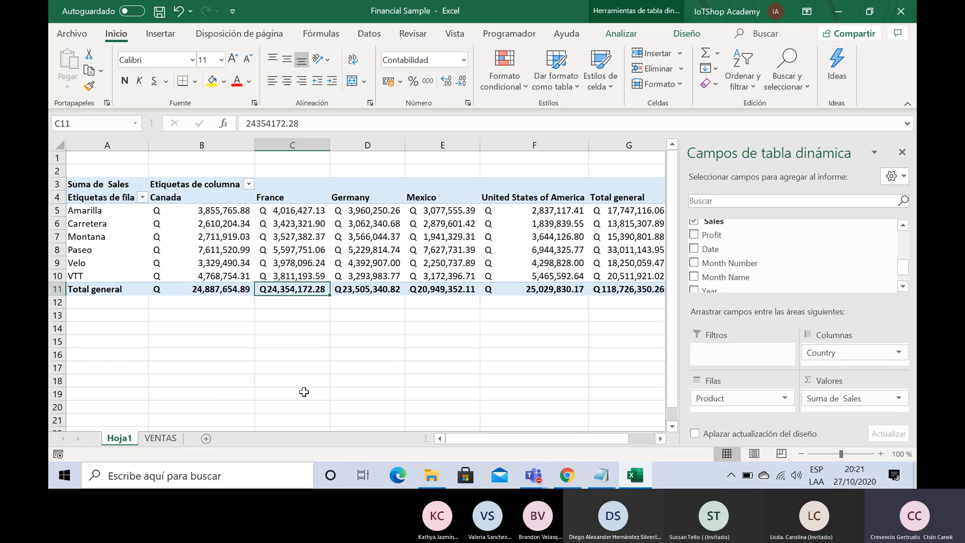
Read the Total general row across all the countries up to the grand total in G11.
key("Right")
key("Right")
key("Right")
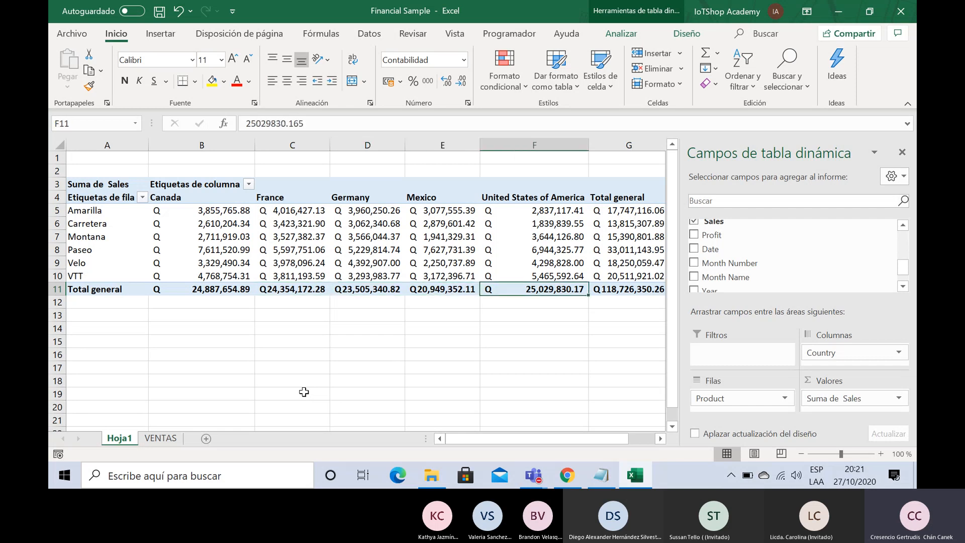
key("Left")
key("Left")
key("Left")
key("Left")
key("Right")
key("Right")
key("Right")
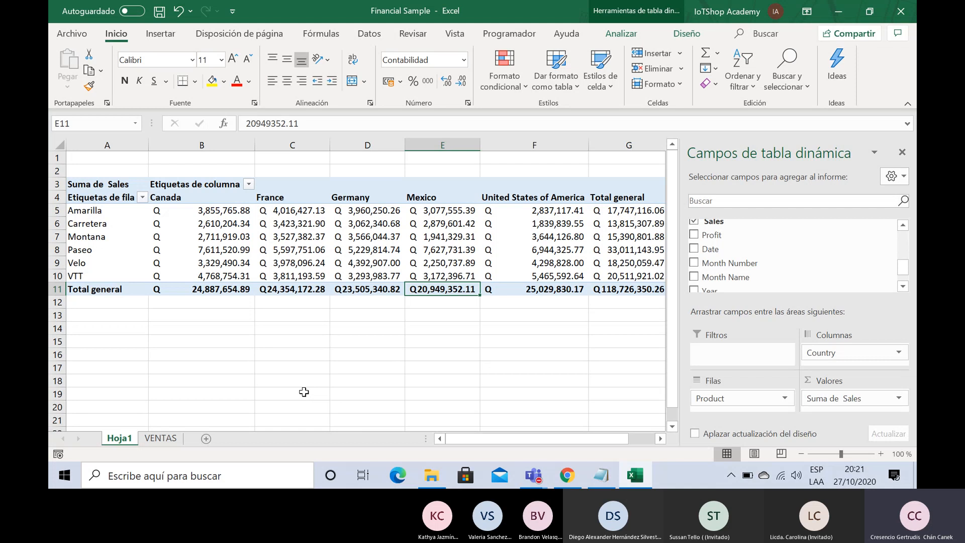
key("Right")
key("Right")
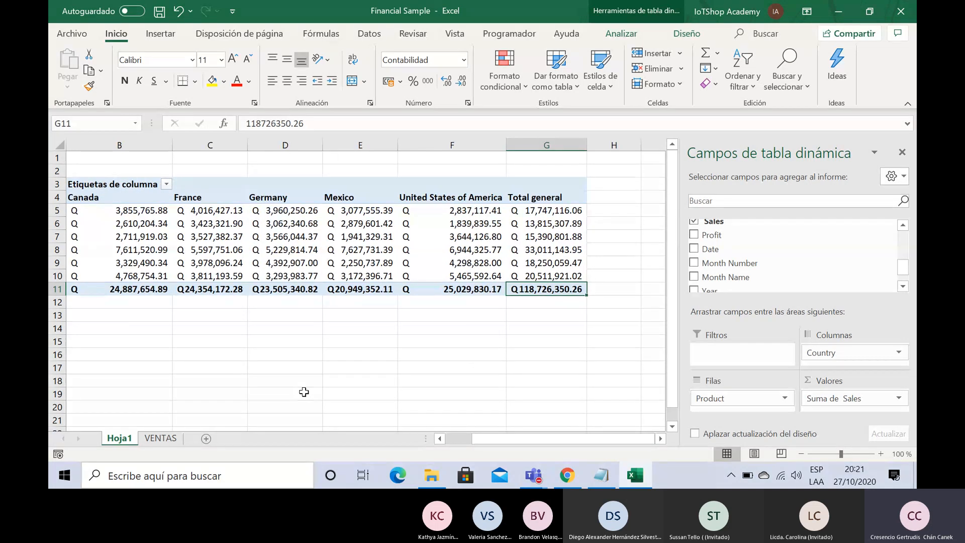
Go back along the Total general row from the grand total to its label and the Canada total.
key("Left")
key("Left")
key("Left")
key("Left")
key("Left")
key("Left")
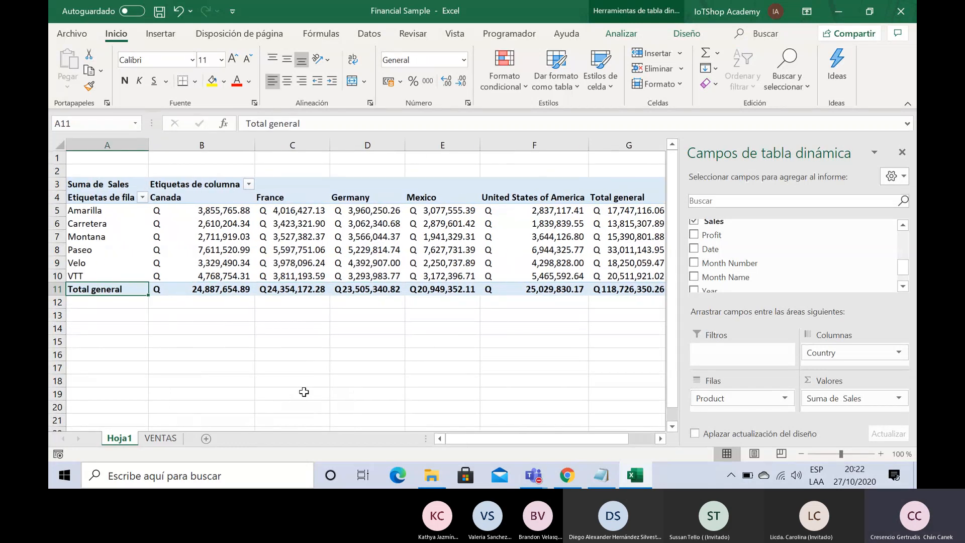
key("Right")
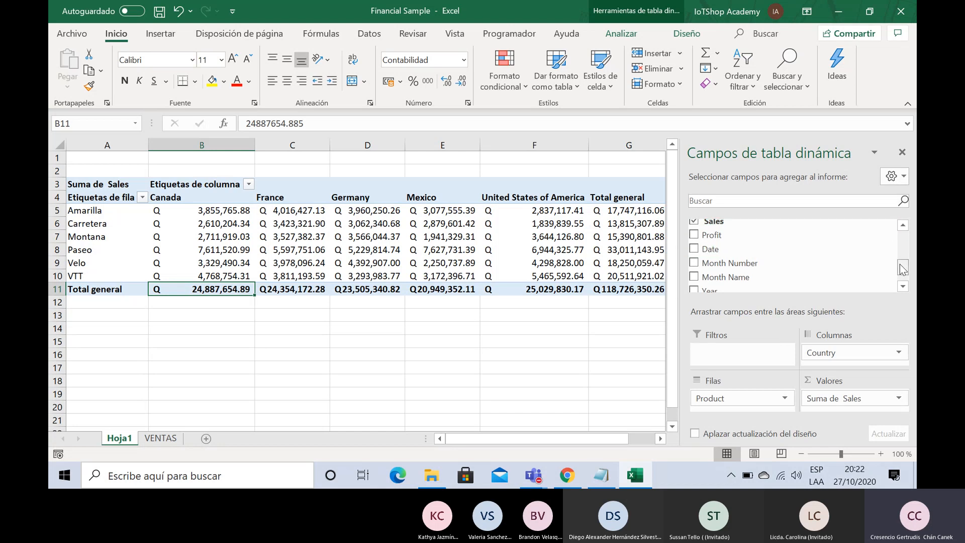
Add the Year and Month Name fields as report filters of the PivotTable, and select empty cell C2.
left_click_drag(903, 269, 902, 282)
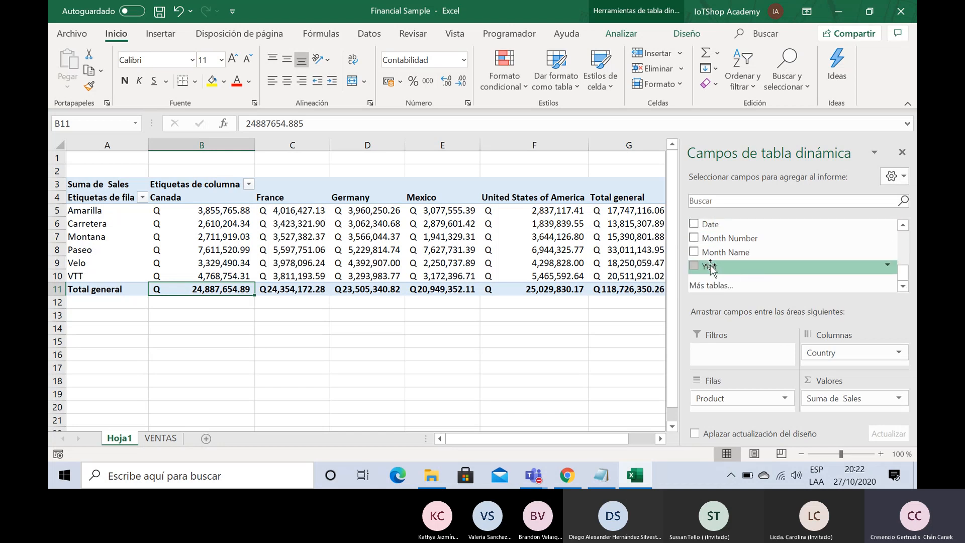
left_click_drag(710, 267, 727, 352)
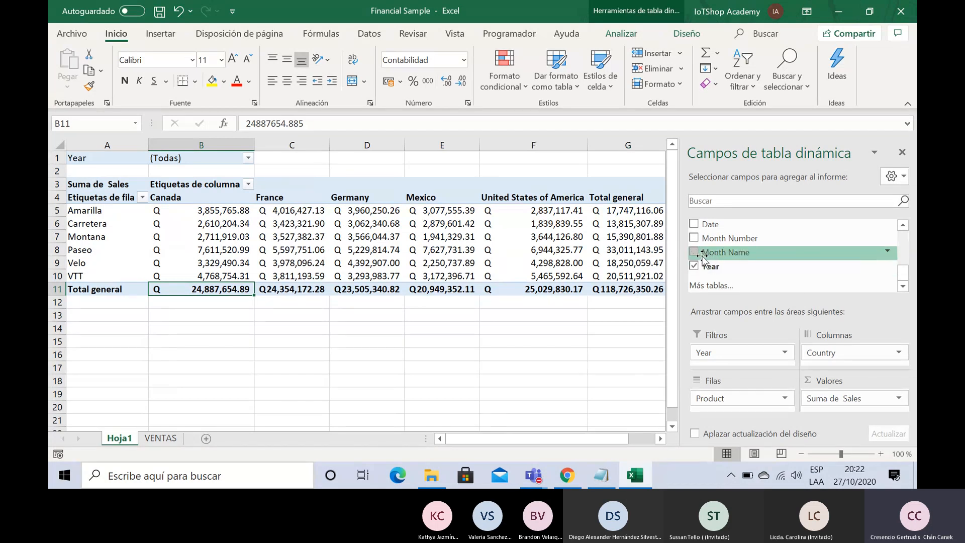
mouse_move(706, 258)
left_mouse_down()
mouse_move(749, 329)
mouse_move(750, 411)
mouse_move(741, 363)
mouse_move(729, 356)
left_mouse_up()
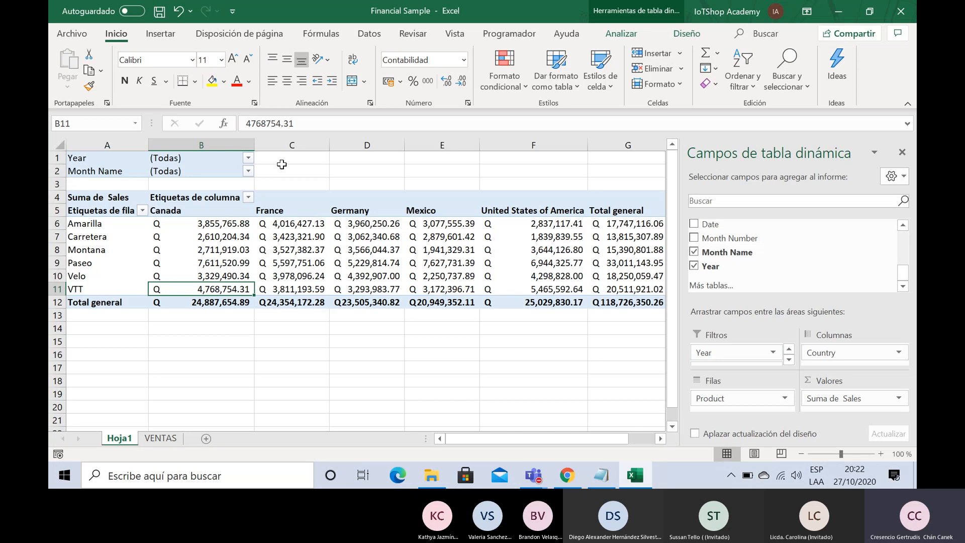
left_click(300, 170)
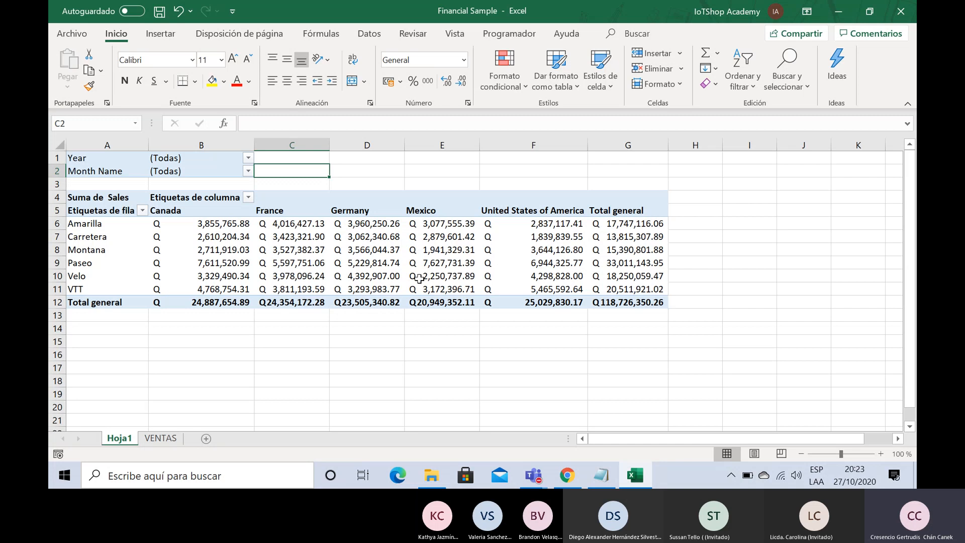
Filter the PivotTable by Year with multiple selection enabled, keeping only 2013 and excluding 2014.
mouse_move(419, 279)
left_click(249, 158)
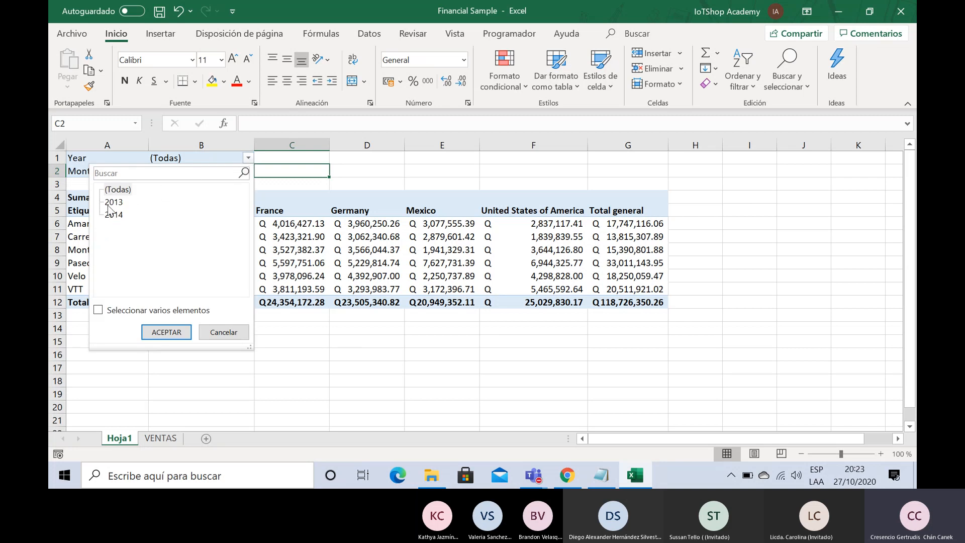
left_click(98, 310)
left_click(107, 215)
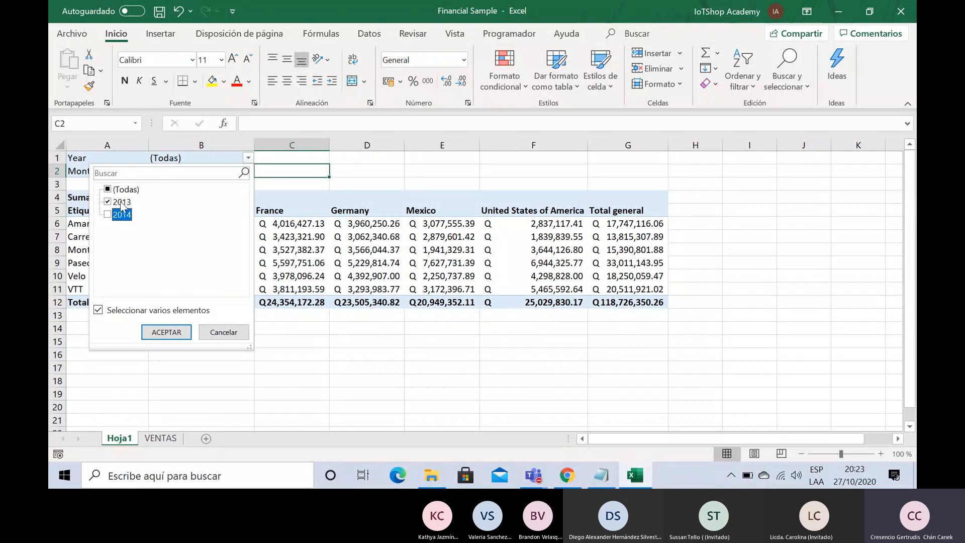
left_click(117, 203)
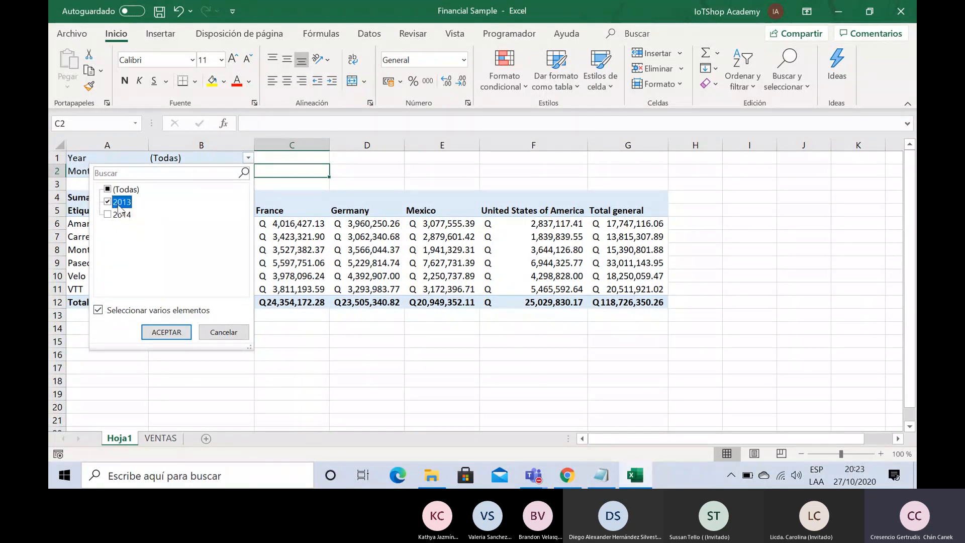
left_click(166, 332)
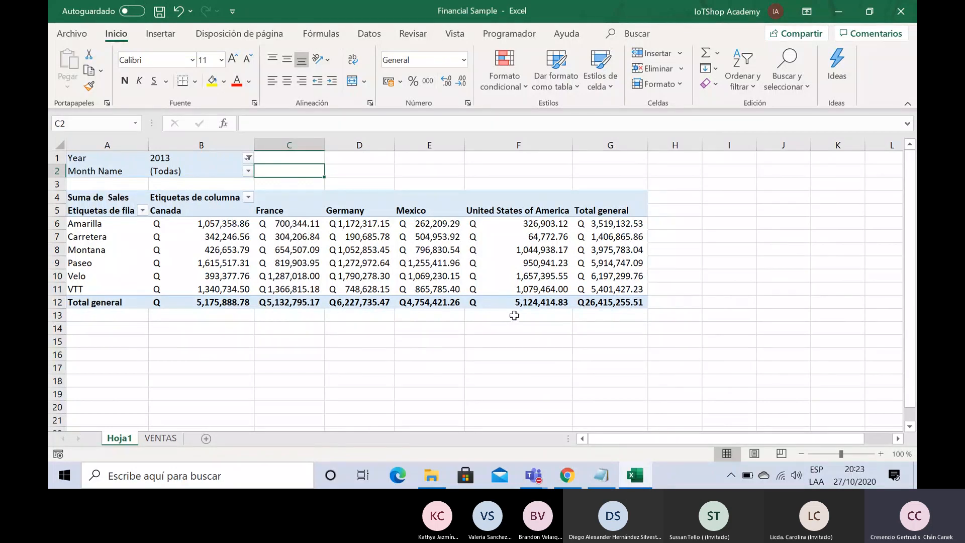
Examine the 2013 country totals and the VTT row, then go up the product labels to Amarilla.
left_click(495, 303)
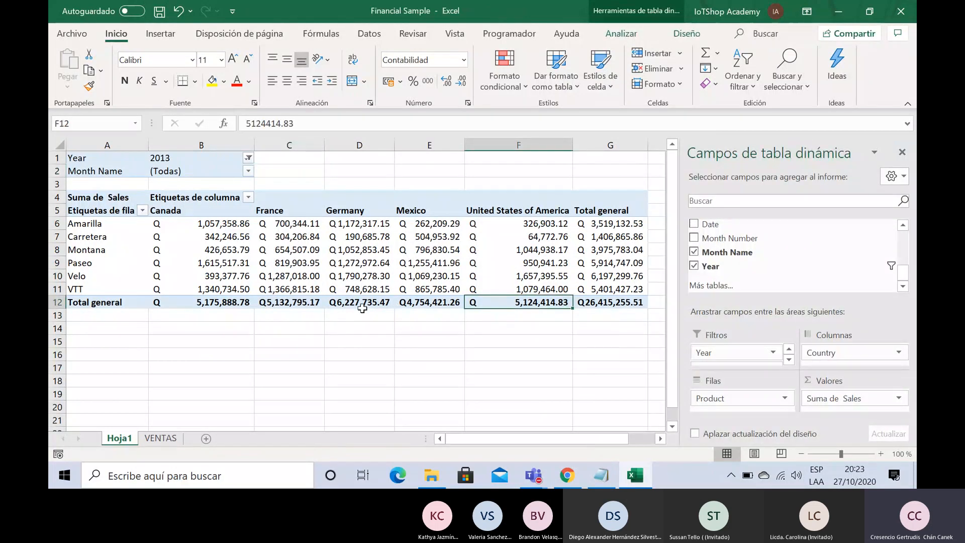
left_click(363, 308)
left_click(294, 290)
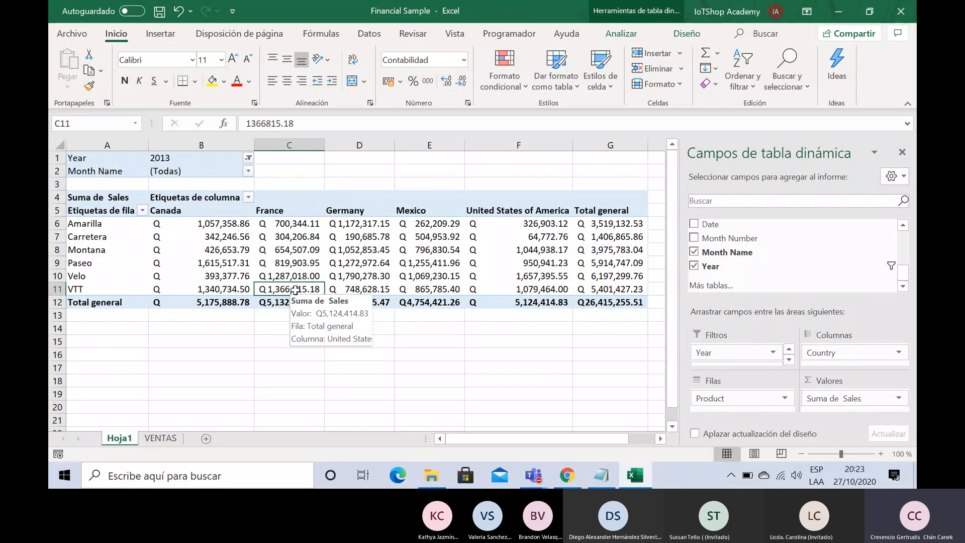
key("Right")
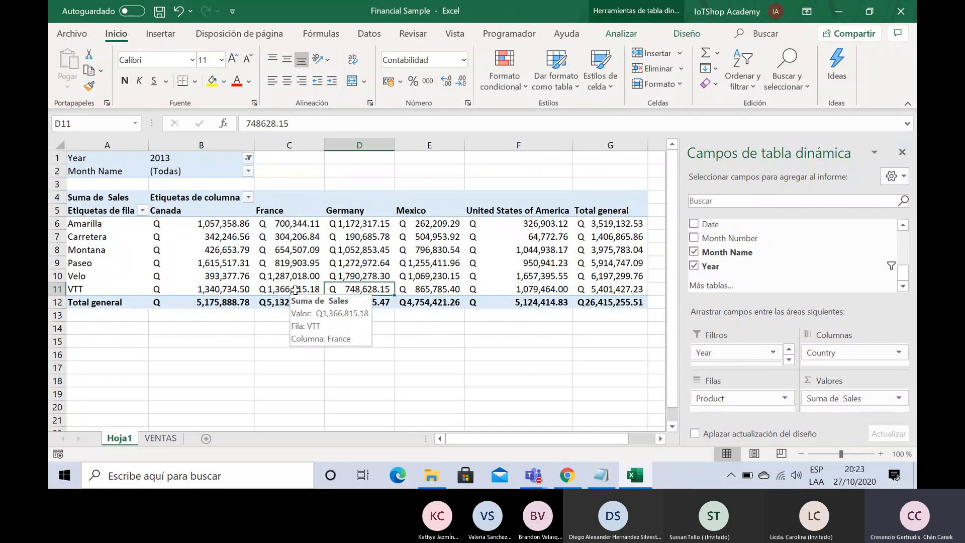
key("Left")
key("Left")
key("Left")
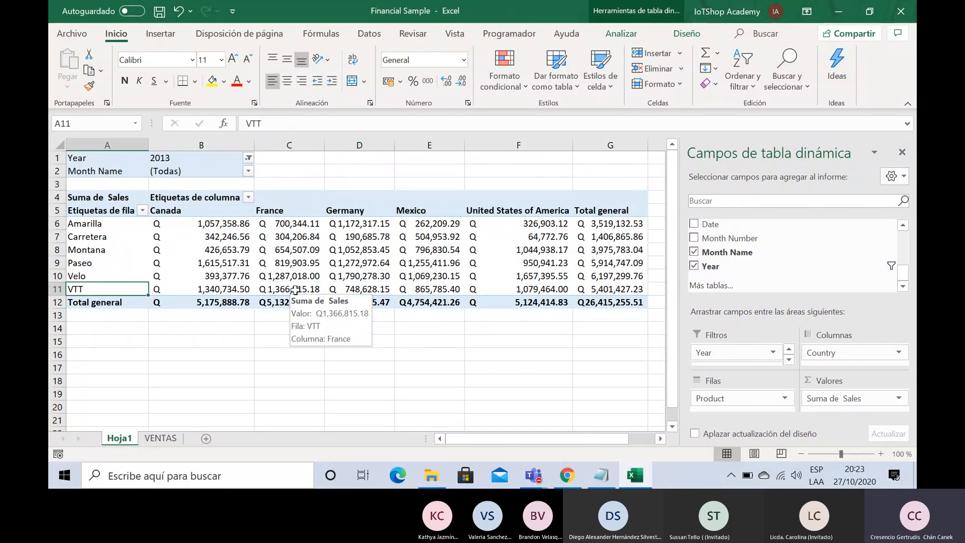
key("Up")
key("Up")
key("Up")
key("Up")
key("Up")
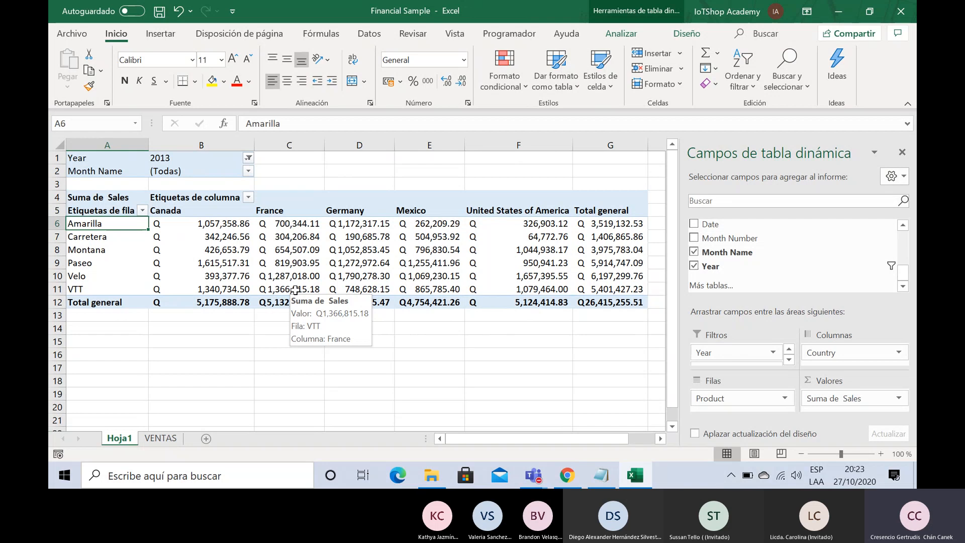
Go down to the Paseo row and read its 2013 sales from Canada to Mexico and back to the label.
key("Down")
key("Down")
key("Down")
key("Right")
key("Right")
key("Right")
key("Right")
key("Left")
key("Left")
key("Left")
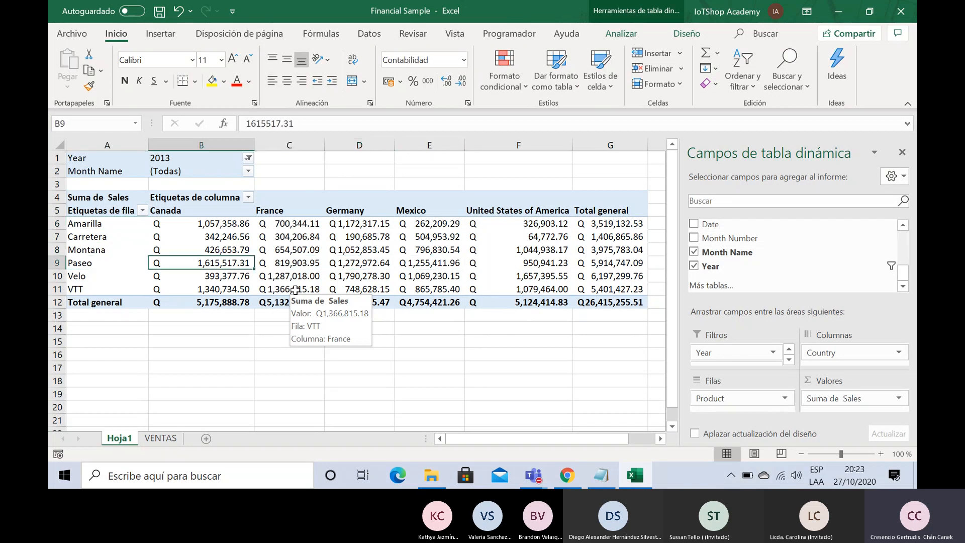
key("Left")
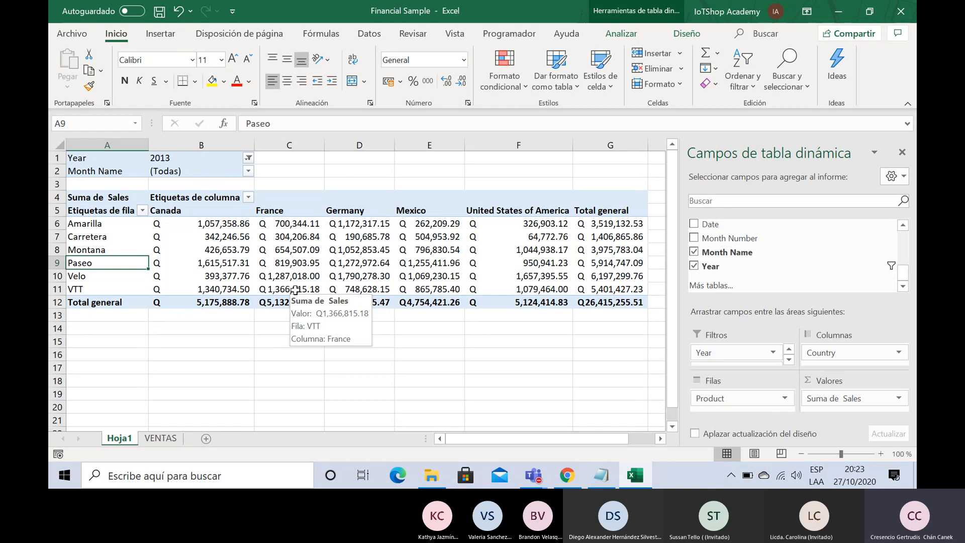
Follow the Paseo row's 2013 sales across to United States of America and return to the Paseo label.
key("Right")
key("Right")
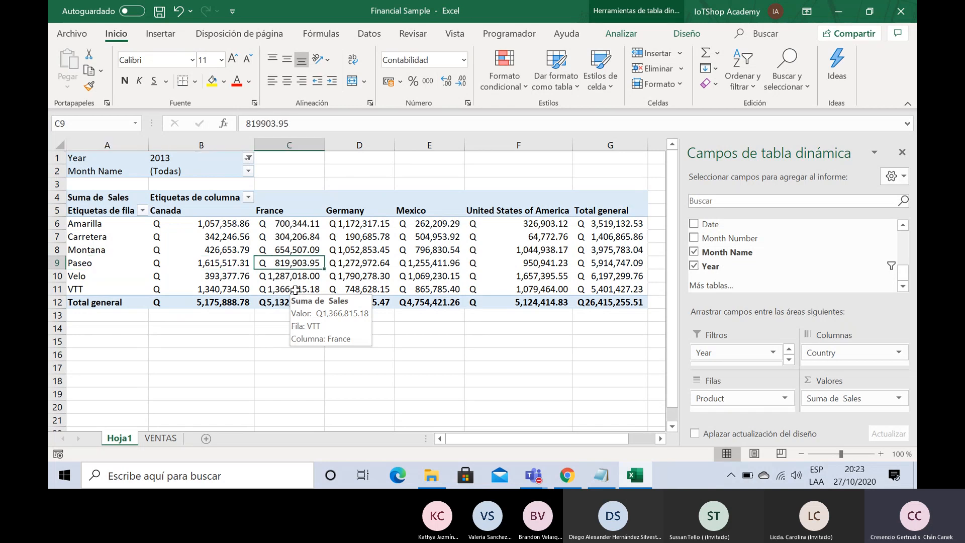
key("Left")
key("Left")
key("Right")
key("Right")
key("Right")
key("Right")
key("Right")
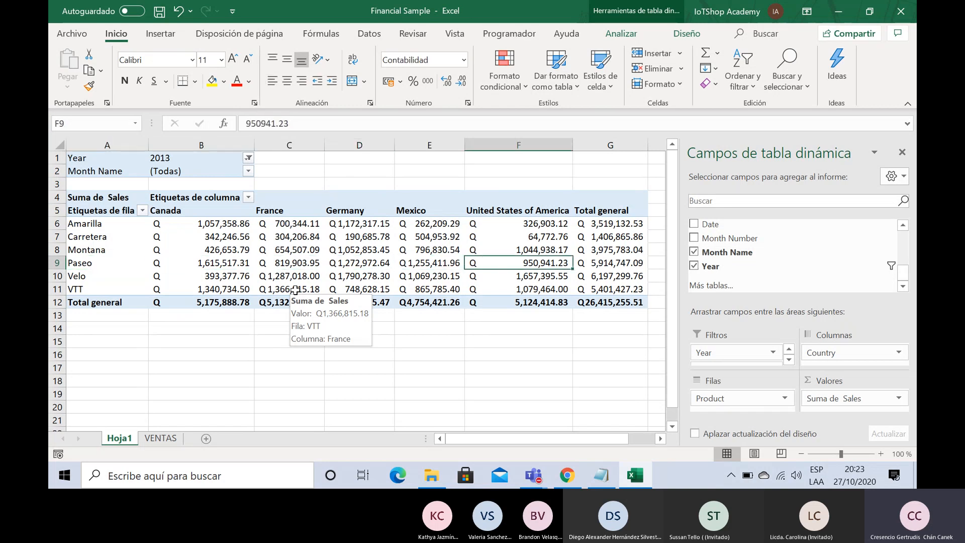
key("Left")
key("Left")
key("Left")
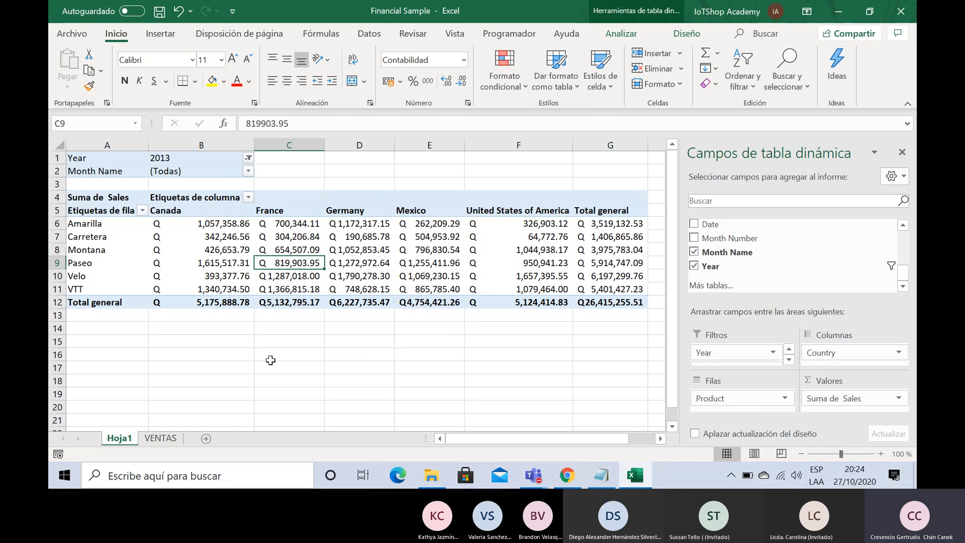
key("Left")
key("Left")
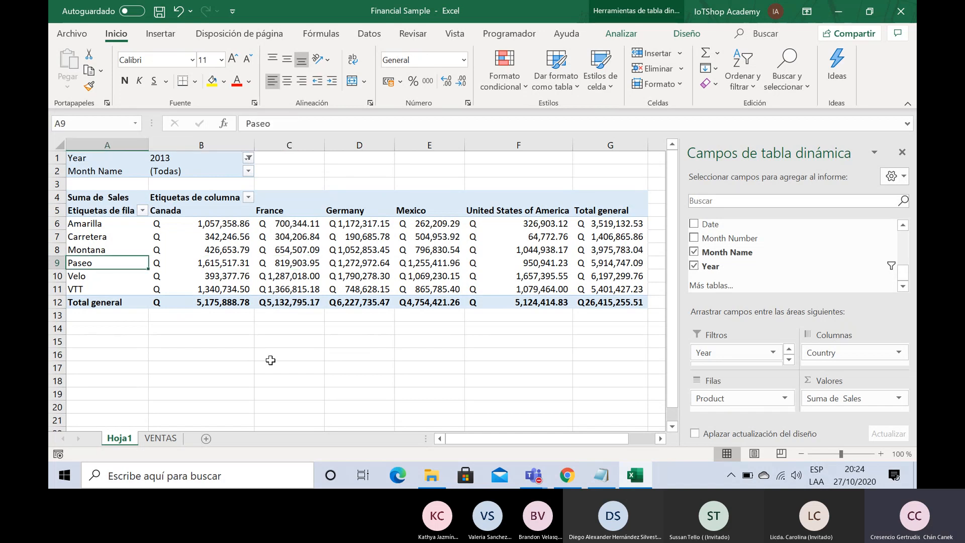
Examine the Paseo row's 2013 sales across the countries through to its row total and the overall grand total.
key("Right")
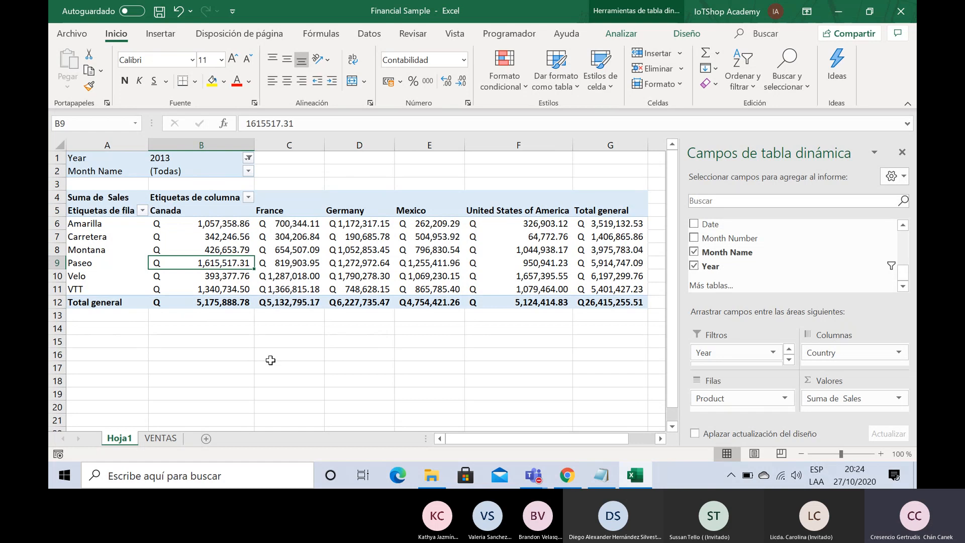
key("Right")
key("Right")
key("Right")
key("Right")
key("Right")
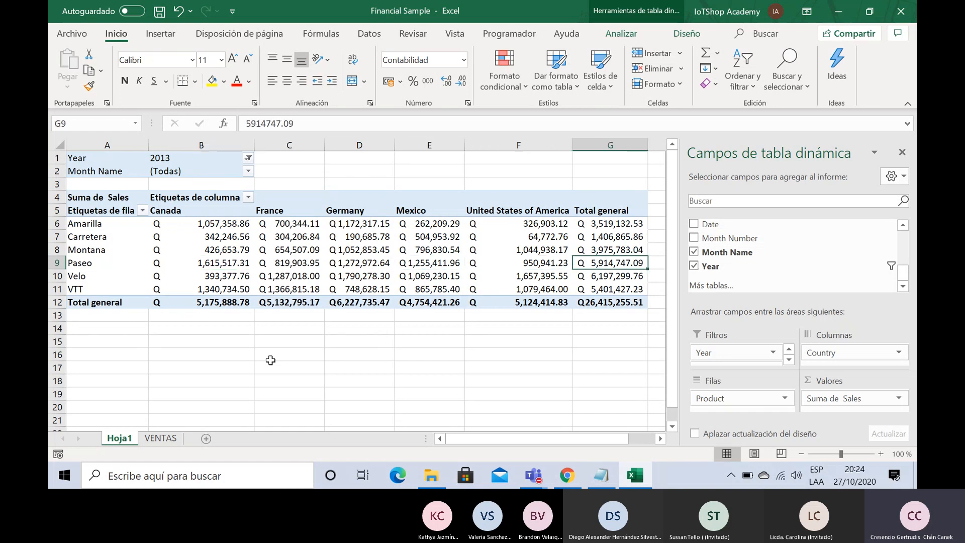
key("Right")
key("Left")
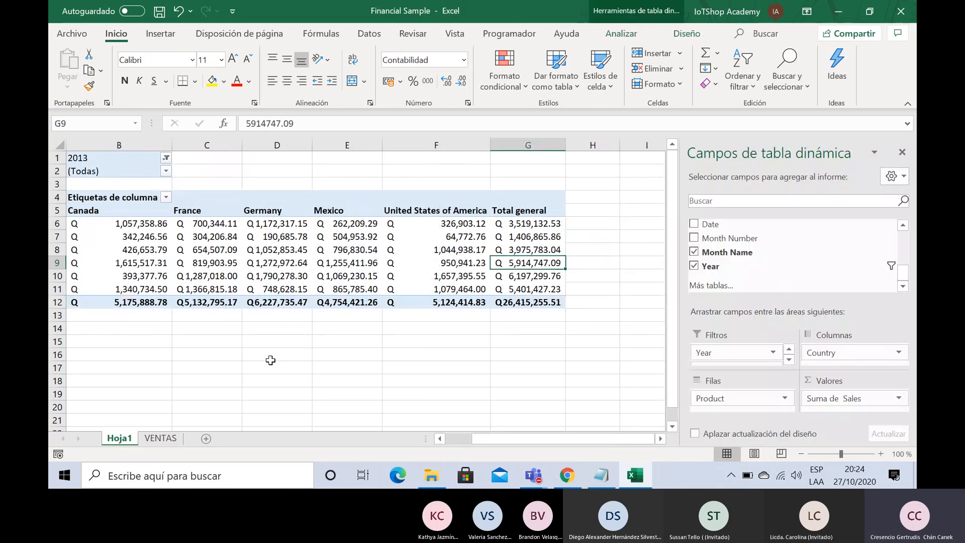
key("Down")
key("Down")
key("Down")
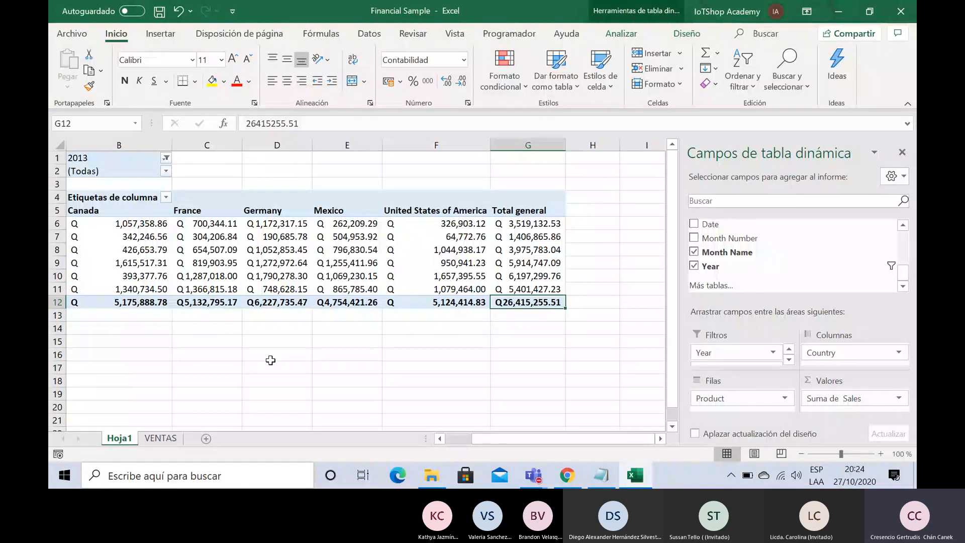
Add 2014 to the pivot table's Year filter so that both 2013 and 2014 are included.
left_click(166, 158)
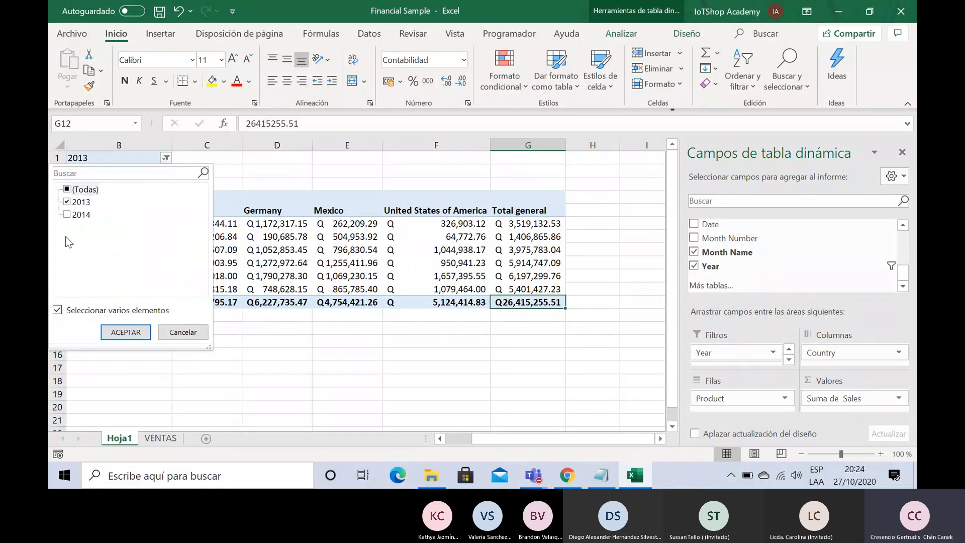
left_click(68, 216)
left_click(66, 215)
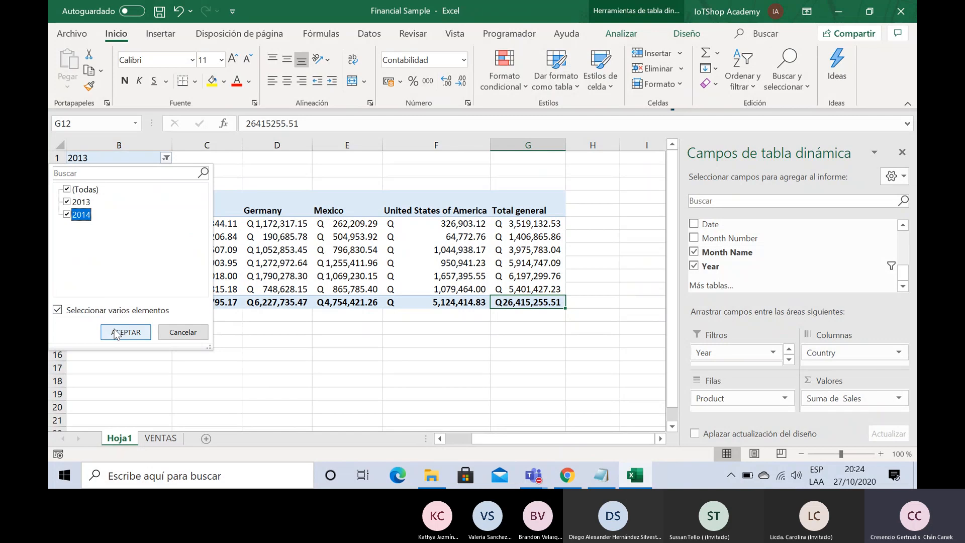
left_click(115, 333)
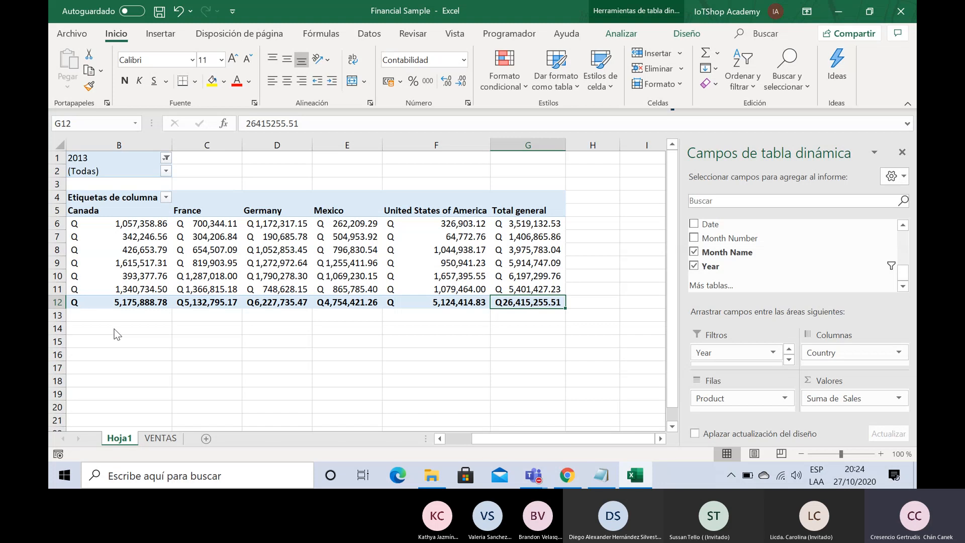
Exclude 2013 from the pivot table's Year filter, keeping only 2014 selected.
left_click(166, 158)
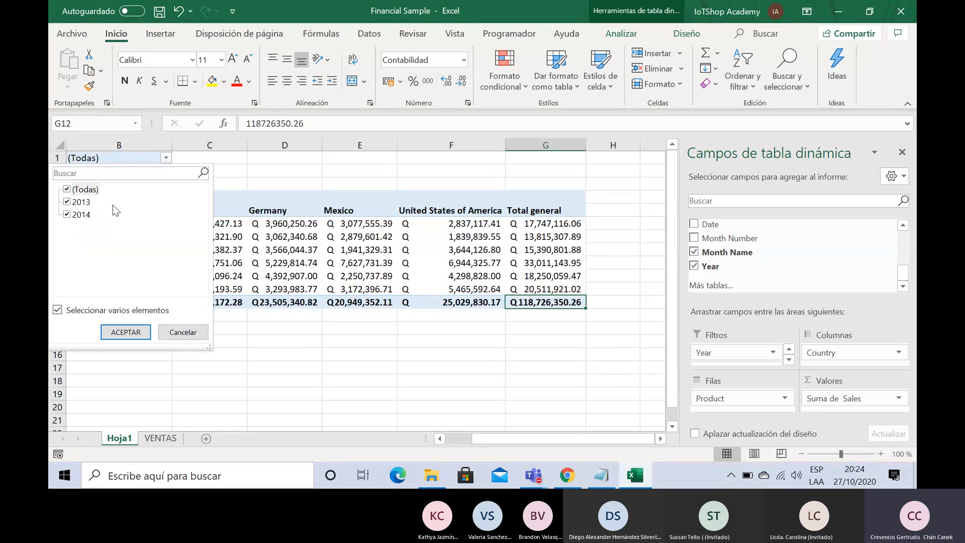
left_click(67, 203)
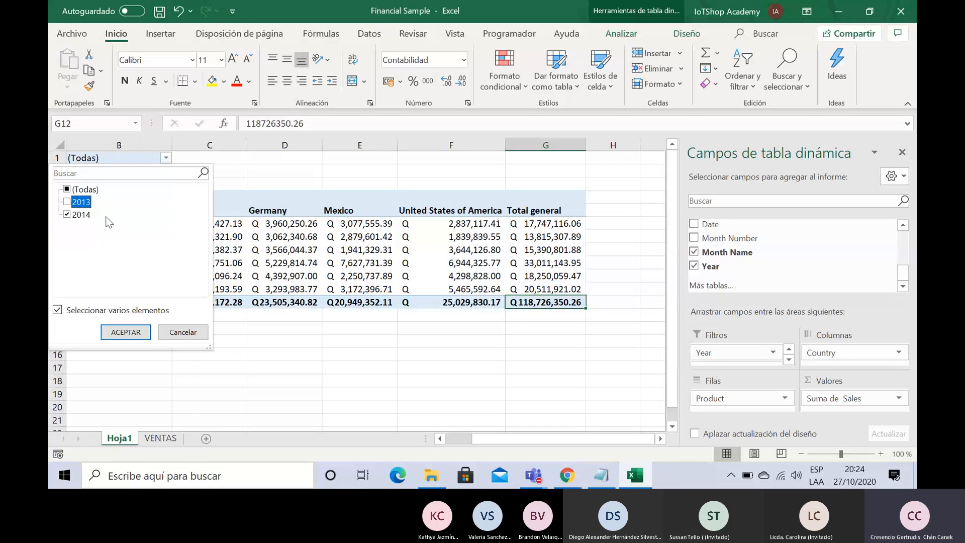
left_click(126, 334)
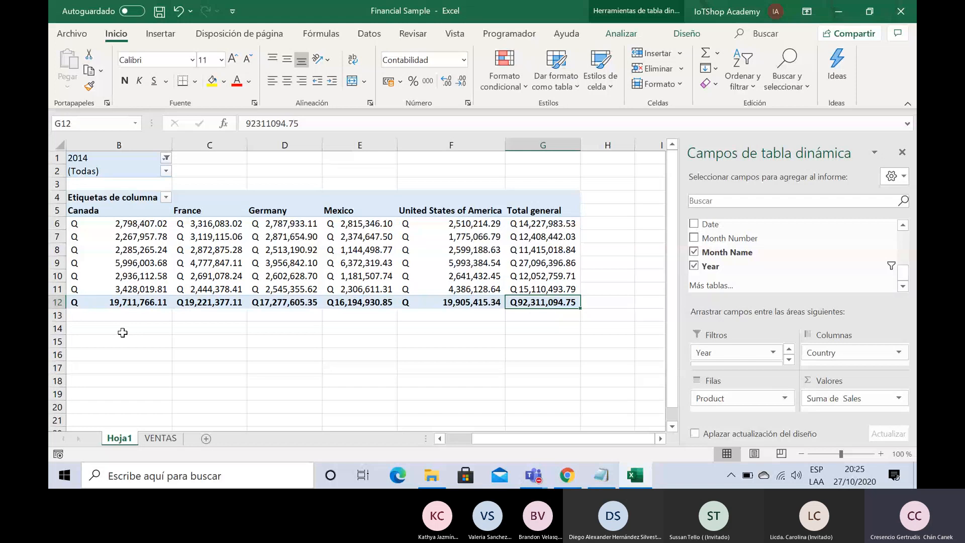
Examine the Velo row's 2014 sales by country, from Canada through Mexico.
left_click(274, 275)
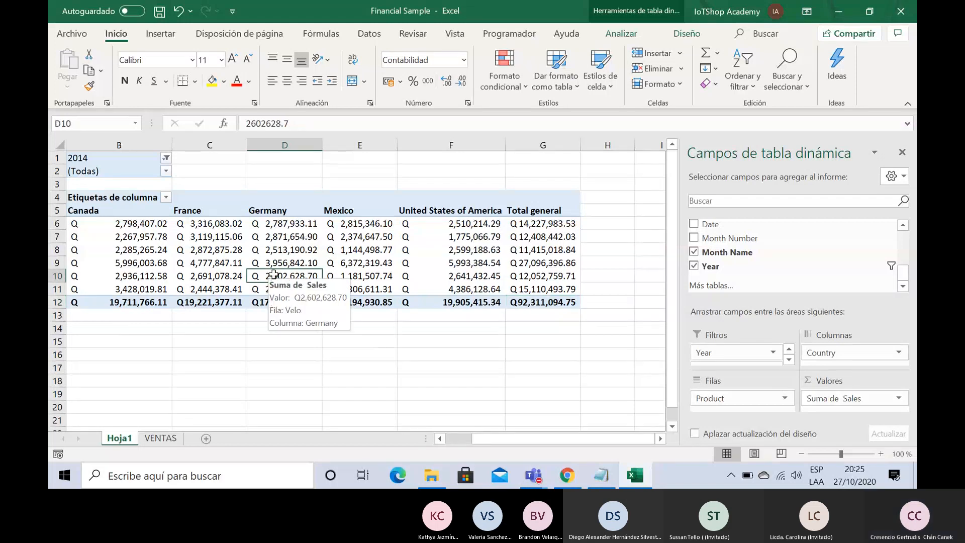
key("Left")
key("Left")
key("Left")
key("Right")
key("Right")
key("Right")
key("Right")
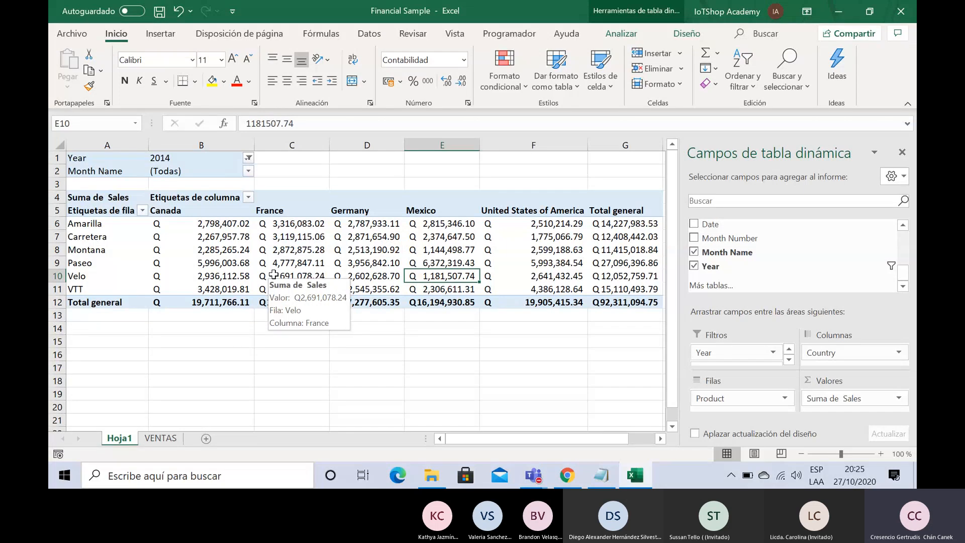
key("Left")
key("Left")
key("Left")
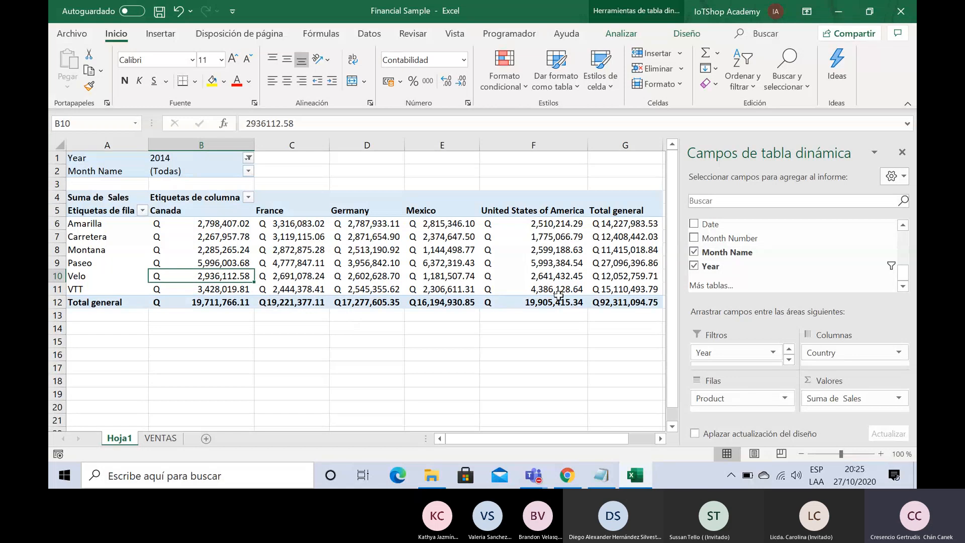
Add the Segment field to the pivot table's rows, nested beneath Product.
left_click(904, 227)
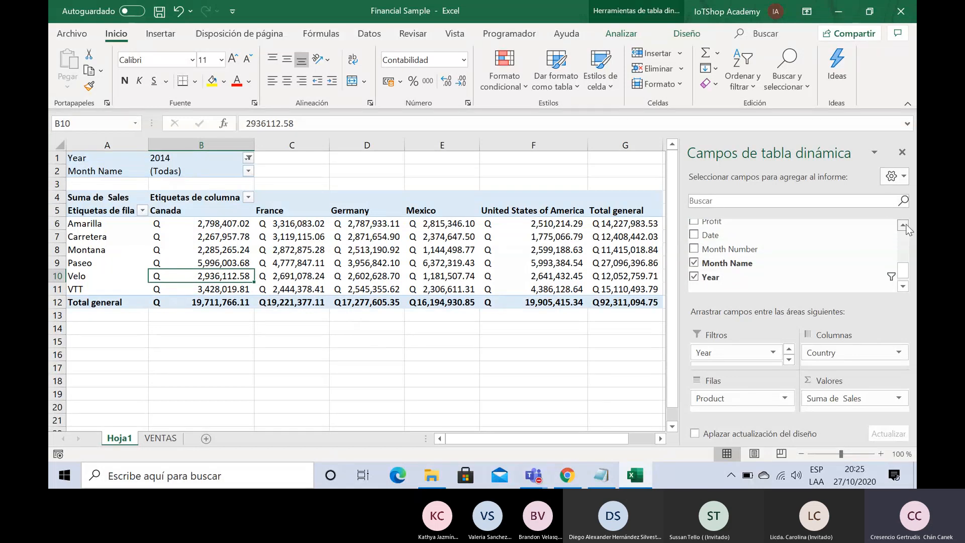
left_click(904, 227)
left_click(904, 226)
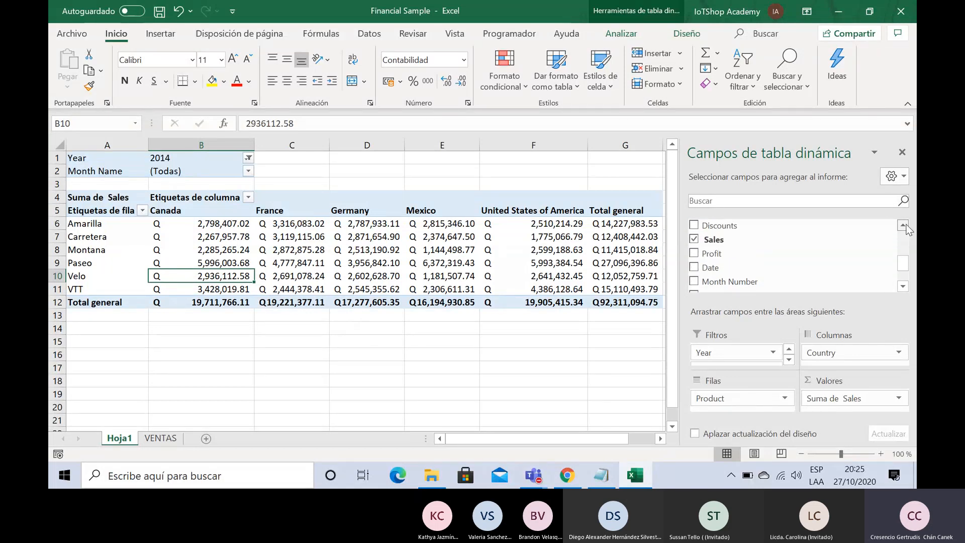
left_click(904, 226)
left_click(904, 226)
left_click(904, 226)
left_click(904, 227)
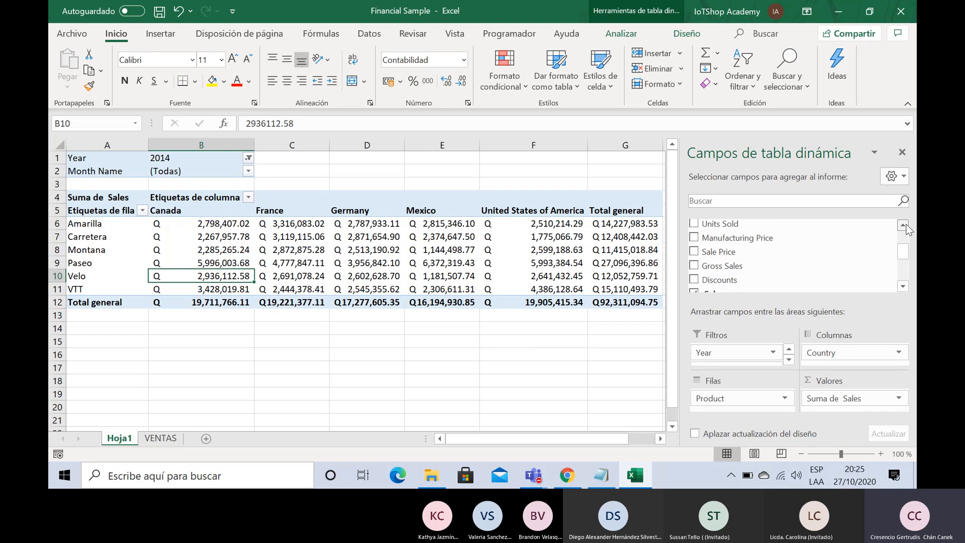
left_click(903, 226)
left_click(904, 226)
left_click(904, 226)
left_click(904, 226)
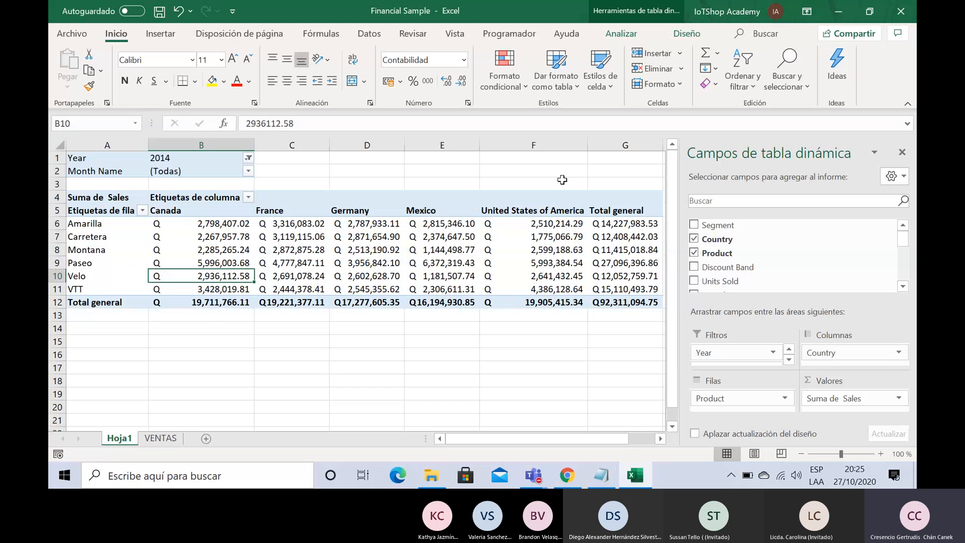
left_click(224, 225)
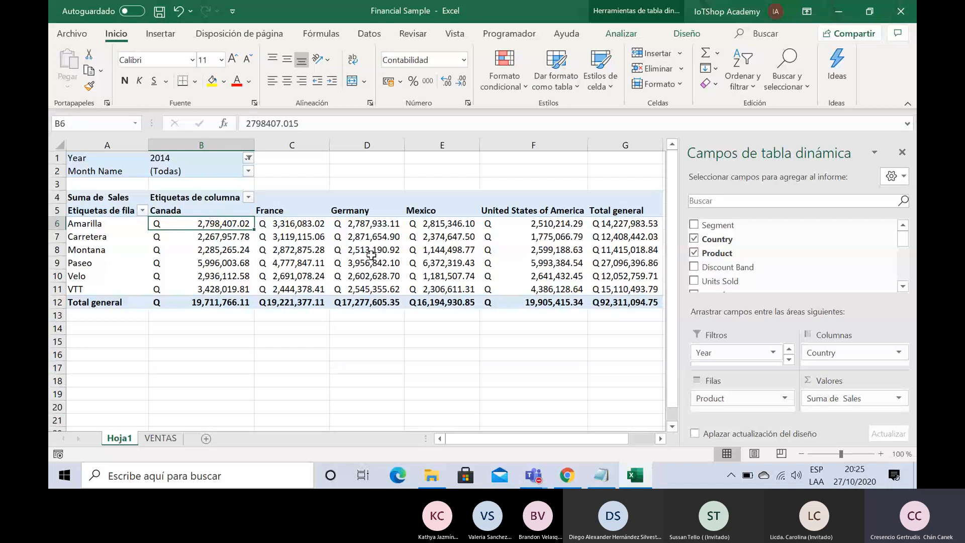
mouse_move(372, 254)
mouse_move(179, 226)
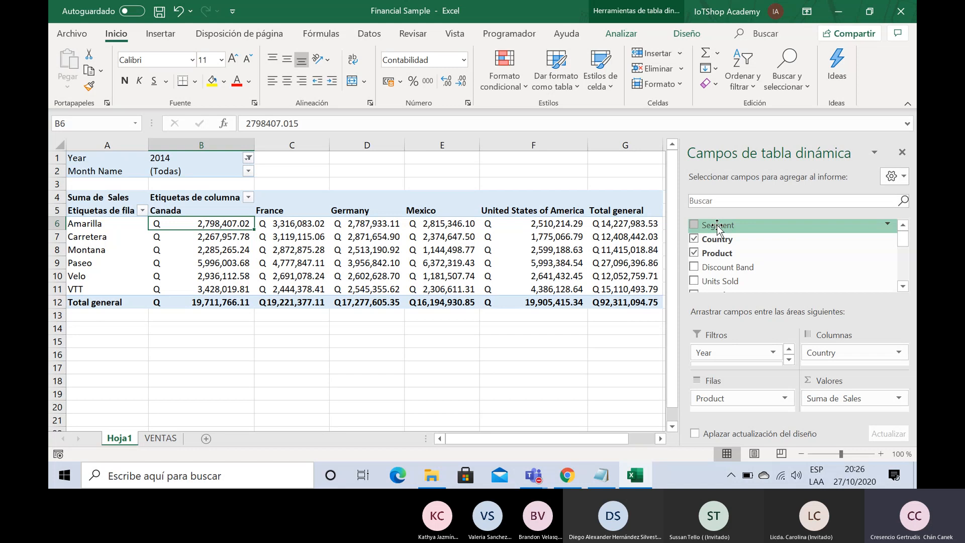
left_click_drag(717, 226, 734, 410)
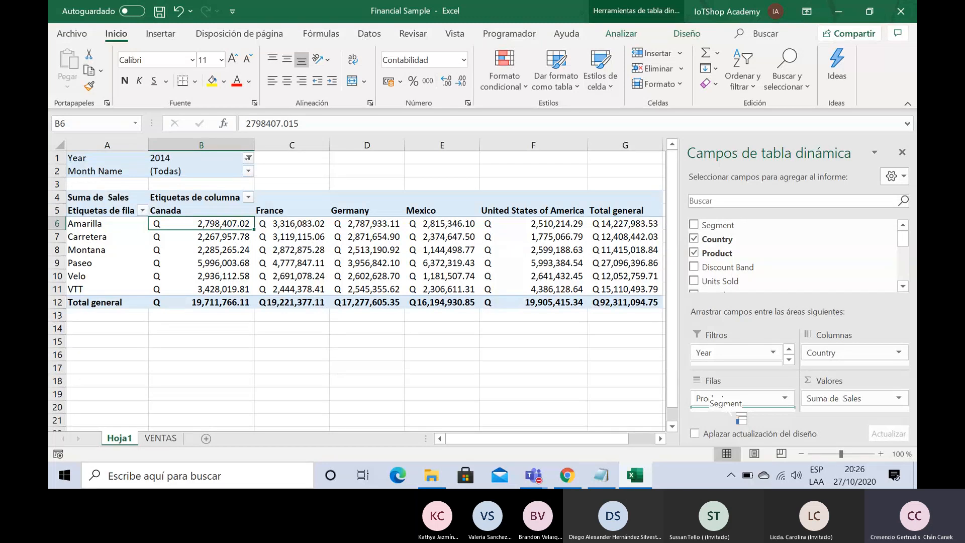
left_click_drag(728, 408, 727, 406)
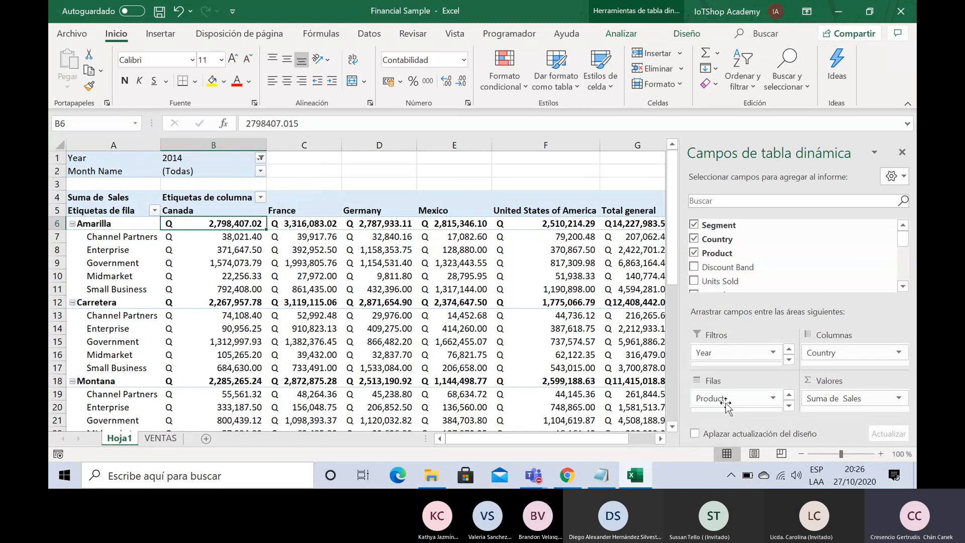
left_click(790, 407)
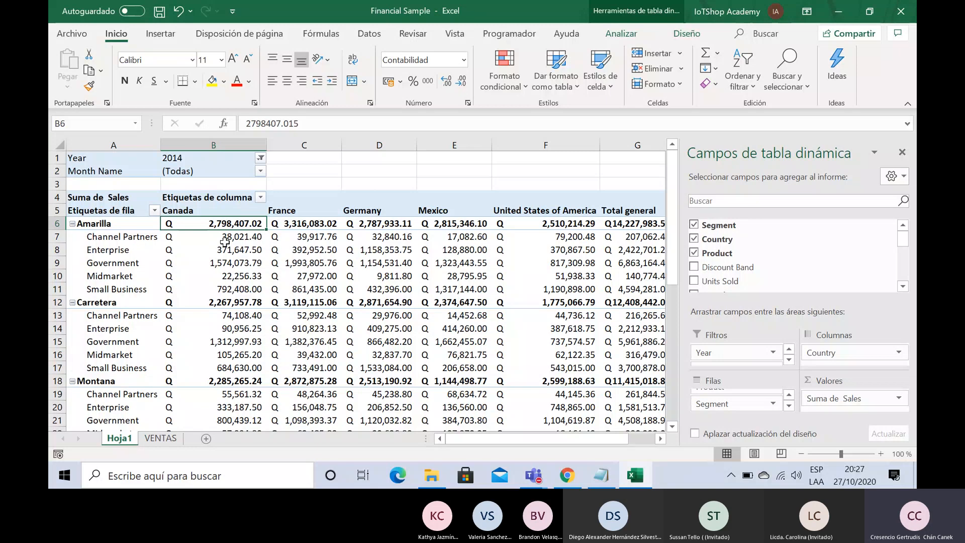
Examine Canada's 2014 sales of the Amarilla product, comparing its segment breakdown with the product subtotal.
mouse_move(203, 242)
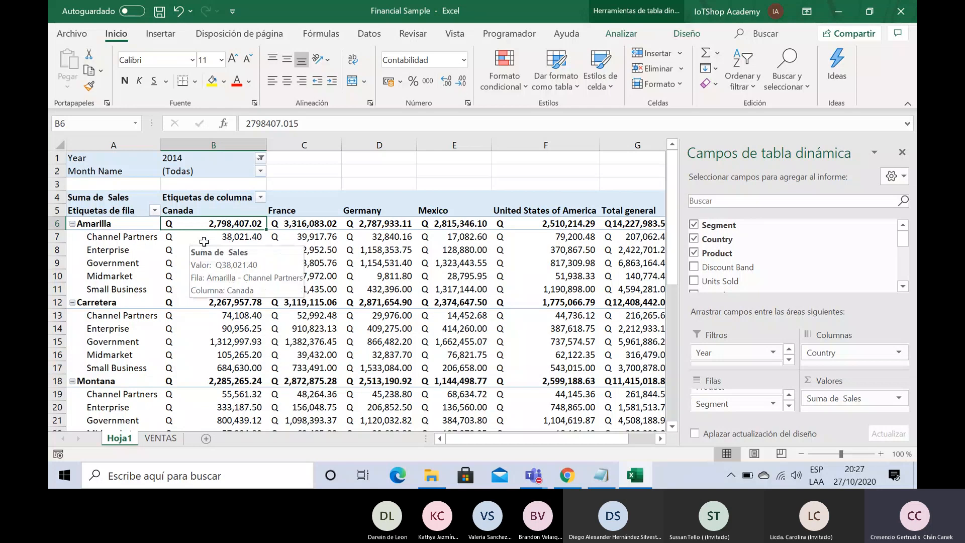
key("Down")
key("Down")
key("Down")
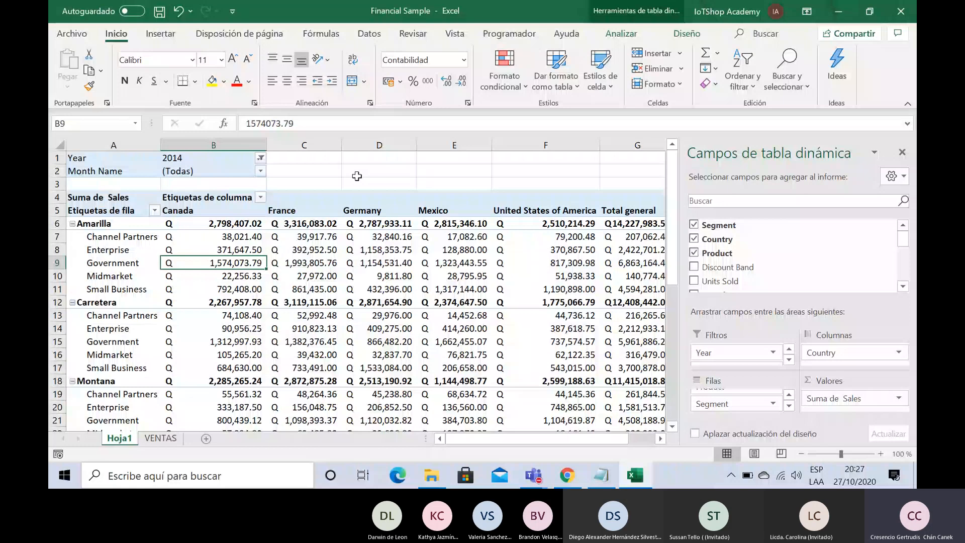
key("Left")
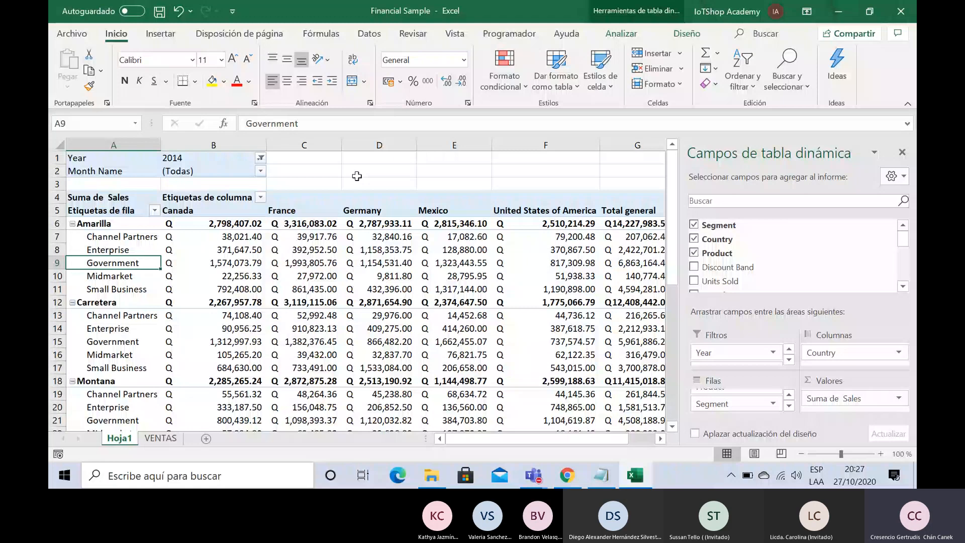
key("Right")
key("Up")
key("Up")
key("Down")
key("Down")
key("Up")
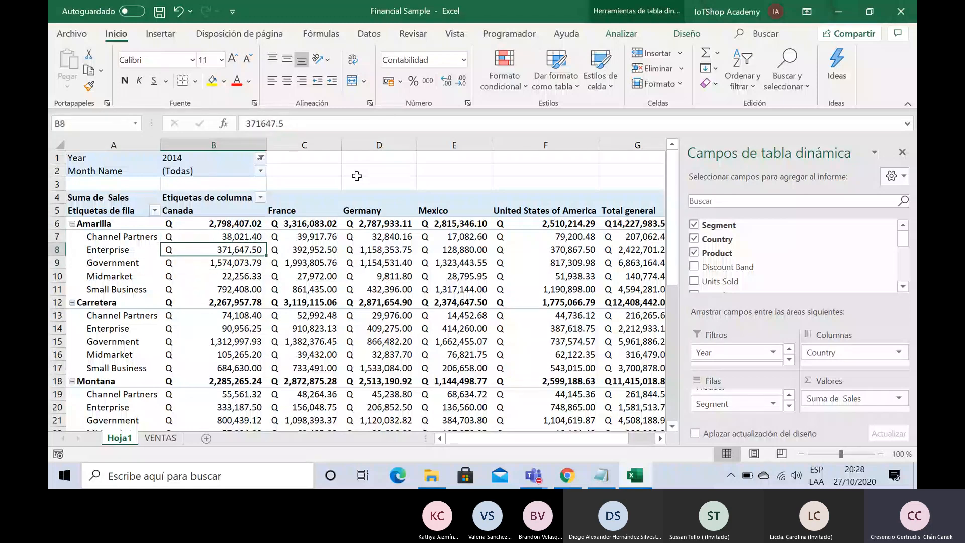
key("Up")
key("Up")
key("Left")
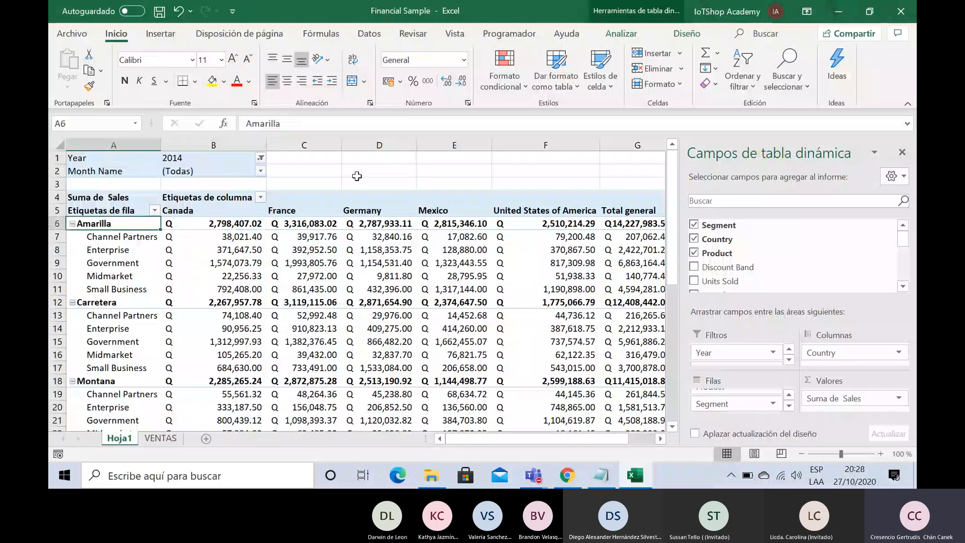
key("Right")
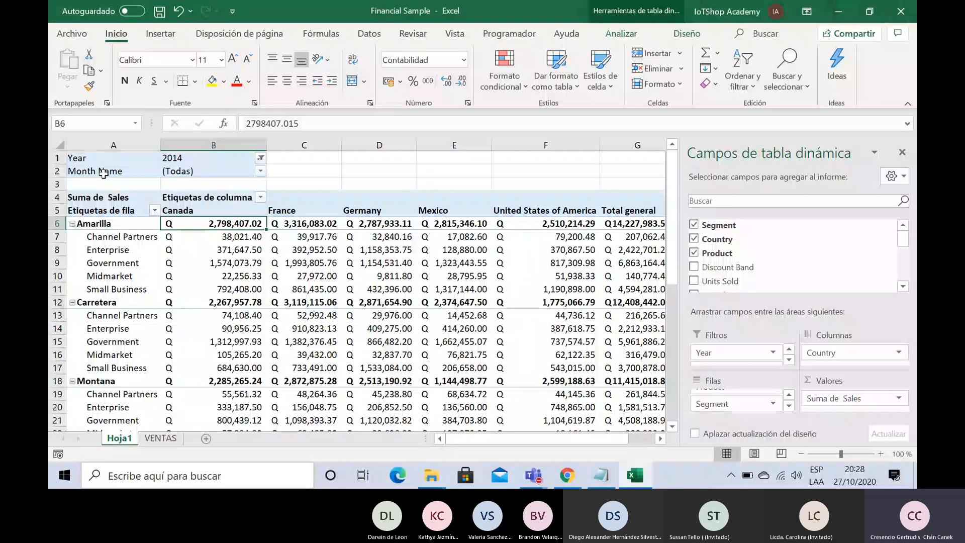
Filter the pivot table's Month Name field to January only, with multiple selection enabled.
left_click(260, 171)
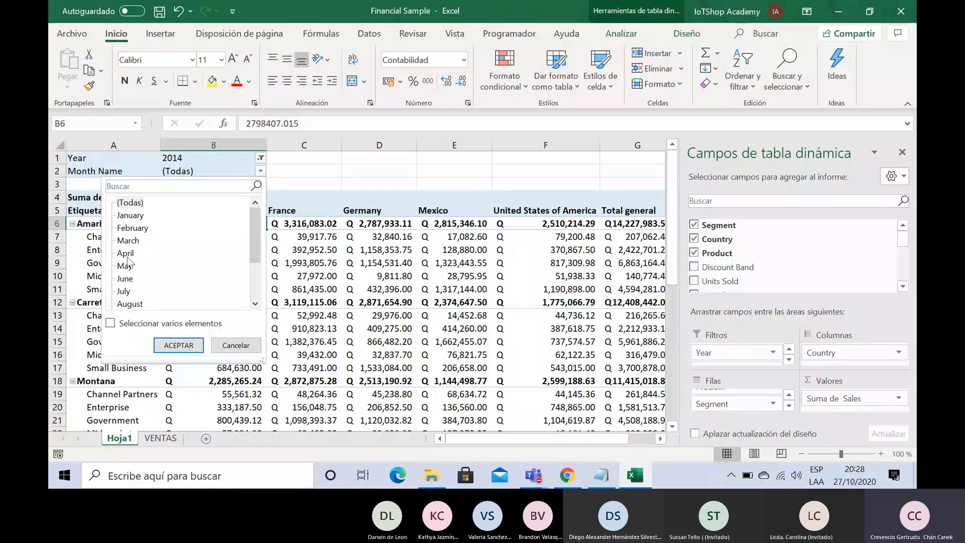
left_click(112, 321)
left_click(120, 203)
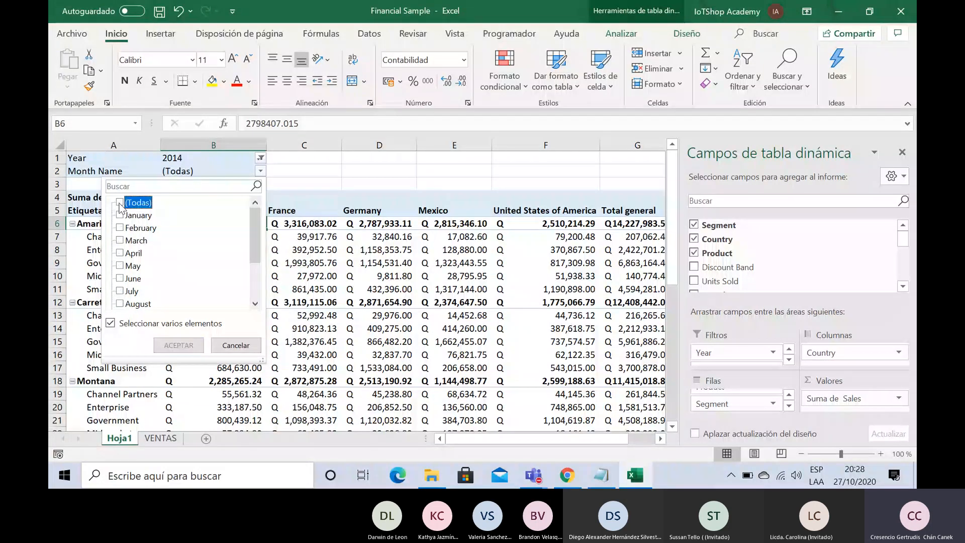
left_click(120, 215)
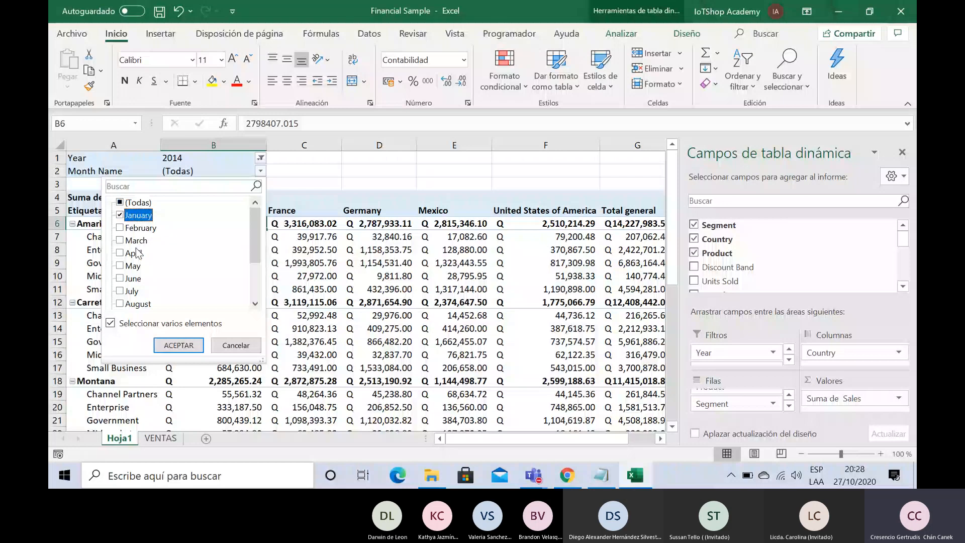
left_click(176, 347)
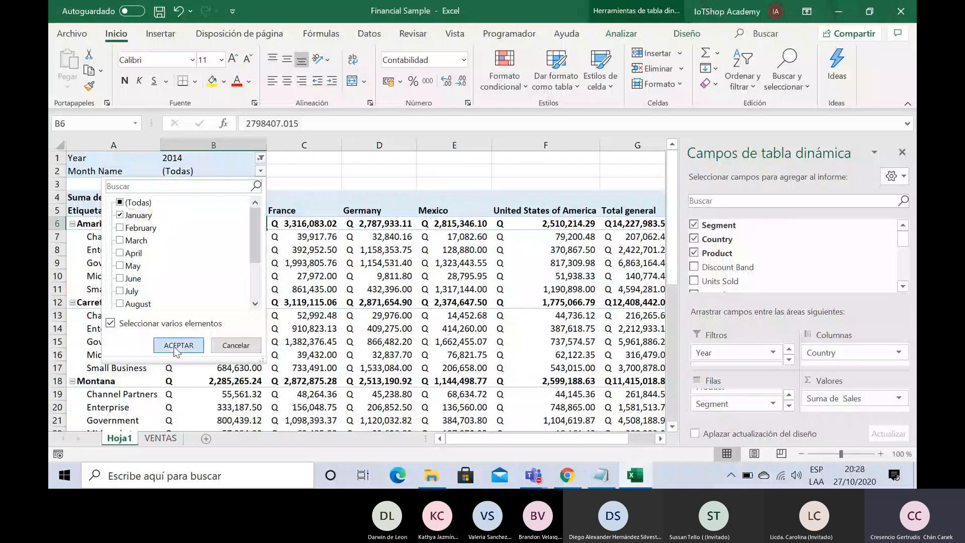
Examine Canada's January 2014 sales for Amarilla and its Enterprise and Government segments.
left_click(228, 235)
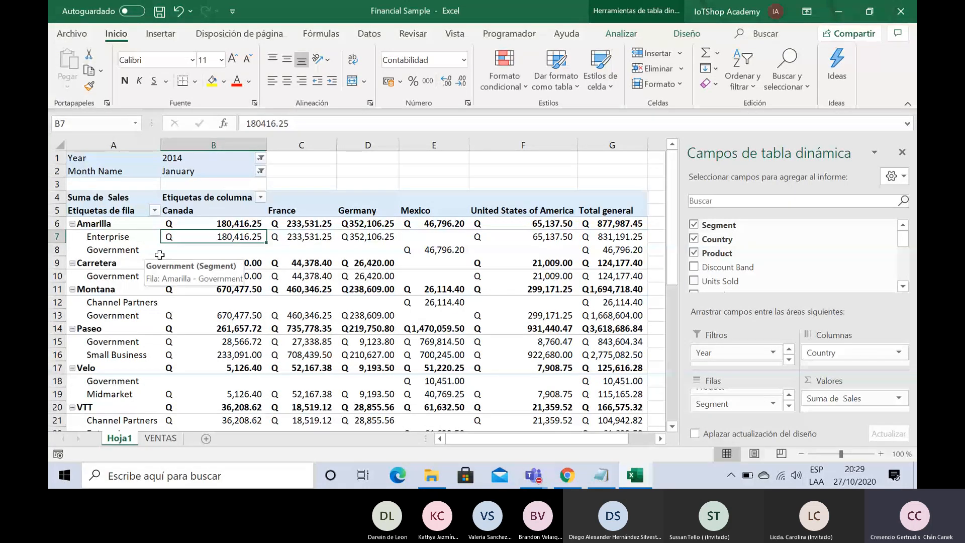
left_click(226, 227)
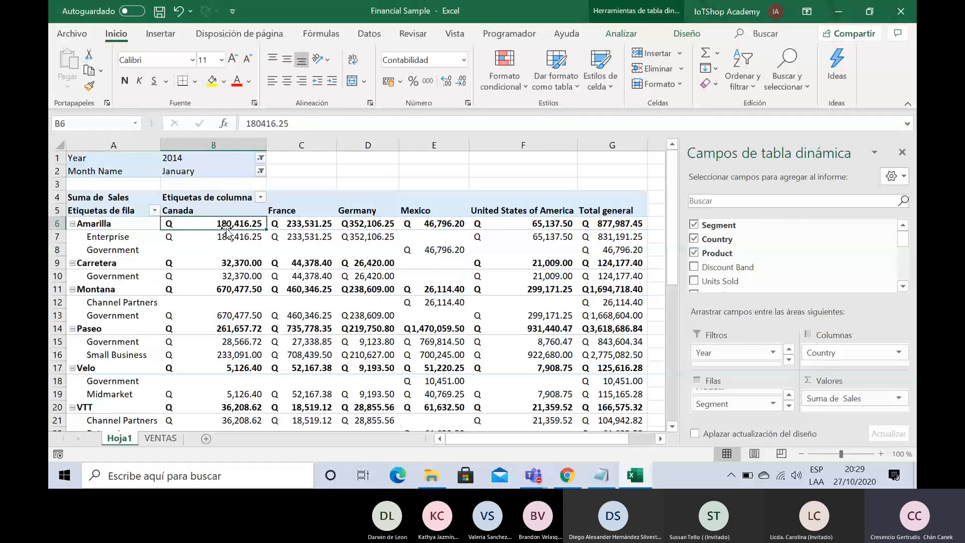
key("Left")
left_click(226, 229)
key("Down")
key("Down")
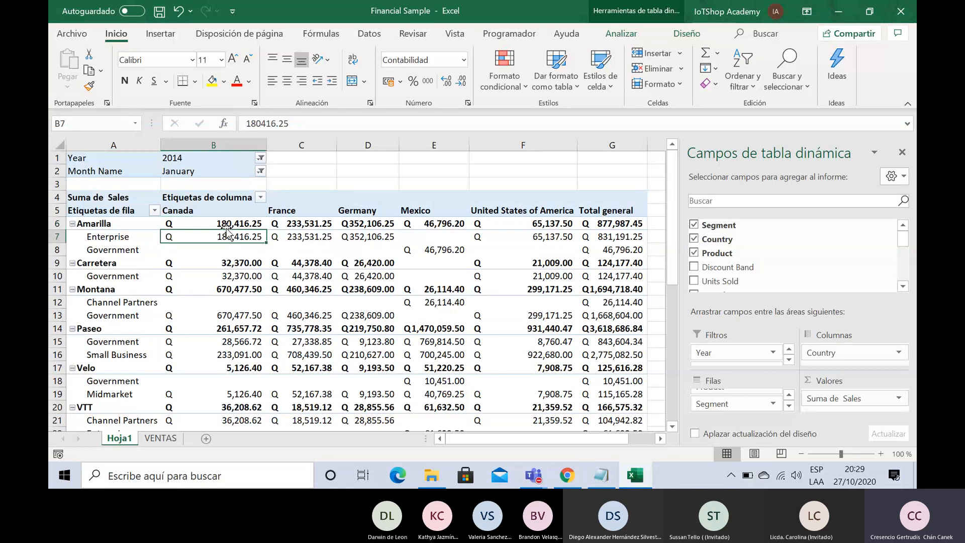
Compare the Enterprise and Government sales cells for Amarilla in the Canada column.
left_click(228, 233)
key("Down")
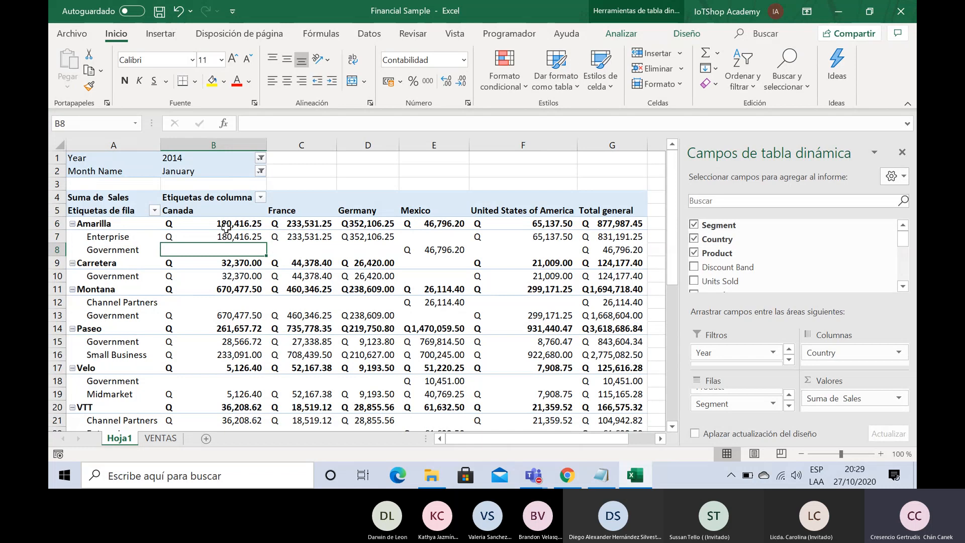
left_click(228, 233)
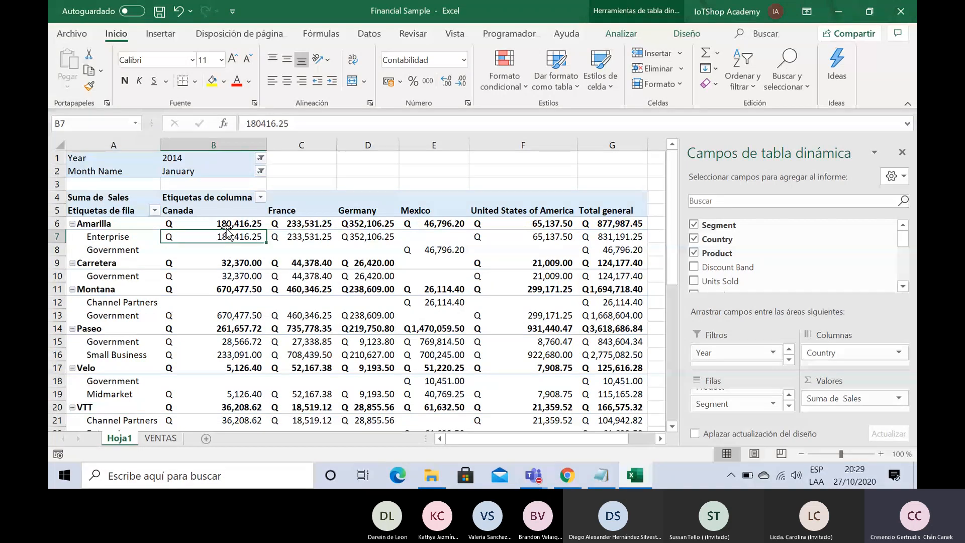
key("Down")
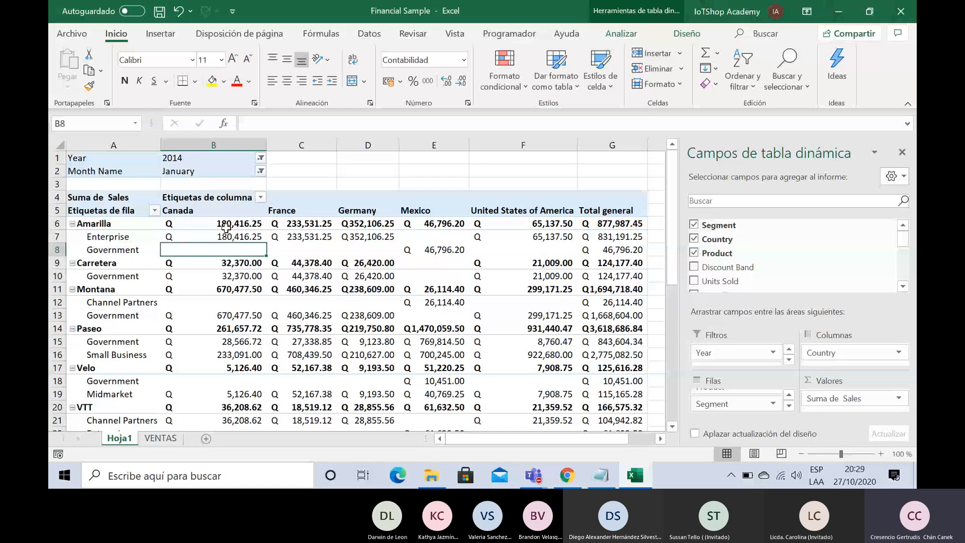
left_click(228, 233)
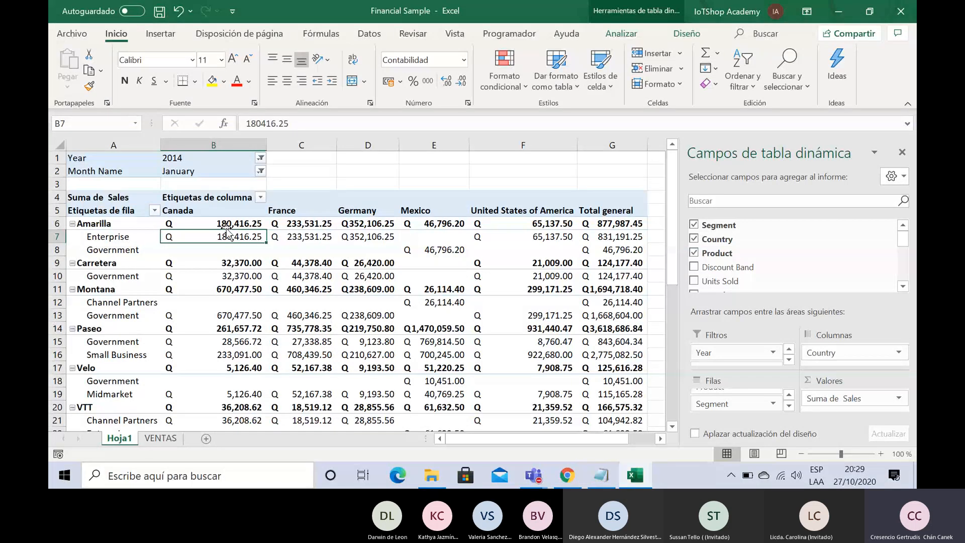
key("Left")
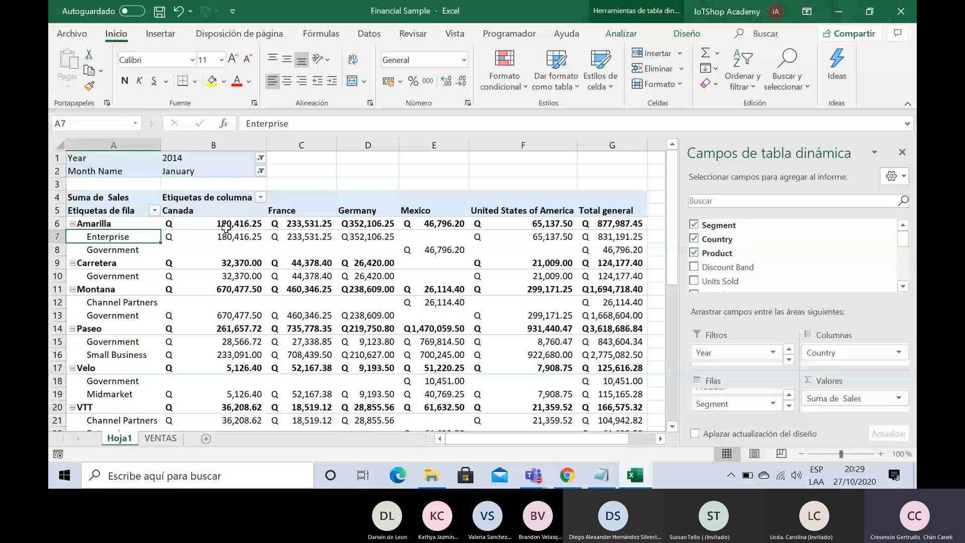
key("Right")
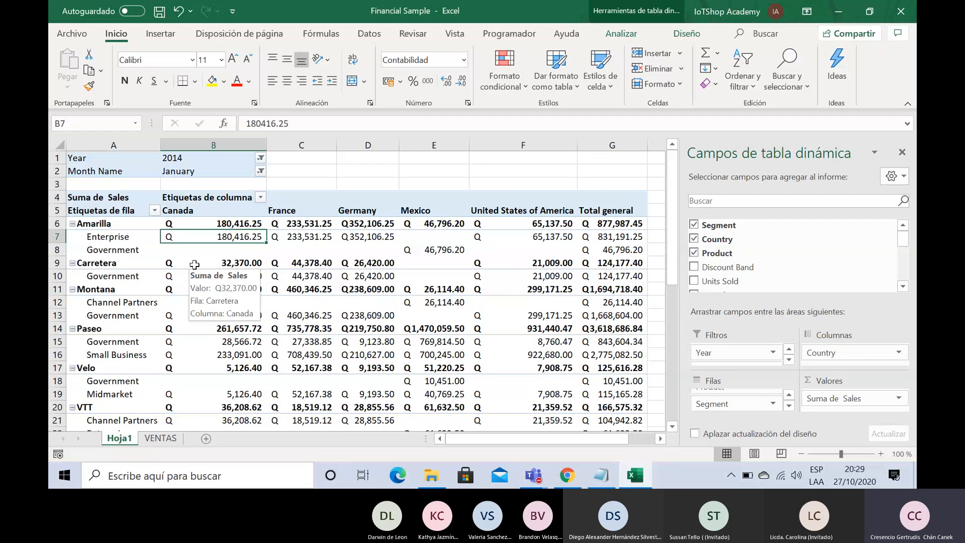
left_click(235, 247)
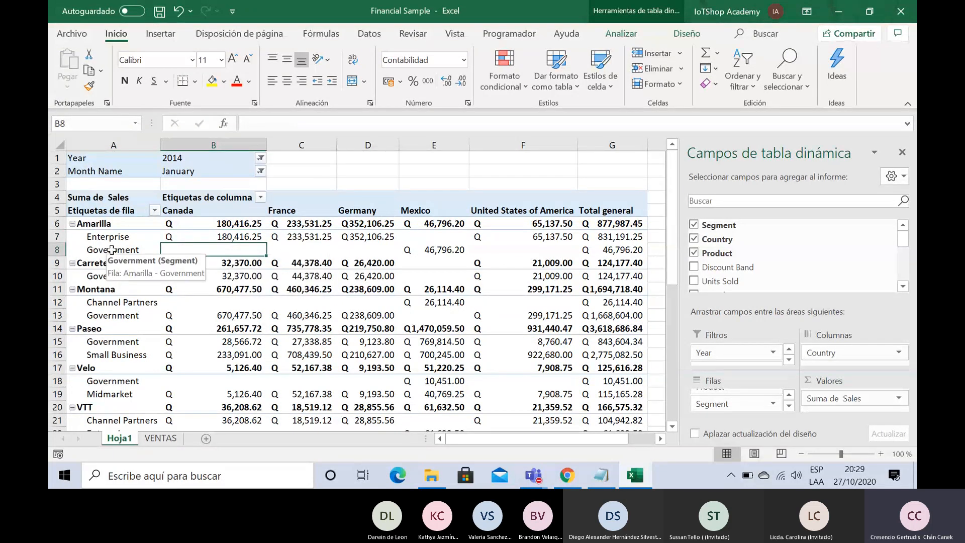
left_click(112, 250)
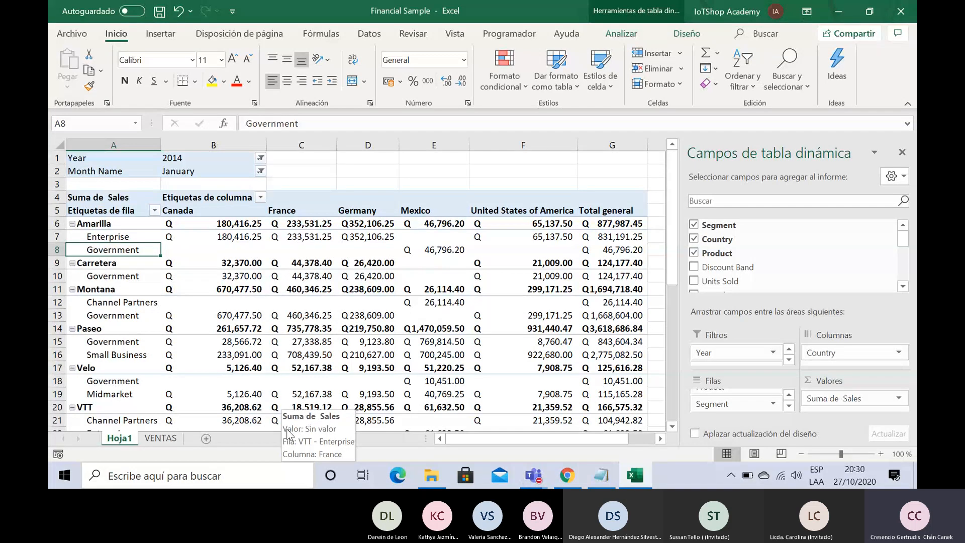
Compare Amarilla's January 2014 Government sales across Canada, France, Germany and Mexico.
key("Right")
key("Right")
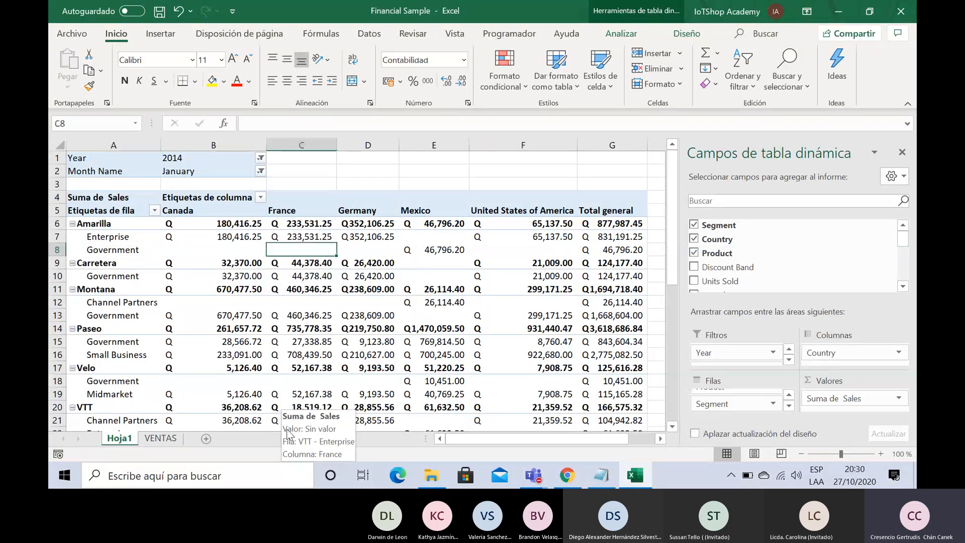
key("Right")
key("Right")
key("Right")
key("Left")
key("Left")
key("Left")
key("Left")
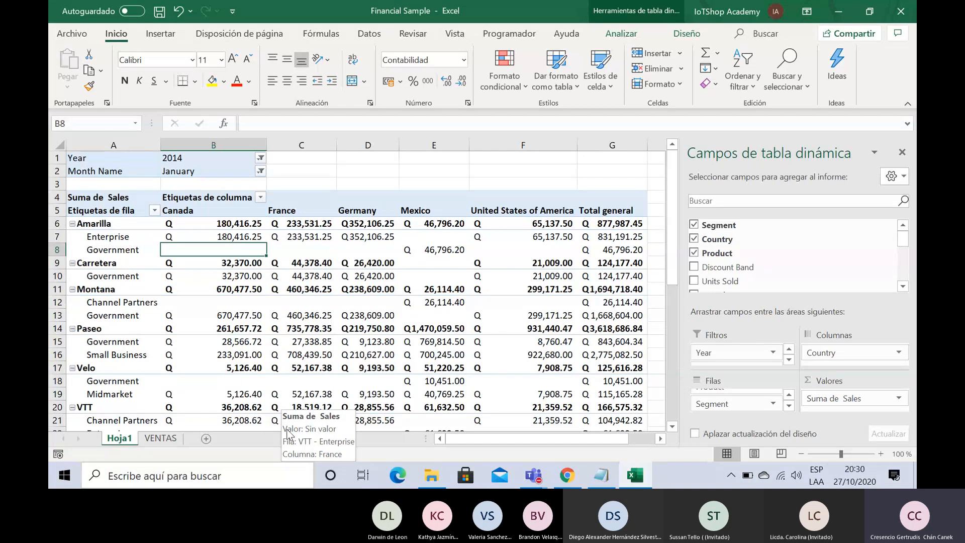
key("Right")
key("Right")
key("Right")
key("Left")
key("Left")
key("Left")
key("Right")
key("Right")
key("Right")
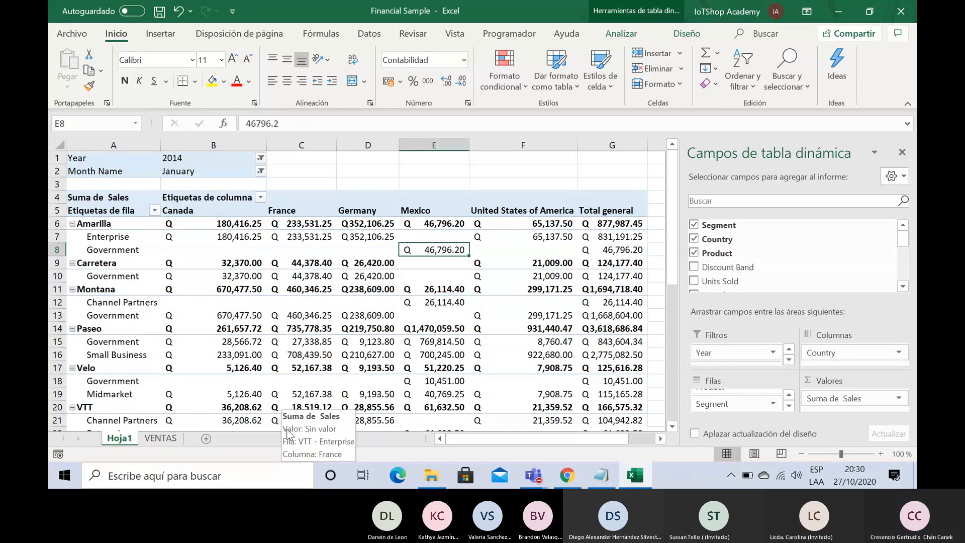
key("Left")
key("Left")
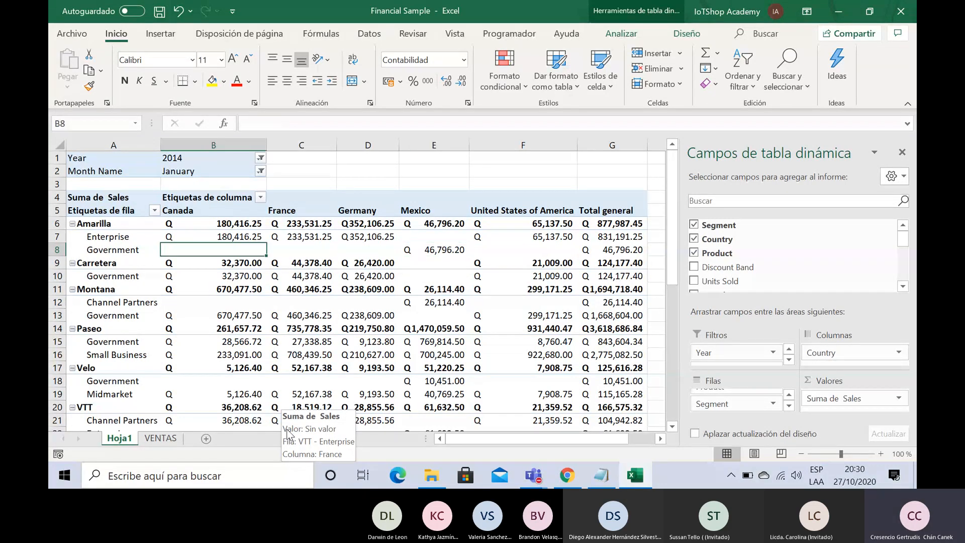
key("Right")
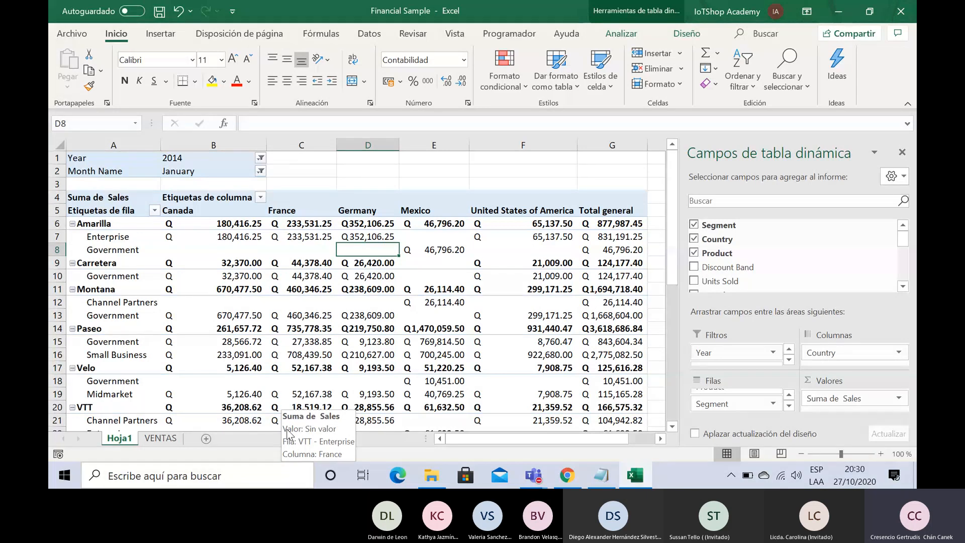
key("Right")
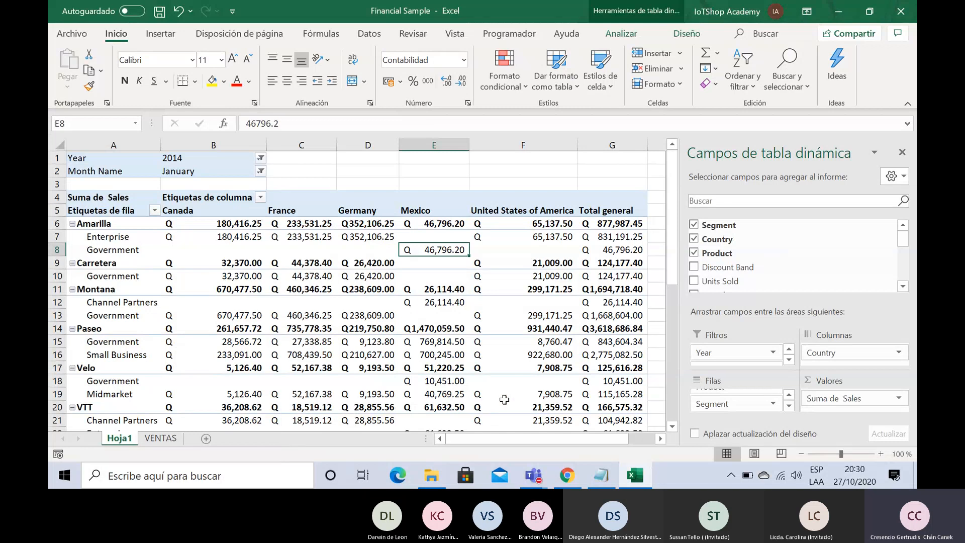
Review the source sales records on the VENTAS sheet and return to the pivot table on Hoja1.
mouse_move(673, 257)
left_mouse_down()
mouse_move(674, 330)
mouse_move(676, 243)
mouse_move(676, 290)
mouse_move(674, 252)
left_mouse_up()
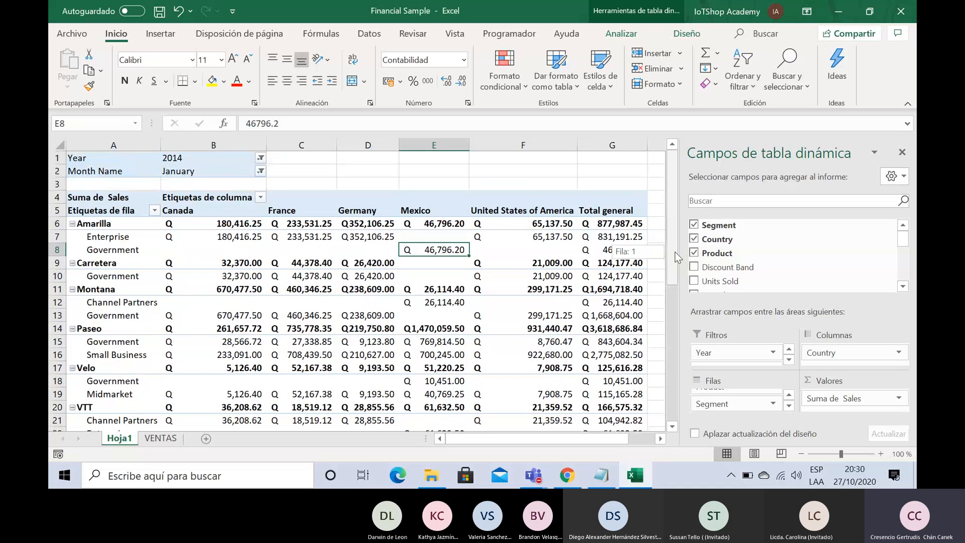
left_click_drag(675, 252, 677, 216)
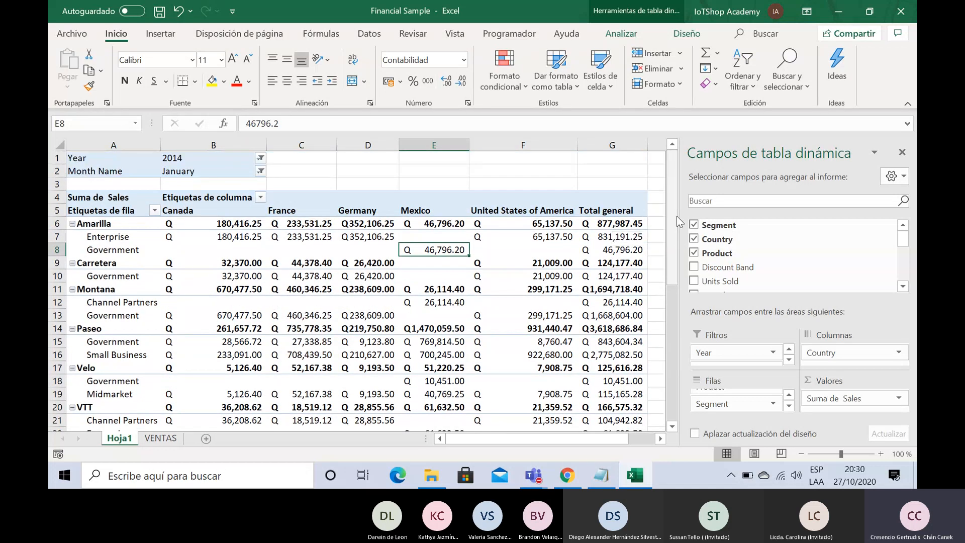
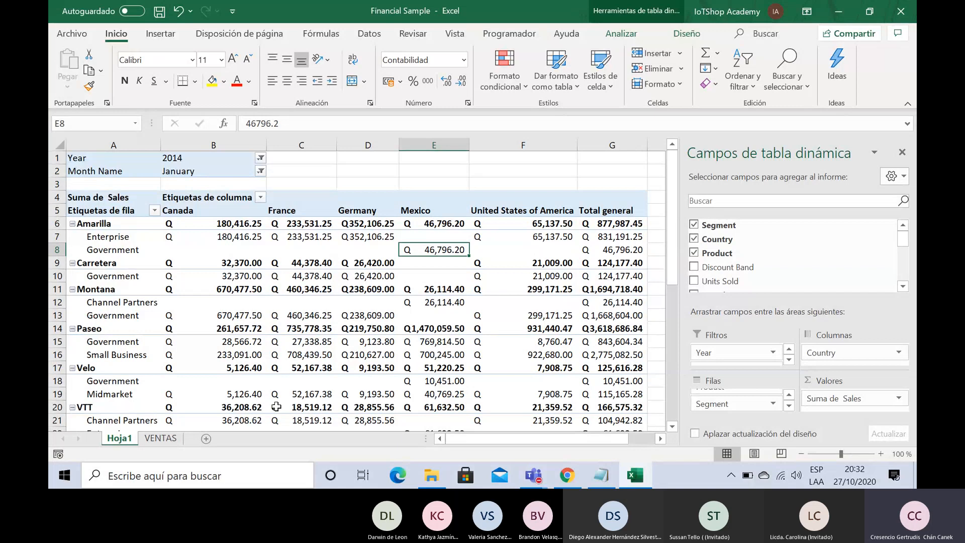
left_click(164, 439)
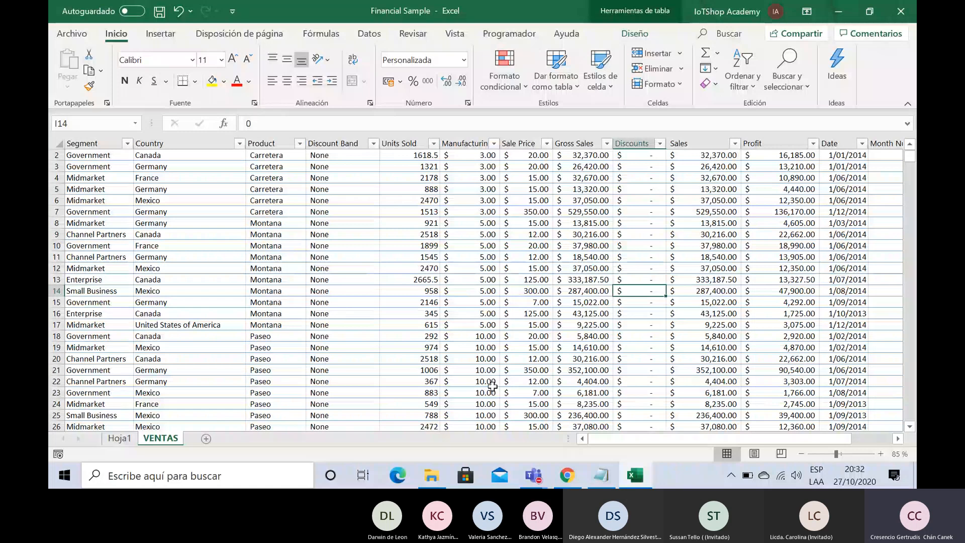
left_click(119, 439)
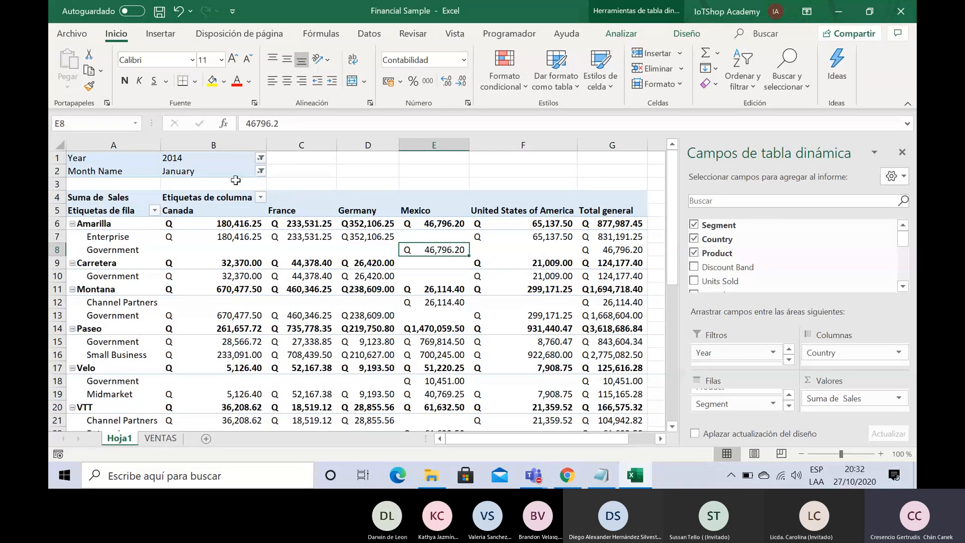
Change the pivot table's Month Name filter from January to May only.
left_click(261, 171)
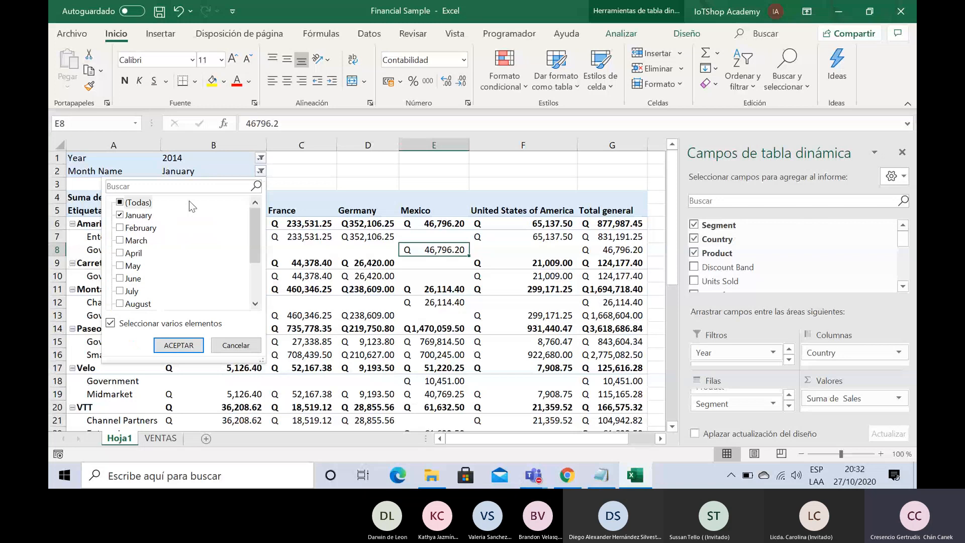
left_click(132, 215)
left_click(133, 266)
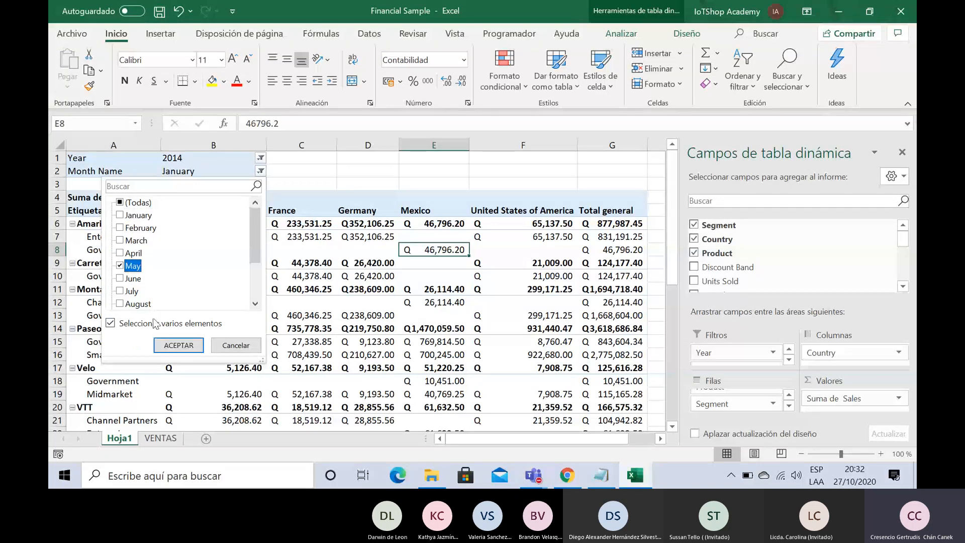
left_click(178, 346)
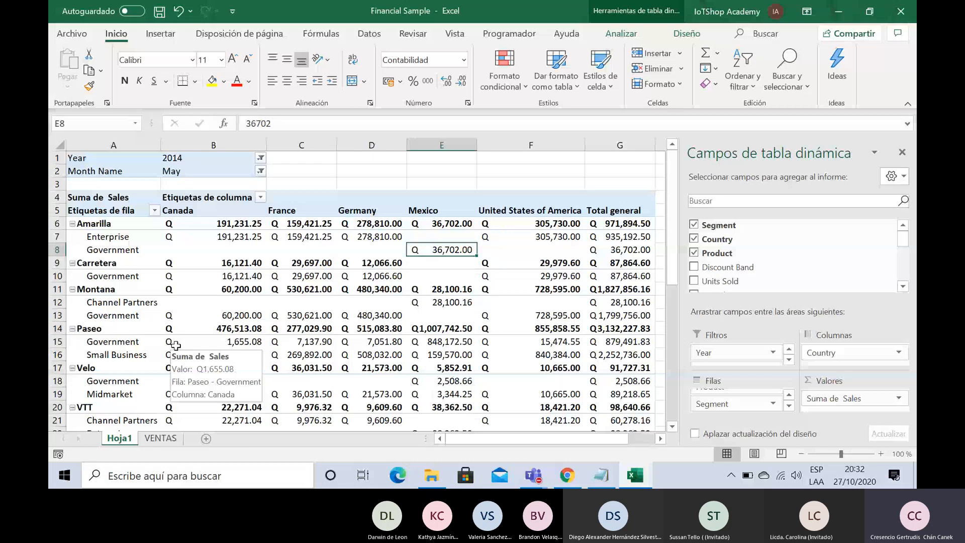
Examine Canada's May 2014 sales from Carretera's Government segment down through the Velo subtotal.
left_click(242, 274)
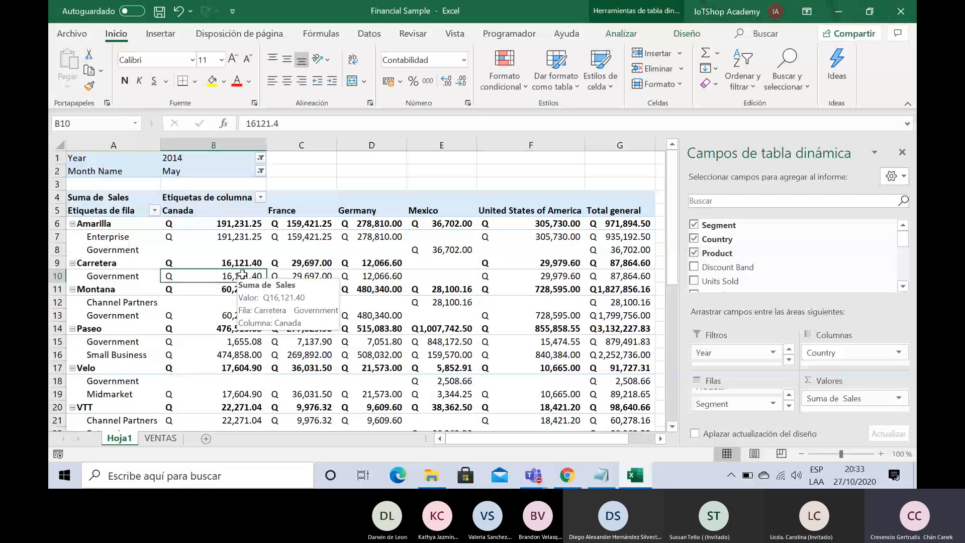
key("Down")
key("Down")
key("Down")
key("Down")
key("Down")
key("Down")
key("Down")
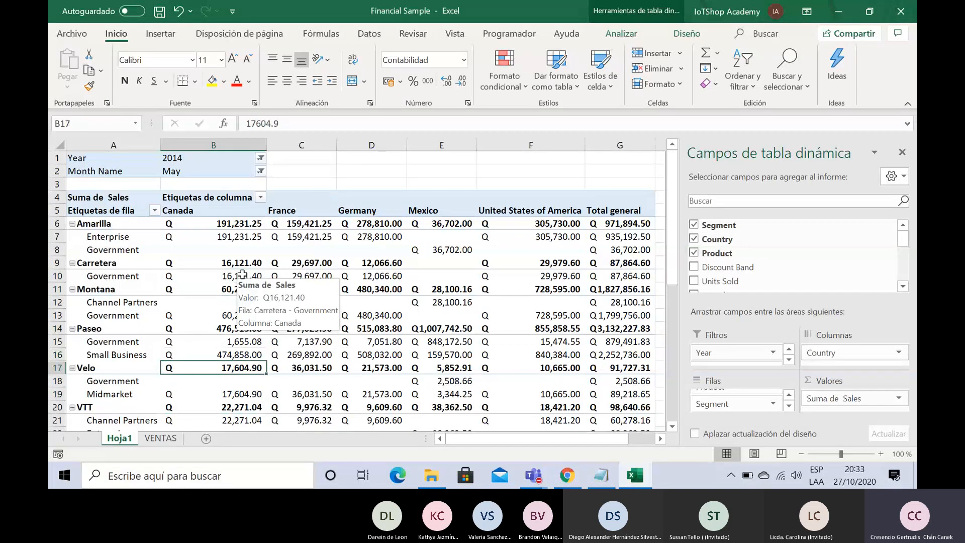
key("Up")
key("Up")
left_click(241, 274)
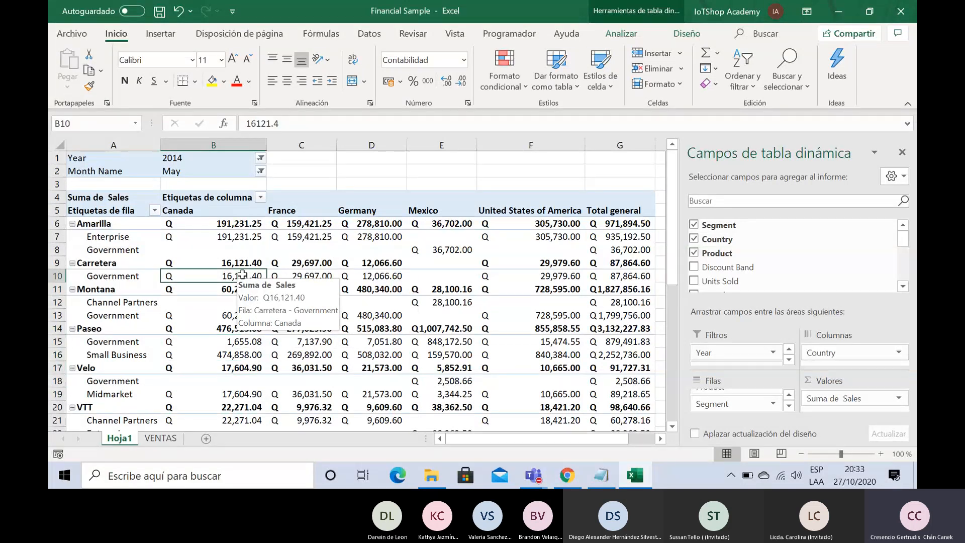
Examine Amarilla's May 2014 Enterprise and Government segments and Canada's subtotals for Amarilla and Carretera.
key("Left")
key("Up")
key("Up")
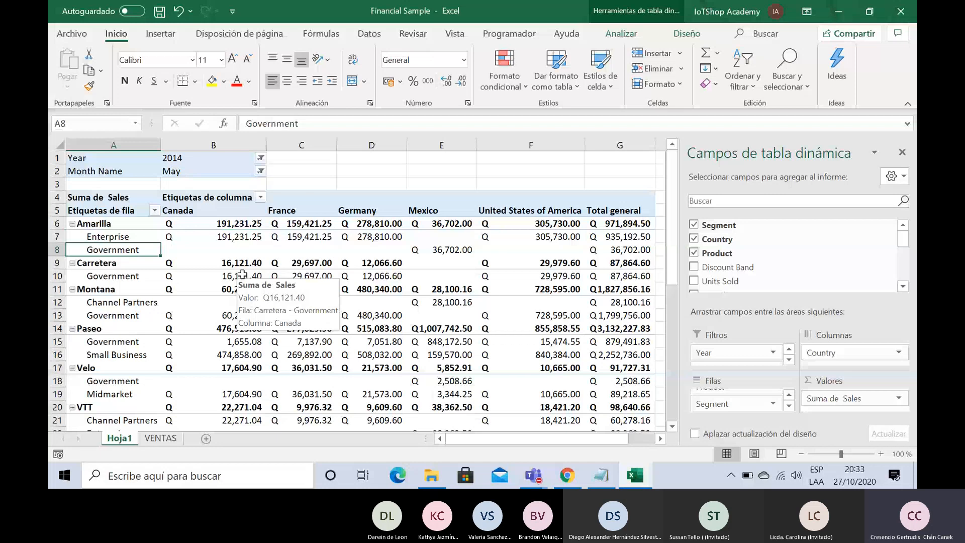
key("Right")
key("Right")
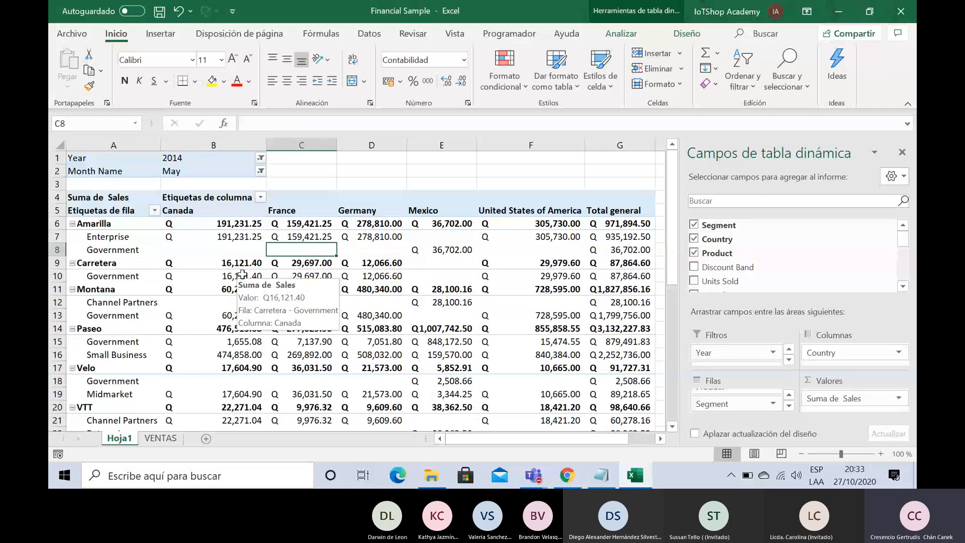
key("Left")
key("Left")
key("Up")
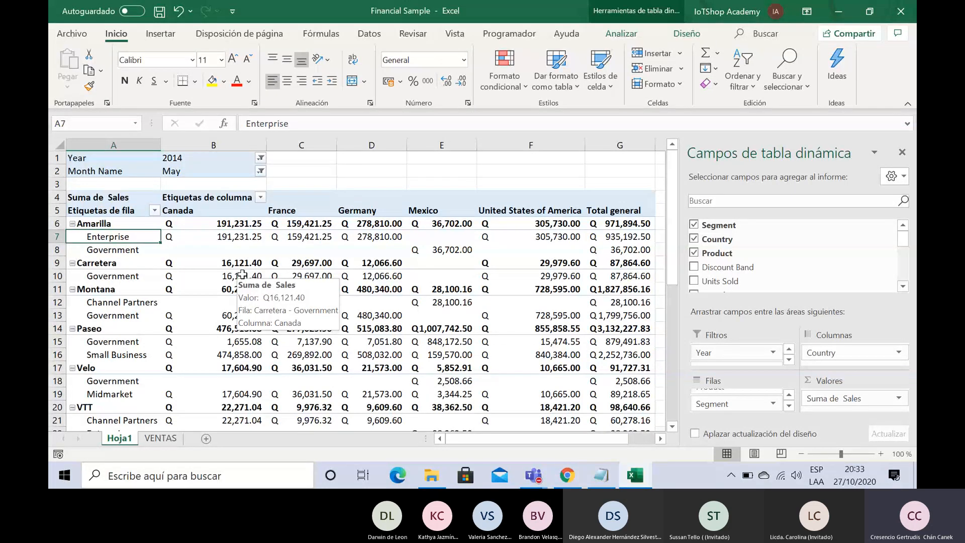
key("Up")
key("Right")
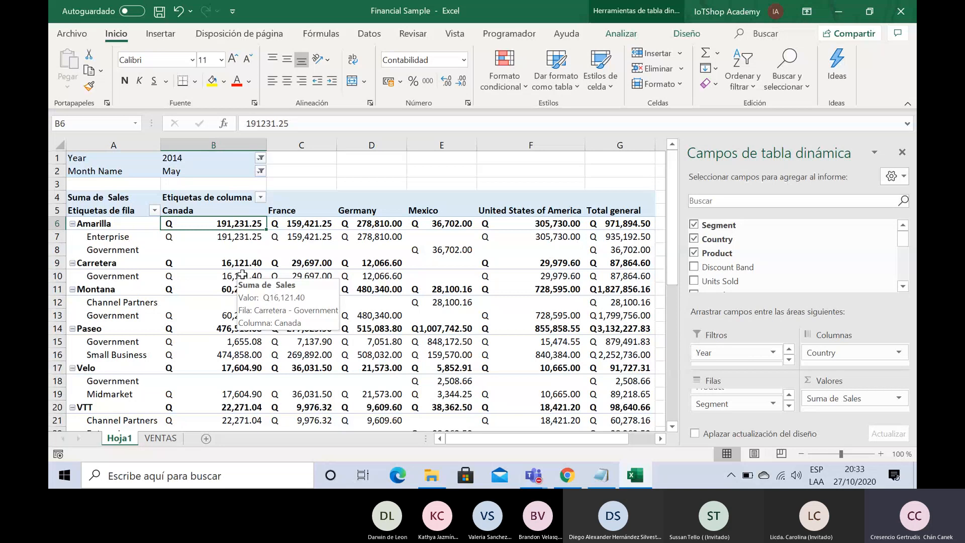
key("Down")
key("Down")
key("Down")
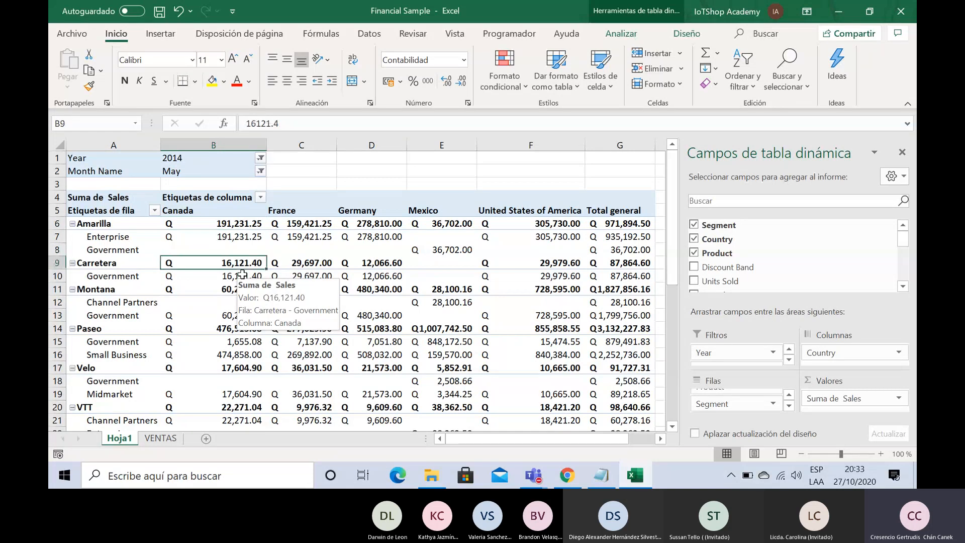
Examine May 2014 sales across the other countries, including Paseo in Germany and Mexico's figures down to VTT.
key("Right")
key("Right")
key("Right")
key("Right")
key("Down")
key("Down")
key("Down")
key("Down")
key("Down")
key("Left")
key("Left")
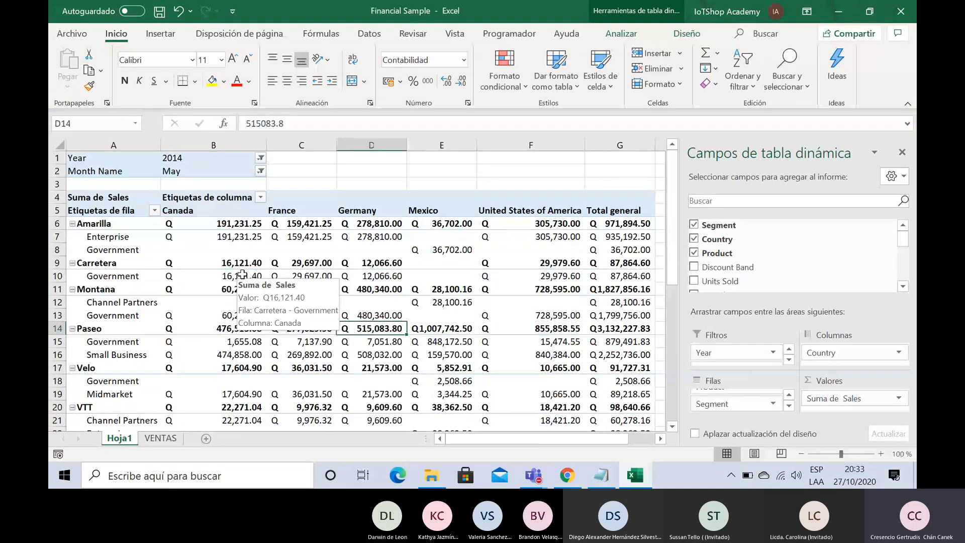
key("Right")
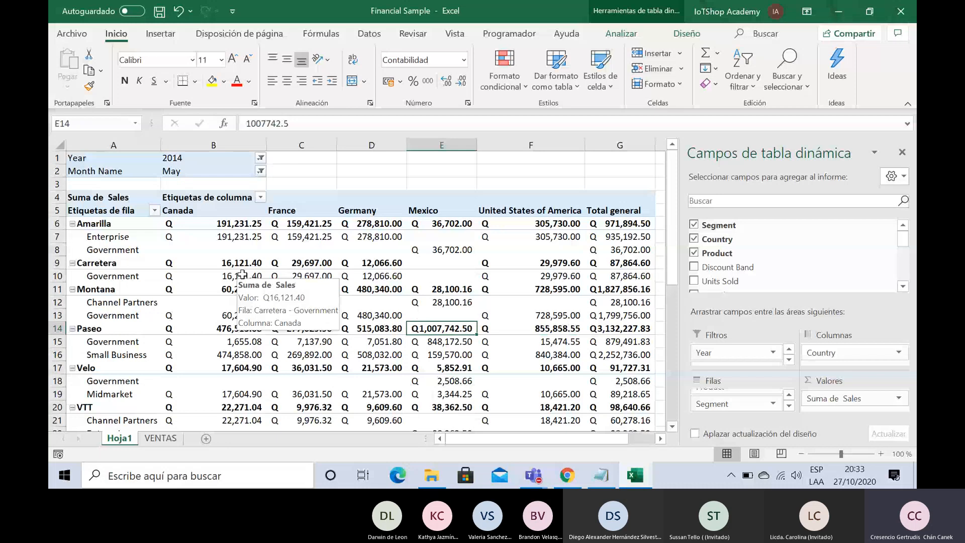
key("Down")
key("Down")
key("Down")
key("Down")
key("Down")
key("Down")
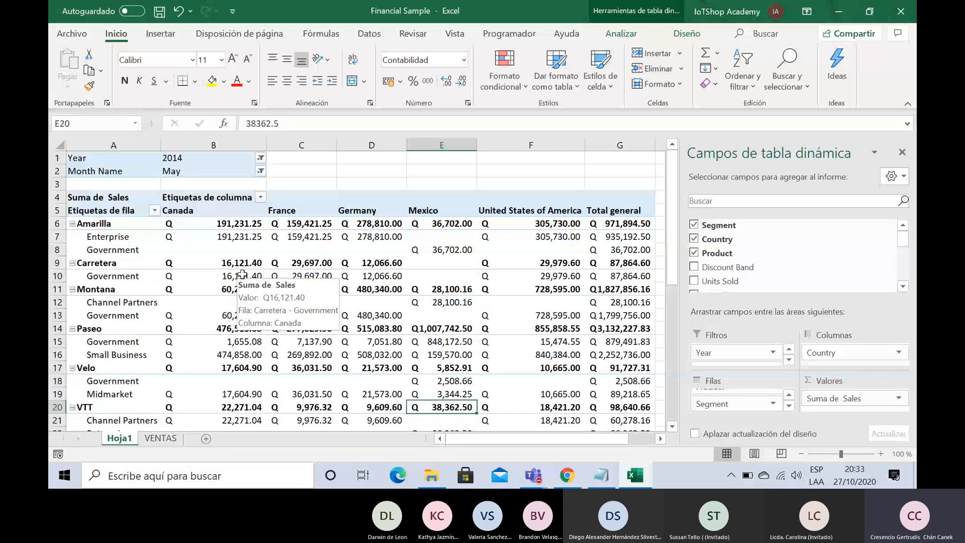
key("Page_Up")
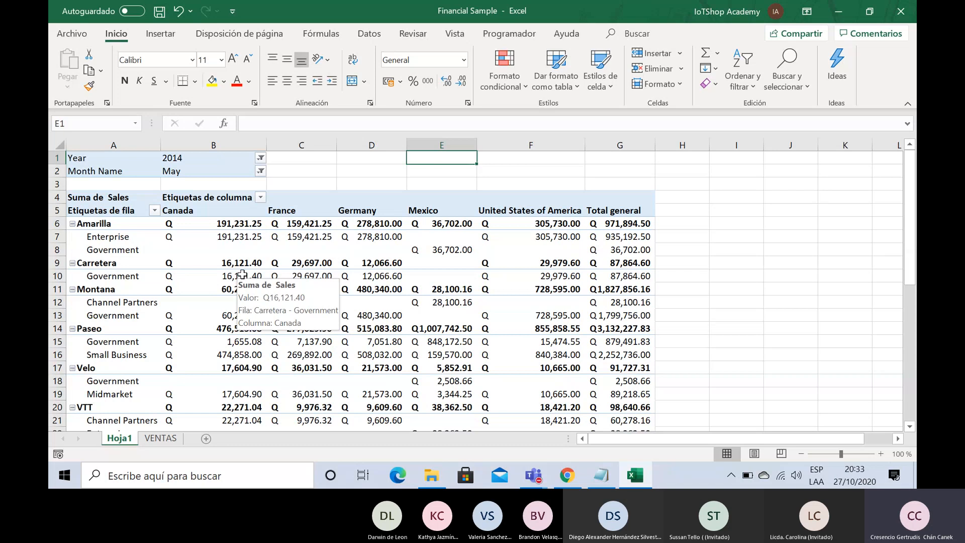
left_click(307, 274)
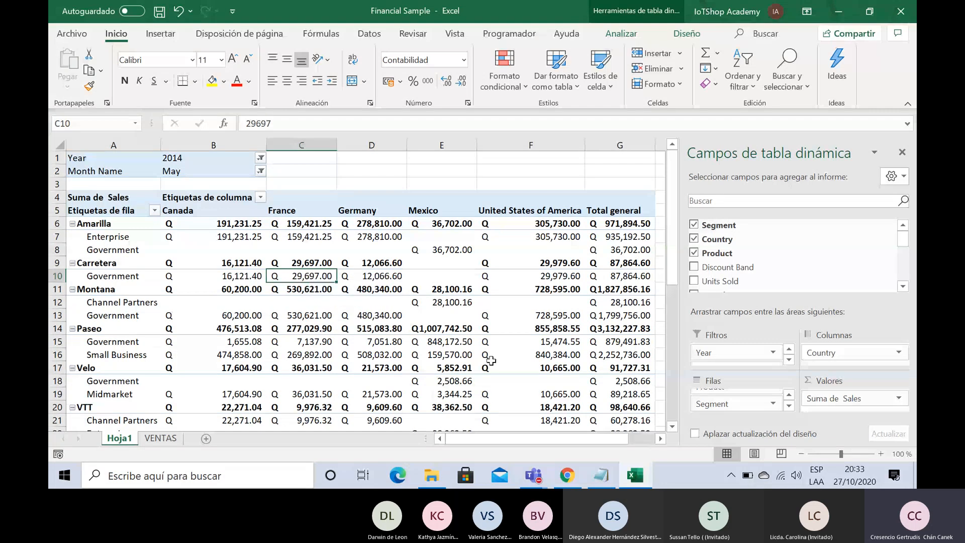
Add the Units Sold field to the pivot table's values, below the sum of Sales.
left_click(491, 358)
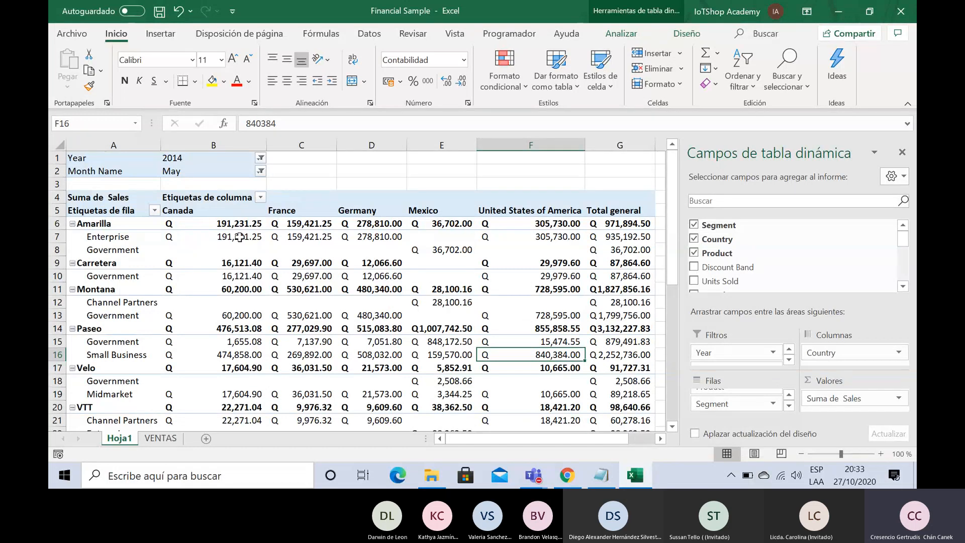
mouse_move(225, 237)
left_click(903, 286)
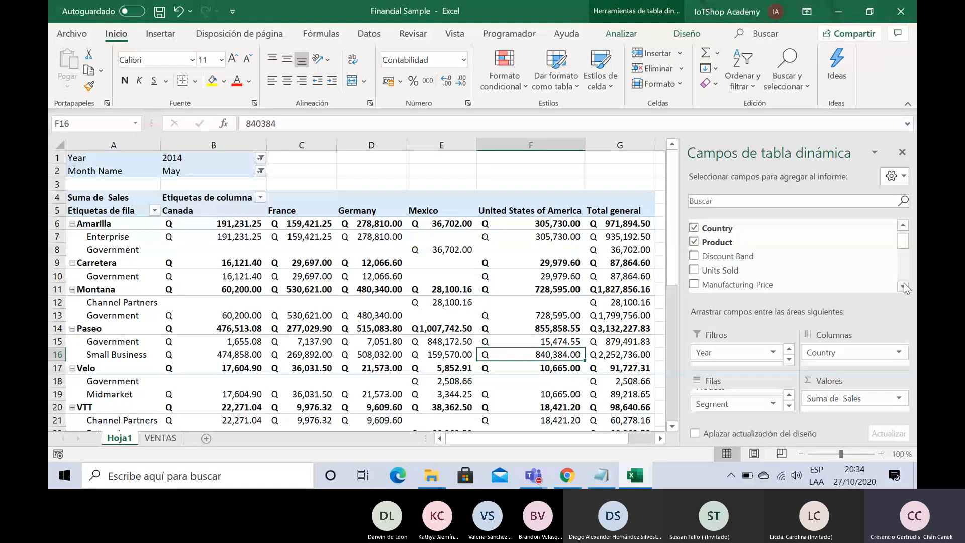
left_click(904, 286)
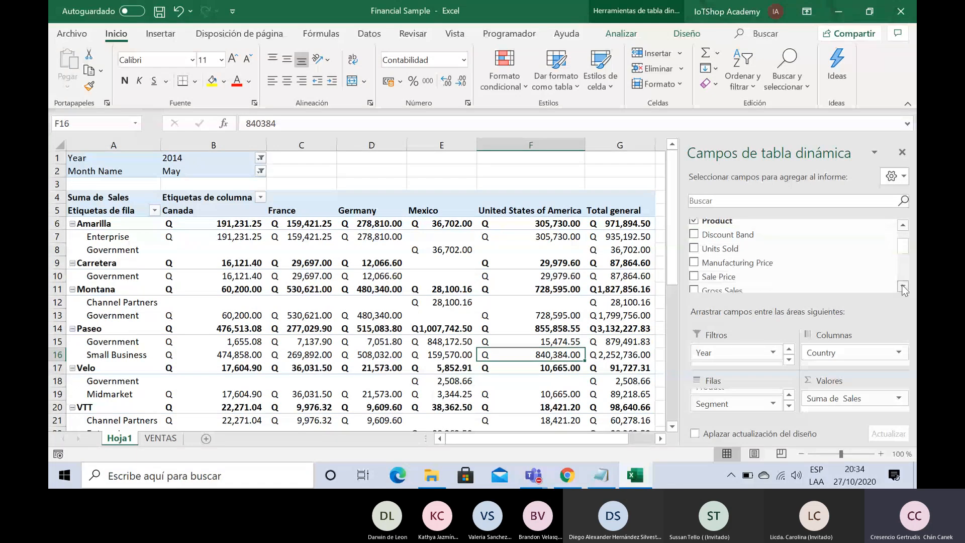
left_click(903, 286)
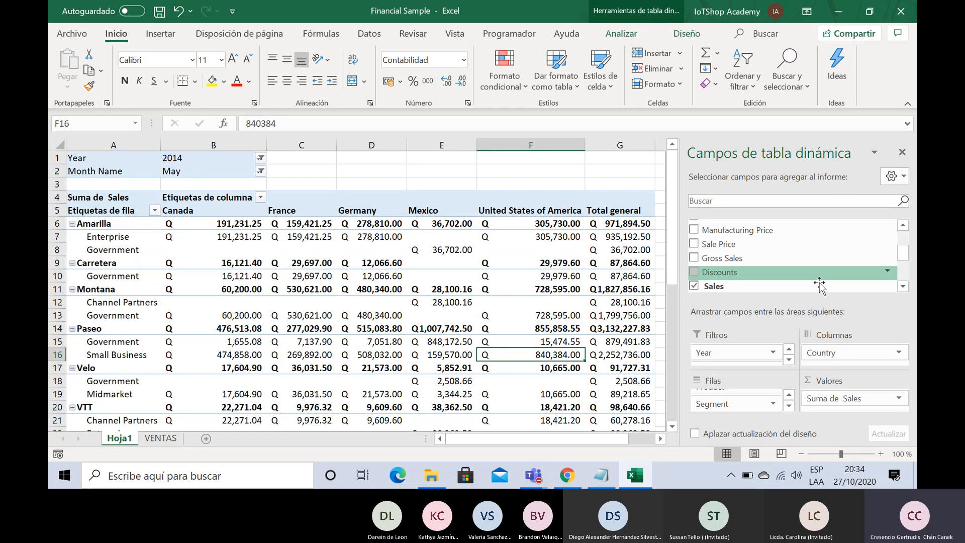
scroll(769, 230, "up", 1)
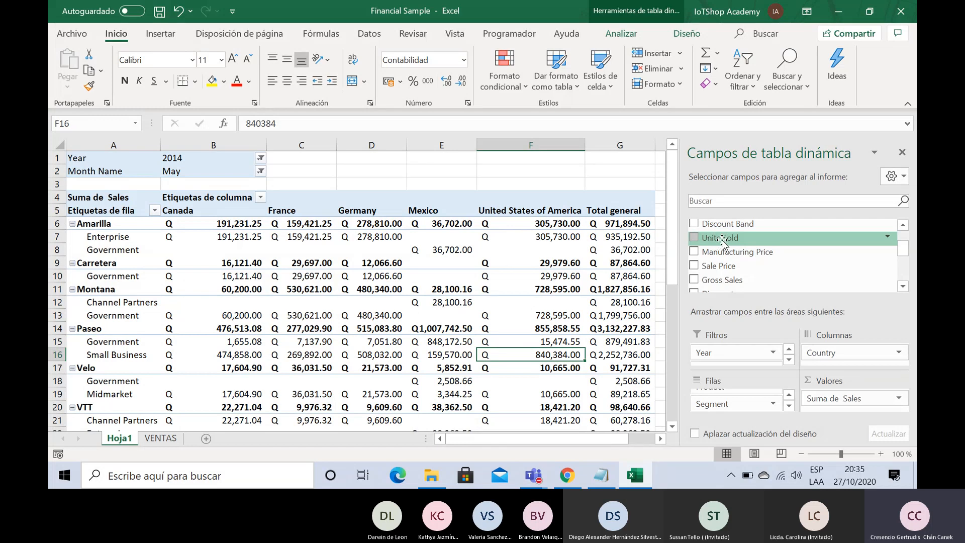
left_click_drag(722, 242, 789, 309)
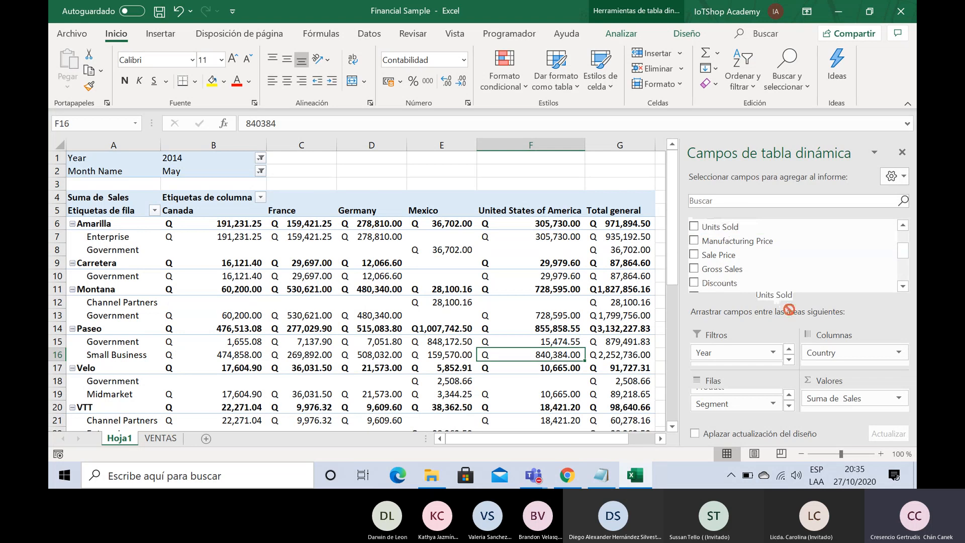
left_click_drag(789, 309, 847, 420)
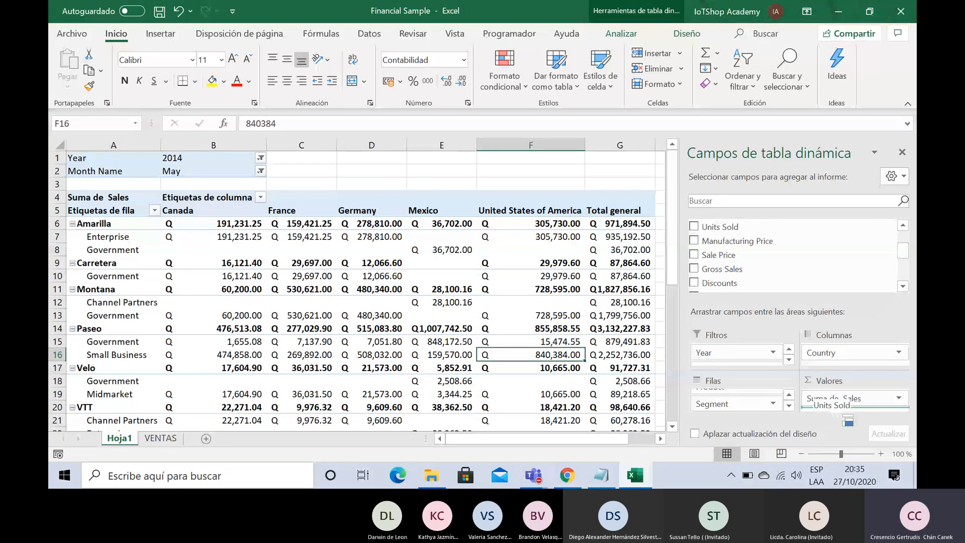
left_click_drag(847, 419, 849, 410)
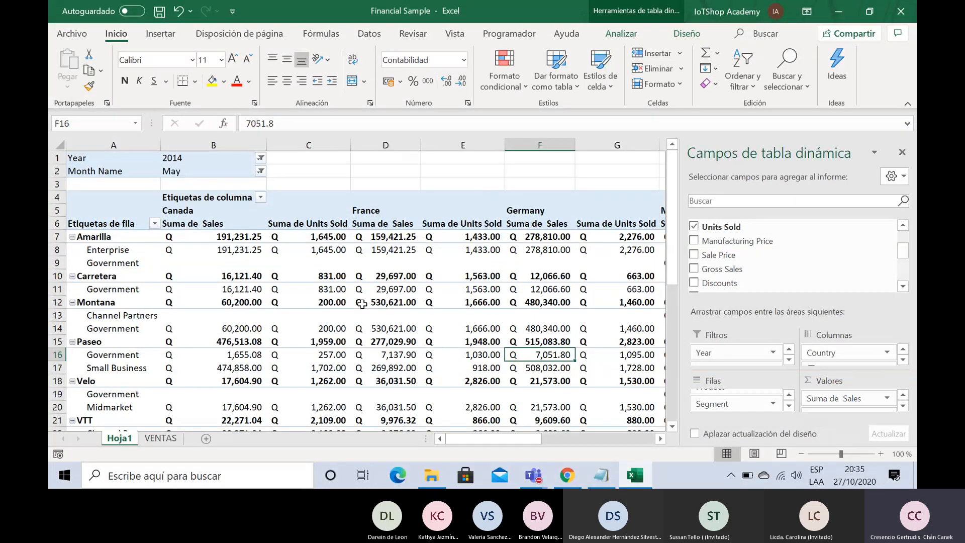
Examine the Sales and Units Sold columns under Canada and France, ending at Amarilla's units sold in France.
left_click(212, 260)
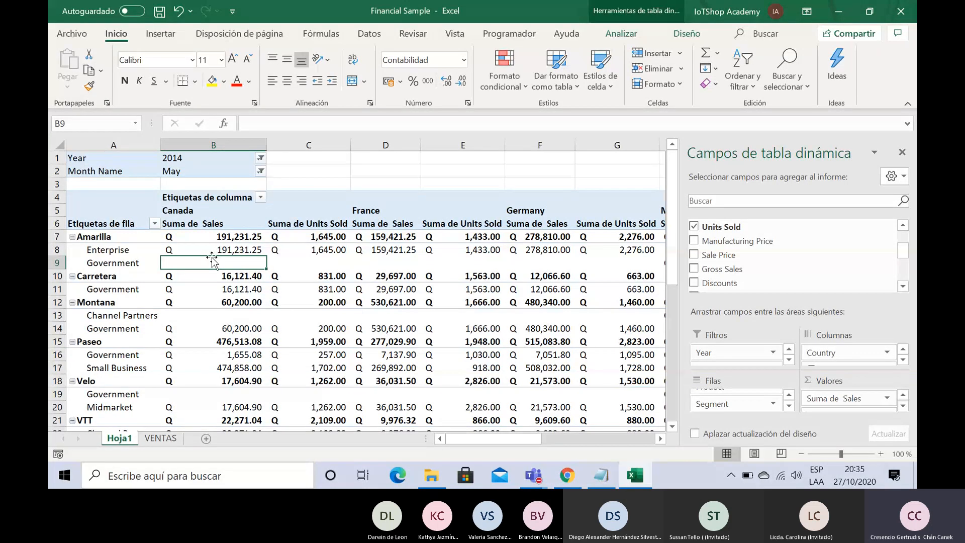
key("Up")
key("Up")
key("Up")
key("Right")
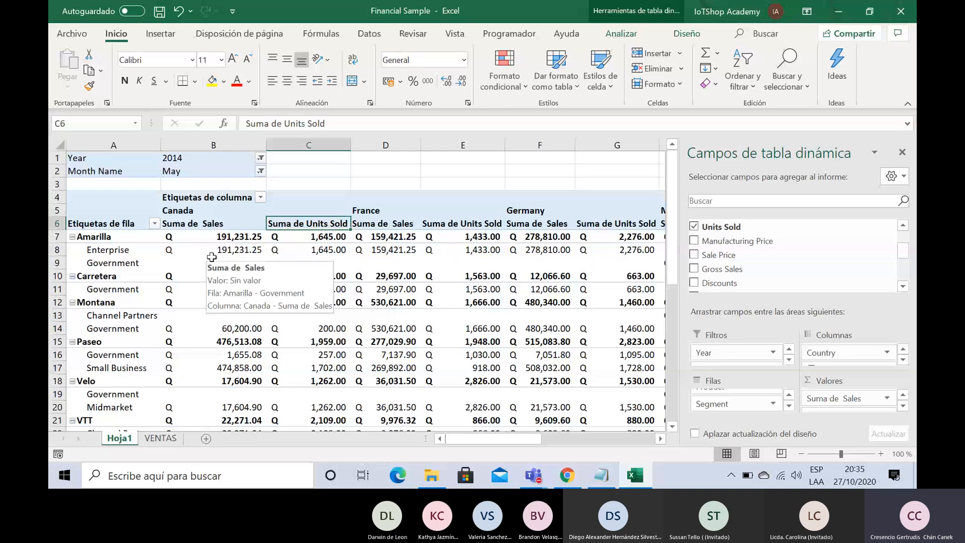
key("Left")
key("Up")
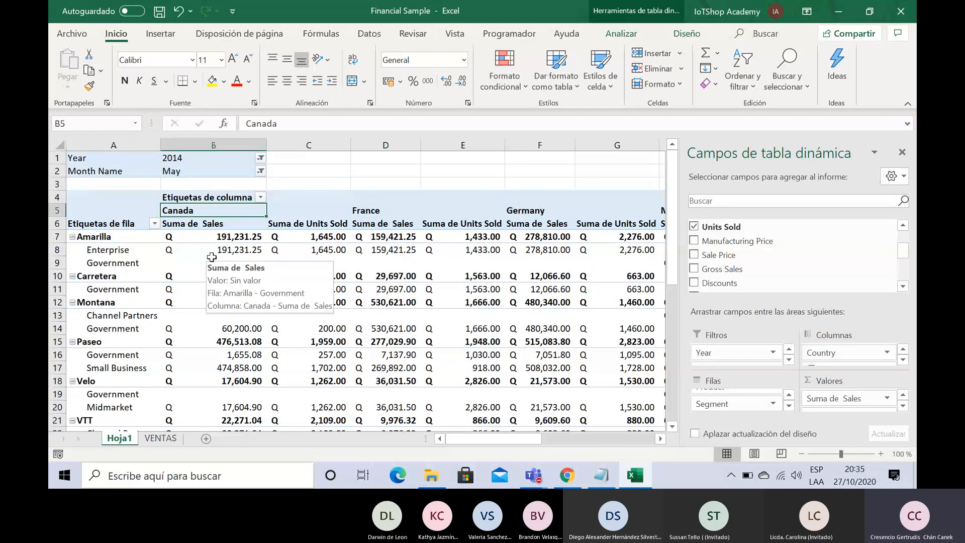
key("Right")
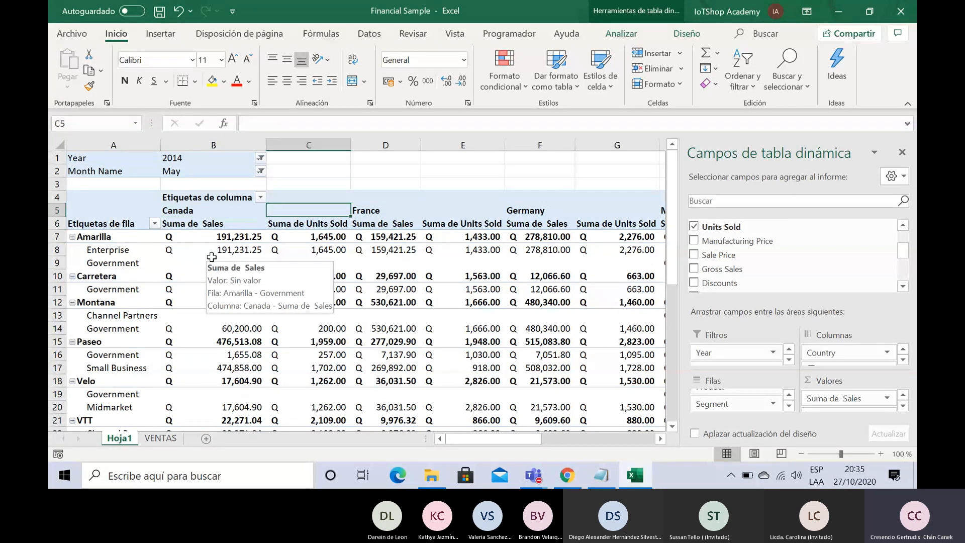
key("Left")
key("Down")
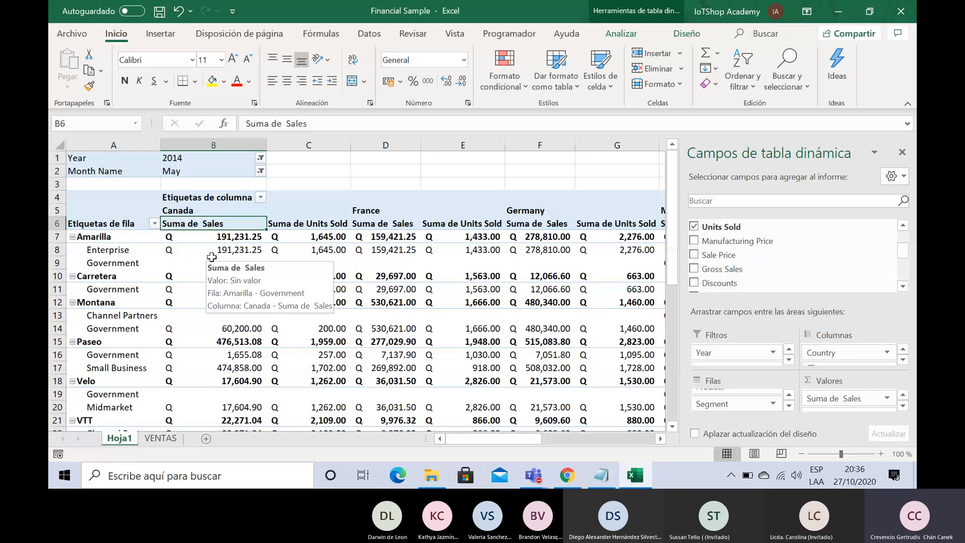
key("Right")
key("Right")
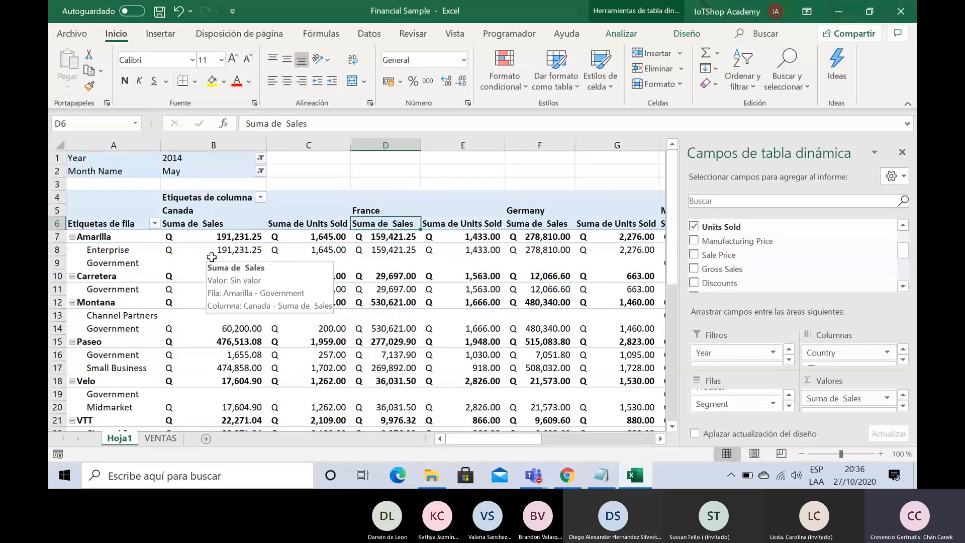
key("Right")
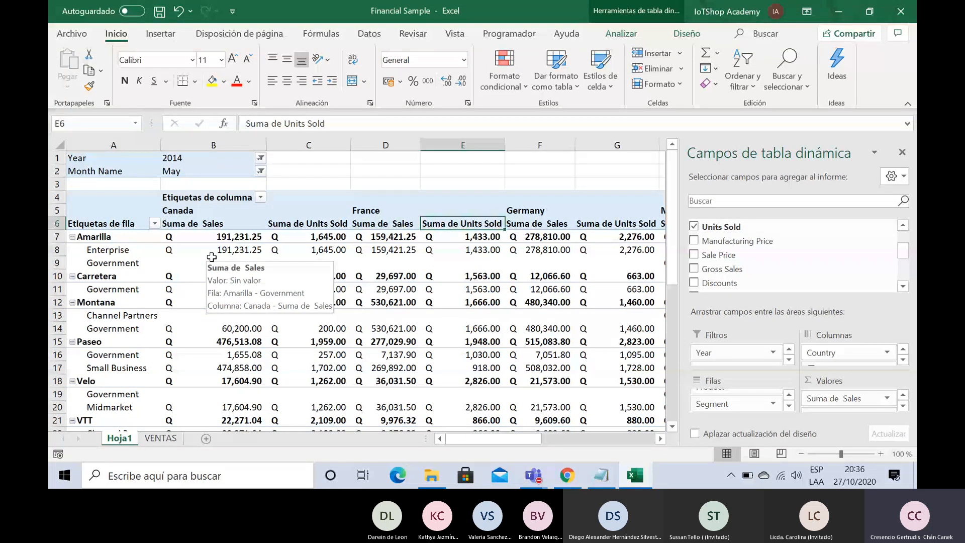
key("Down")
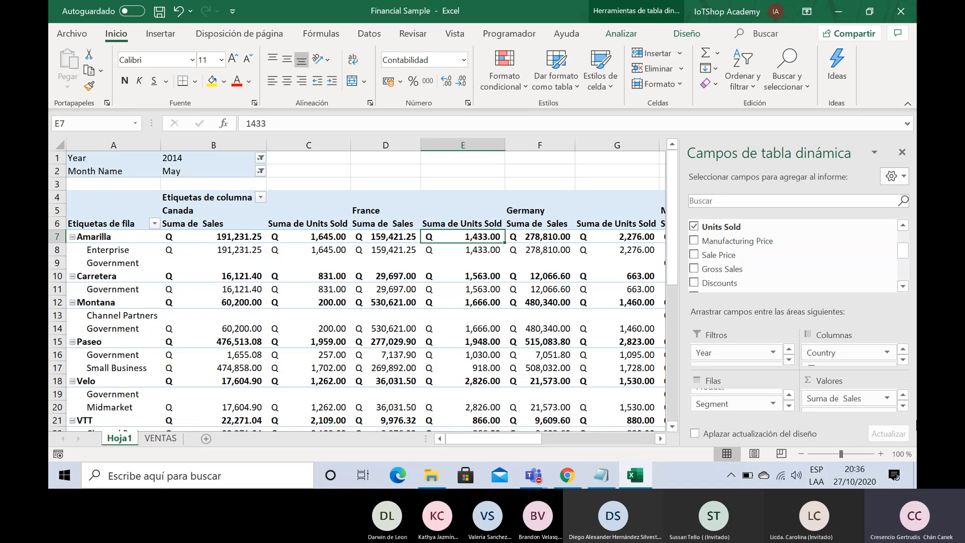
Change the Units Sold value field's summary calculation from Suma to Recuento.
left_click(902, 406)
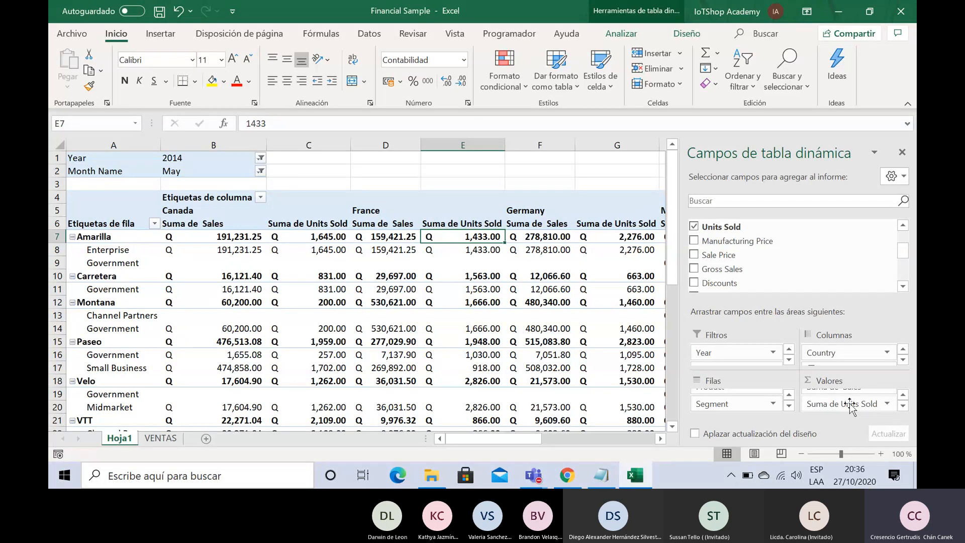
left_click(888, 405)
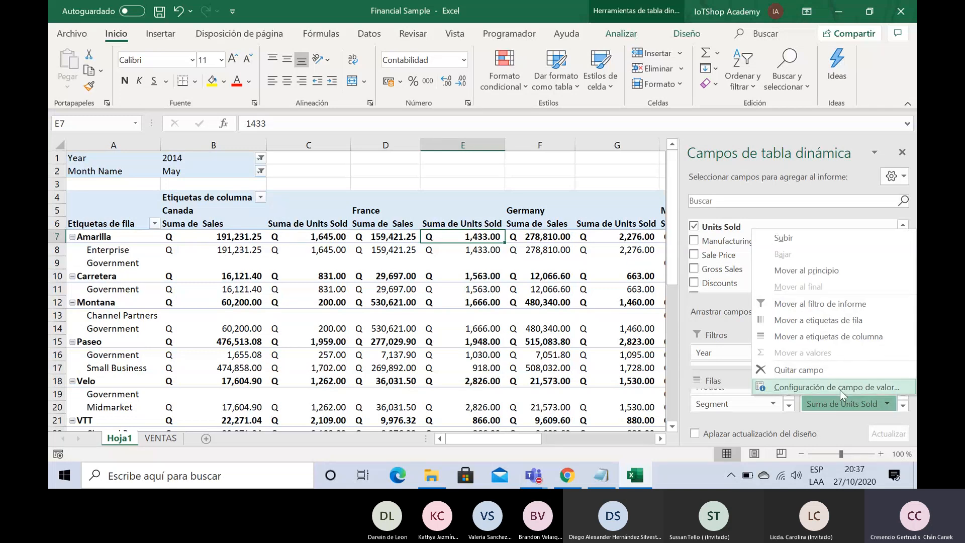
left_click(840, 388)
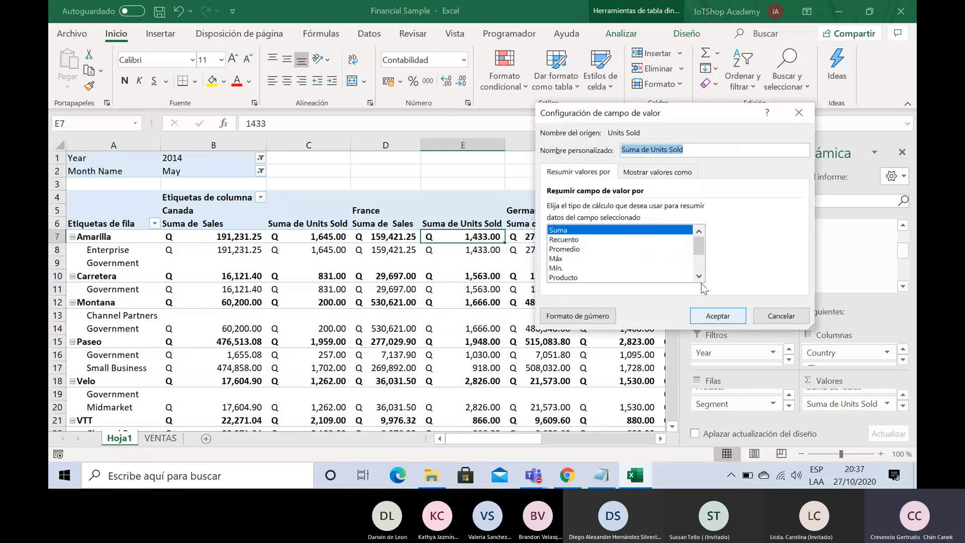
left_click(566, 239)
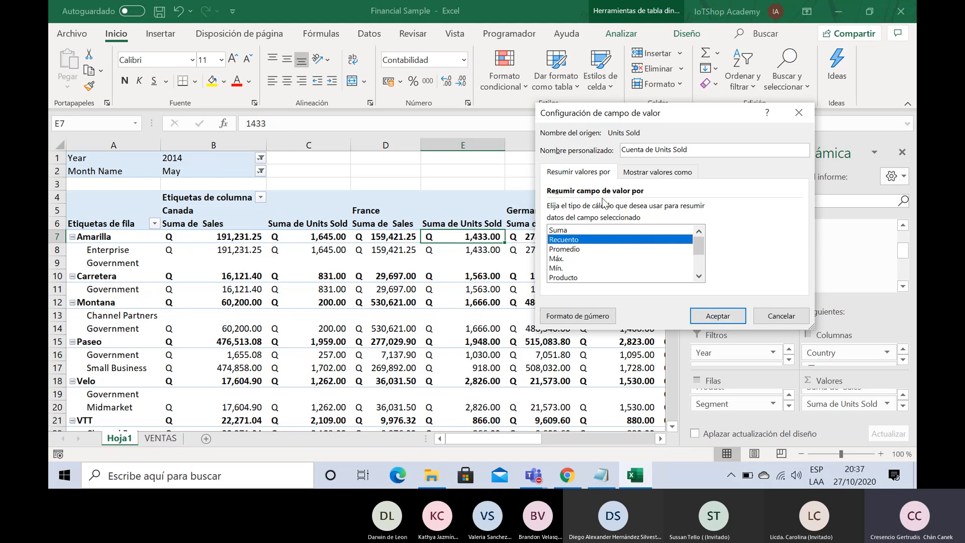
left_click(718, 316)
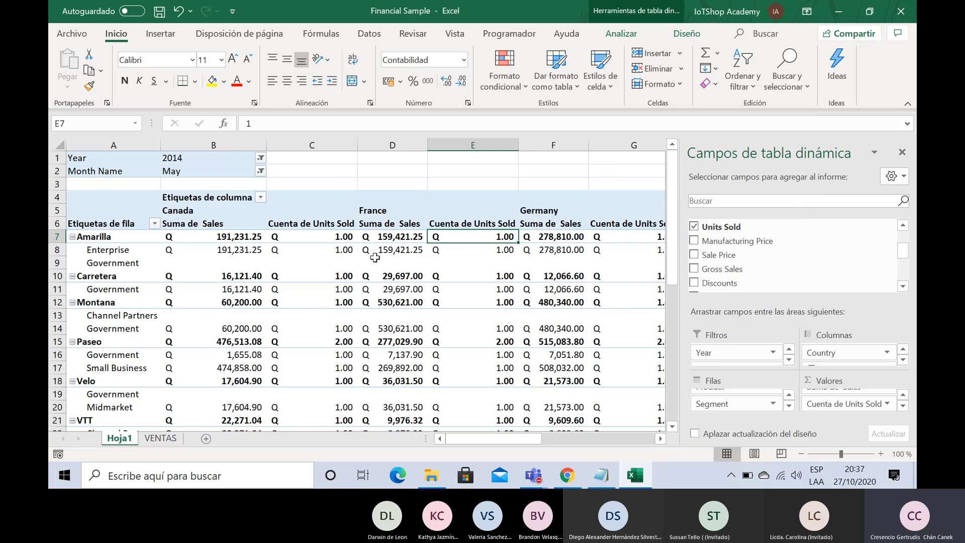
Compare Canada's sum of Sales with its count of Units Sold for Amarilla and its Enterprise segment.
left_click(357, 250)
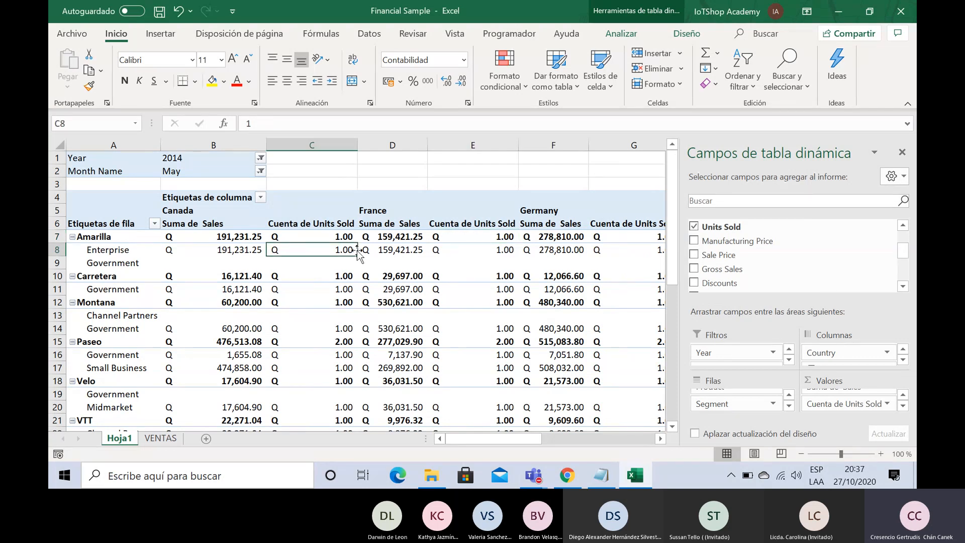
key("Left")
key("Left")
key("Right")
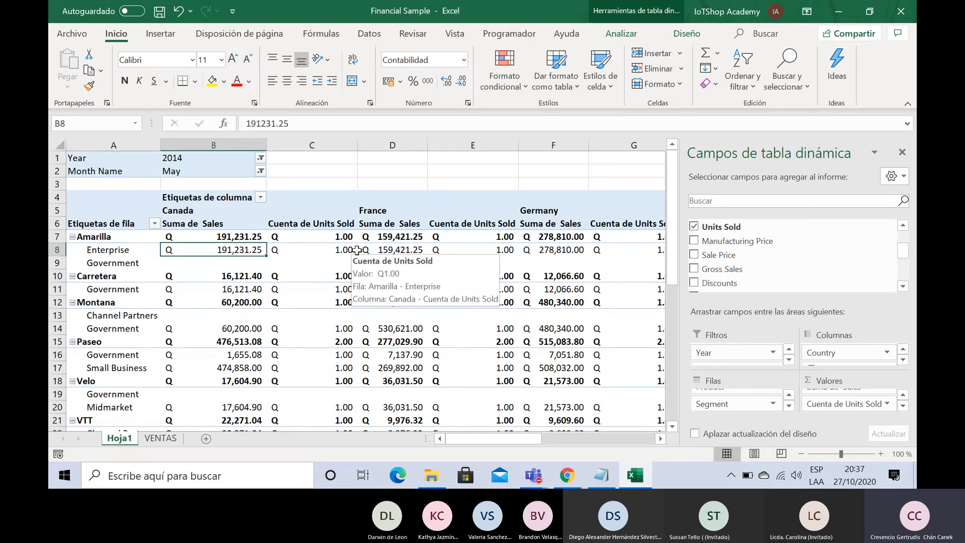
key("Up")
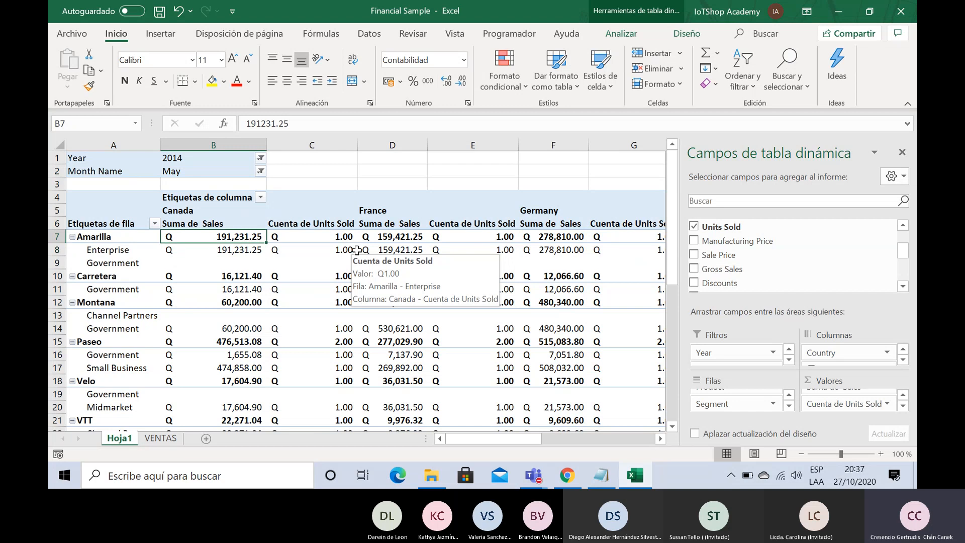
key("Left")
key("Right")
key("Up")
key("Up")
key("Down")
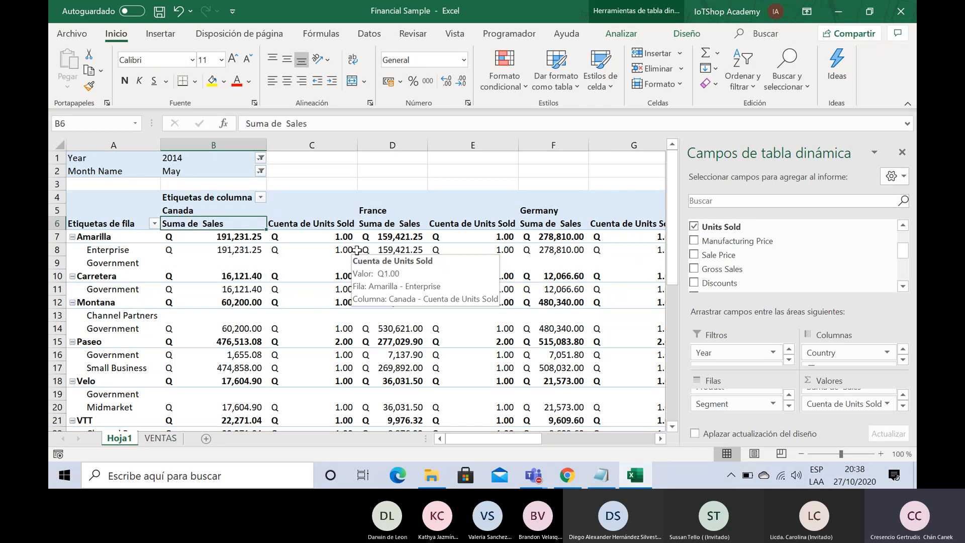
key("Down")
key("Up")
key("Down")
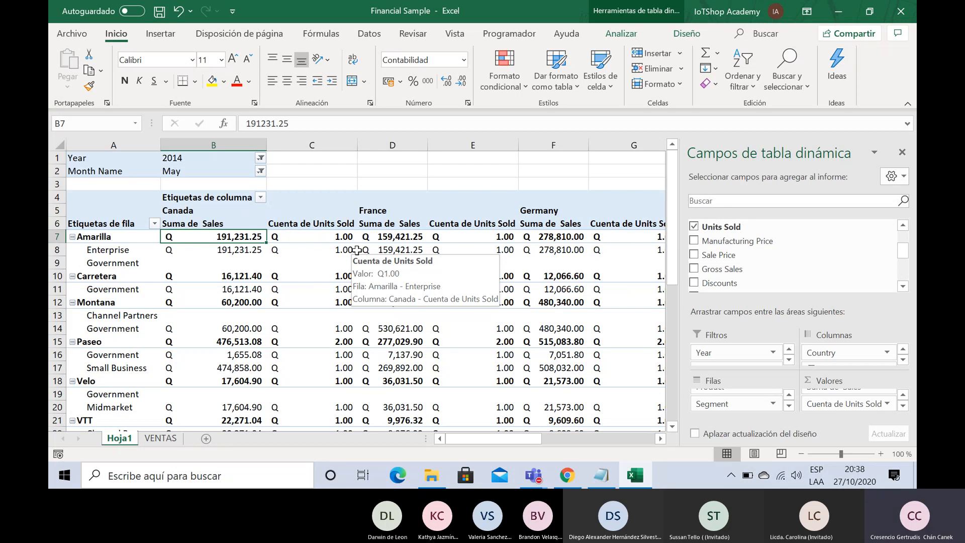
key("Right")
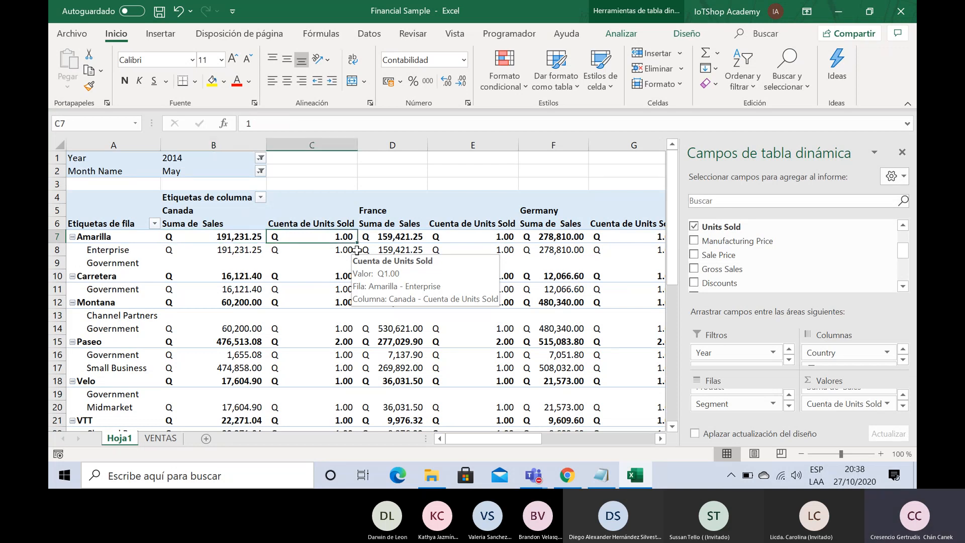
key("Left")
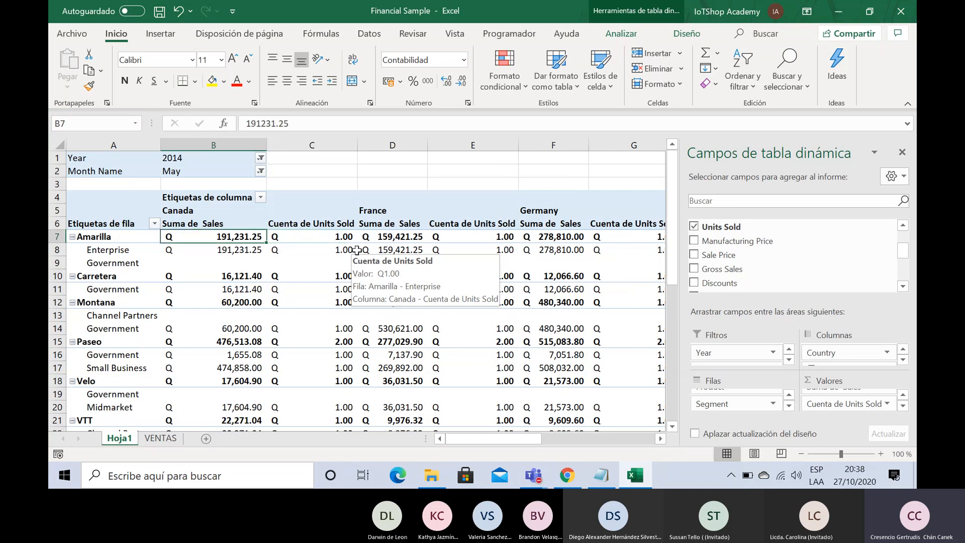
Examine Canada's Sales and Units Sold count for Paseo, including its Government and Small Business segments.
key("Down")
key("Down")
key("Down")
key("Down")
key("Down")
key("Down")
key("Down")
key("Down")
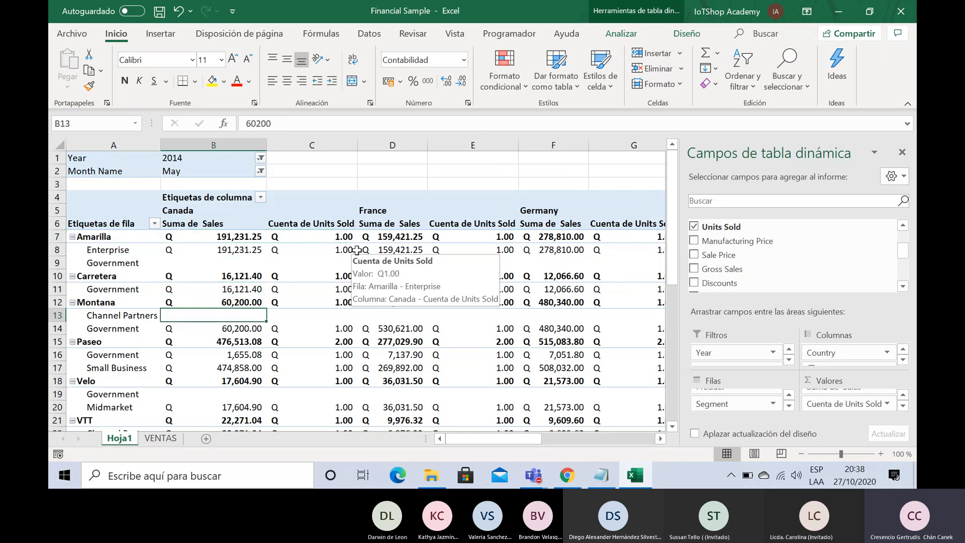
key("Left")
key("Right")
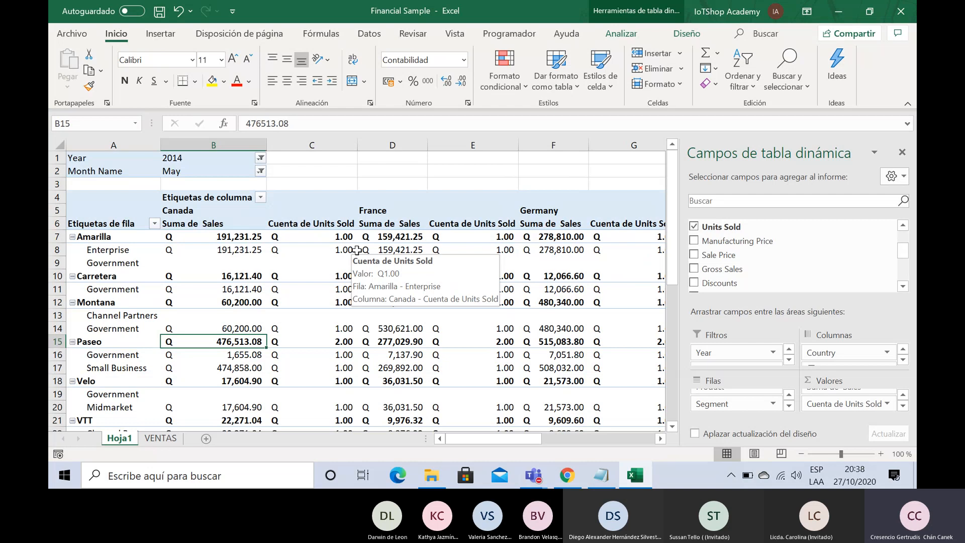
key("Right")
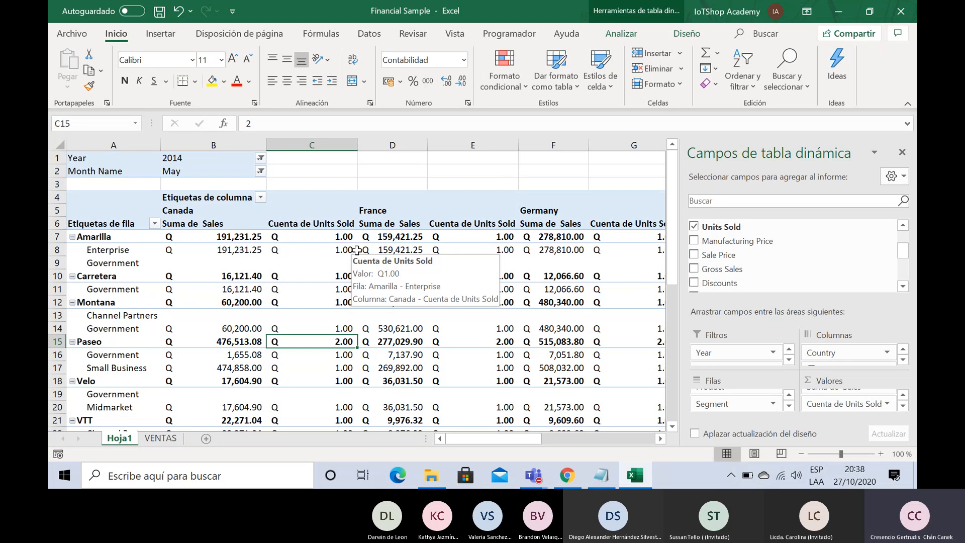
key("Left")
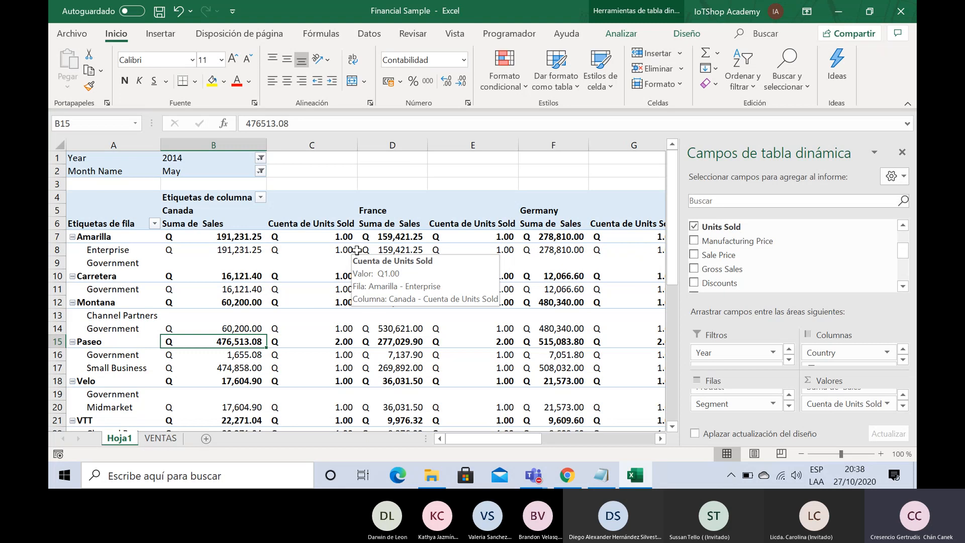
key("Right")
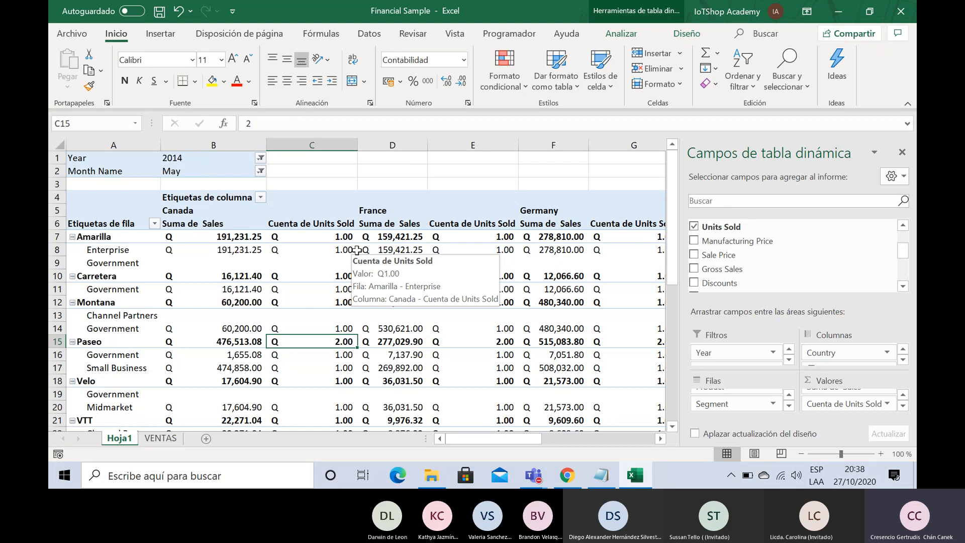
key("Left")
key("Right")
key("Down")
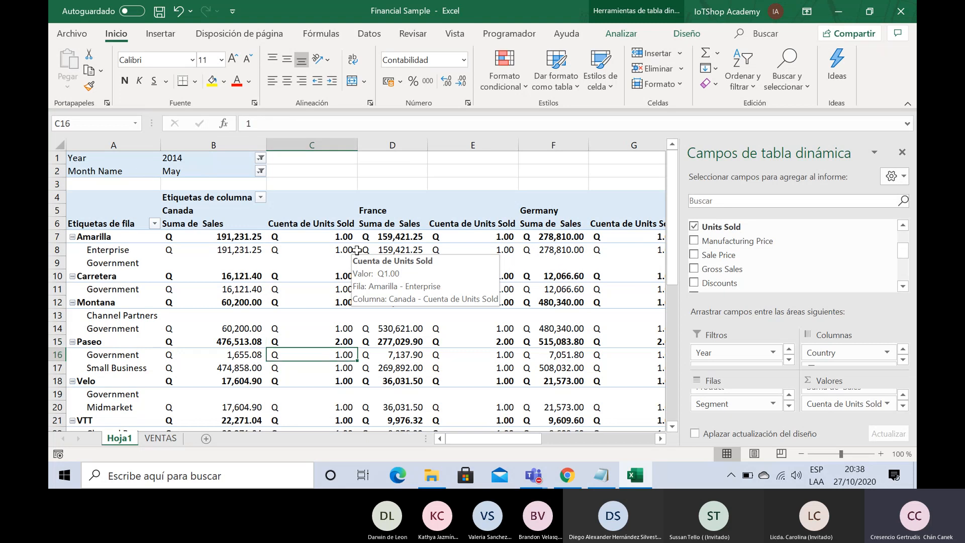
key("Down")
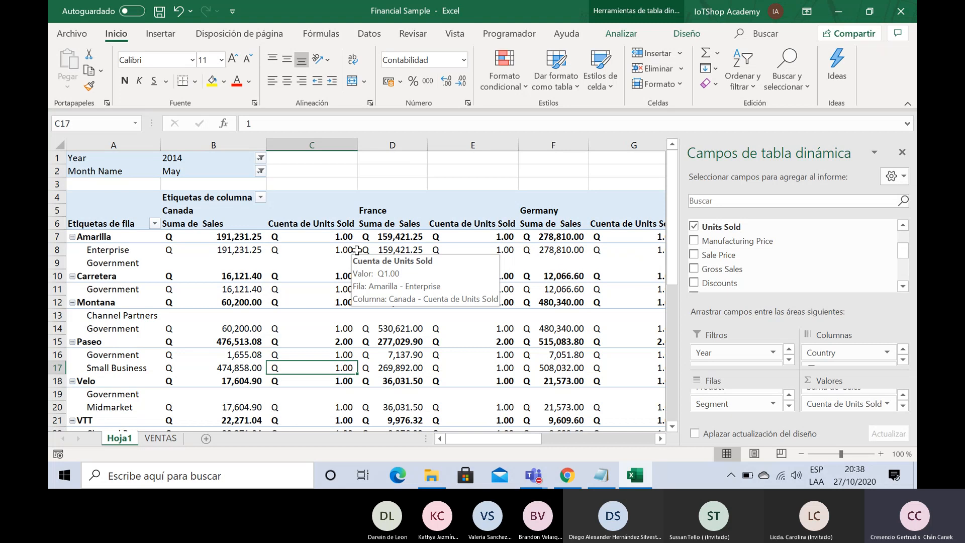
Compare Canada's sum of Sales for Paseo's Small Business and Government segments, ending at the Government row label.
key("Left")
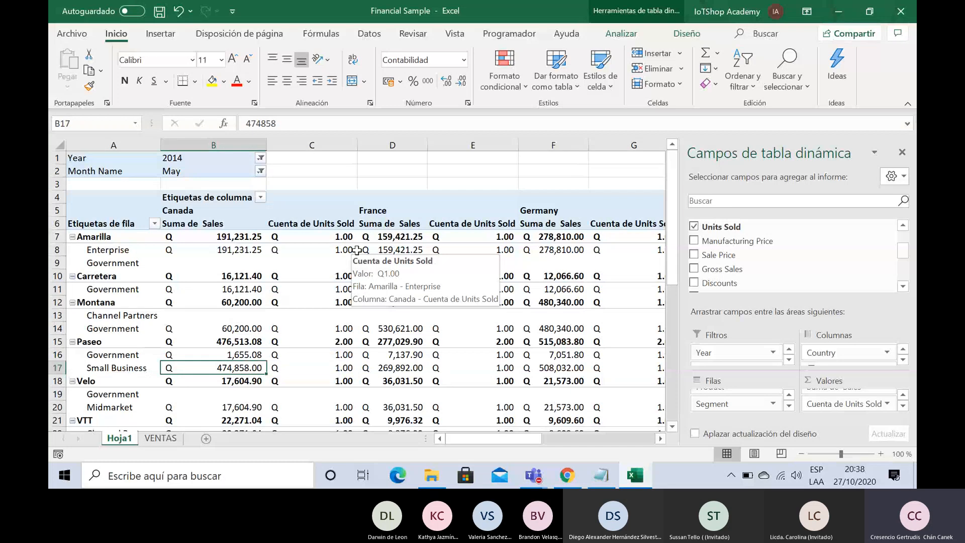
key("Up")
key("Down")
key("Up")
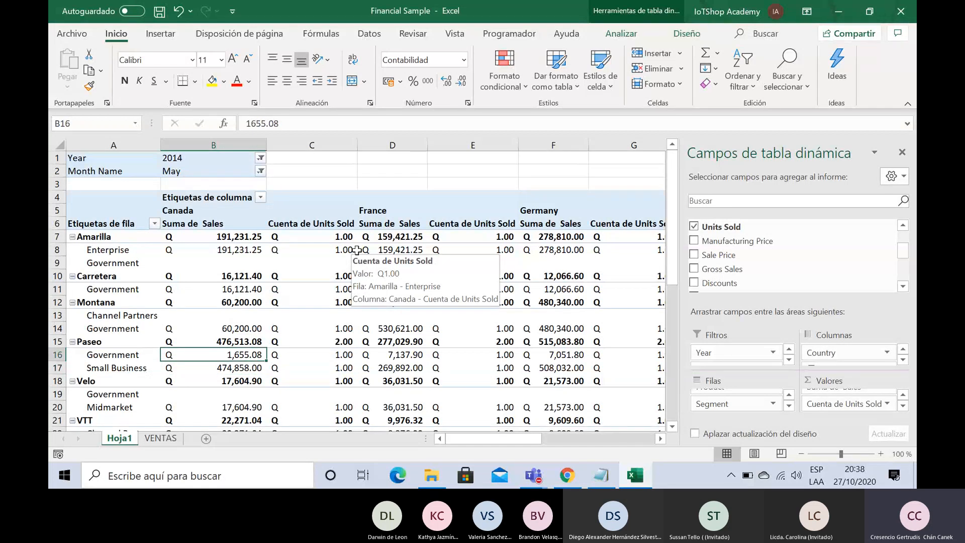
key("Down")
key("Up")
key("Down")
key("Up")
key("Right")
key("Left")
key("Left")
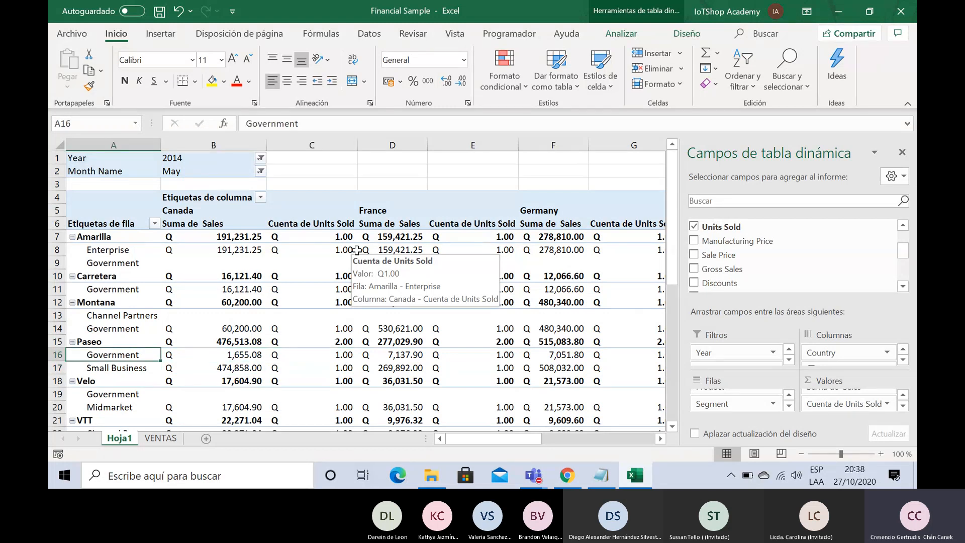
Select Paseo's Government and Small Business row labels together with Canada's sum of Sales and Units Sold count.
key("shift+Right")
key("shift+Right")
key("shift+Right")
key("shift+Left")
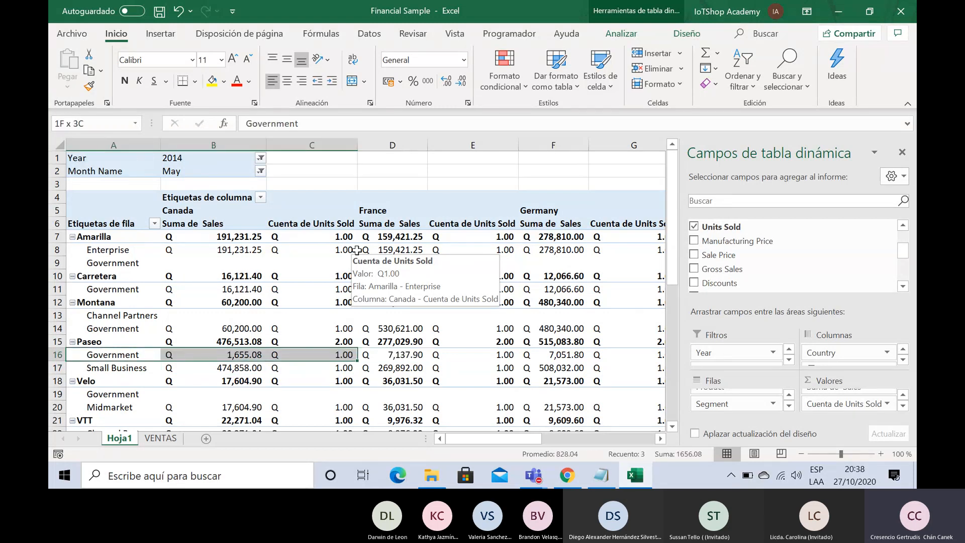
key("shift+Down")
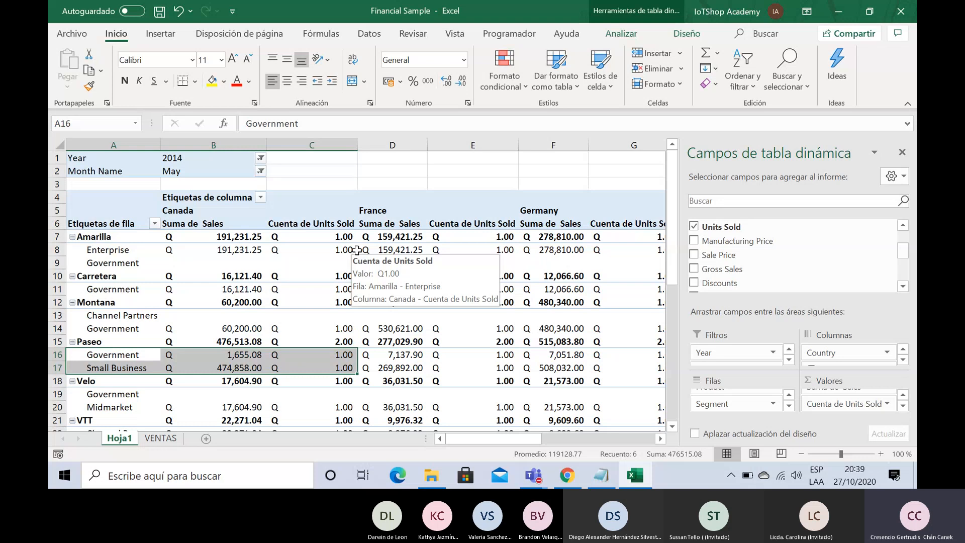
Examine Paseo's Small Business sales and Units Sold counts from Canada across to Mexico and the United States of America.
key("Down")
key("Right")
key("Right")
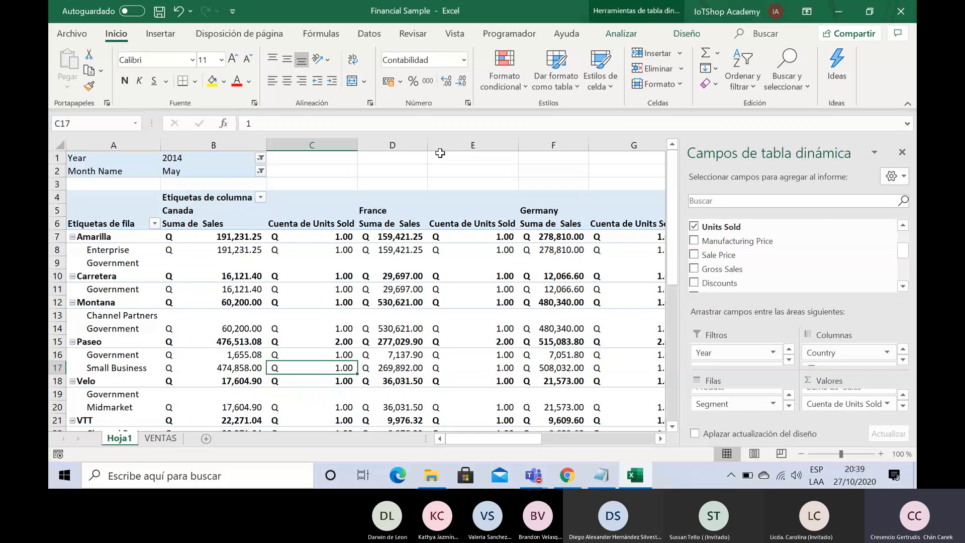
key("Right")
key("Right")
key("Right")
key("Right")
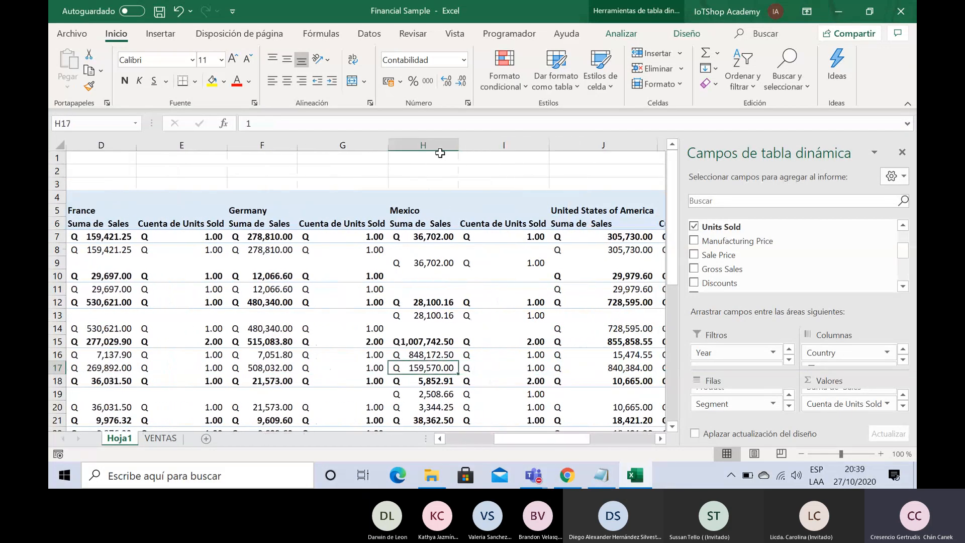
key("Right")
key("Right")
key("Right")
key("Left")
key("Left")
key("Left")
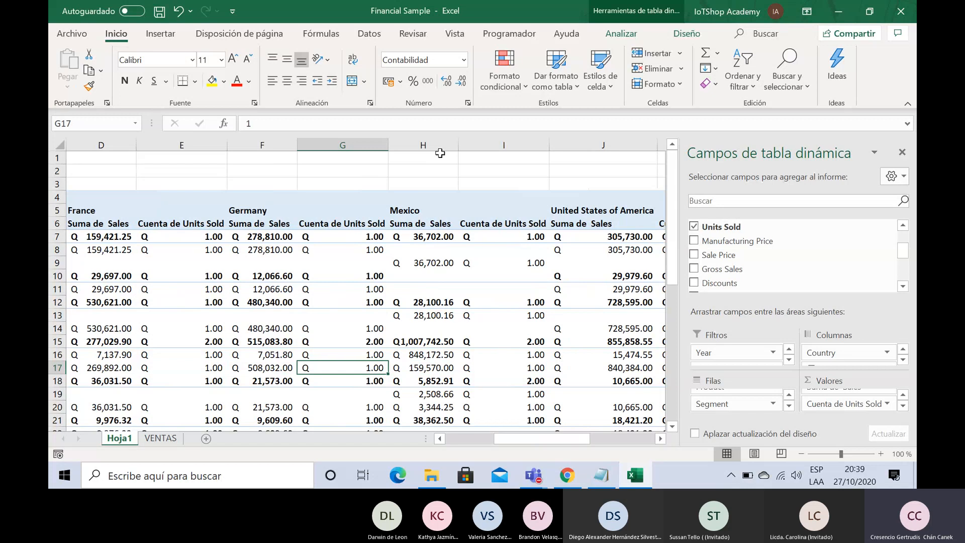
key("Right")
key("Right")
key("Left")
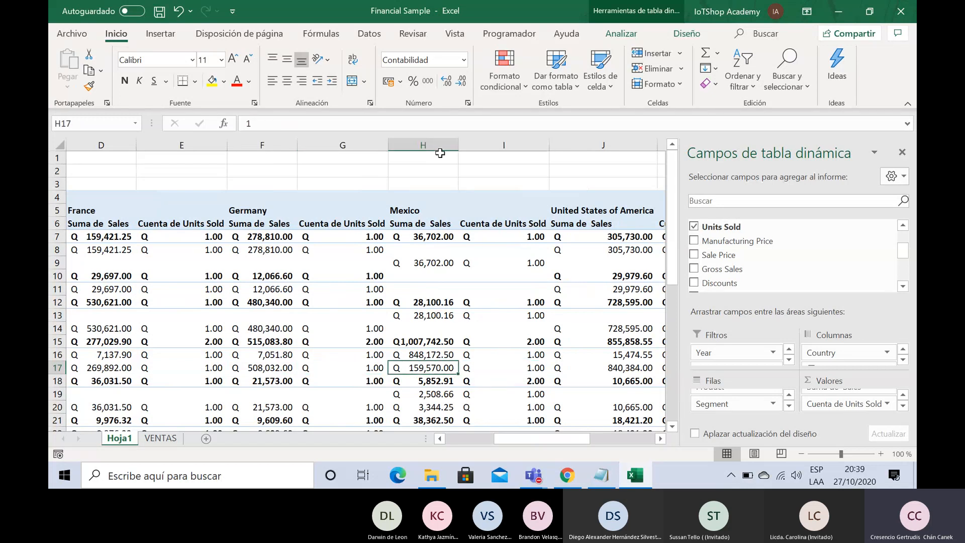
Compare Paseo's Small Business figures for Canada, France and Germany, ending at Germany's sum of Sales.
key("Left")
key("Left")
key("Left")
key("Left")
key("Left")
key("Left")
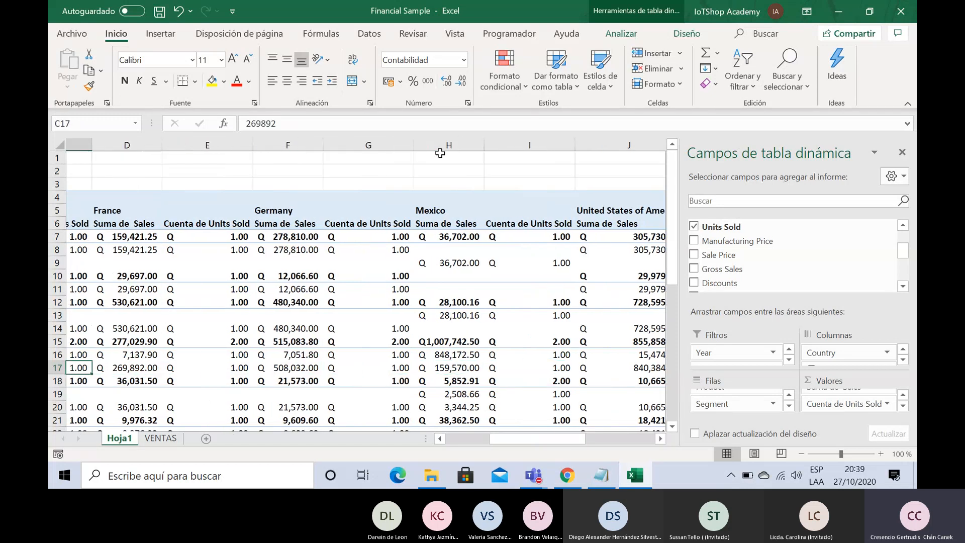
key("Right")
key("Right")
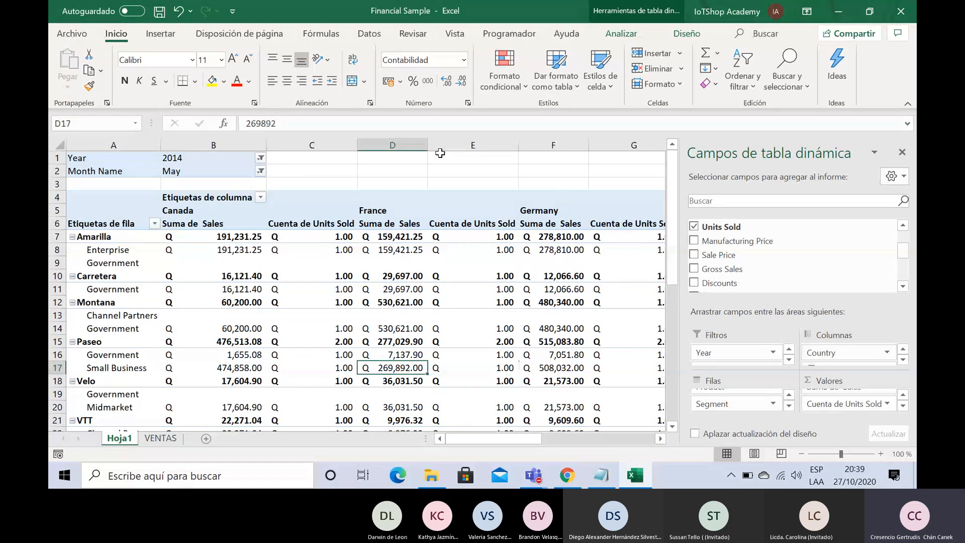
key("Left")
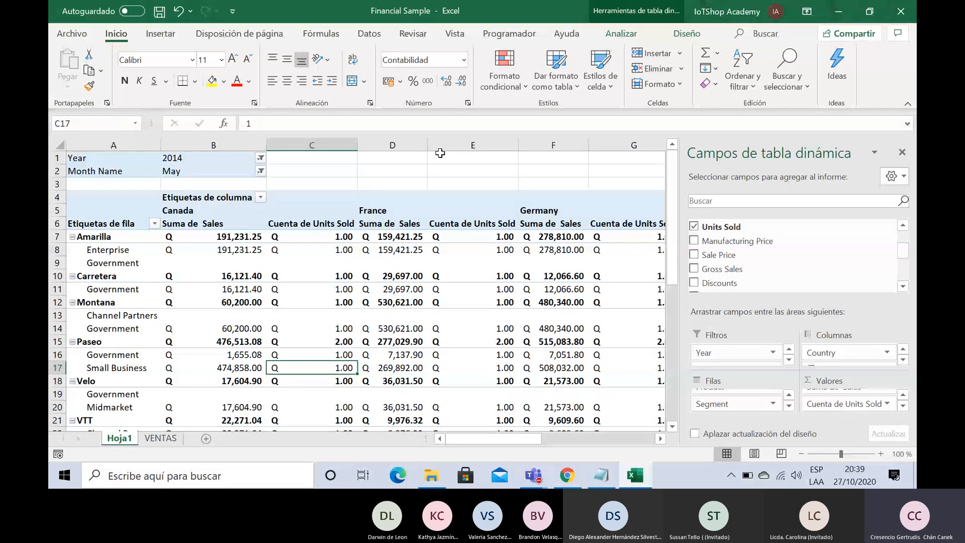
key("Right")
key("Right")
key("Right")
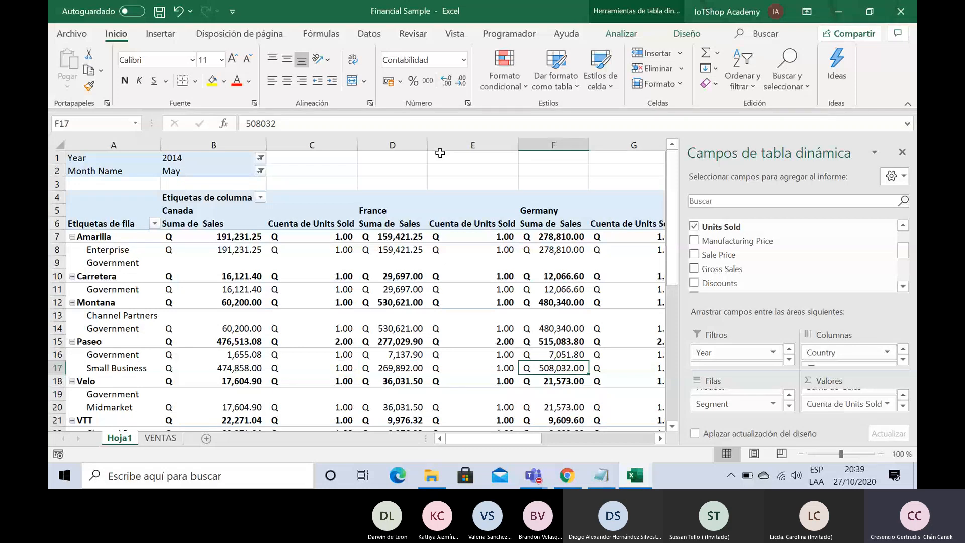
Recheck Paseo's Small Business row from its label across Canada and France to Germany's sum of Sales.
key("Left")
key("Left")
key("Left")
key("Left")
key("Left")
key("Right")
key("Right")
key("Right")
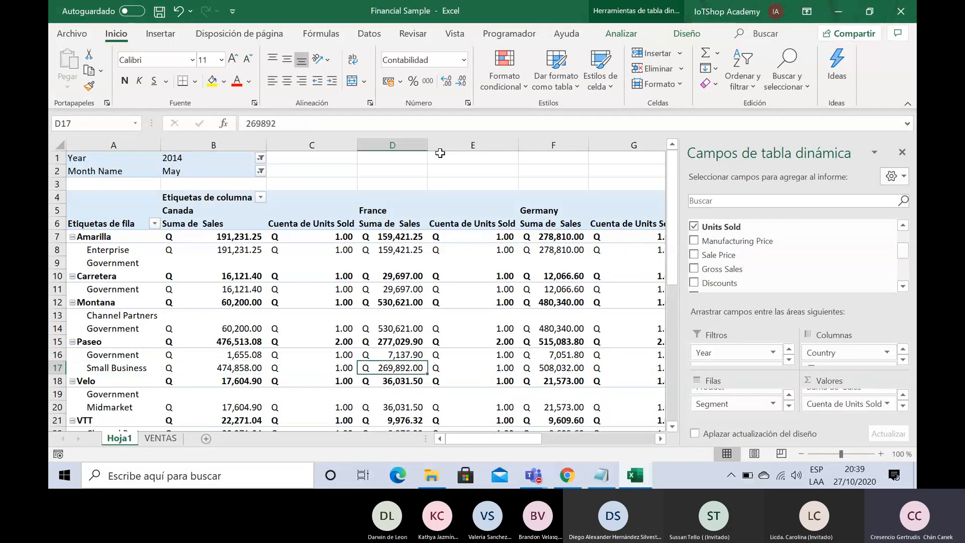
key("Right")
key("Right")
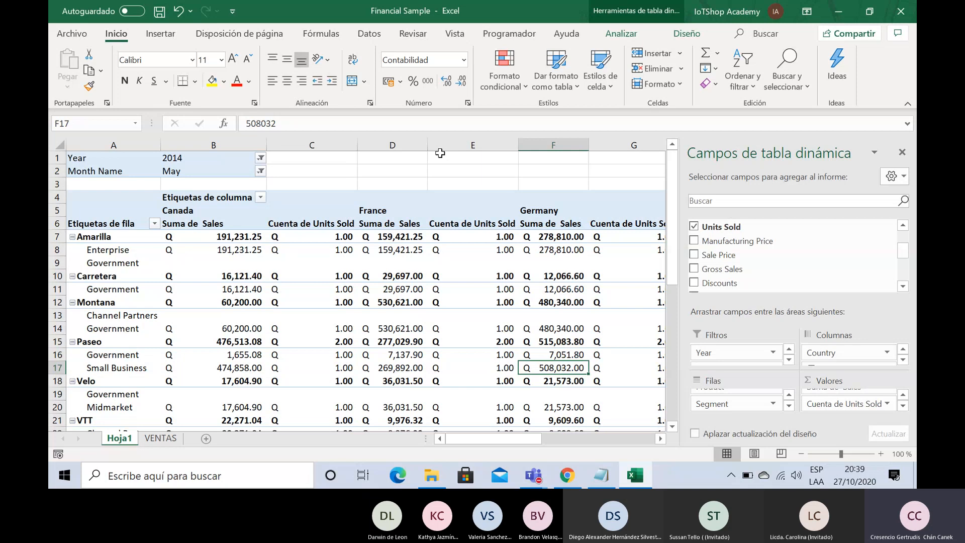
Review Paseo's Small Business row between its label and France's Units Sold count, covering Canada's and France's sales.
key("Left")
key("Left")
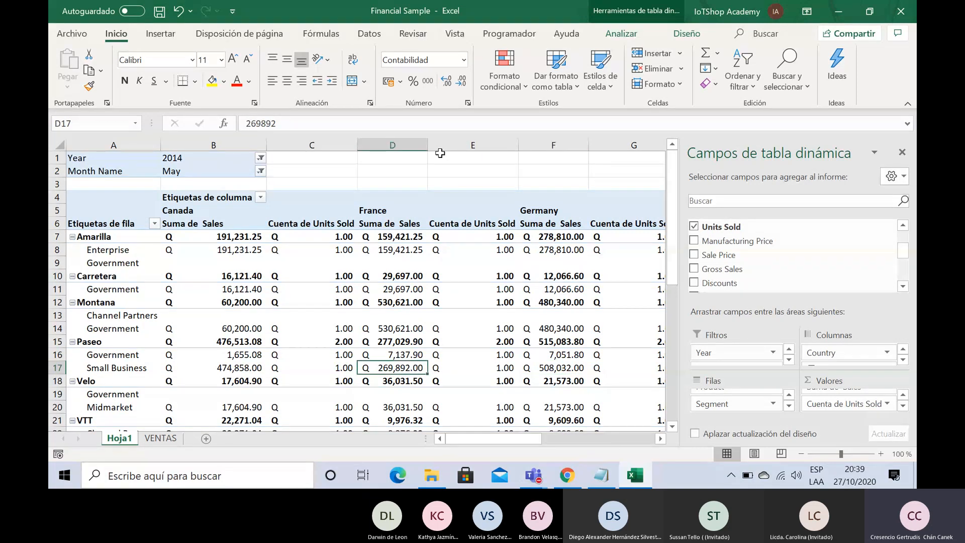
key("Left")
key("Left")
key("Left")
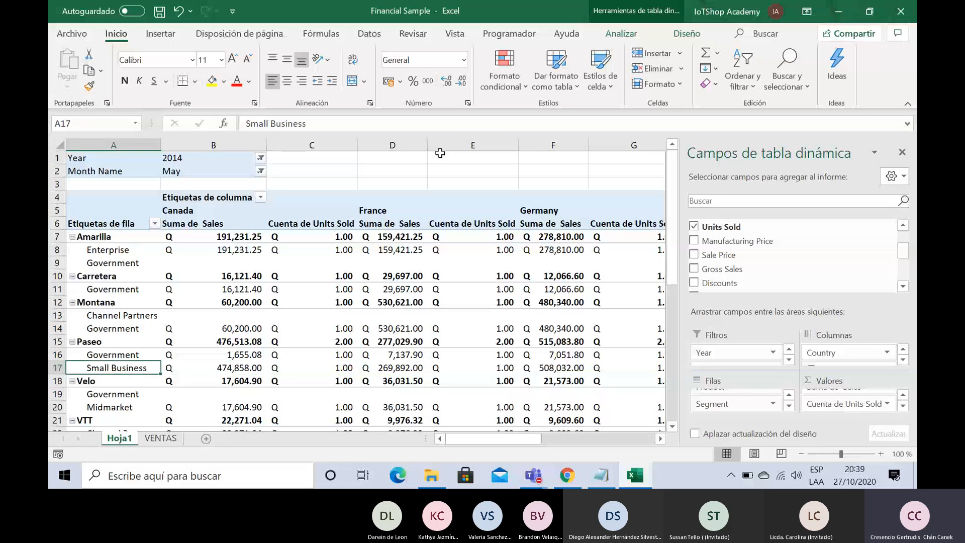
key("Right")
key("Right")
key("Right")
key("Right")
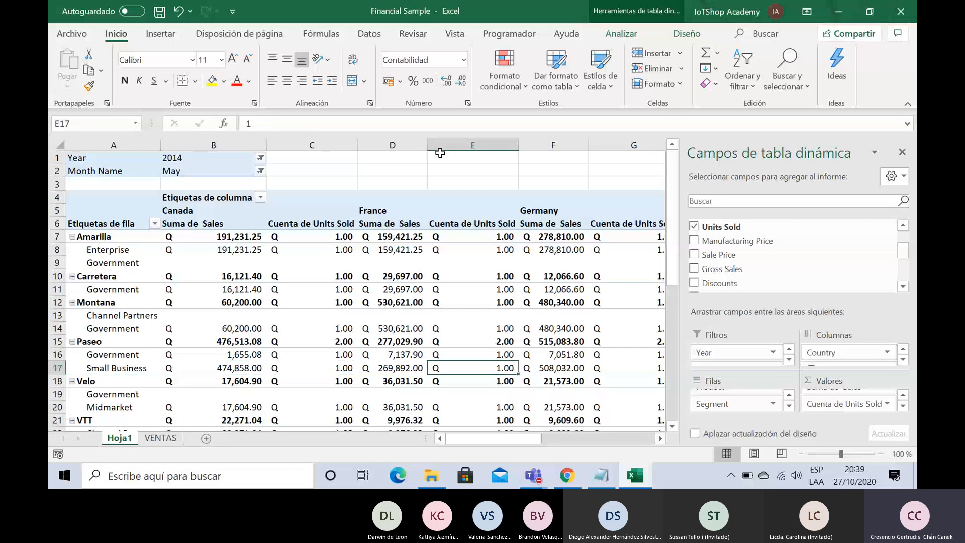
key("Left")
key("Left")
key("Left")
key("Left")
key("Right")
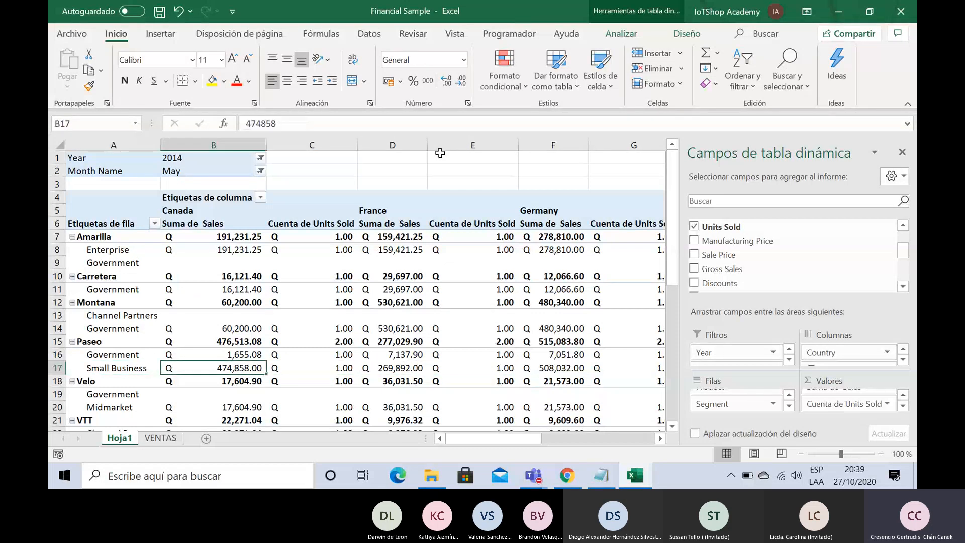
key("Right")
key("Right")
key("Right")
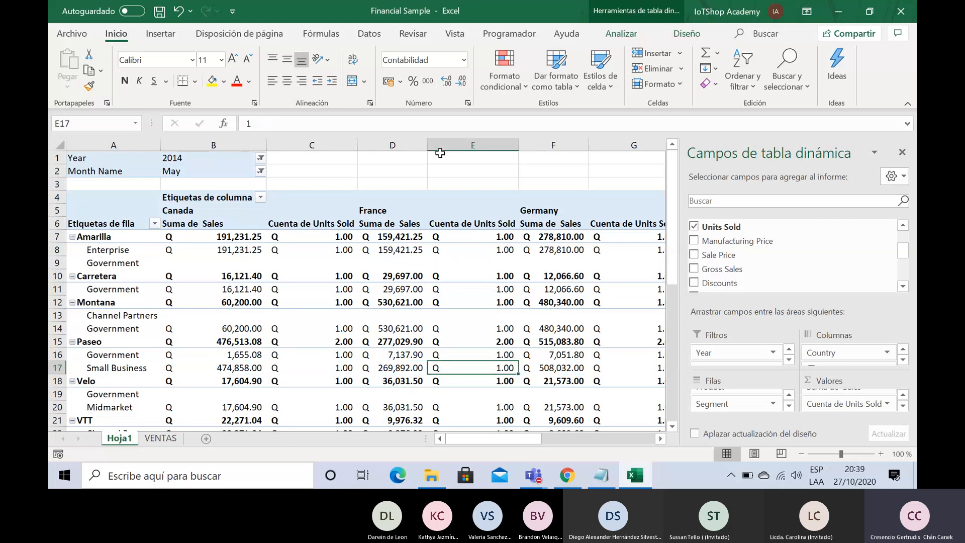
Contrast Paseo's Small Business sales in Canada with those in France and Germany, ending at France's Units Sold count.
key("Left")
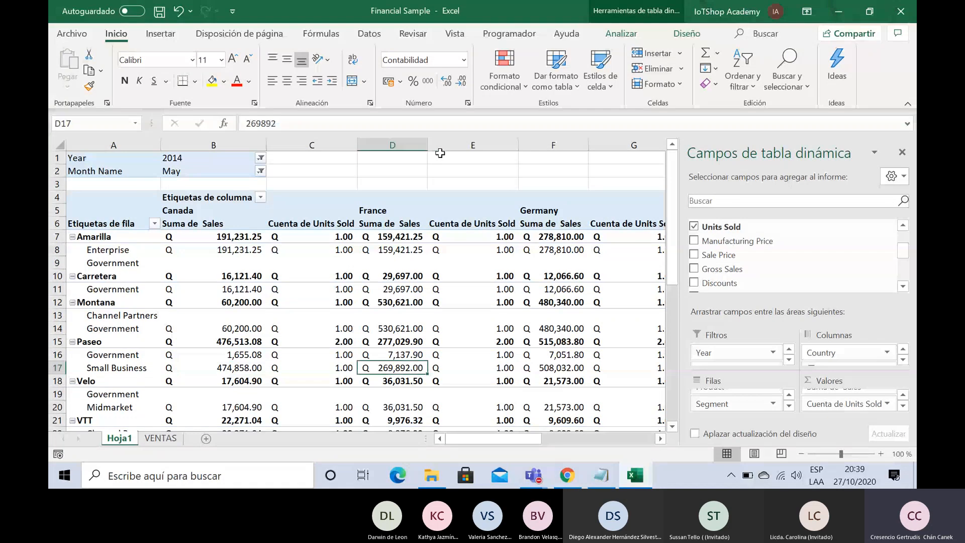
key("Left")
key("Left")
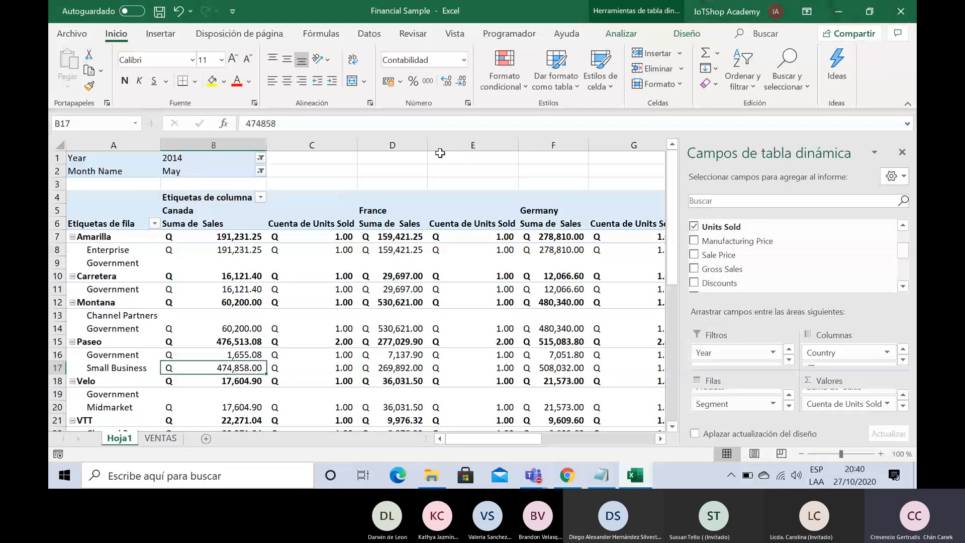
key("Right")
key("Right")
key("Right")
key("Right")
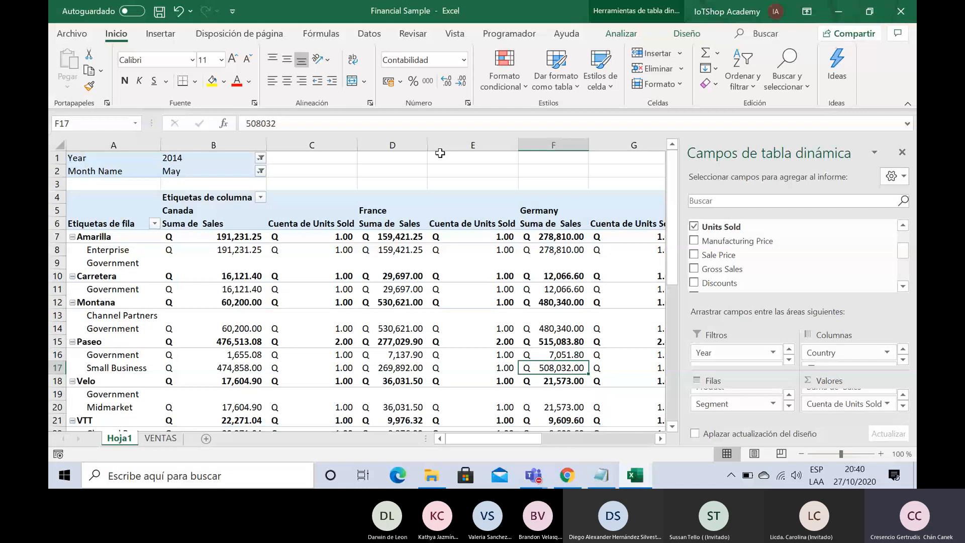
key("Left")
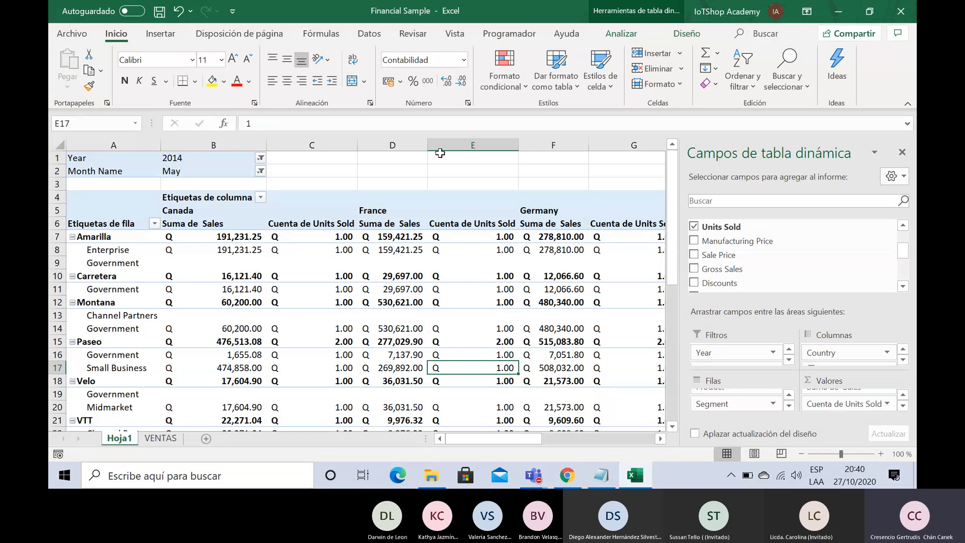
Return to Paseo's Small Business row label and examine France's sum of Sales for that segment.
key("Home")
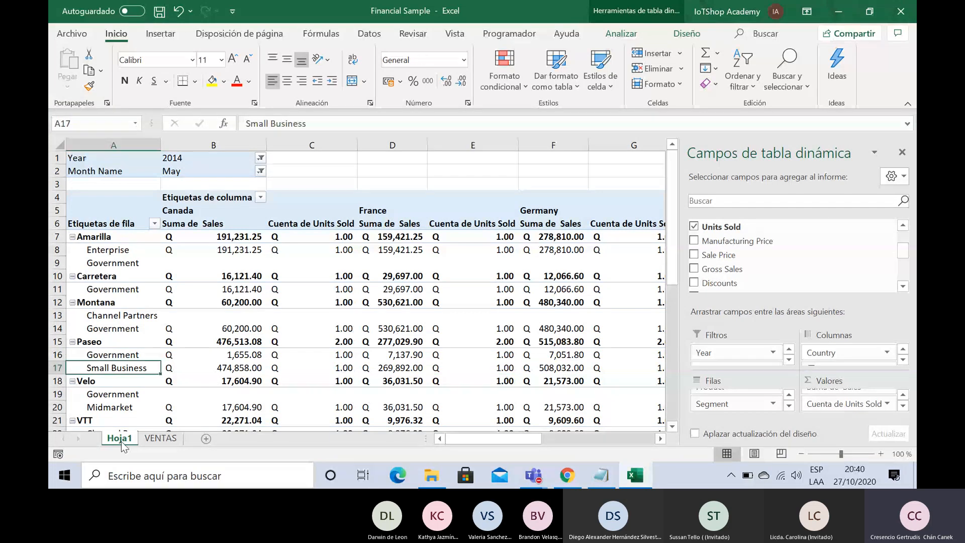
key("Right")
key("Right")
key("Right")
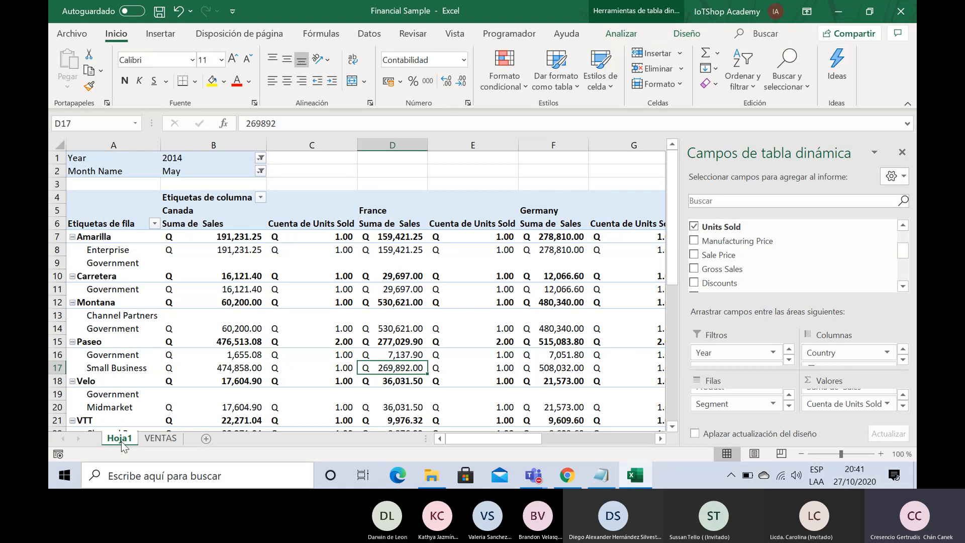
Examine Germany's sum of Sales and count of Units Sold down to the Total general row.
key("Right")
key("Right")
key("Down")
key("Down")
key("Down")
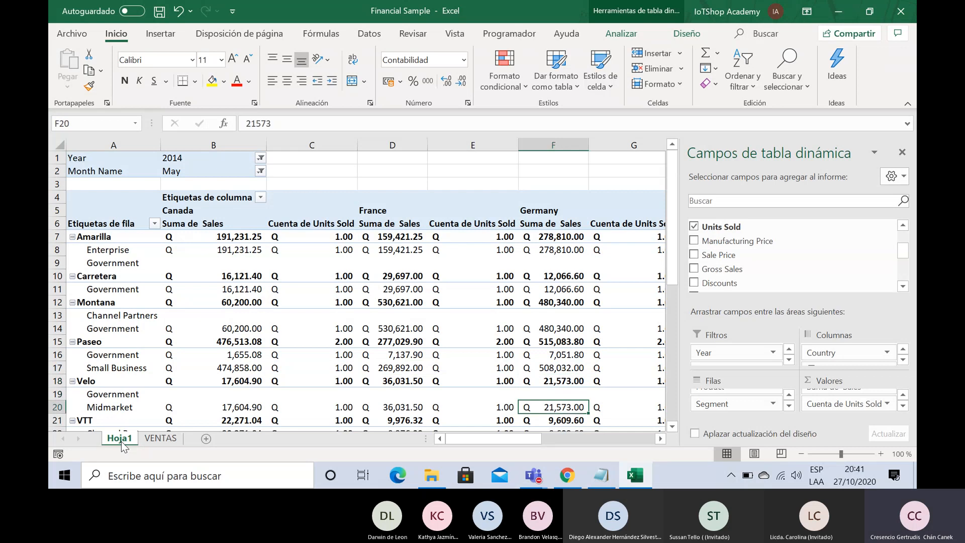
key("Down")
key("Down")
key("Down")
key("Down")
key("Down")
key("Down")
key("Up")
key("Up")
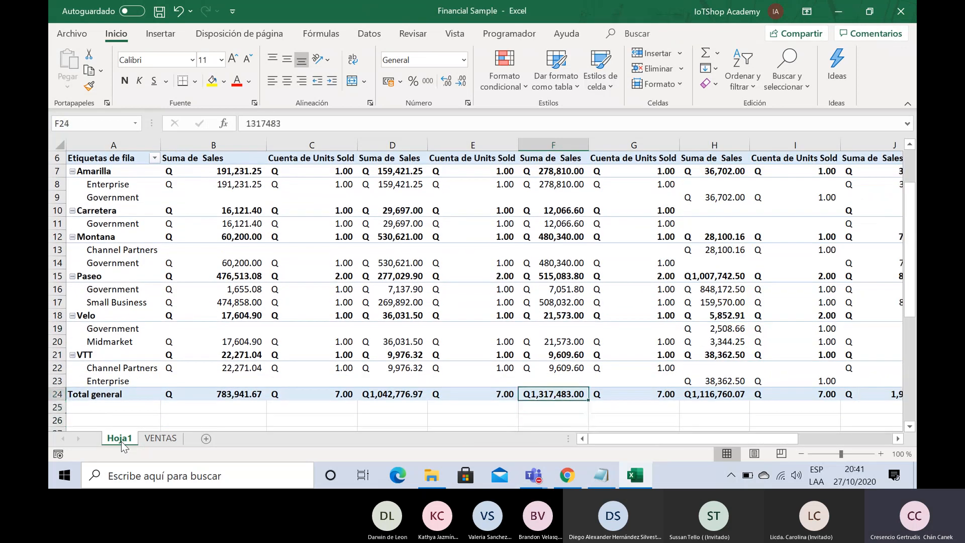
key("Up")
key("Up")
key("Right")
key("Down")
key("Down")
key("Down")
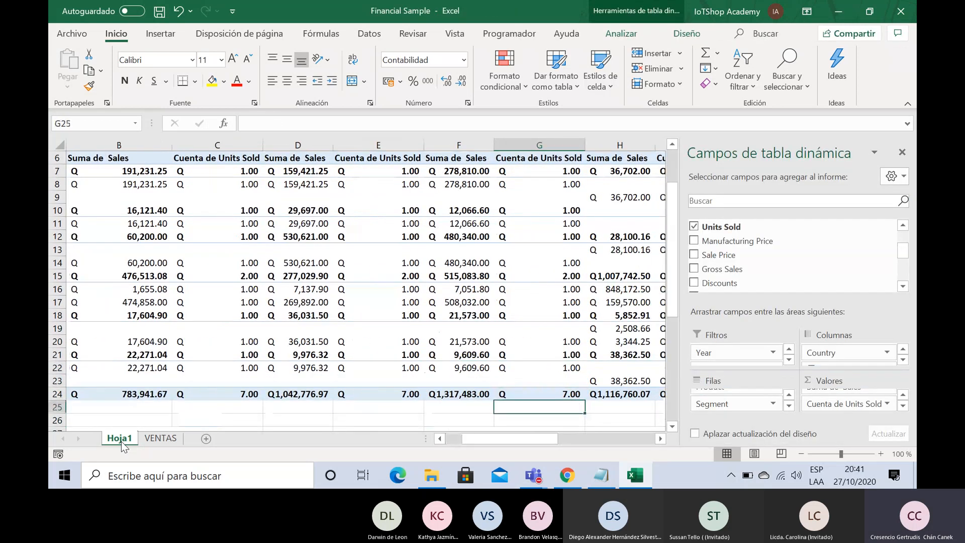
key("Down")
Examine the Total Suma de Sales and Total Cuenta de Units Sold columns from the Total general row up to their headers.
key("Right")
key("Right")
key("Right")
key("Right")
key("Right")
key("Right")
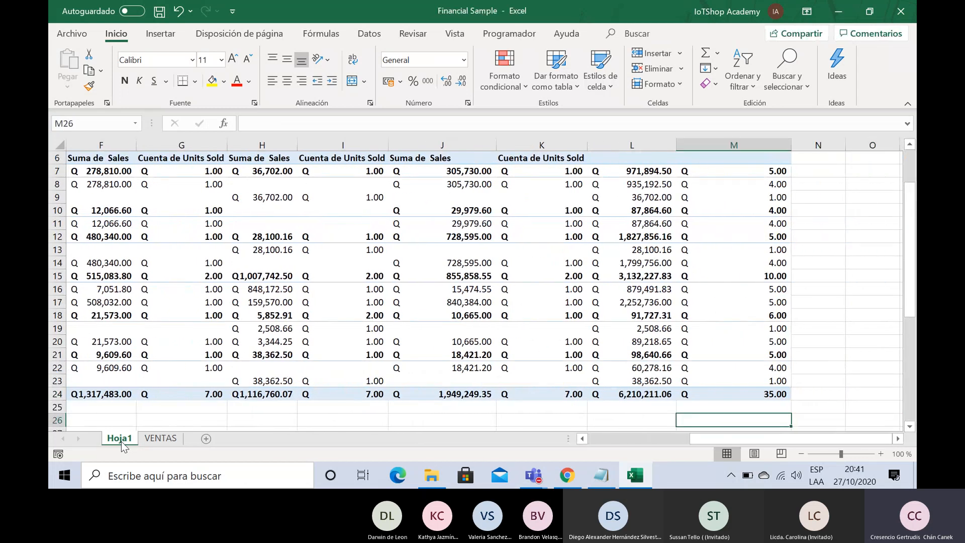
key("Right")
key("Up")
key("Up")
key("Up")
key("Up")
key("Up")
key("Up")
key("Up")
key("Up")
key("Up")
key("Up")
key("Up")
key("Up")
key("Up")
key("Up")
key("Up")
key("Up")
key("Up")
key("Up")
key("Up")
key("Up")
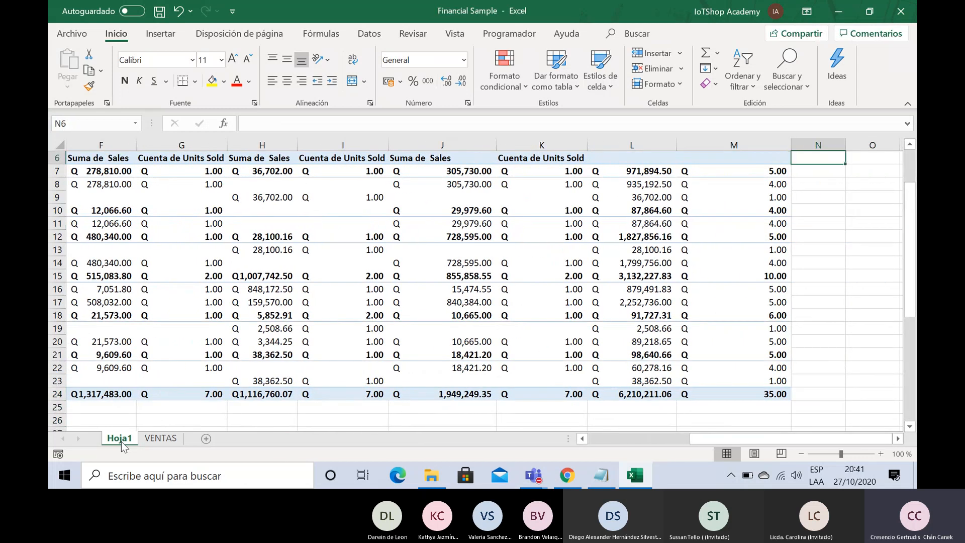
key("Up")
key("Up")
key("Up")
key("Up")
key("Up")
Review the overall Sales and Units Sold count totals by product and segment down to the Total general row.
key("Down")
key("Down")
key("Down")
key("Down")
key("Down")
key("Down")
key("Down")
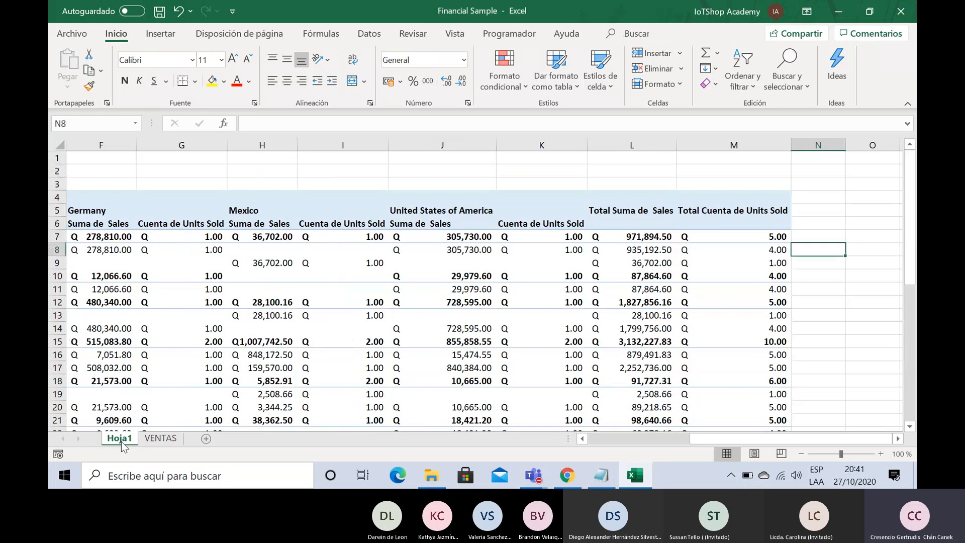
key("Down")
key("Down")
key("Down")
key("Down")
key("Down")
key("Down")
key("Down")
key("Down")
key("Down")
key("Down")
key("Down")
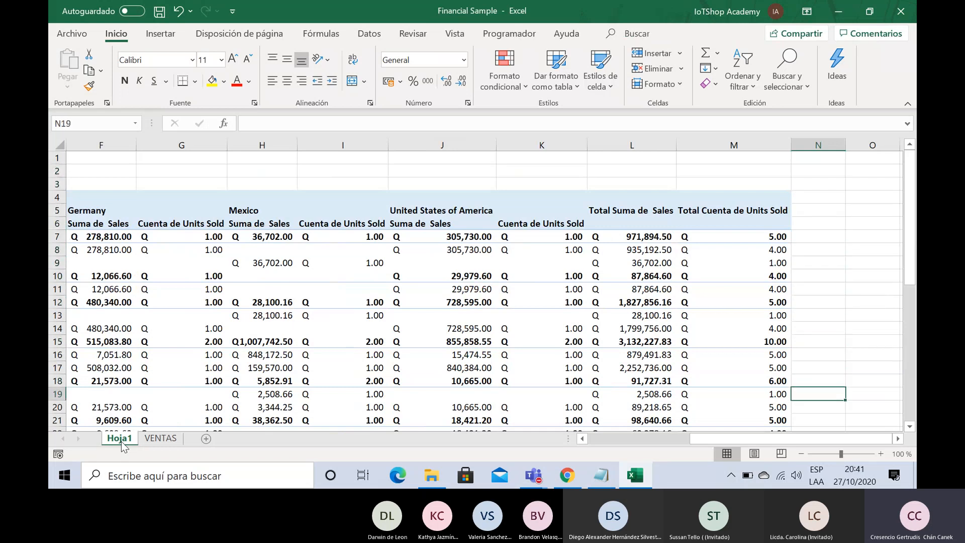
key("Down")
key("Down")
key("Down")
key("Down")
key("Down")
key("Down")
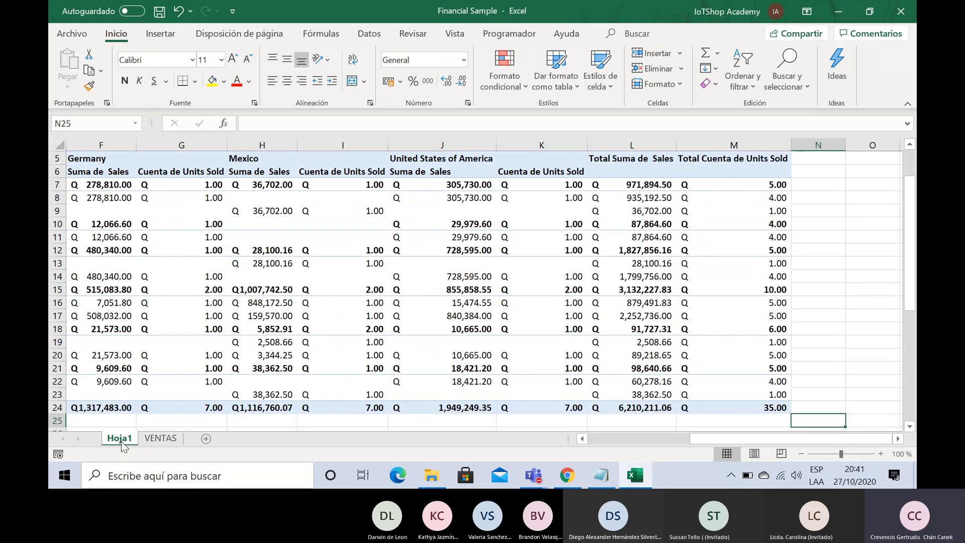
Examine the Total general row country by country, from the overall totals back to the row labels.
key("Down")
key("Down")
key("Down")
key("Left")
key("Left")
key("Left")
key("Left")
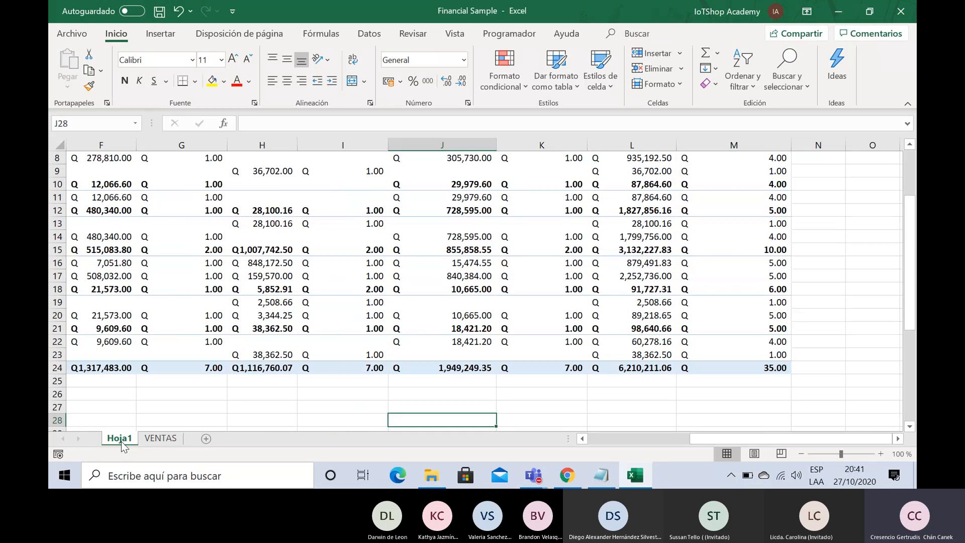
key("Right")
key("Right")
key("Right")
key("Left")
key("Left")
key("Left")
key("Left")
key("Left")
key("Left")
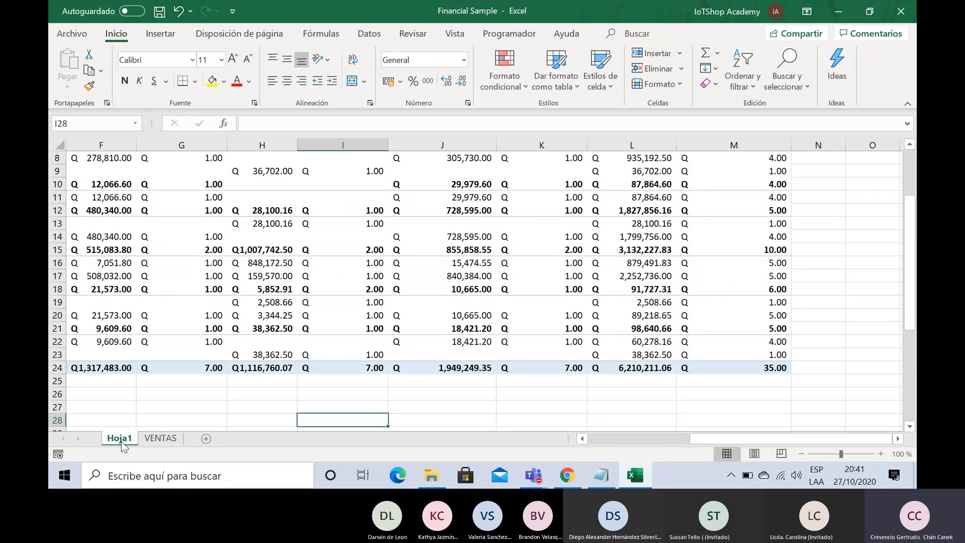
key("Left")
key("Left")
key("Left")
key("Left")
key("Left")
key("Left")
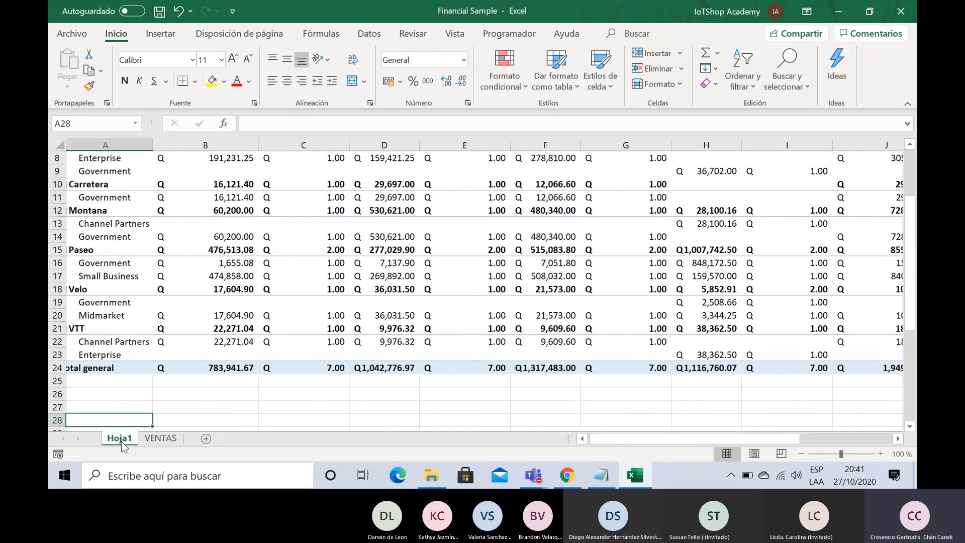
Review the product and segment rows from below Total general up to the Year filter label.
key("Up")
key("Up")
key("Up")
key("Up")
key("Up")
key("Up")
key("Up")
key("Up")
key("Up")
key("Up")
key("Up")
key("Up")
key("Up")
key("Up")
key("Up")
key("Up")
key("Up")
key("Up")
key("Up")
key("Up")
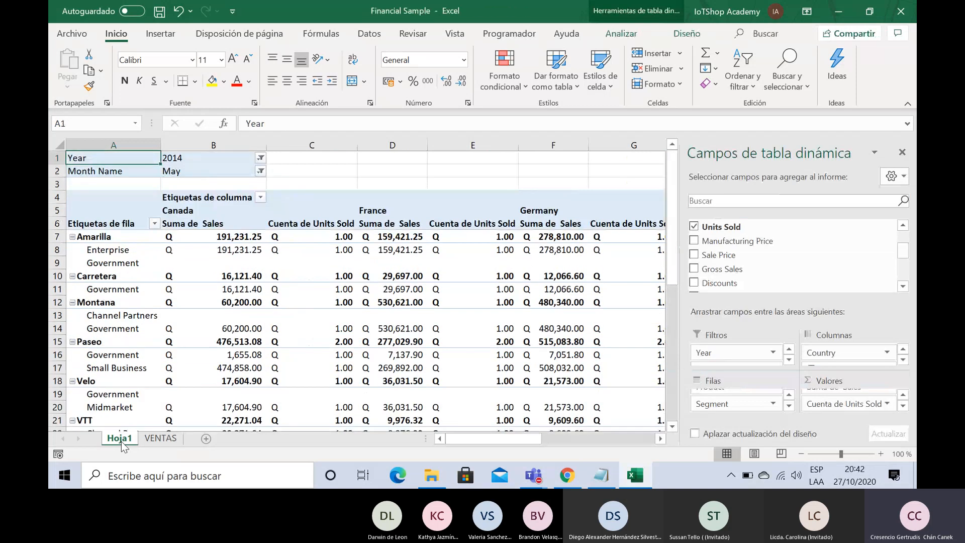
key("Right")
key("Right")
key("Right")
key("Right")
key("Right")
key("Left")
key("Left")
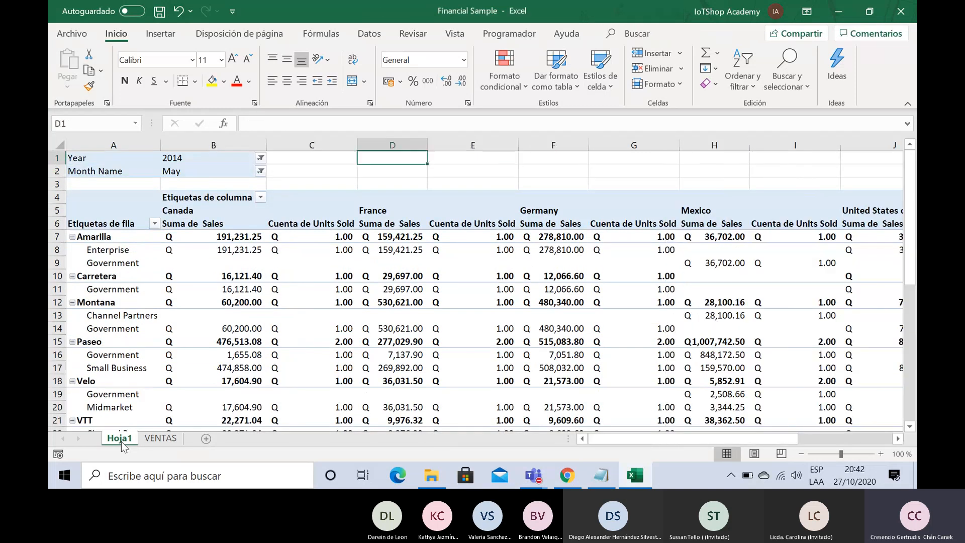
key("Left")
key("Right")
key("Left")
key("Down")
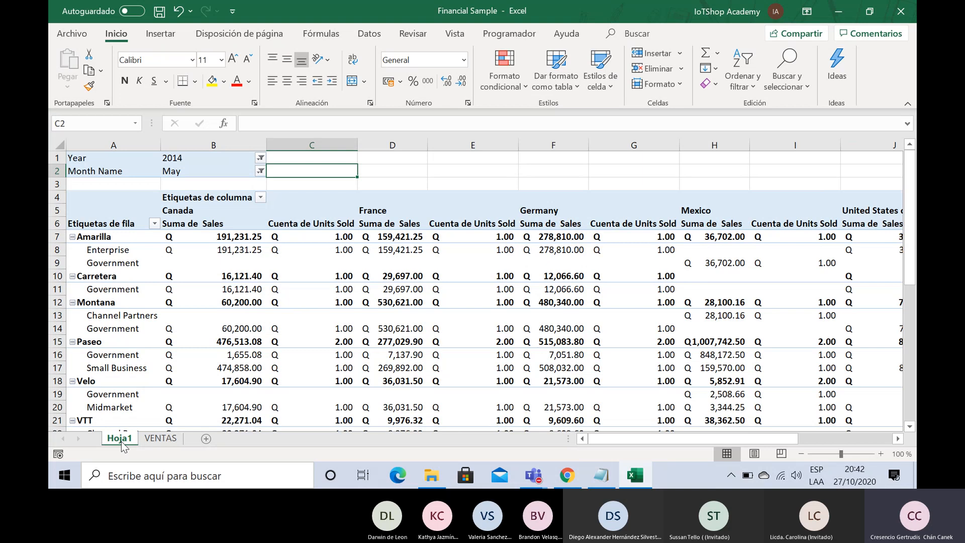
Change the Month Name filter from May to January, February and March.
left_click(260, 172)
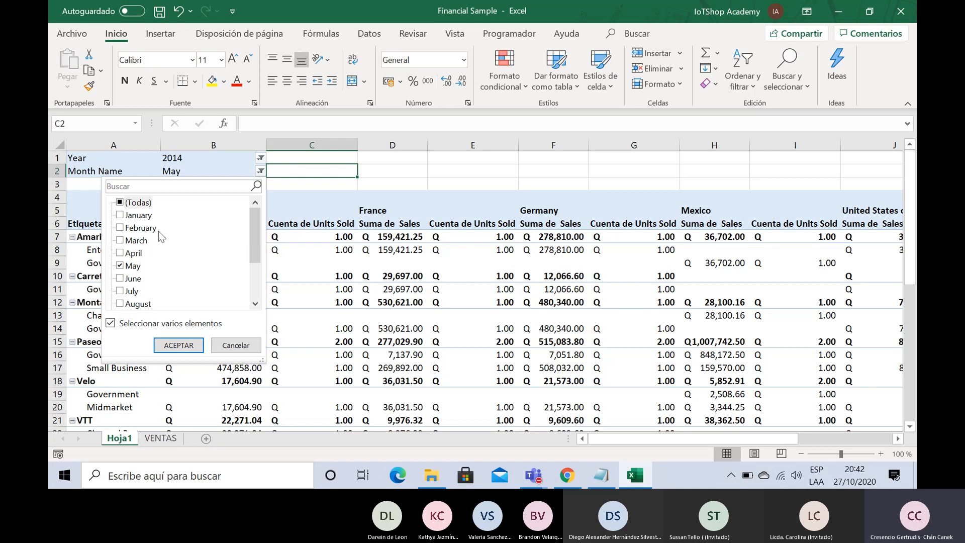
left_click(121, 266)
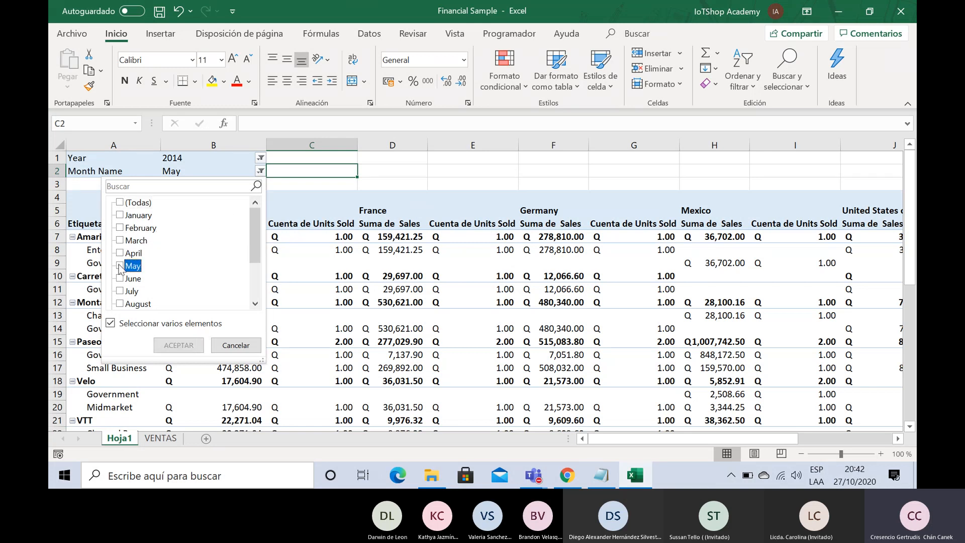
left_click(120, 215)
left_click(120, 229)
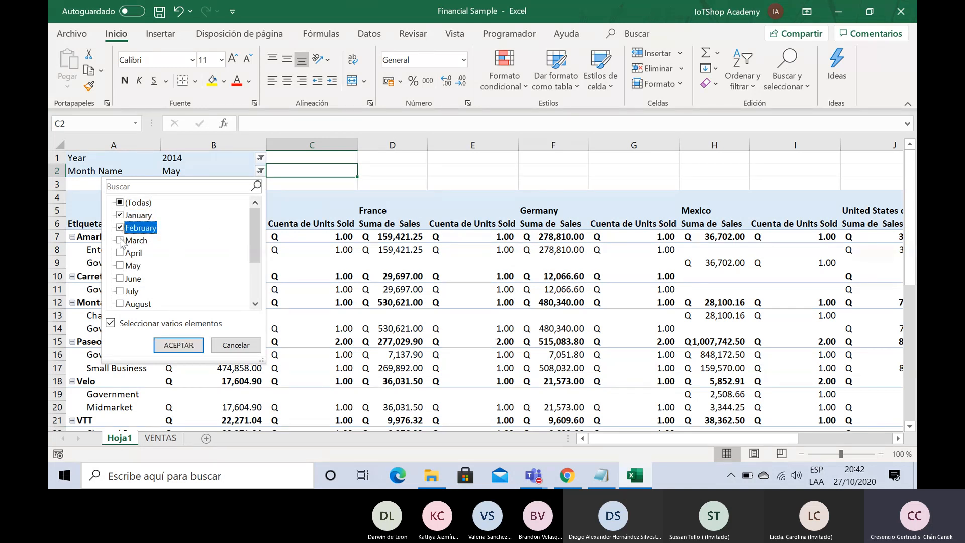
left_click(122, 241)
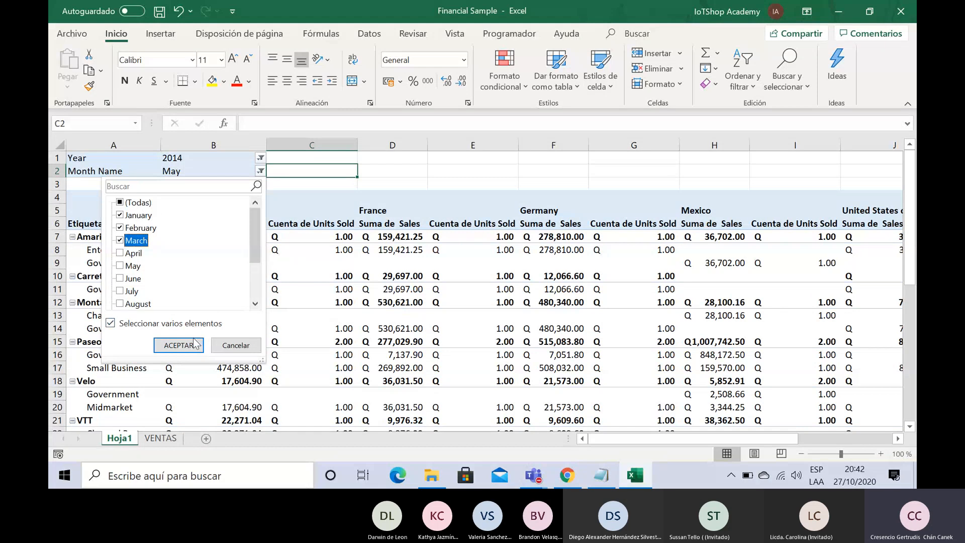
left_click(179, 345)
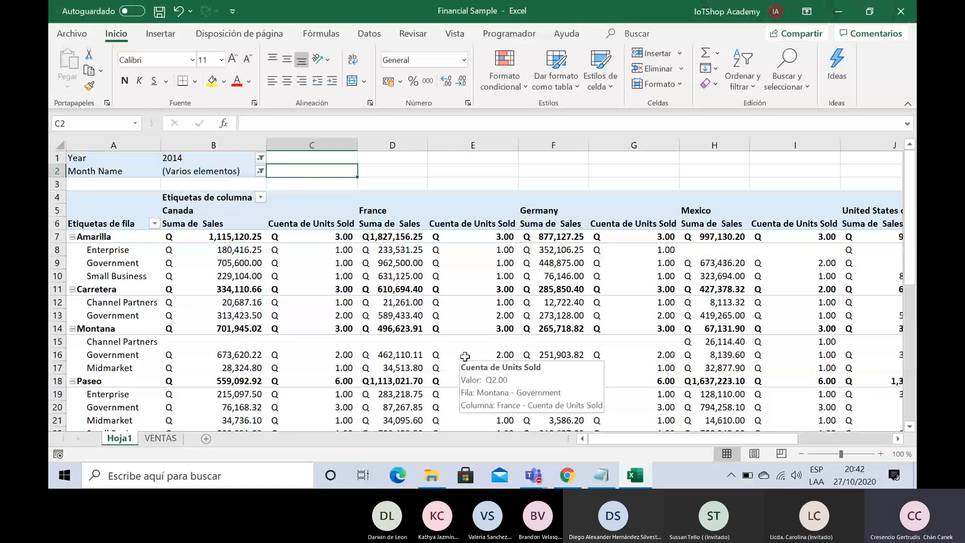
Examine Canada's sum of Sales for the Government segment under Amarilla and Carretera.
left_click(231, 263)
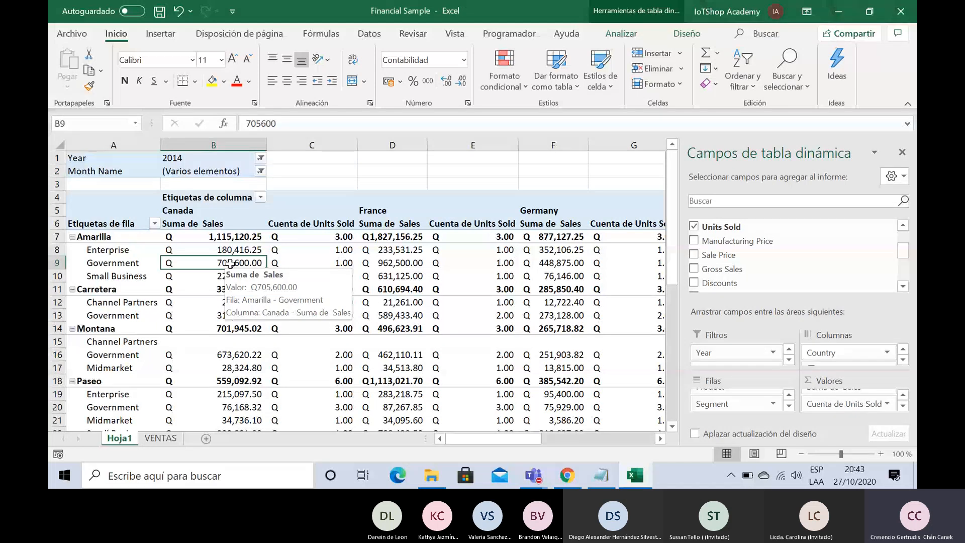
left_click(227, 316)
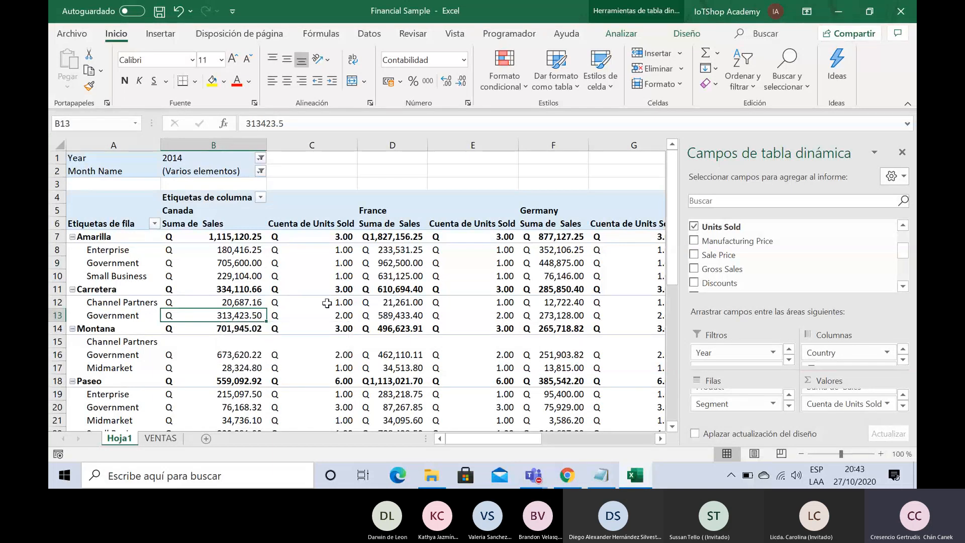
mouse_move(327, 302)
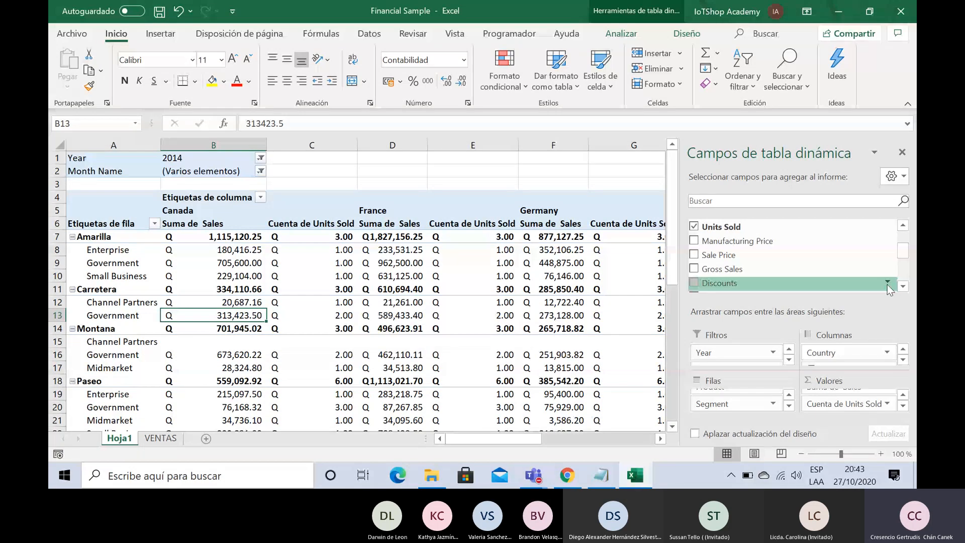
Add the Month Number field to the pivot table rows between Product and Segment.
left_click(904, 287)
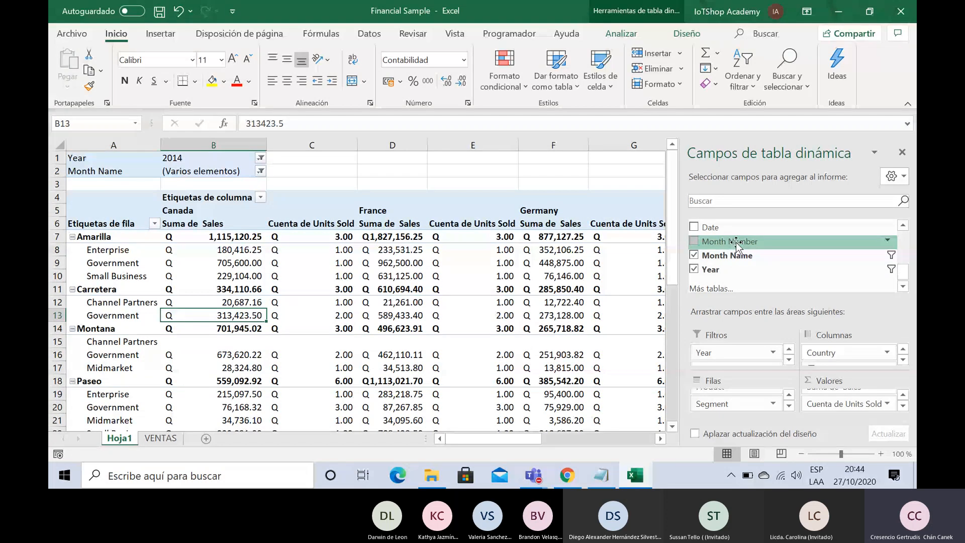
left_click_drag(736, 245, 744, 413)
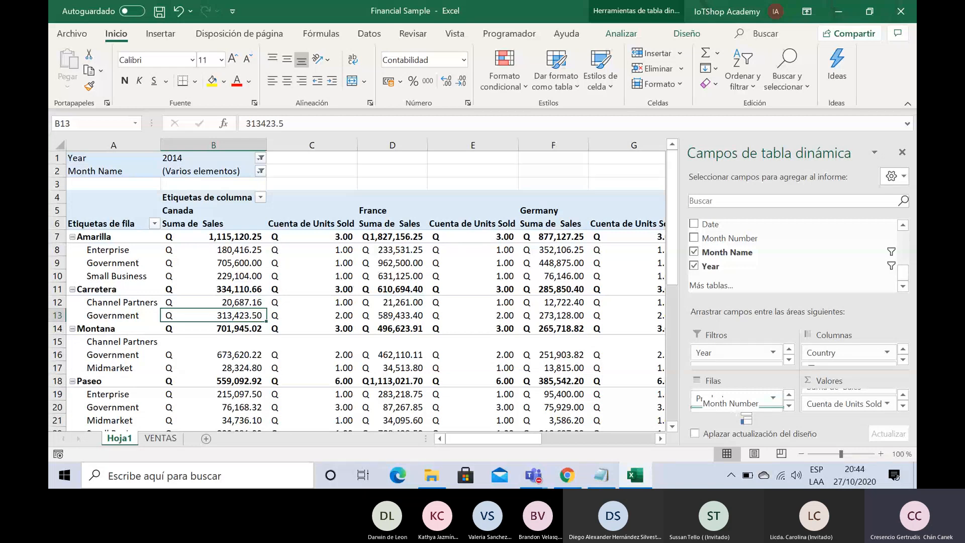
left_click_drag(743, 414, 732, 405)
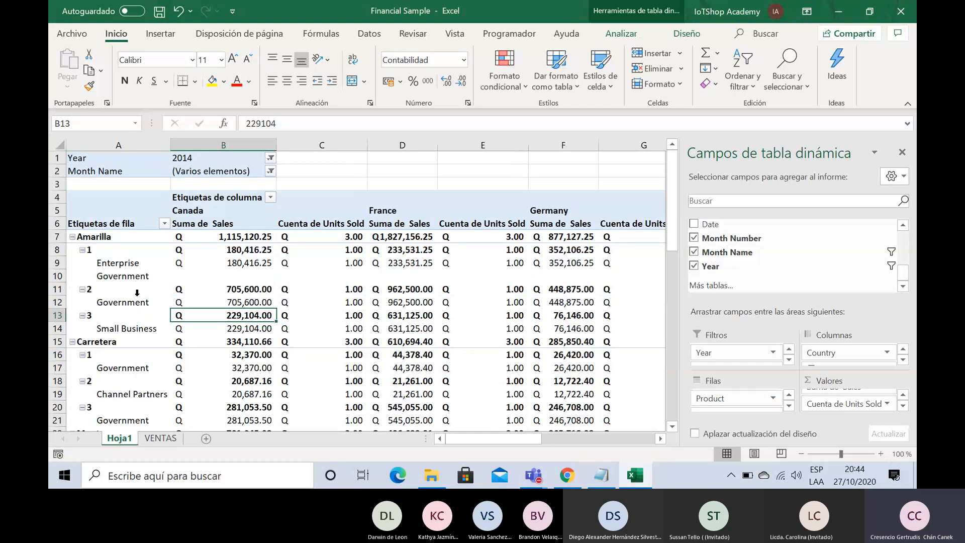
Check Amarilla's month 1 Sales for Canada against the months selected in the Month Name filter.
left_click(118, 254)
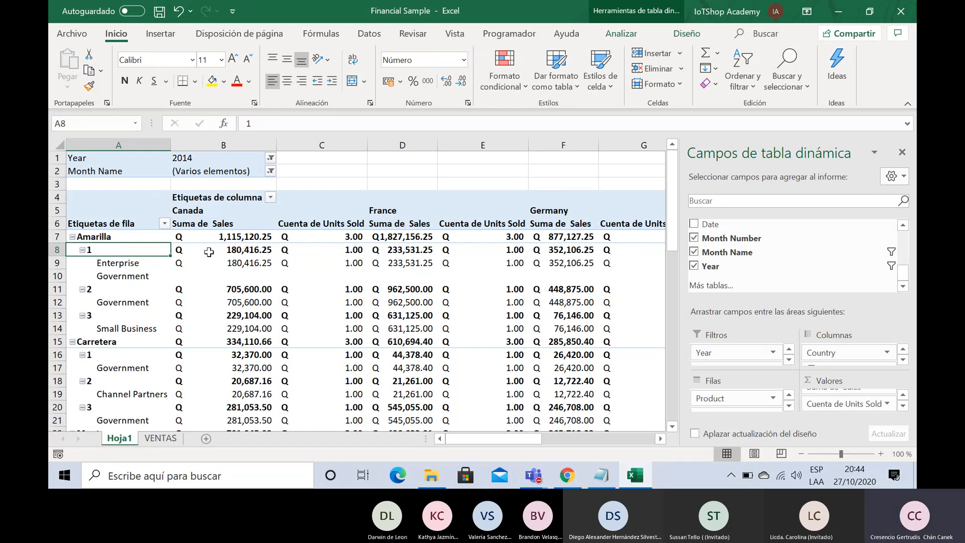
left_click(215, 251)
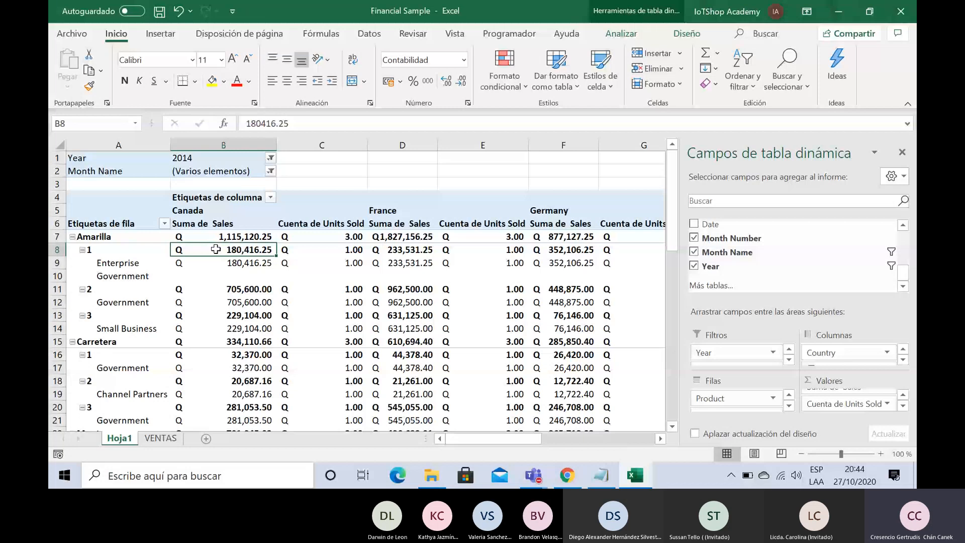
left_click(271, 170)
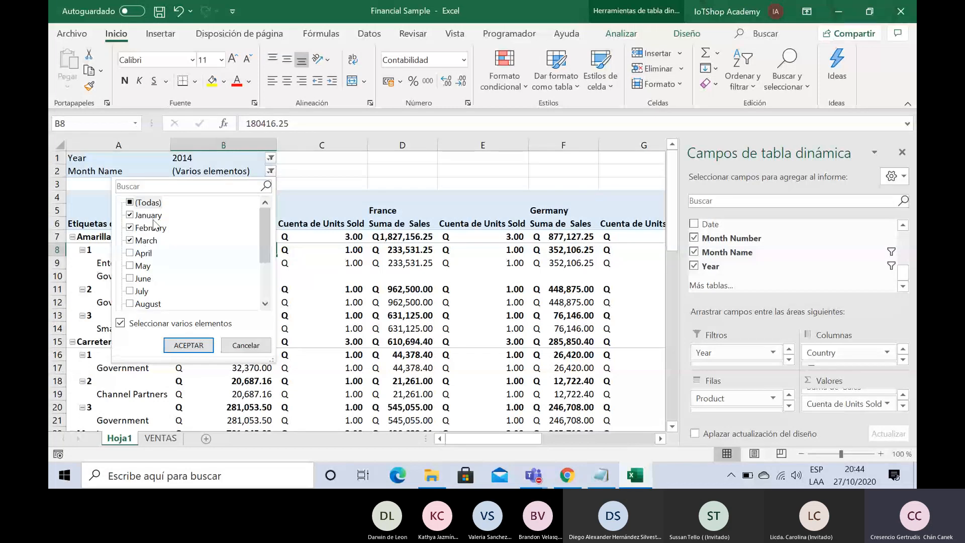
left_click(315, 293)
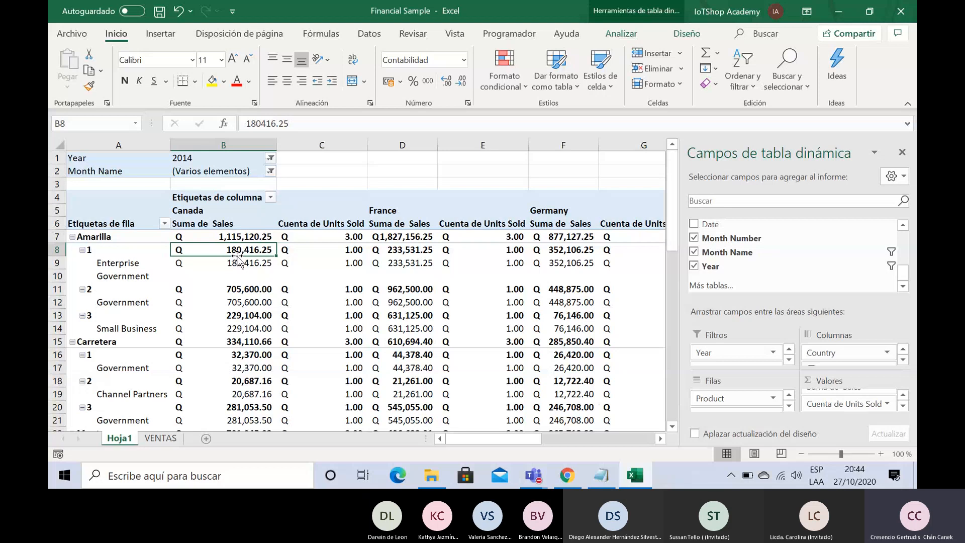
Compare Amarilla's month 2 Government figures across Canada, France and Germany, and dismiss the notification.
left_click(239, 287)
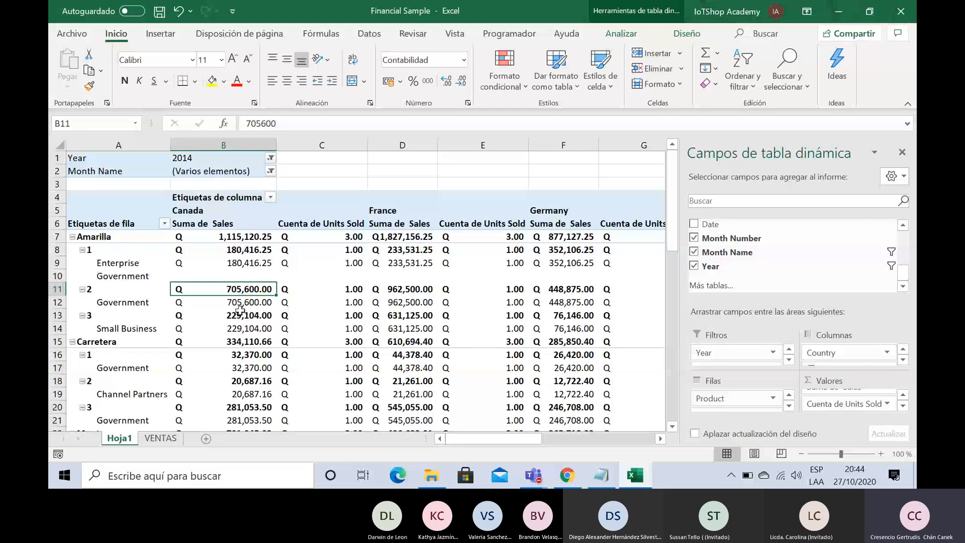
left_click(255, 303)
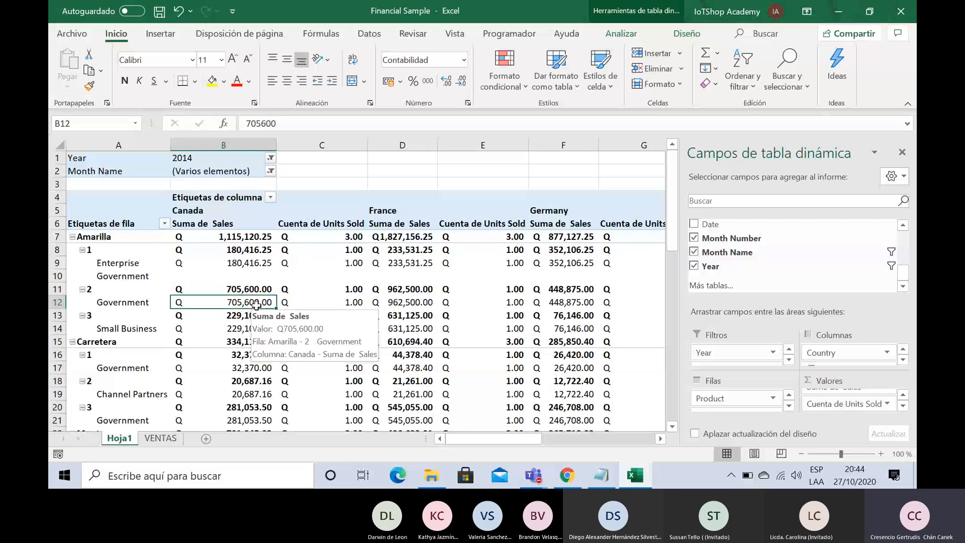
left_click(348, 303)
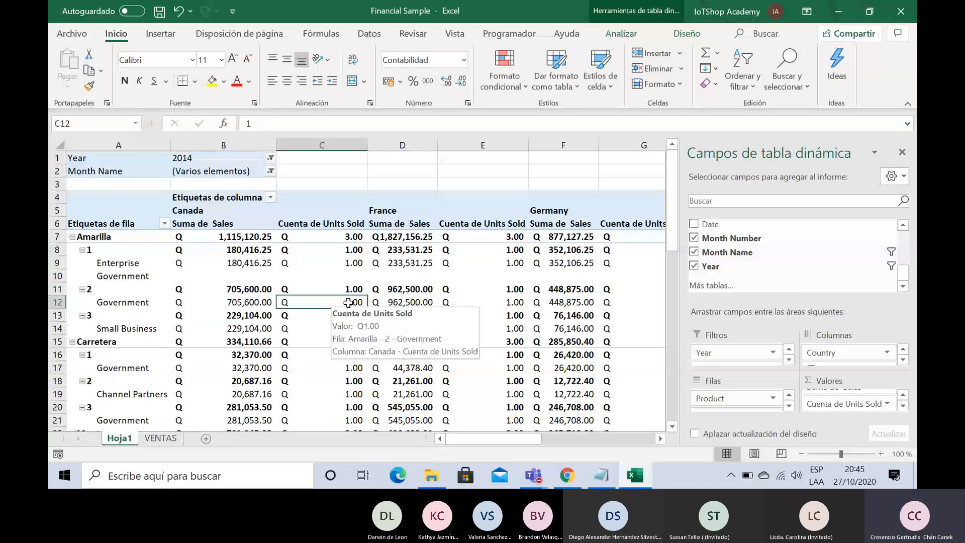
left_click(412, 304)
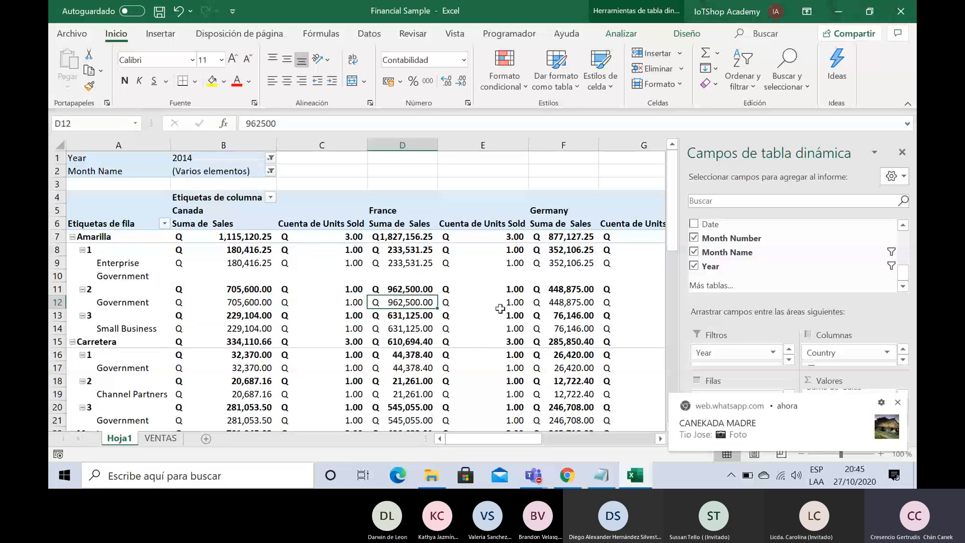
left_click(559, 304)
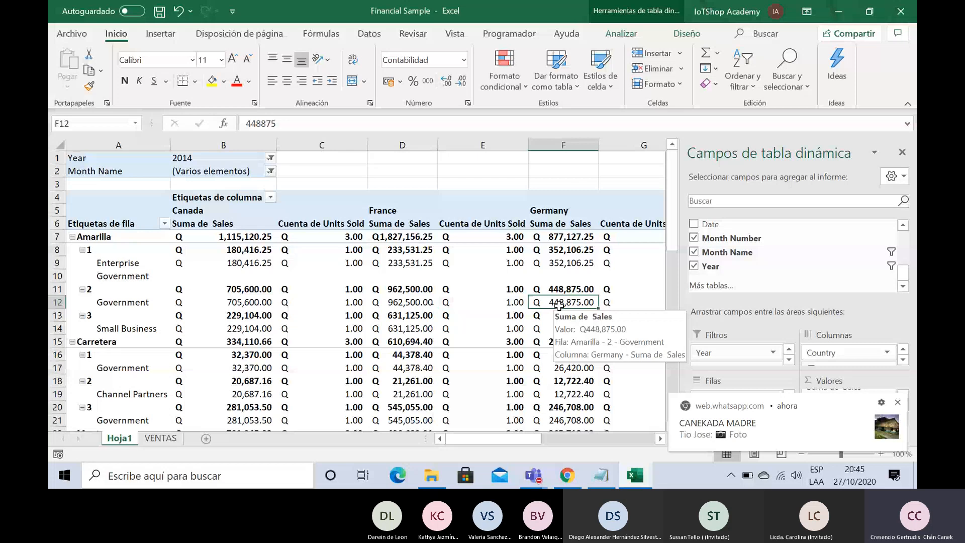
left_click(897, 403)
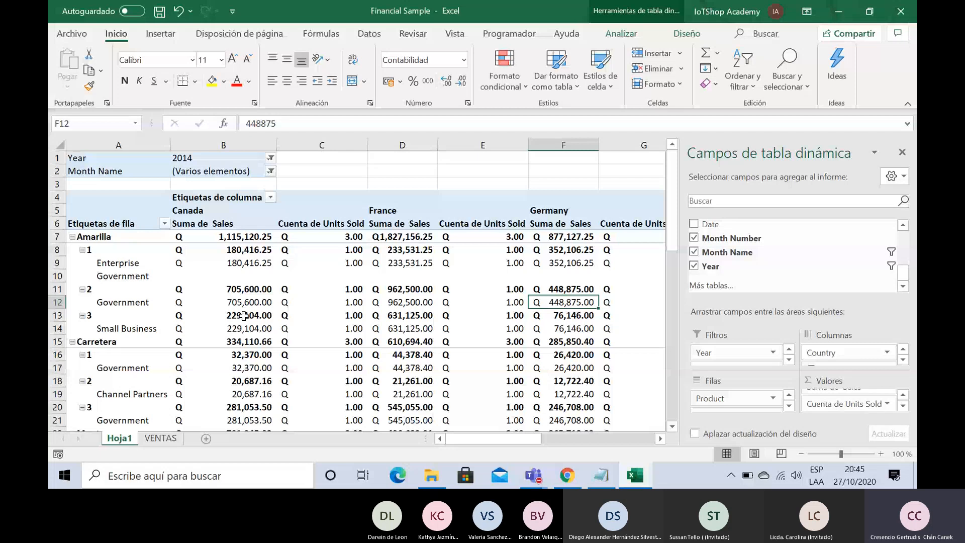
Review Canada's monthly sum of Sales by product and segment from Carretera down past the Total general row.
left_click(243, 367)
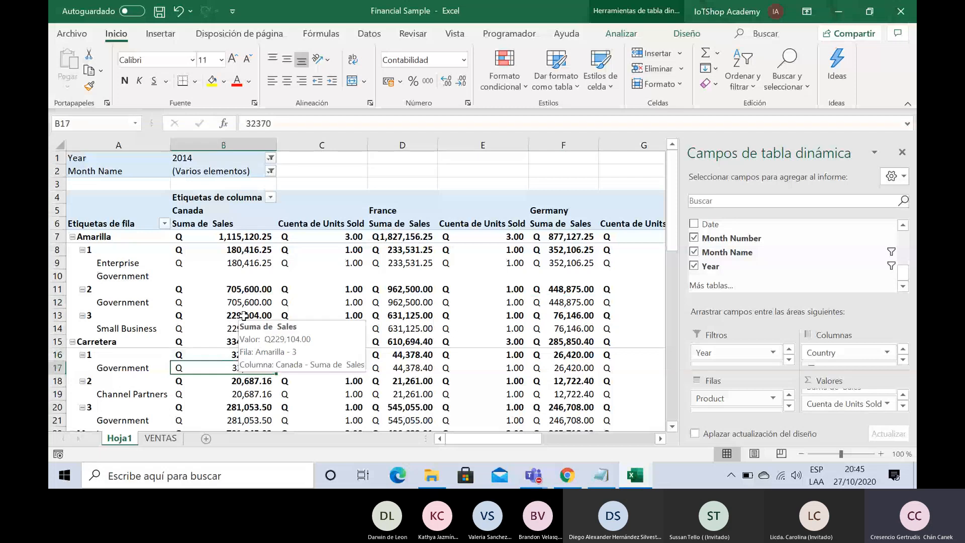
key("Down")
key("Down")
key("Down")
key("Down")
key("Down")
key("Down")
key("Down")
key("Down")
key("Down")
key("Down")
key("Down")
key("Down")
key("Down")
key("Down")
key("Down")
key("Down")
key("Down")
key("Down")
key("Down")
key("Down")
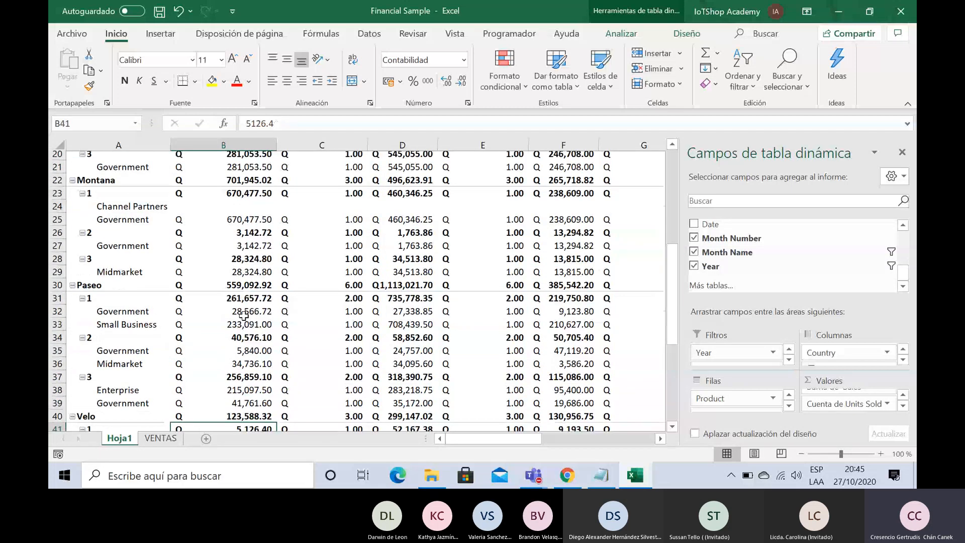
key("Down")
key("Down")
key("Down")
key("Down")
key("Down")
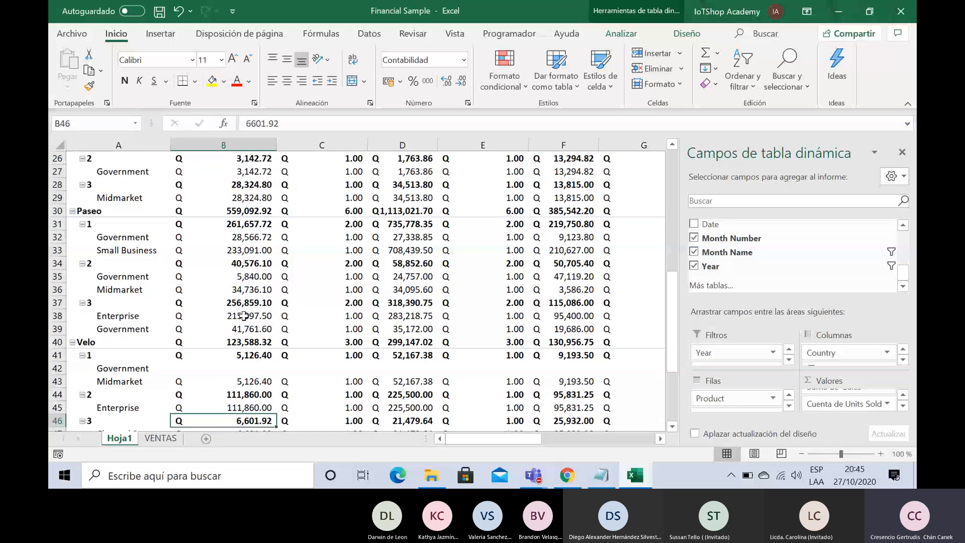
key("Down")
key("Down")
key("Down")
key("Down")
key("Down")
key("Down")
key("Down")
key("Down")
key("Down")
key("Down")
key("Down")
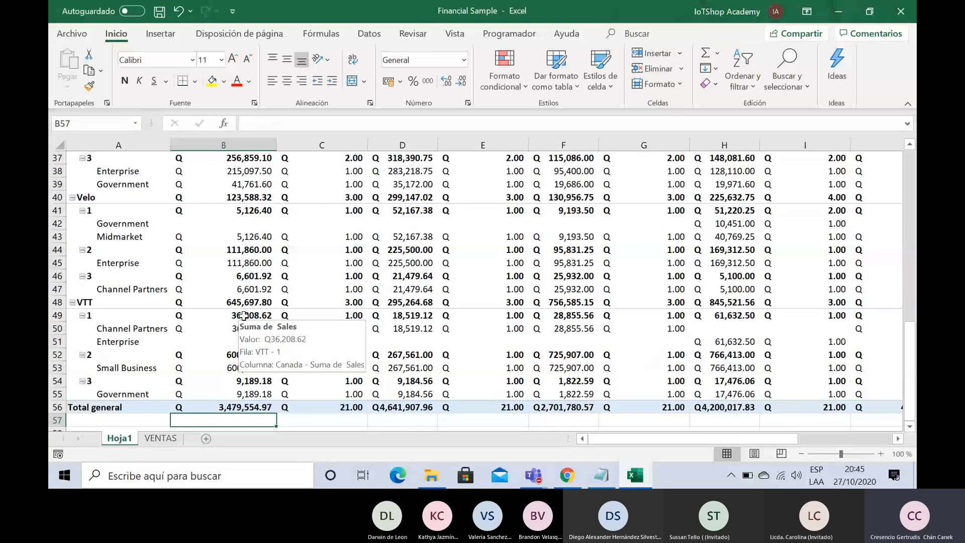
Examine Canada's monthly Sales for VTT and Velo, moving back up to Velo's month 1 Government row.
key("Up")
key("Up")
key("Up")
key("Up")
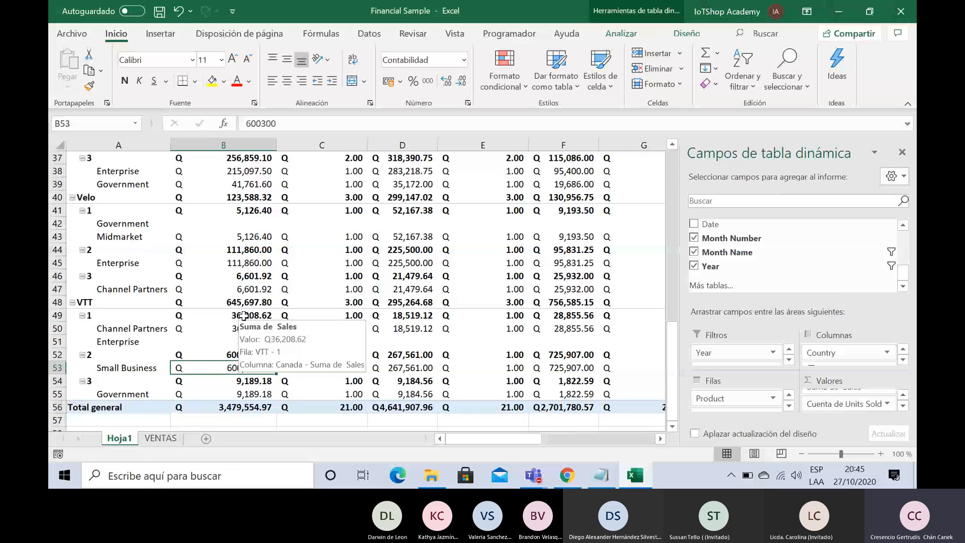
key("Up")
key("Up")
key("Up")
key("Up")
key("Up")
key("Up")
key("Up")
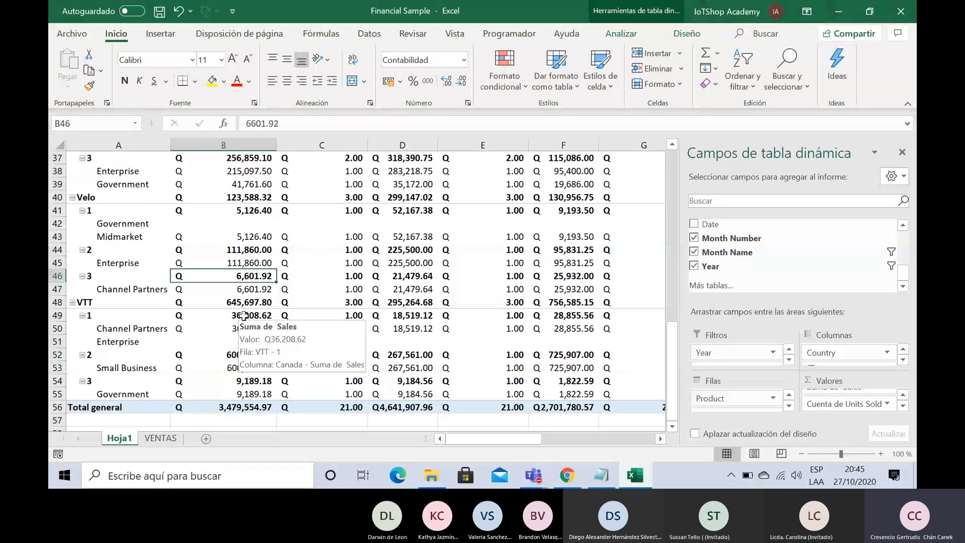
key("Up")
key("Up")
key("Up")
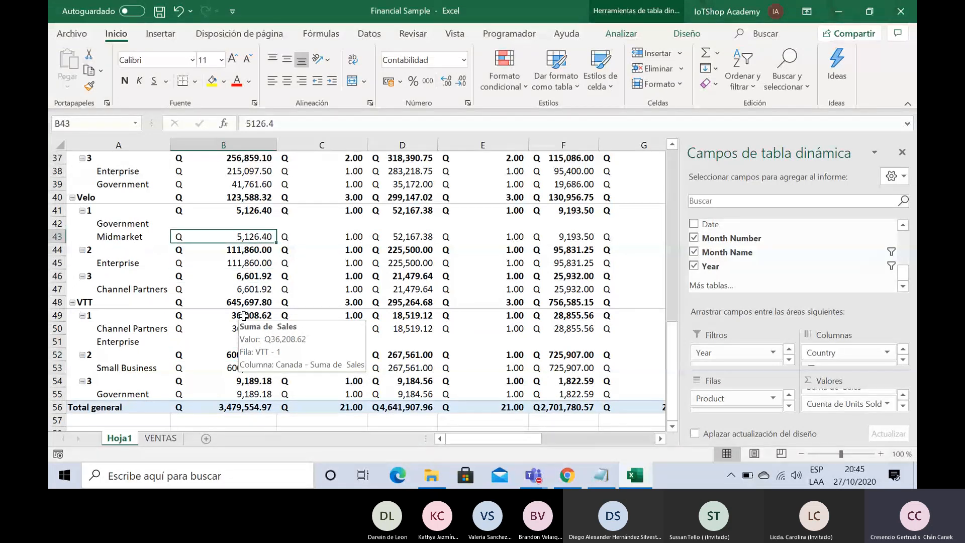
key("Up")
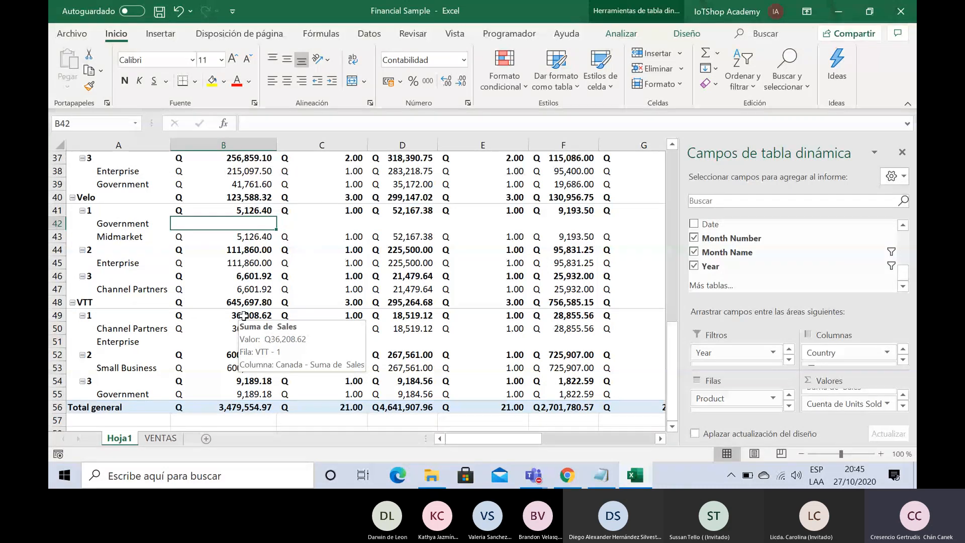
Check Velo's month 1 Government row across the Canada and France columns.
key("Left")
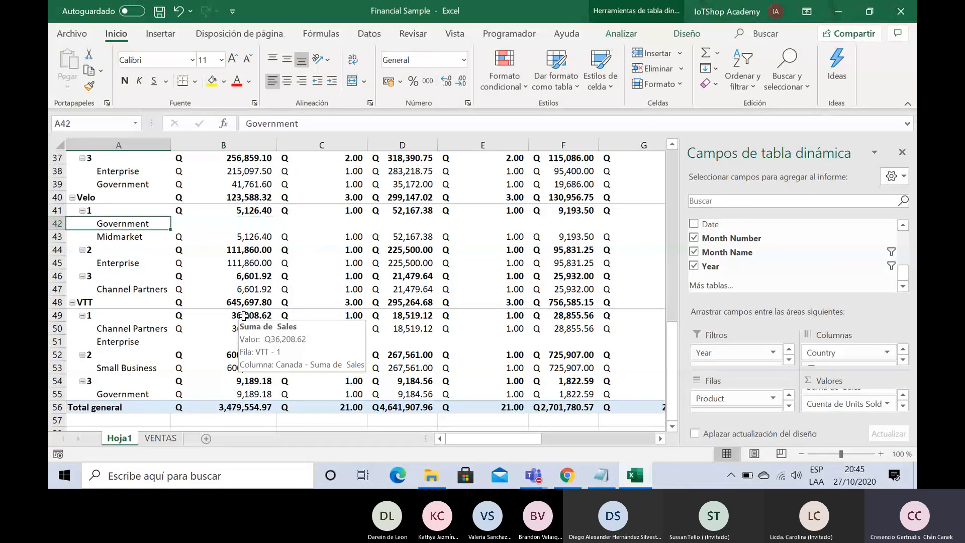
key("Right")
key("Right")
key("Right")
key("Right")
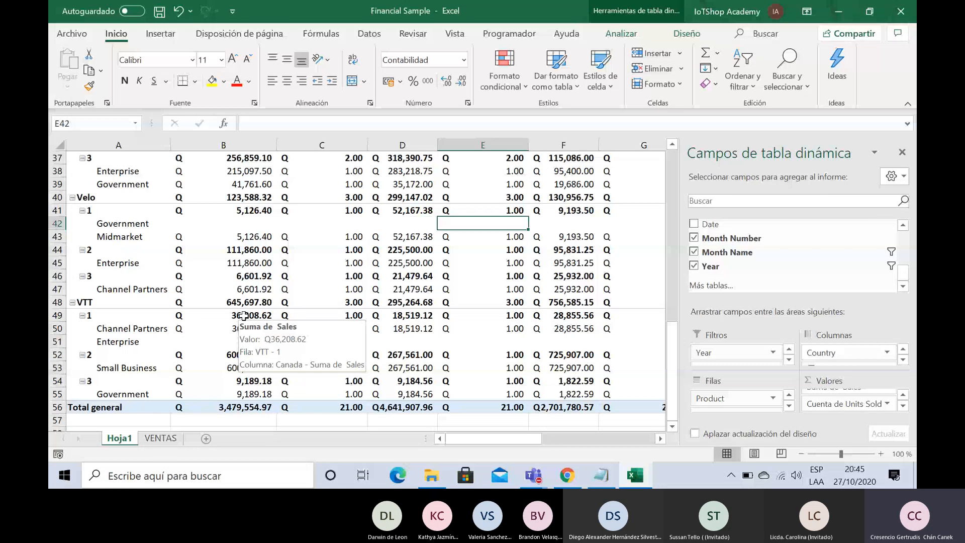
key("Left")
key("Left")
key("Left")
Compare VTT's month 3 Government Sales and Units Sold count across Canada, France and Germany.
key("Down")
key("Down")
key("Down")
key("Down")
key("Down")
key("Down")
key("Down")
key("Down")
key("Down")
key("Down")
key("Down")
key("Down")
key("Down")
key("Right")
key("Right")
key("Right")
key("Right")
key("Right")
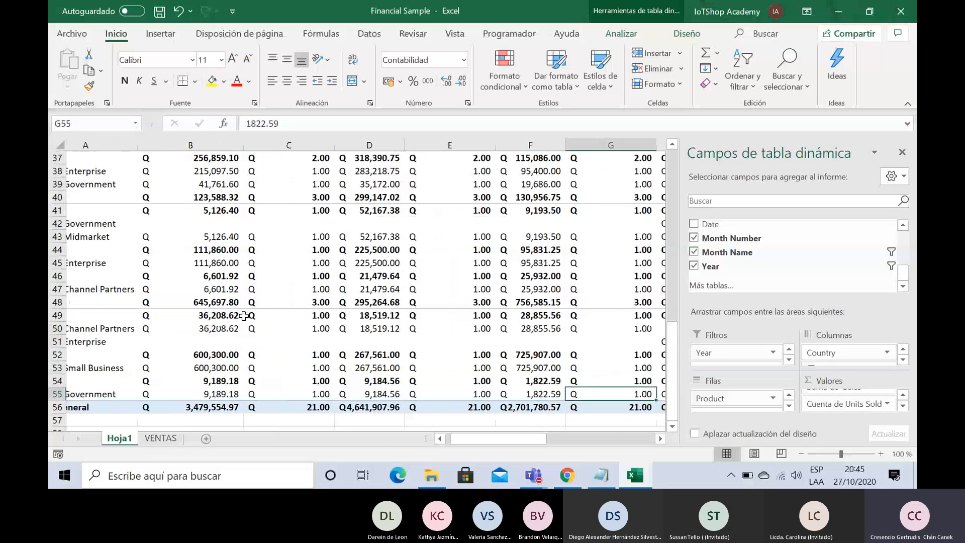
key("Left")
key("Left")
key("Left")
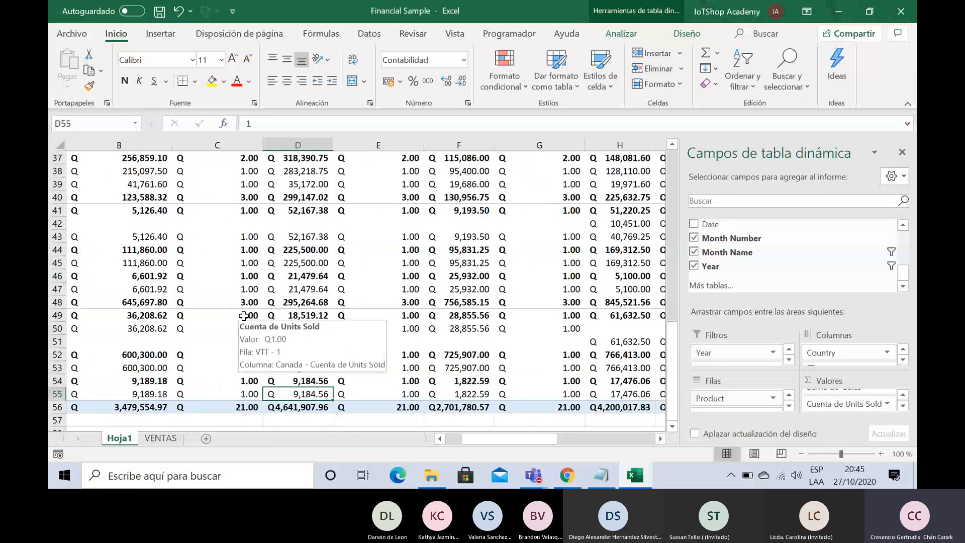
key("Left")
key("Left")
key("Left")
key("Right")
key("Right")
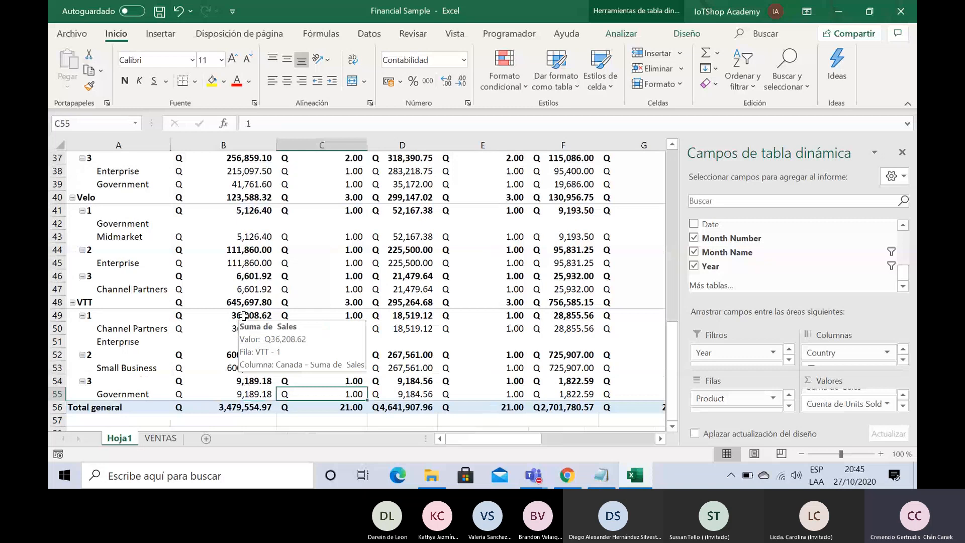
key("Right")
Review France's sum of Sales by product, month and segment from below the Total general row up to the report filters.
key("Down")
key("Down")
key("Down")
key("Down")
key("Down")
key("Down")
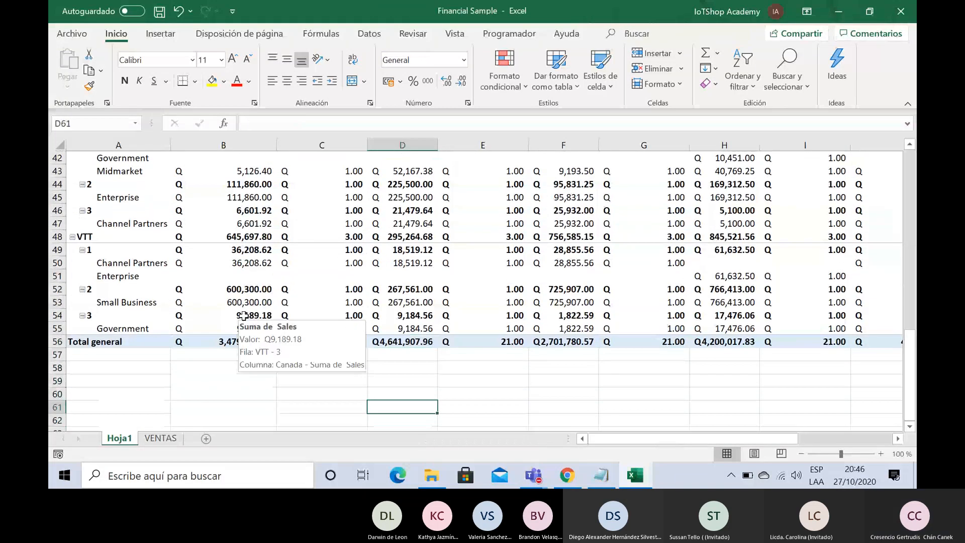
key("Up")
key("Up")
key("Up")
key("Up")
key("Up")
key("Up")
key("Up")
key("Up")
key("Up")
key("Up")
key("Up")
key("Up")
key("Up")
key("Up")
key("Up")
key("Up")
key("Up")
key("Up")
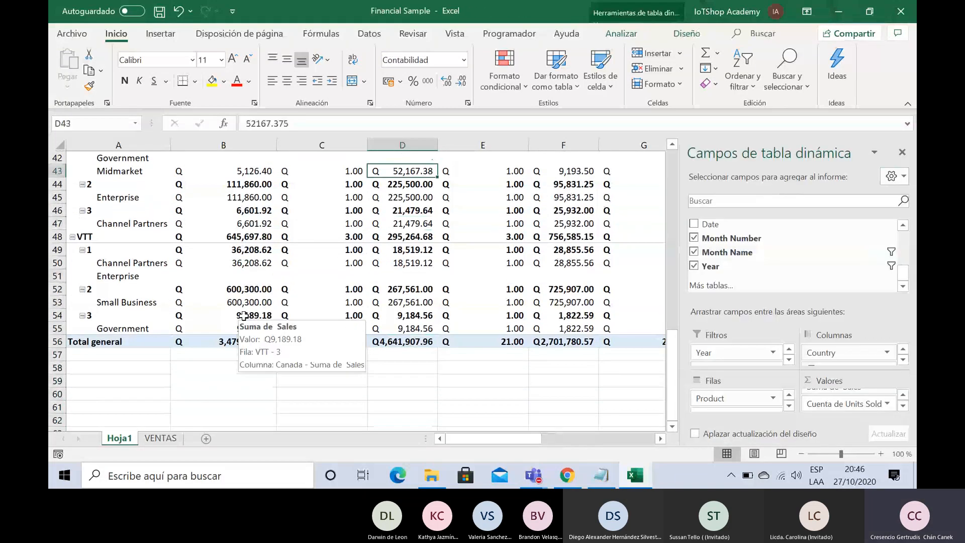
key("Up")
key("Up")
key("Up")
key("Up")
key("Up")
key("Up")
key("Up")
key("Up")
key("Up")
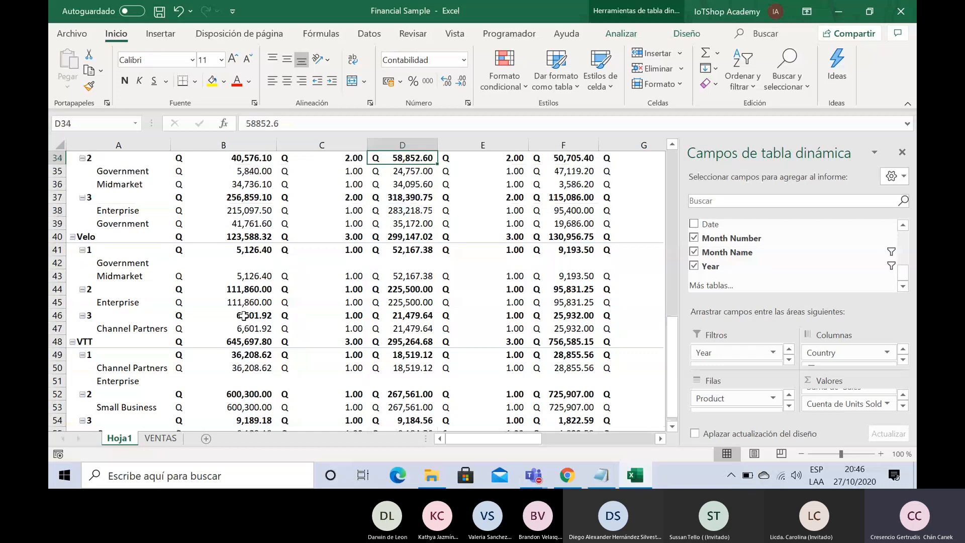
key("Up")
key("Up")
key("Up")
key("Up")
key("Up")
key("Up")
key("Up")
key("Up")
key("Up")
key("Up")
key("Up")
key("Up")
key("Up")
key("Up")
key("Up")
key("Up")
key("Up")
key("Up")
key("Up")
key("Up")
key("Up")
key("Up")
key("Up")
key("Up")
key("Up")
key("Up")
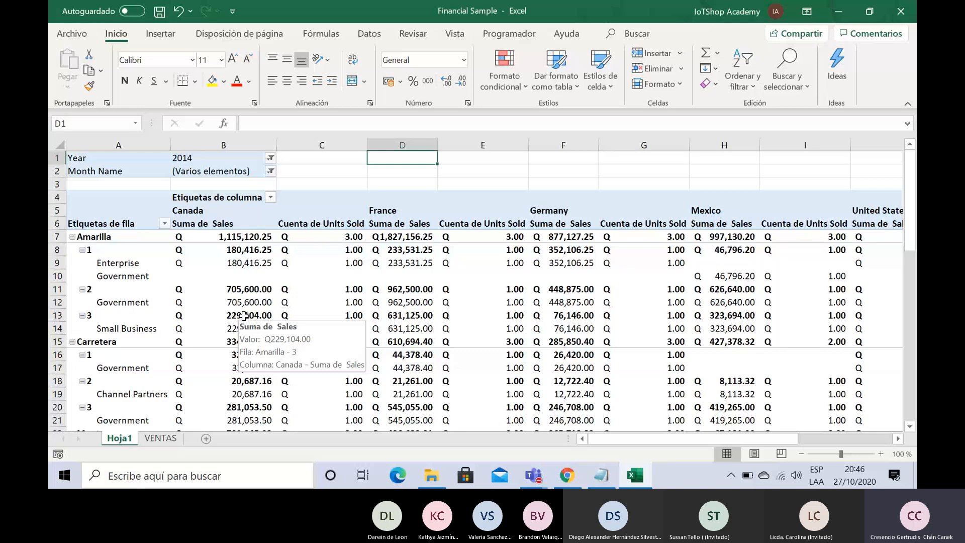
Examine France's Amarilla Sales down to month 3 and read its Small Business row across Canada and France.
key("Down")
key("Down")
key("Down")
key("Down")
key("Down")
key("Down")
key("Down")
key("Down")
key("Down")
key("Down")
key("Down")
key("Down")
key("Down")
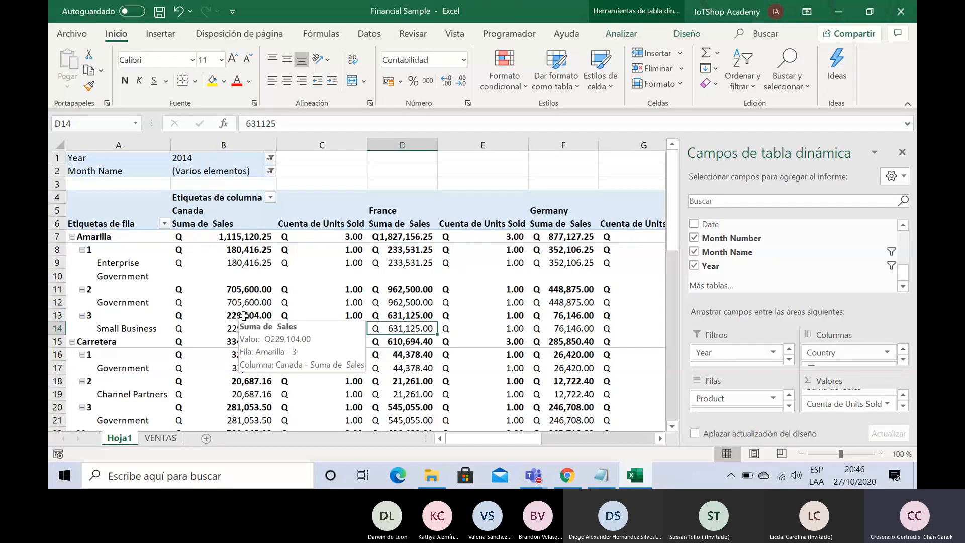
key("Left")
key("Left")
key("Left")
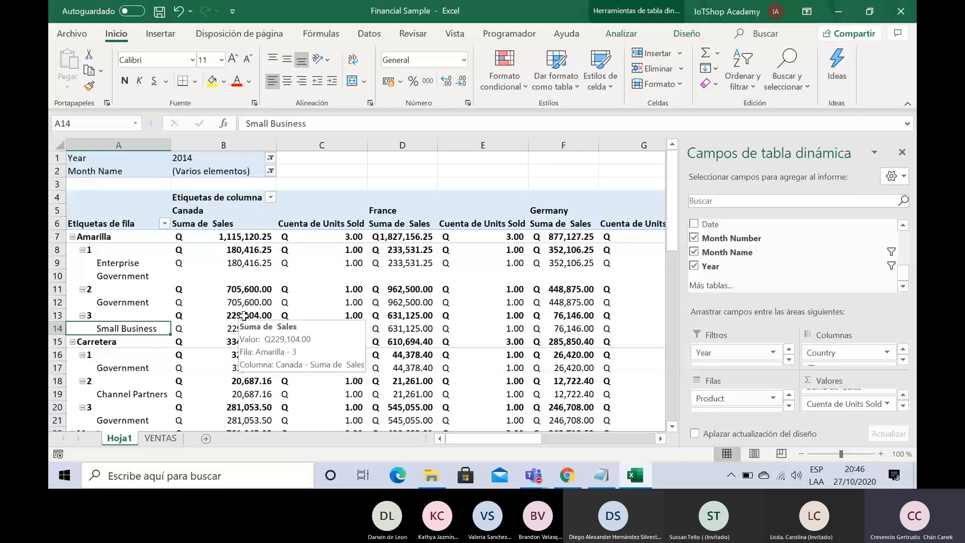
key("Right")
key("Right")
key("Right")
key("Right")
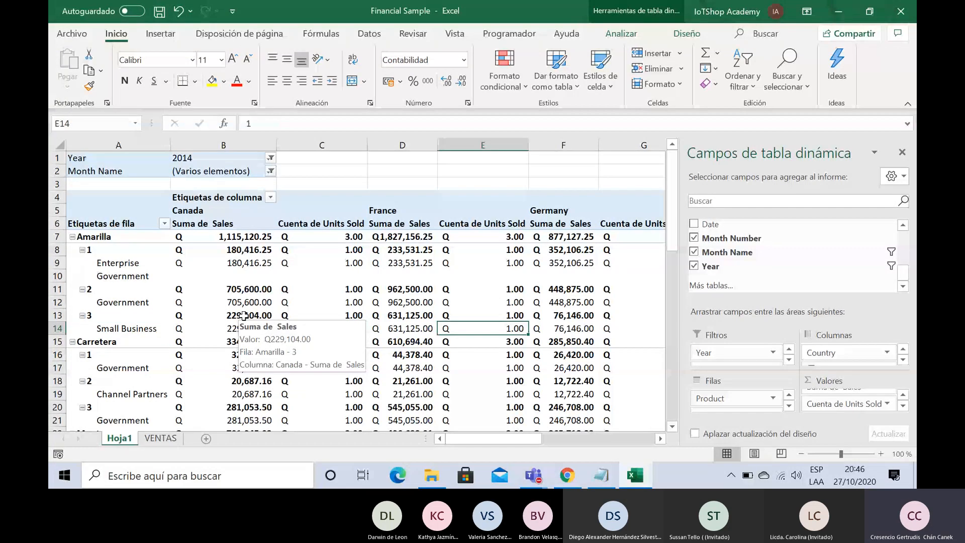
key("Left")
scroll(244, 315, "right", 1)
key("Left")
key("Left")
key("Left")
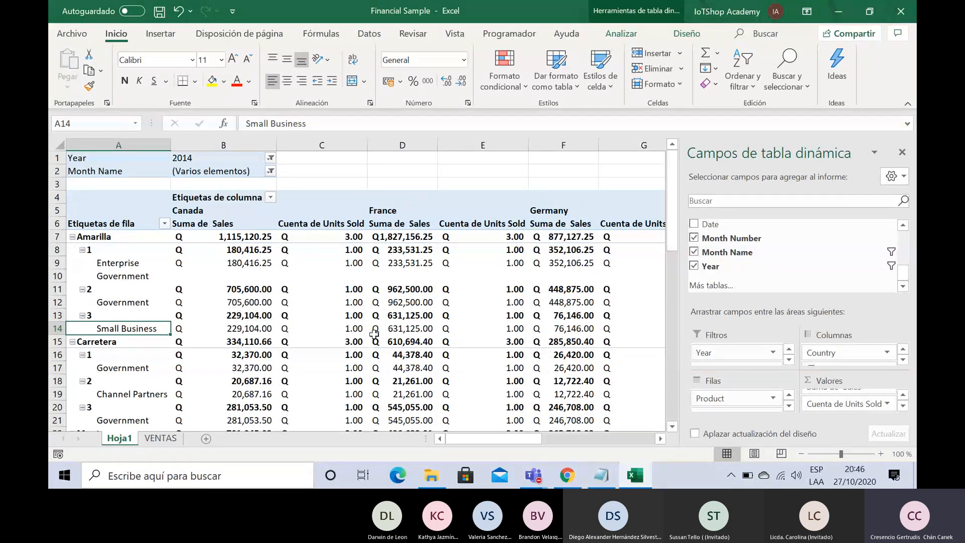
Compare France's Amarilla Sales for months 2 and 3, reading the Small Business row across to Germany.
left_click(402, 317)
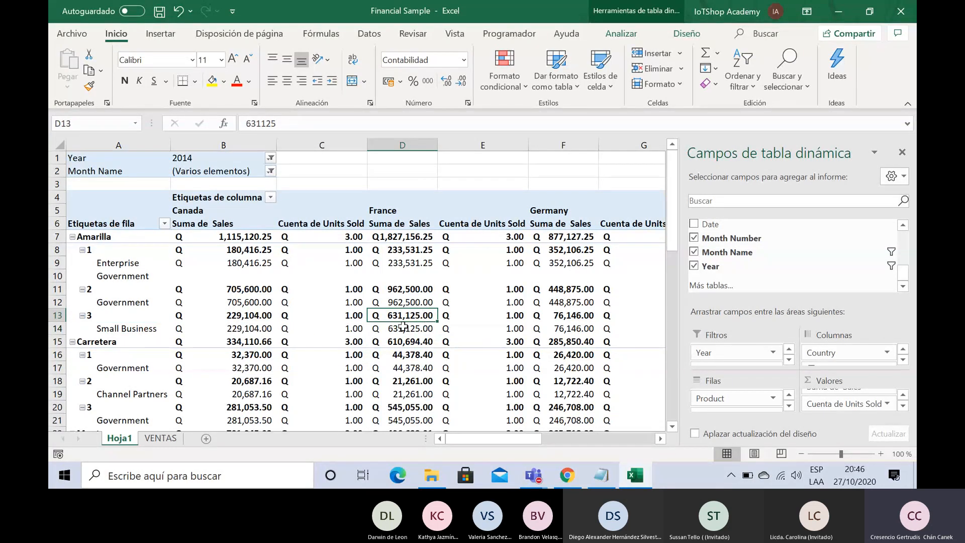
left_click(403, 327)
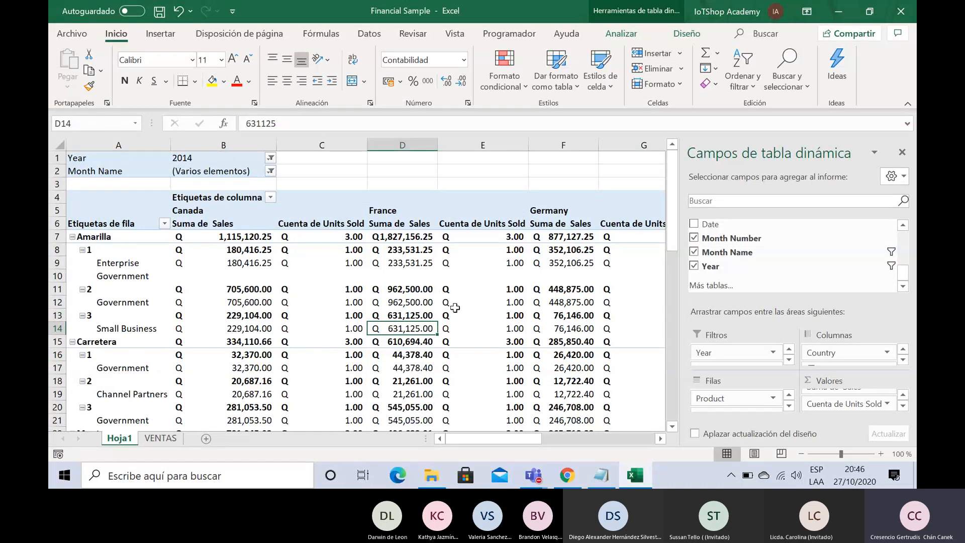
left_click(395, 305)
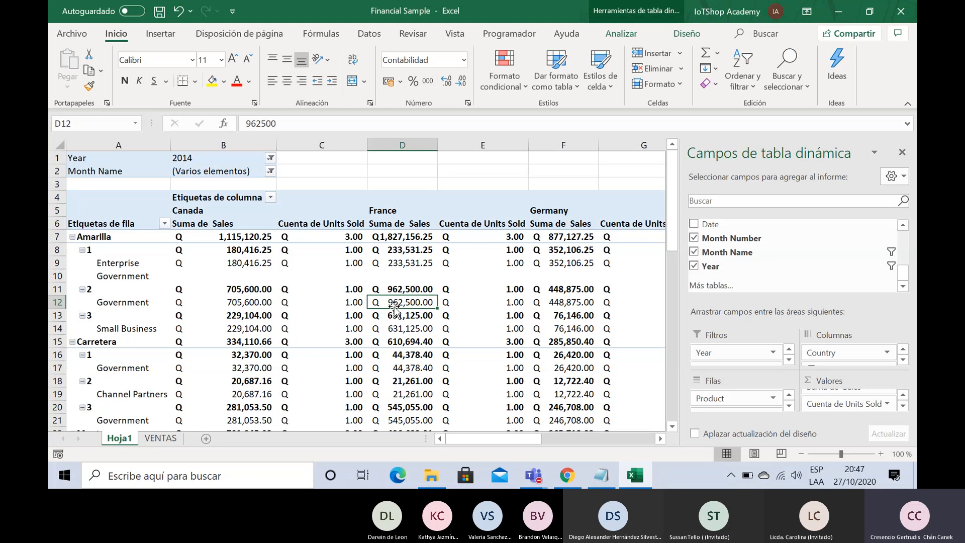
left_click(395, 328)
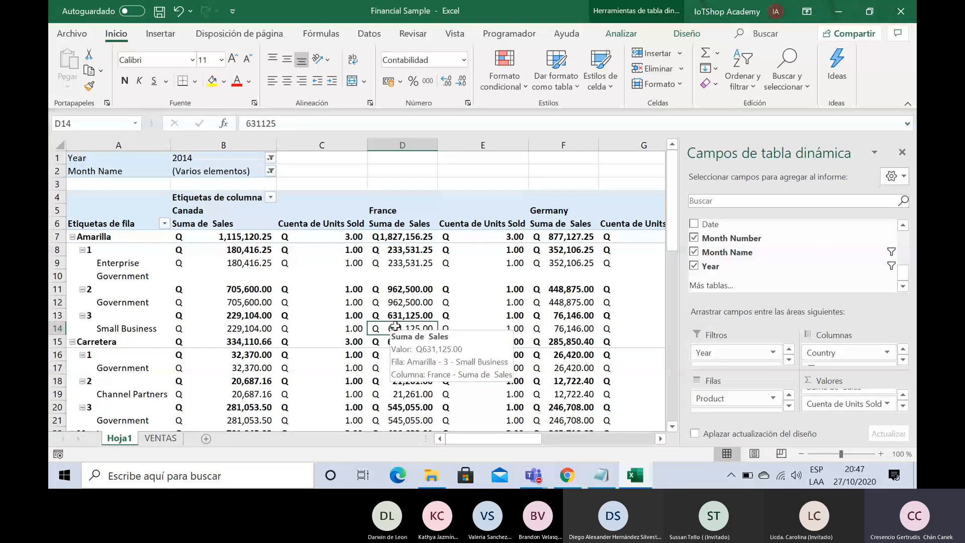
key("Left")
key("Left")
key("Left")
key("Right")
key("Right")
key("Right")
key("Right")
key("Right")
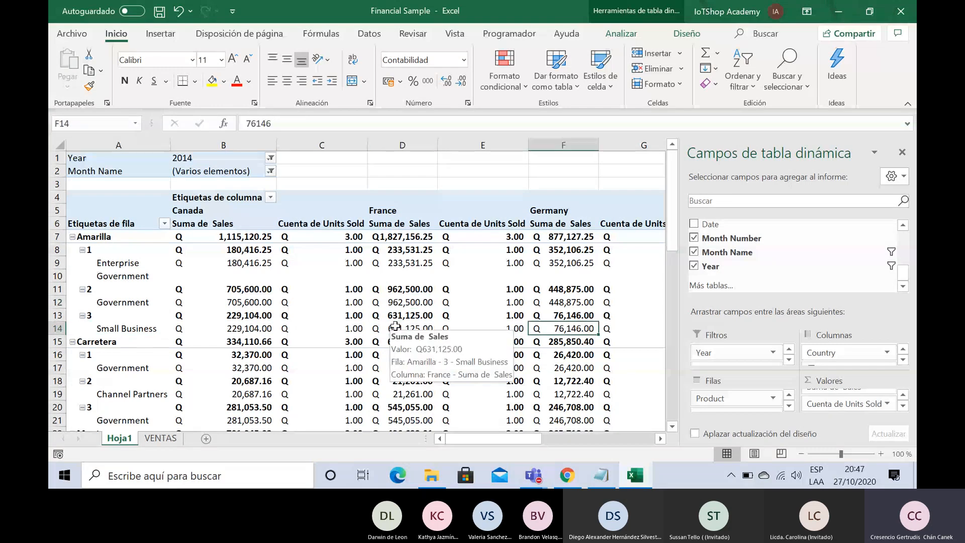
key("Left")
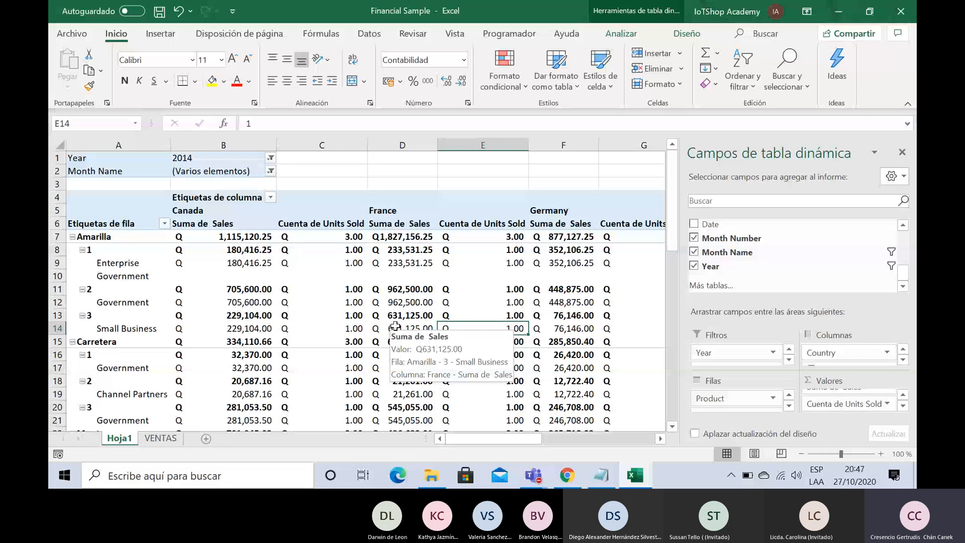
Read Amarilla's month 2 Government row across Canada, France and Germany.
left_click(407, 302)
key("Left")
key("Left")
key("Left")
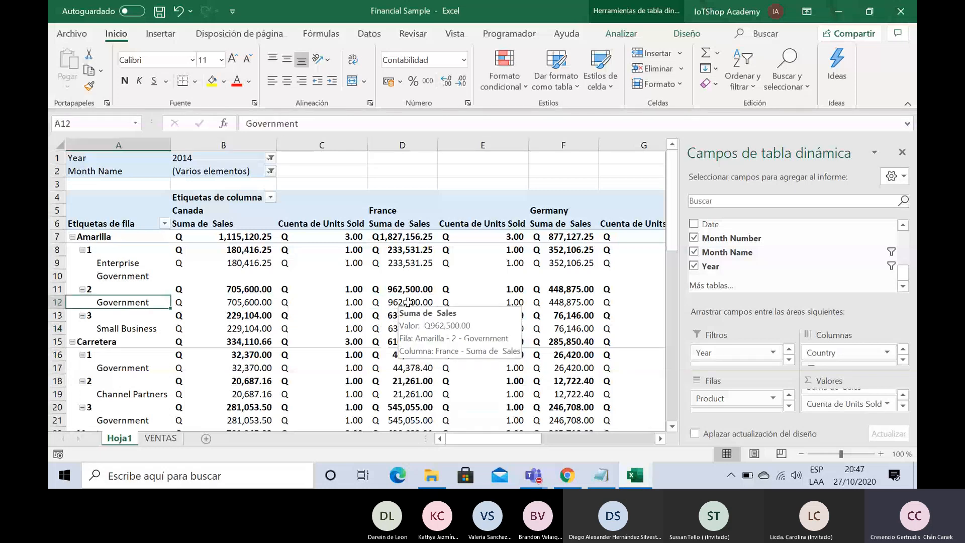
key("Right")
key("Right")
key("Right")
key("Right")
key("Right")
key("Left")
key("Left")
key("Left")
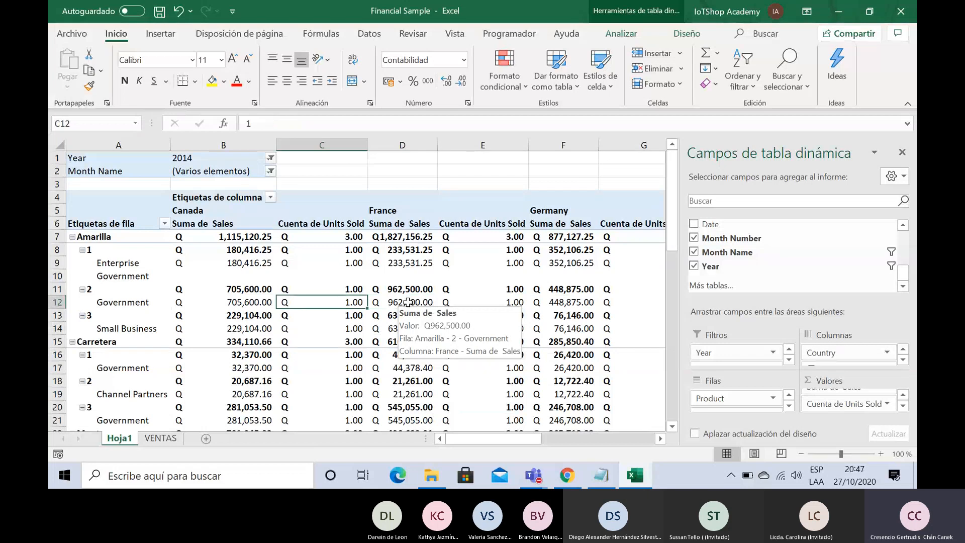
Compare France's Amarilla Government and Small Business Sales with Carretera's month 1 Government Sales.
key("Right")
key("Down")
key("Down")
key("Down")
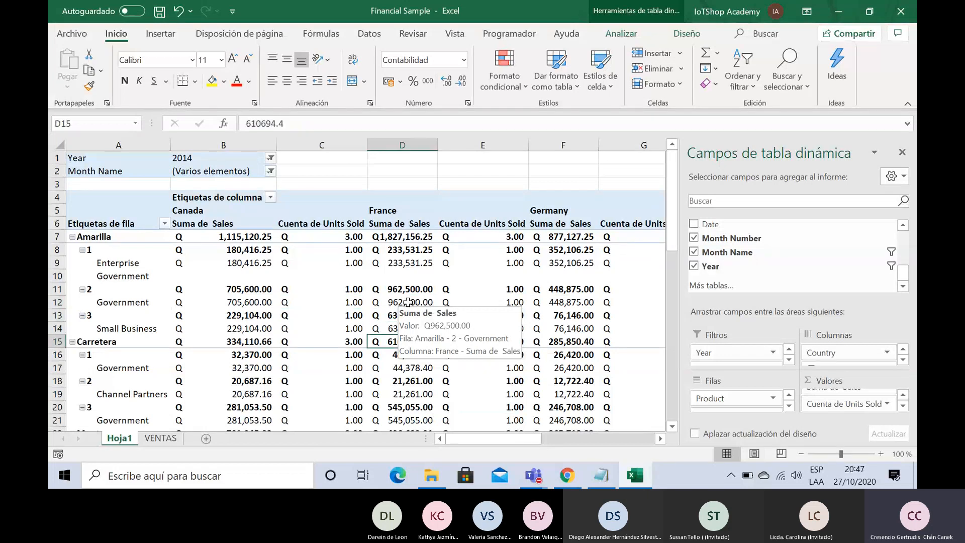
key("Down")
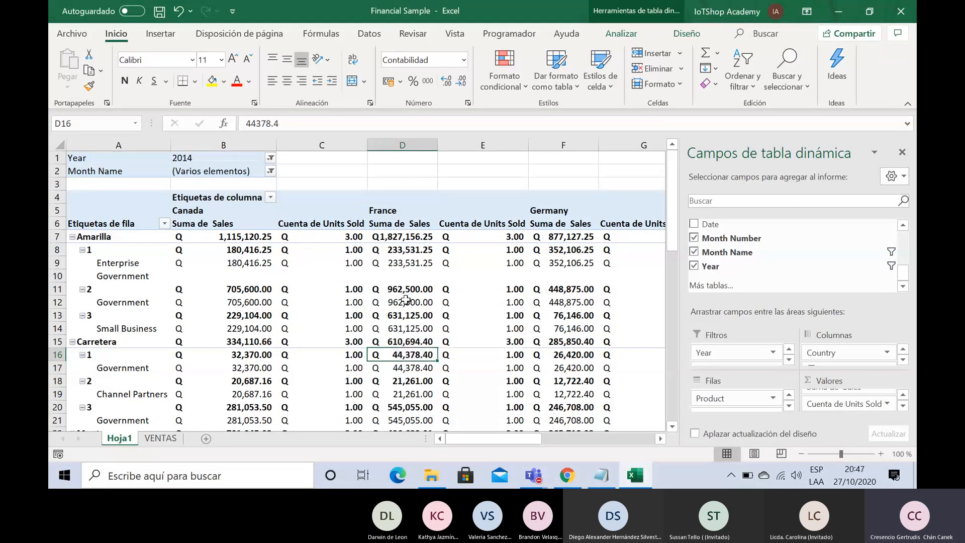
left_click(393, 300)
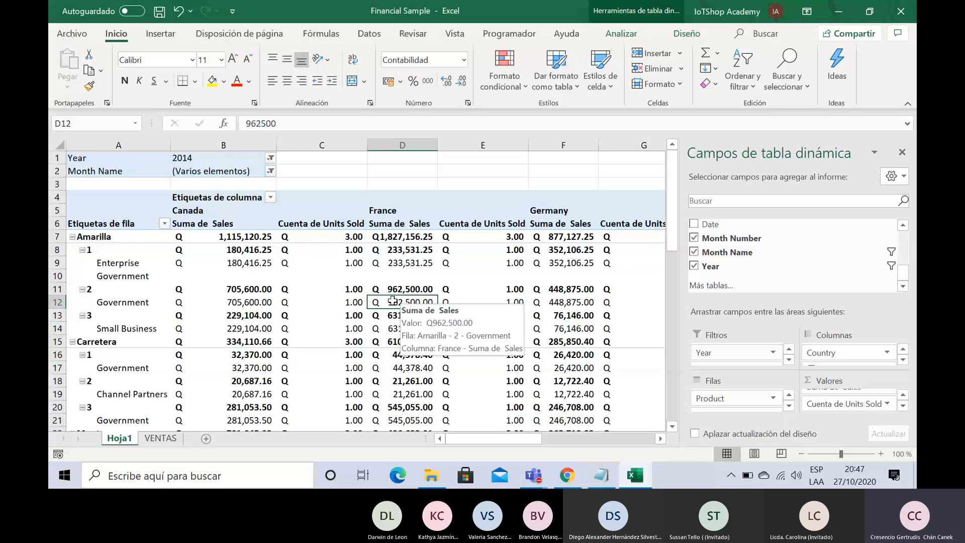
left_click(408, 367)
left_click(398, 329)
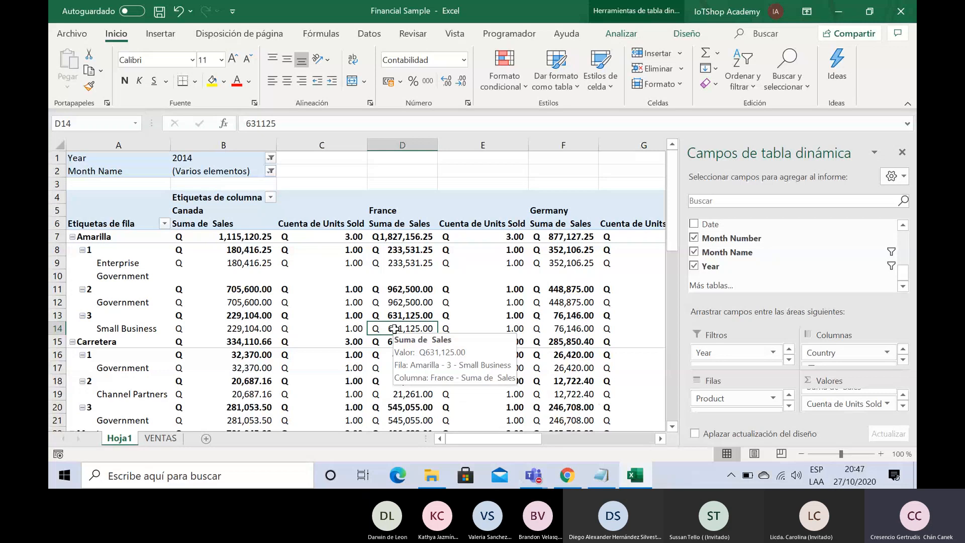
left_click(405, 368)
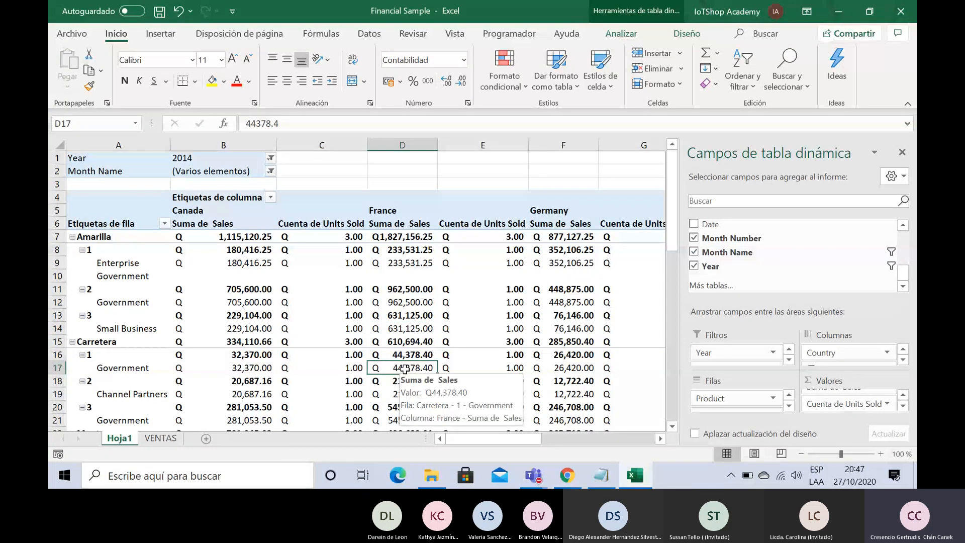
Switch to the Microsoft Teams meeting window and open its list of additional meeting actions.
left_click(532, 475)
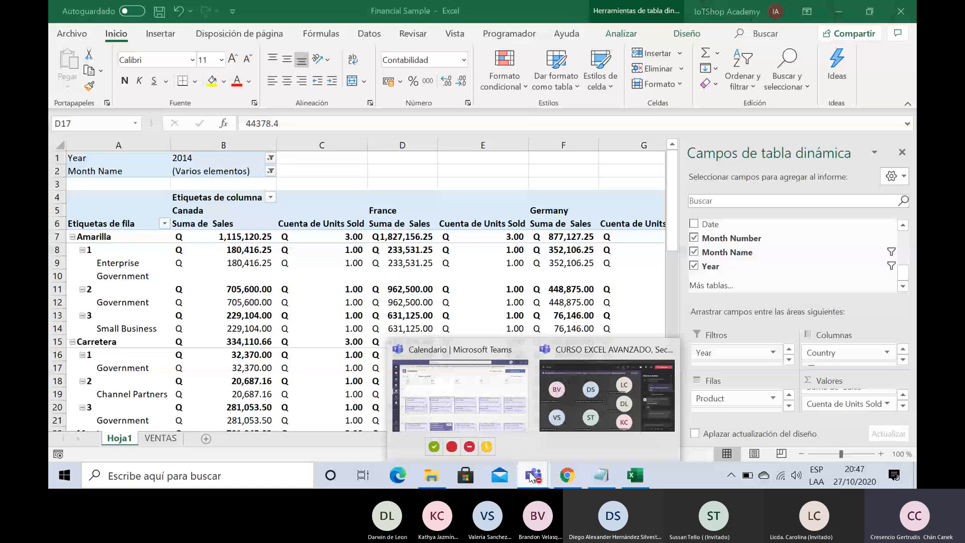
left_click(580, 408)
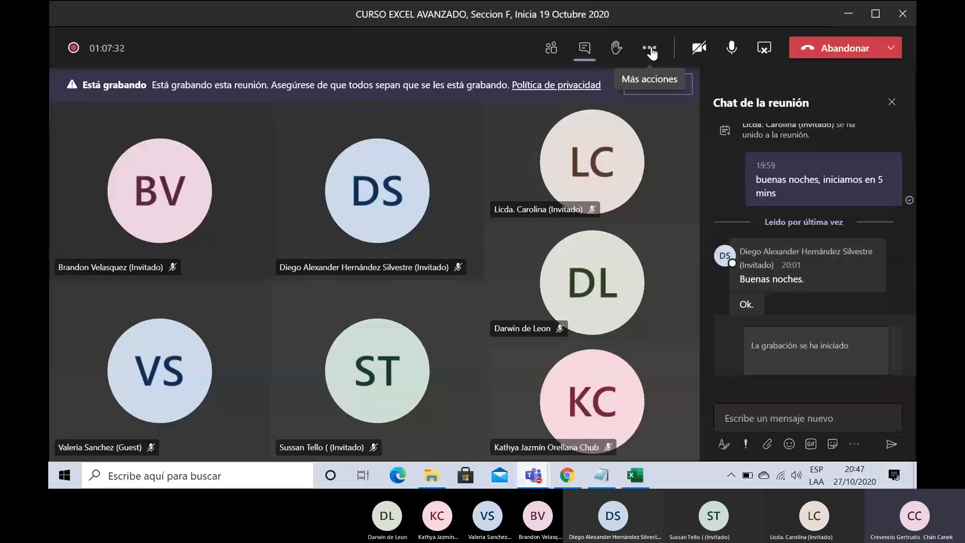
left_click(647, 48)
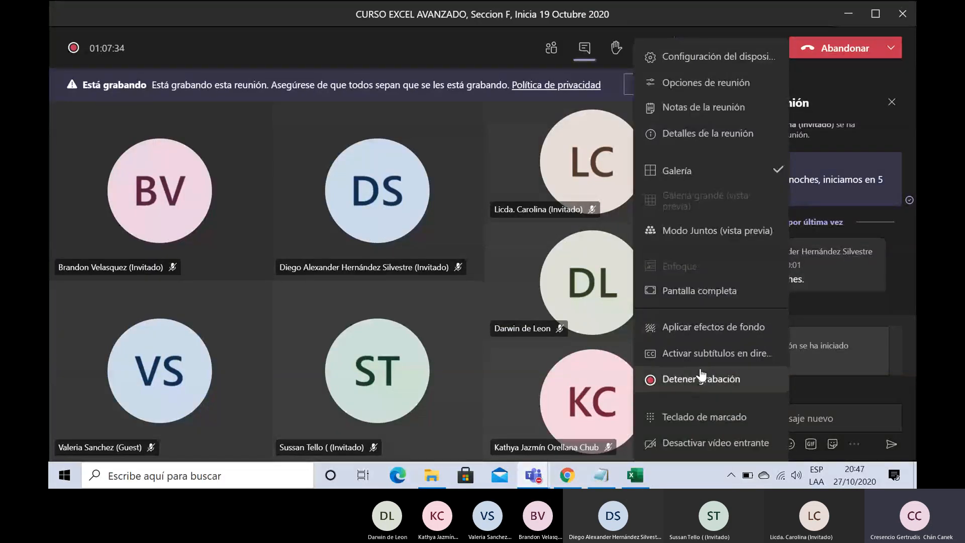